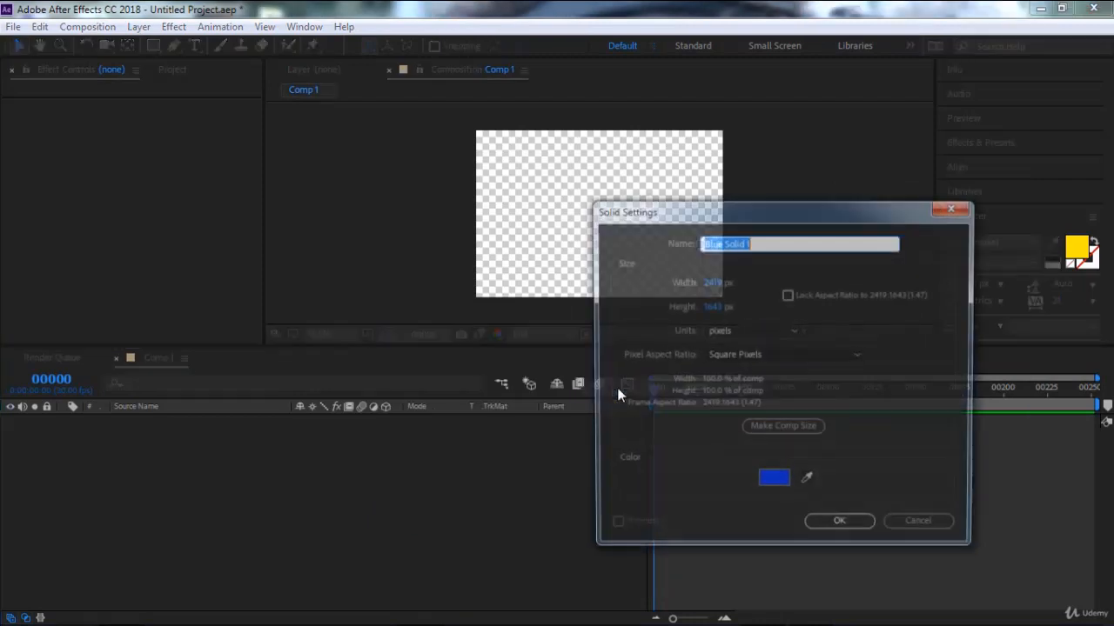
Create a blue solid layer at full composition size in Comp 1.
click(840, 526)
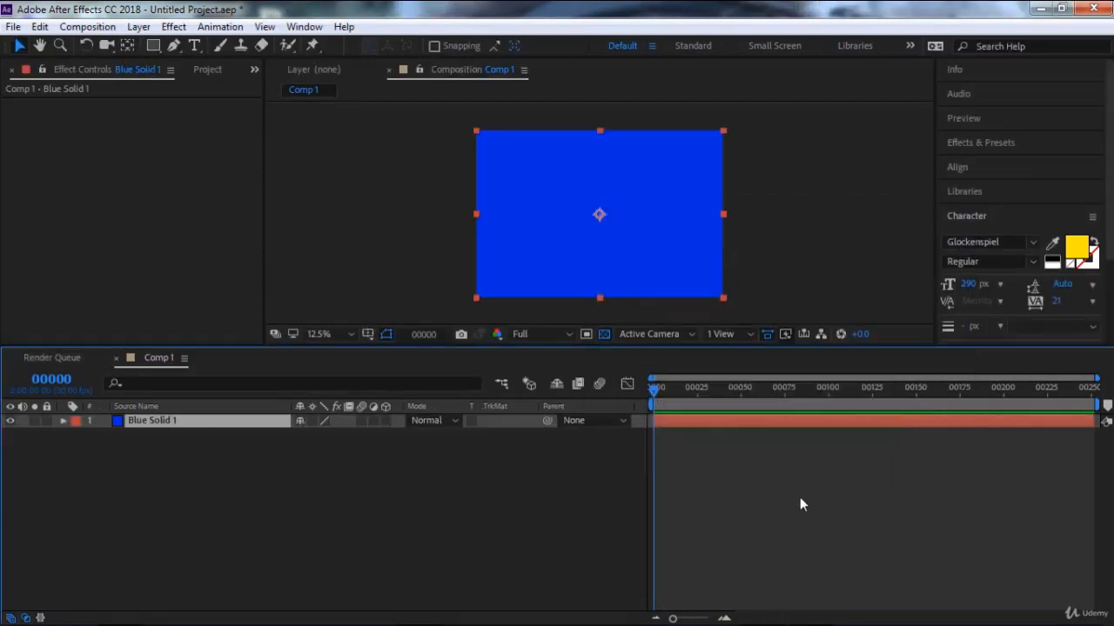
click(340, 226)
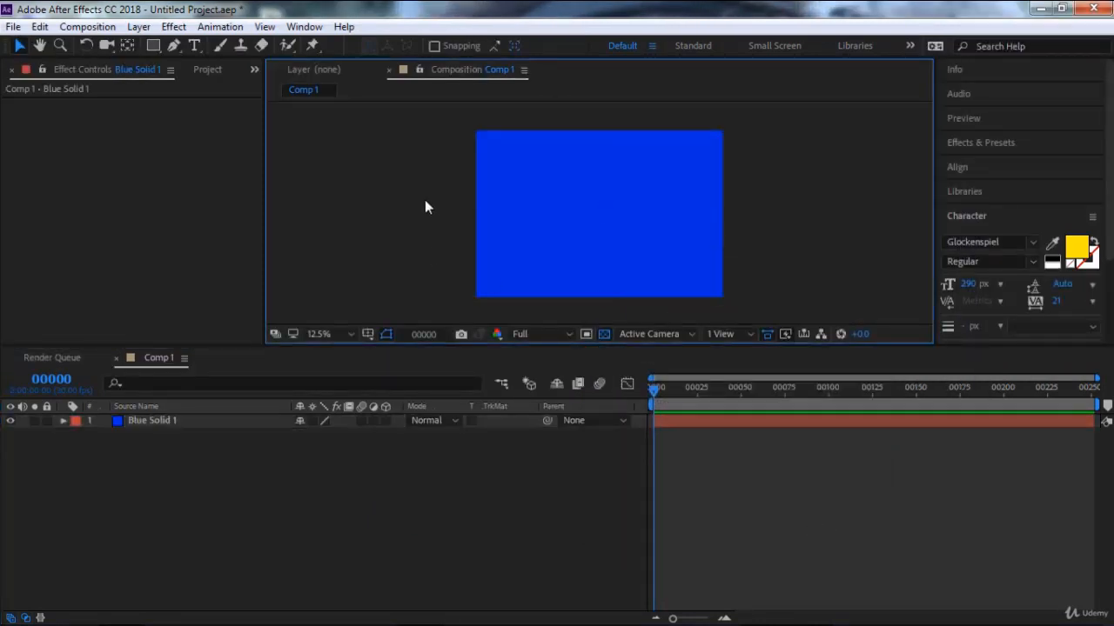
Start a new project and discard the changes to the untitled one.
click(13, 26)
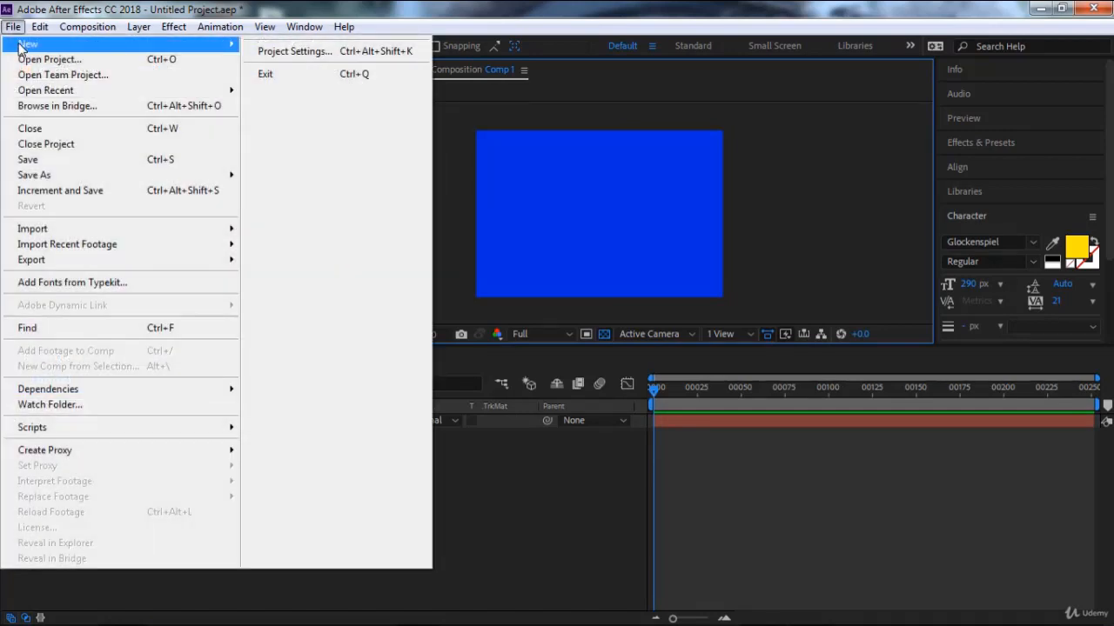
mouse_move(76, 47)
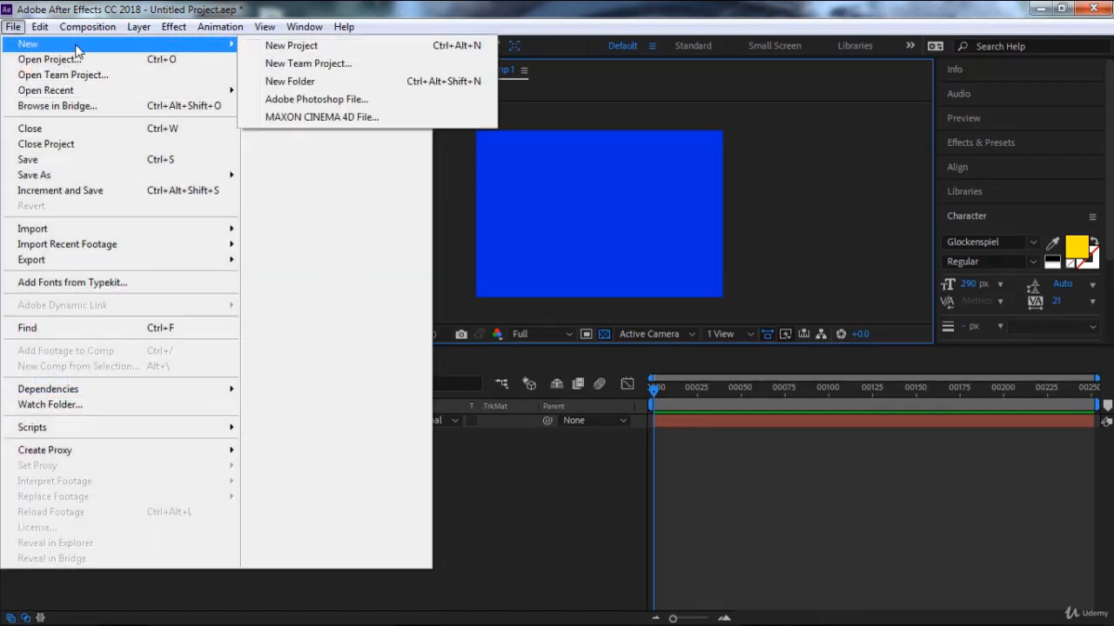
click(287, 46)
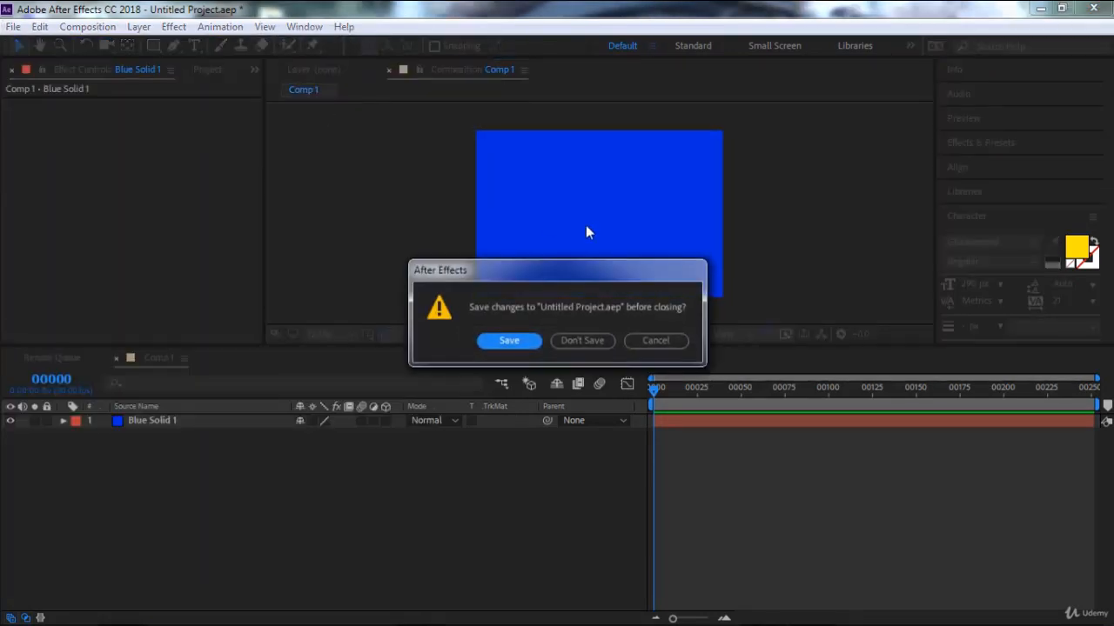
click(585, 341)
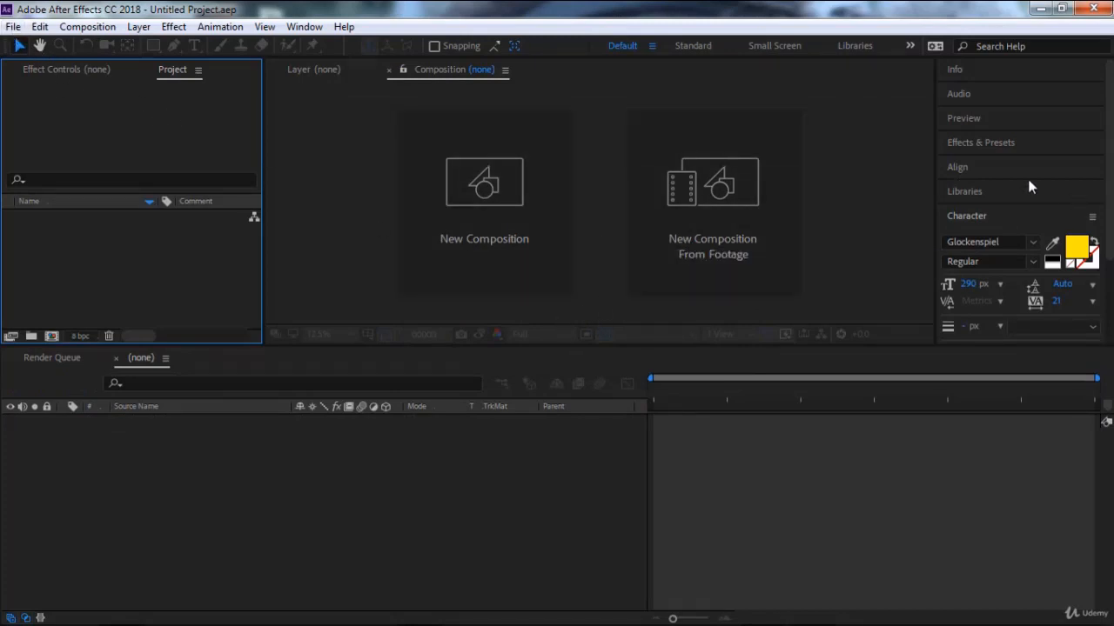
click(7, 31)
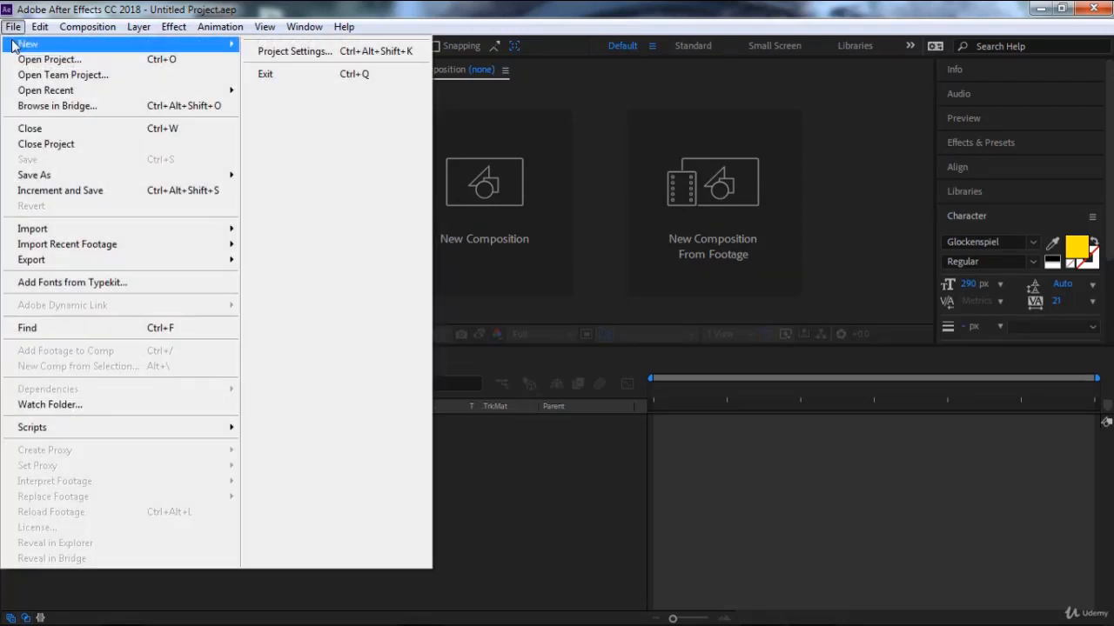
mouse_move(12, 45)
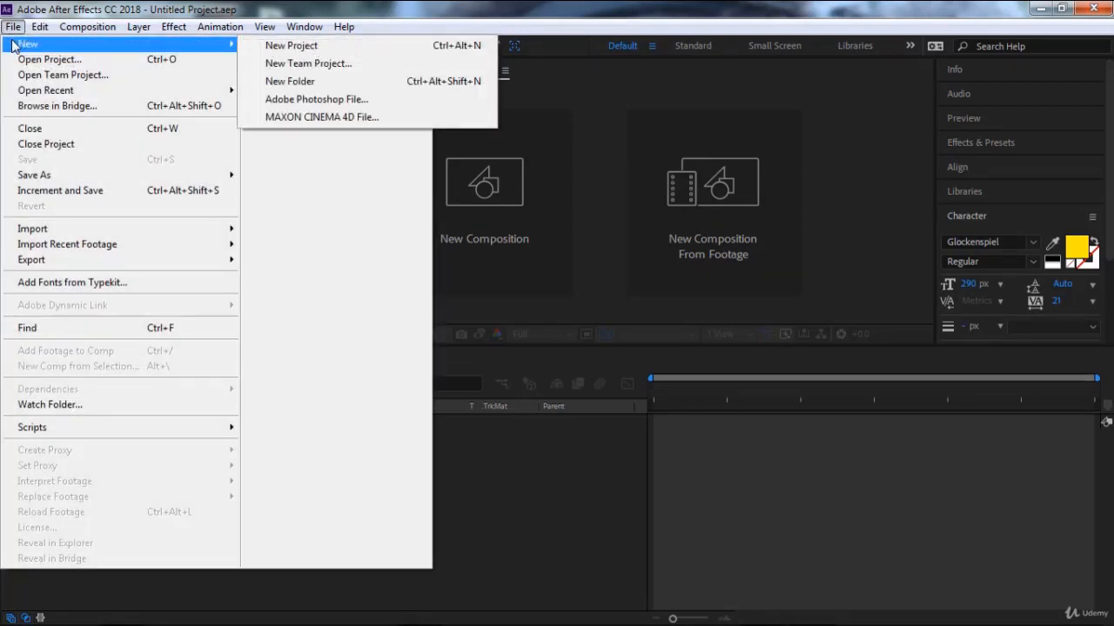
click(298, 66)
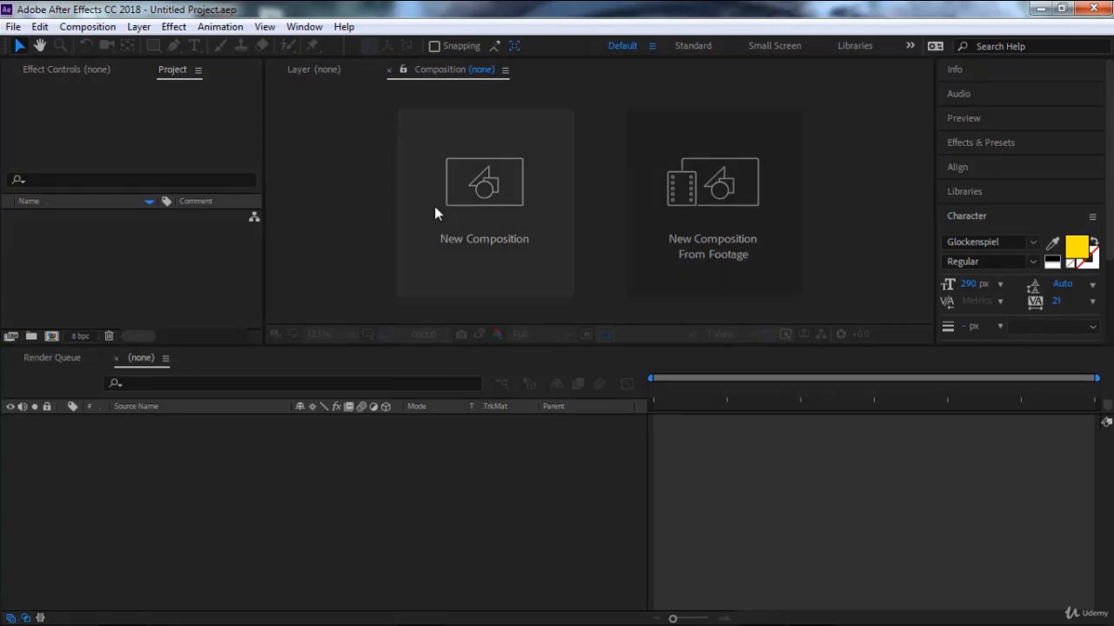
Create a new project folder named Images.
click(13, 26)
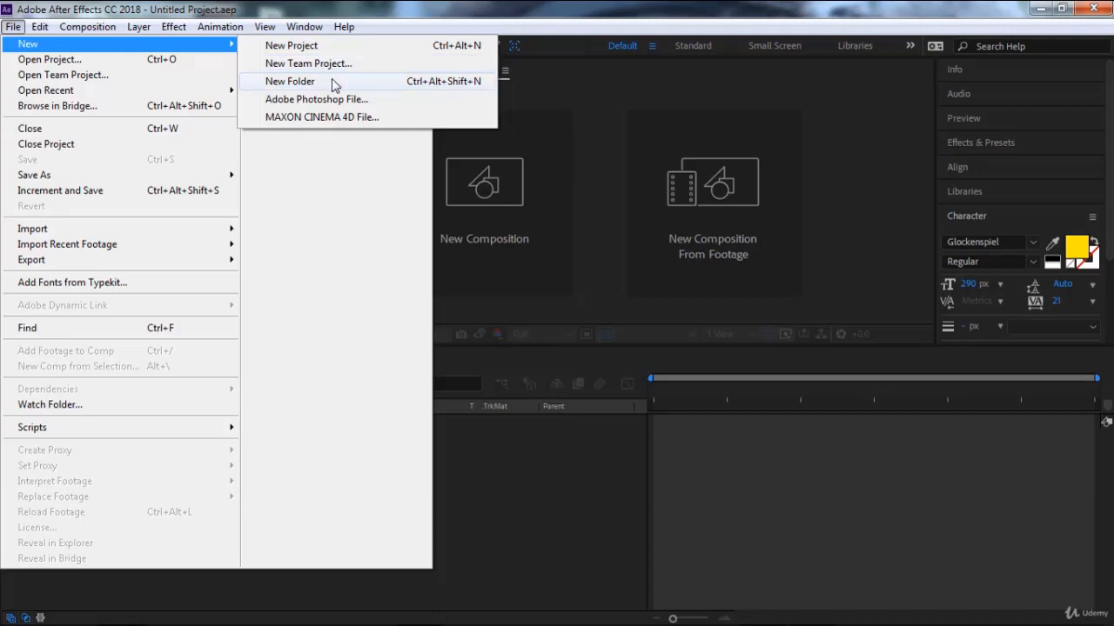
click(331, 80)
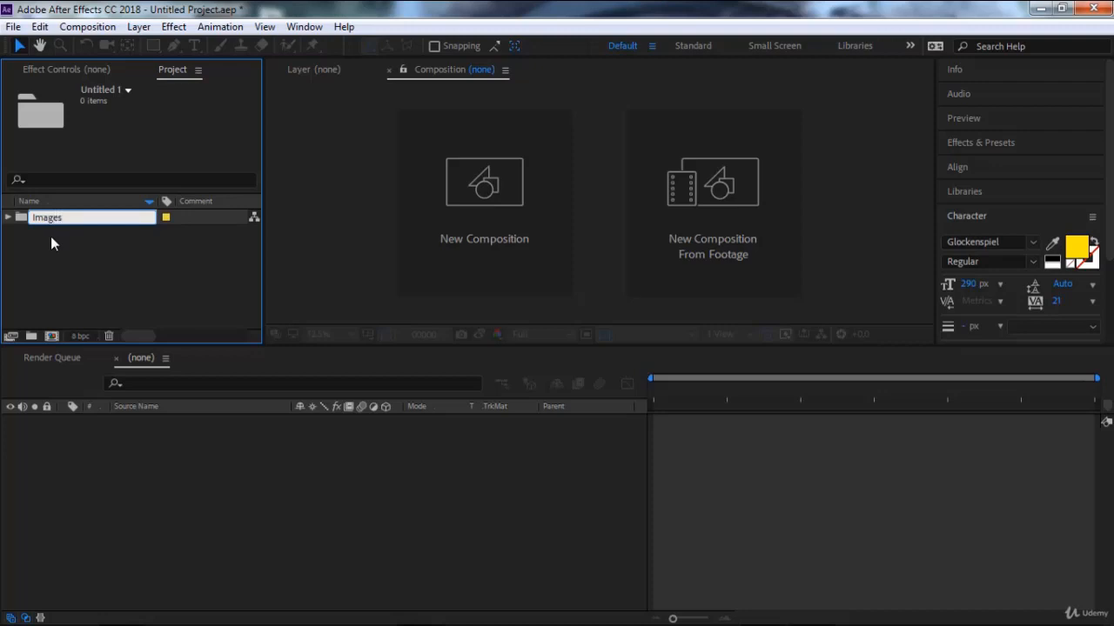
key(Return)
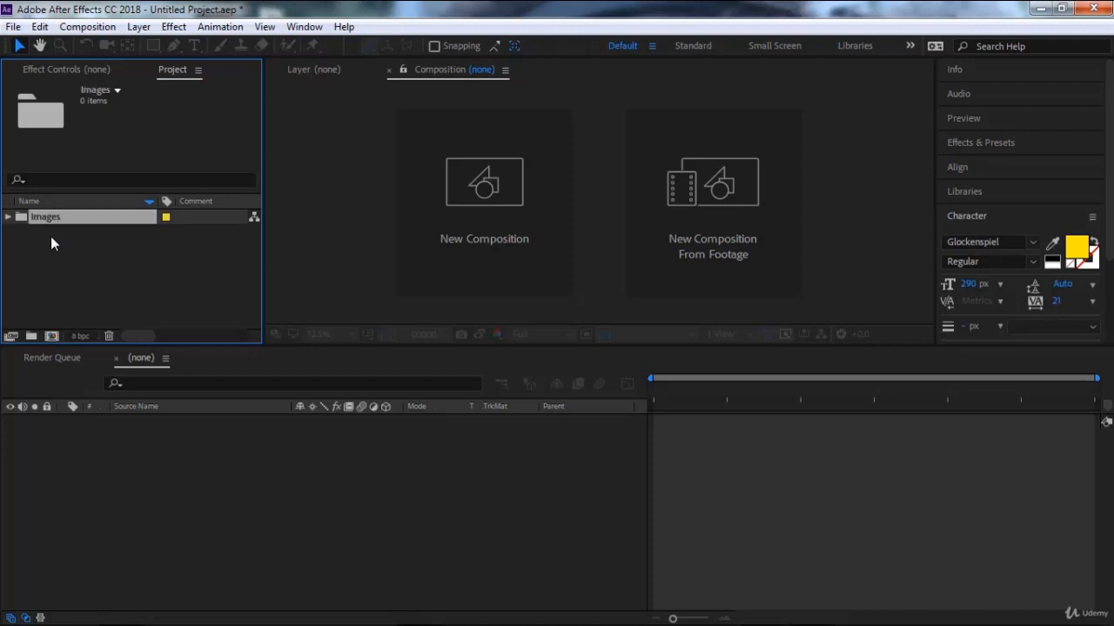
Create a second project folder named Footages at the same level as Images.
right_click(50, 235)
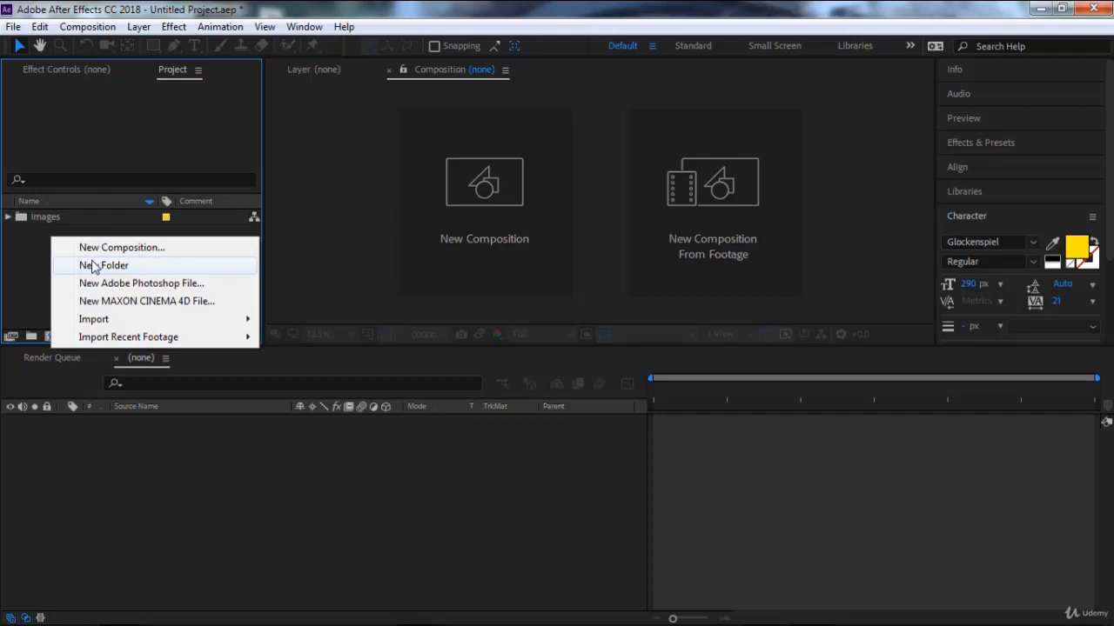
click(96, 265)
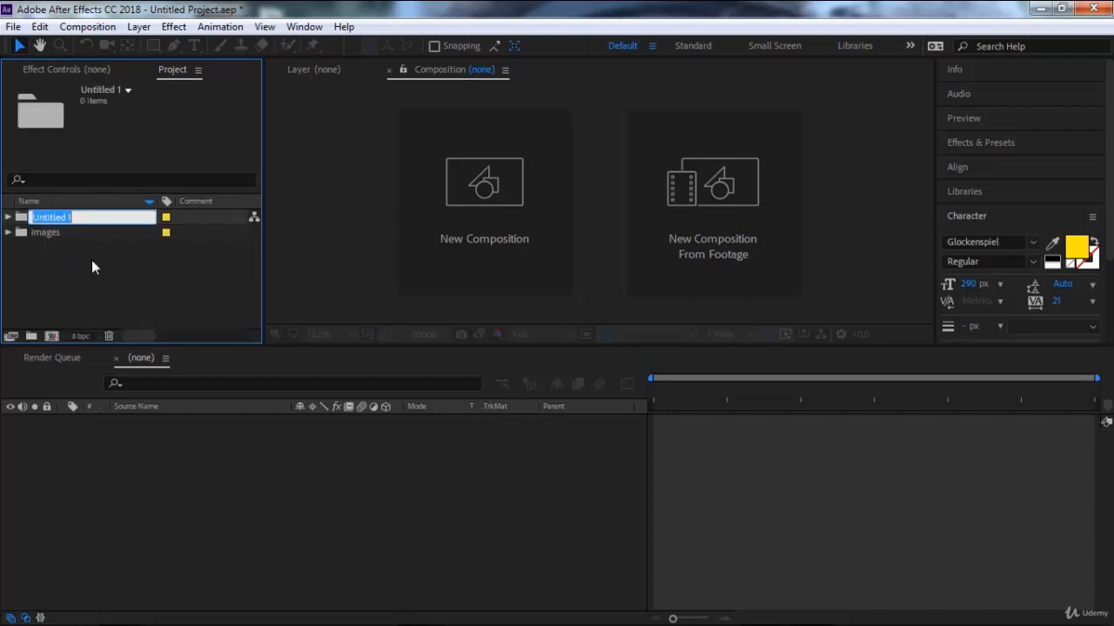
text(Footages)
key(Return)
click(93, 262)
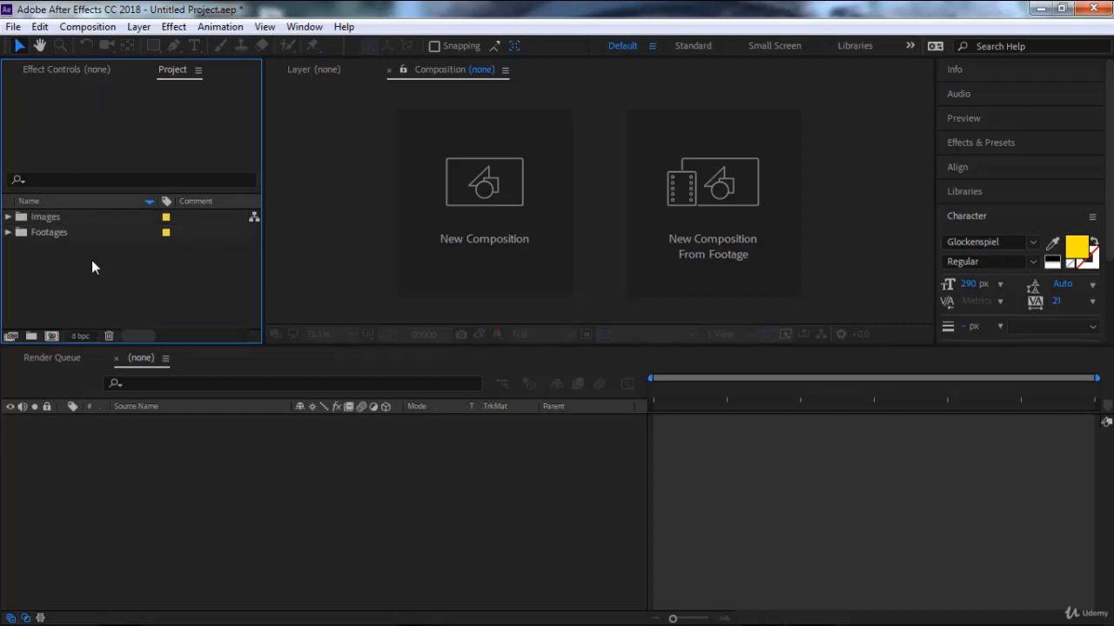
Check the contents of the Images and Footages folders.
drag(92, 260, 24, 211)
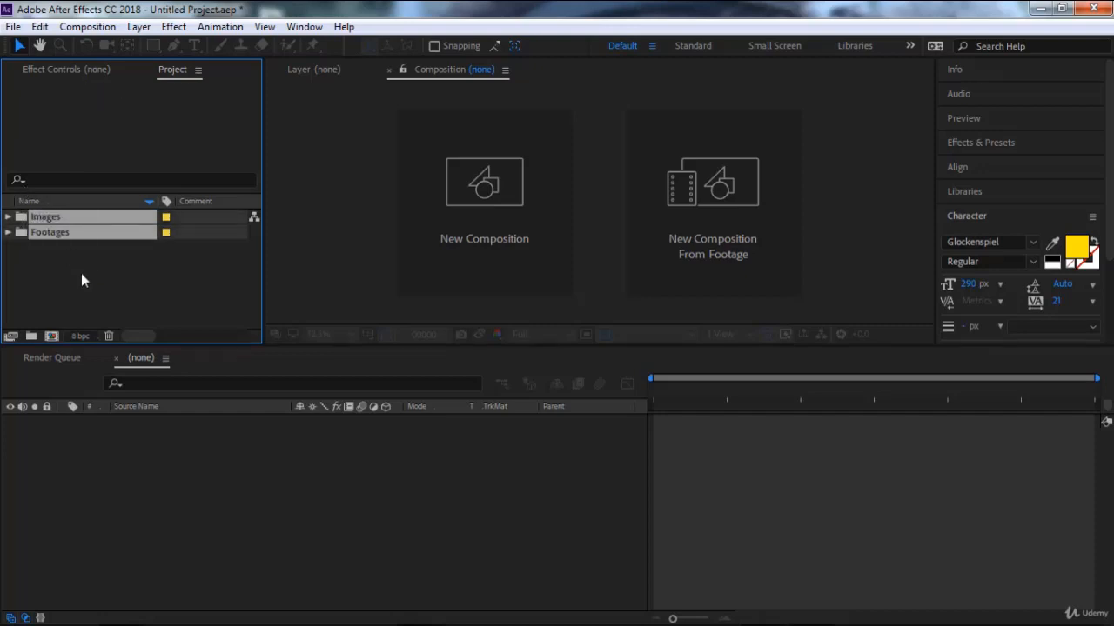
click(80, 273)
click(8, 217)
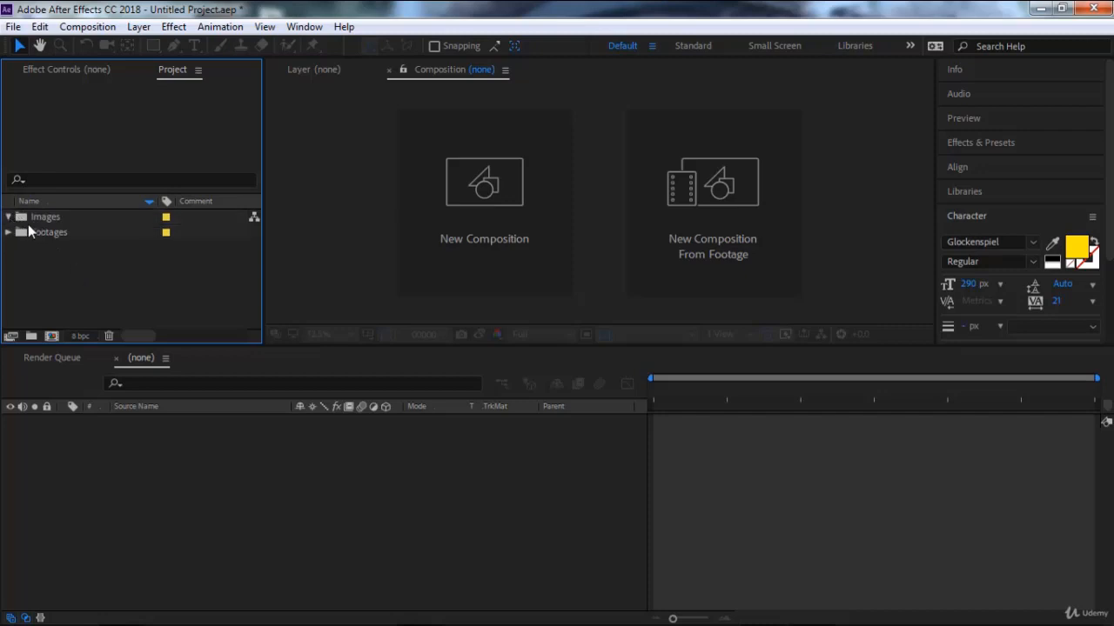
double_click(48, 219)
double_click(38, 232)
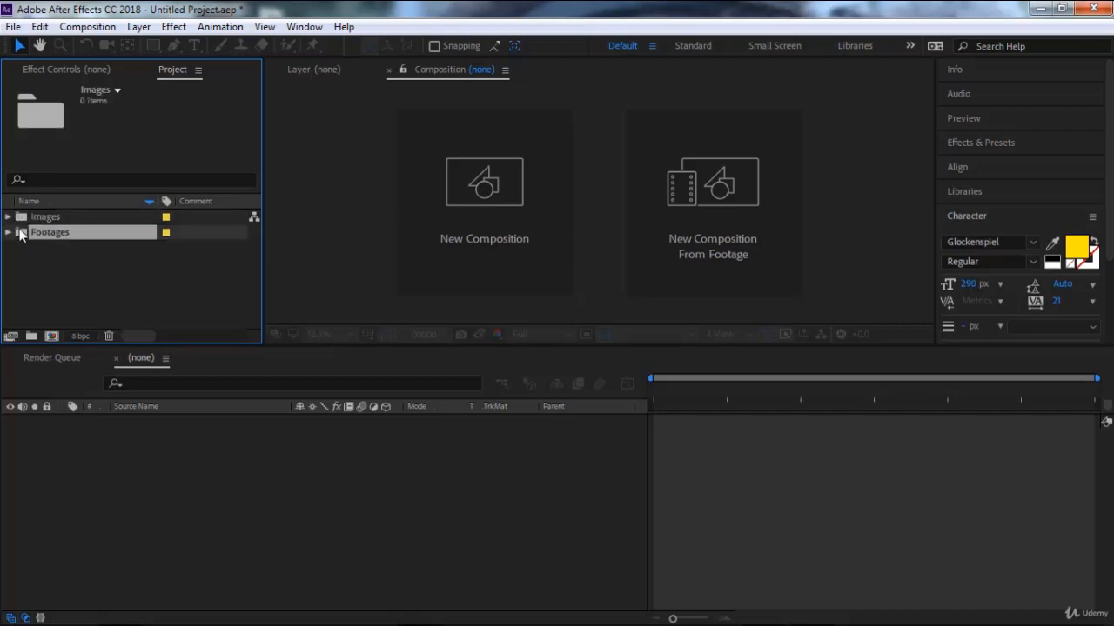
click(79, 219)
click(86, 278)
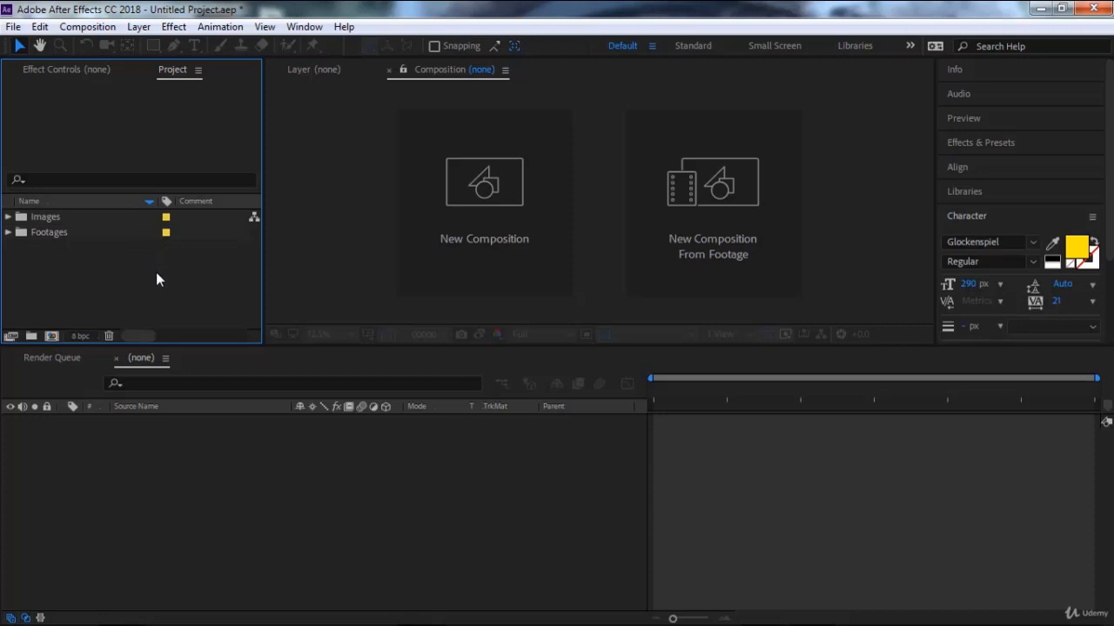
click(39, 218)
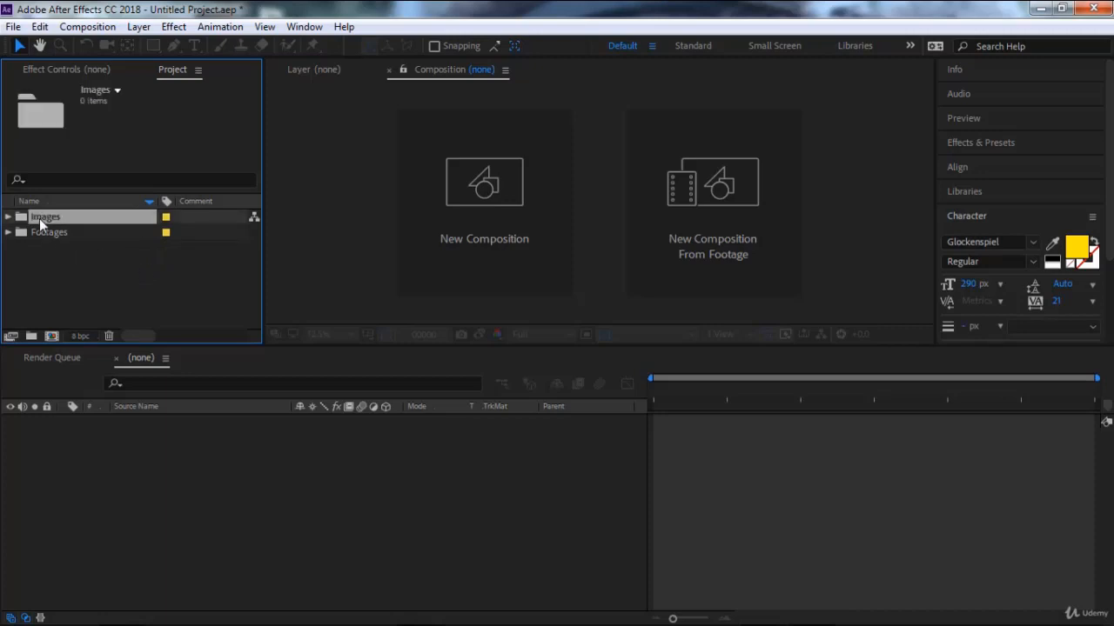
click(37, 237)
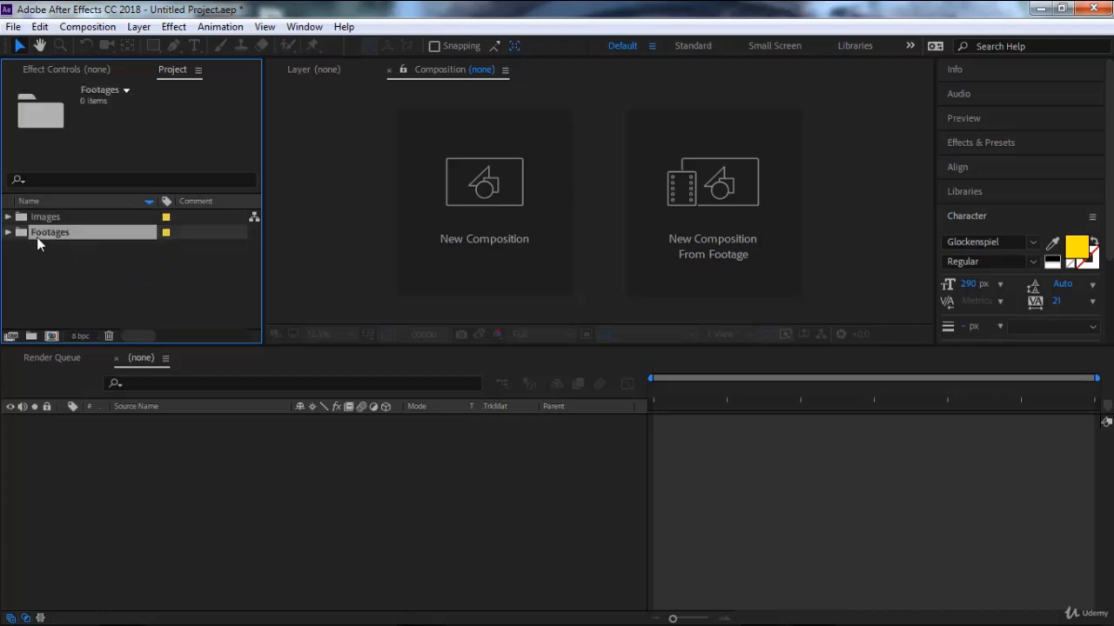
click(61, 261)
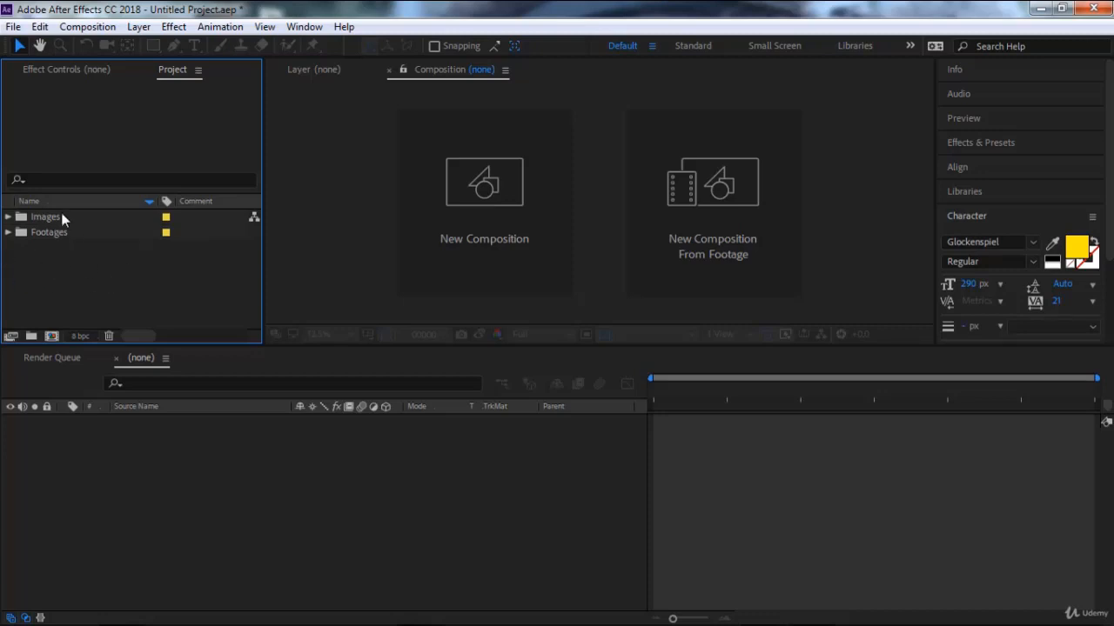
Start a new Adobe Photoshop file from the project and choose New folder (2) on the desktop as its save location.
click(13, 27)
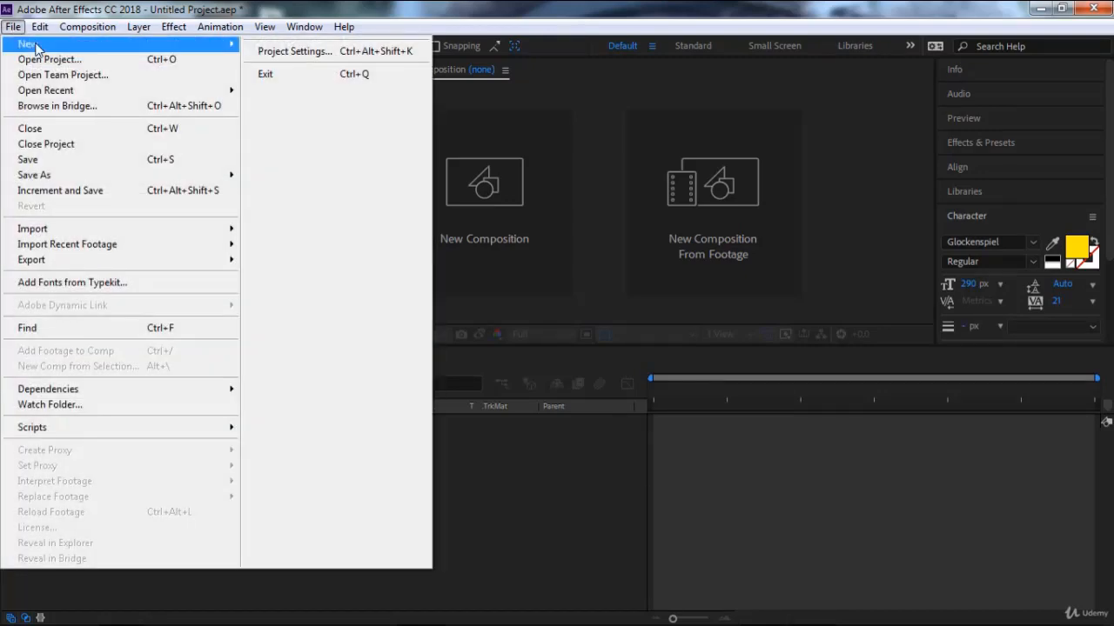
mouse_move(37, 44)
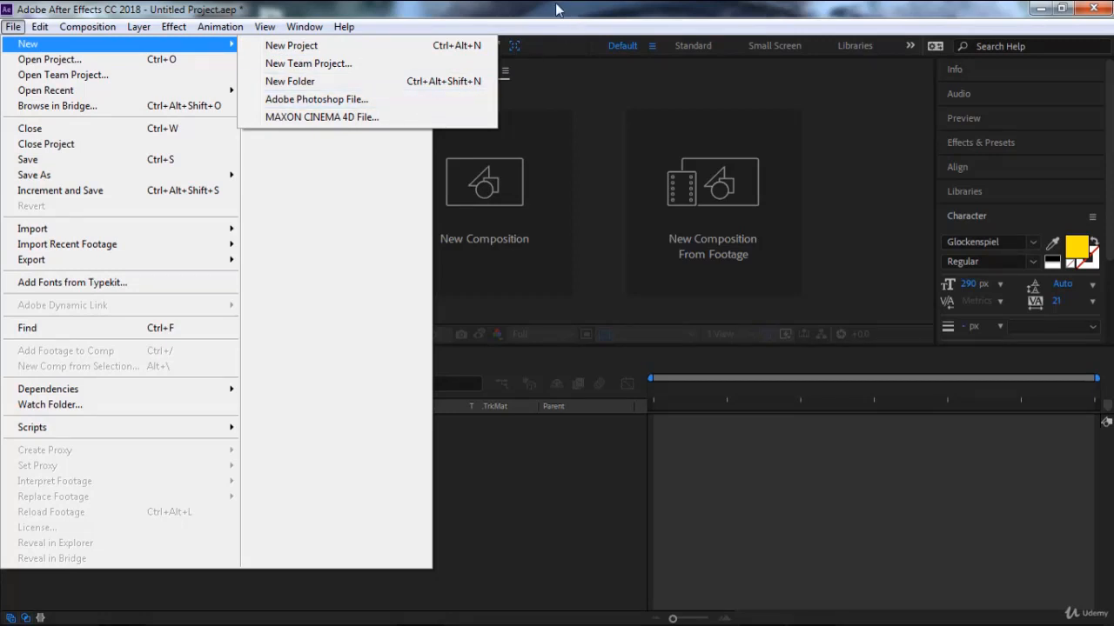
click(359, 102)
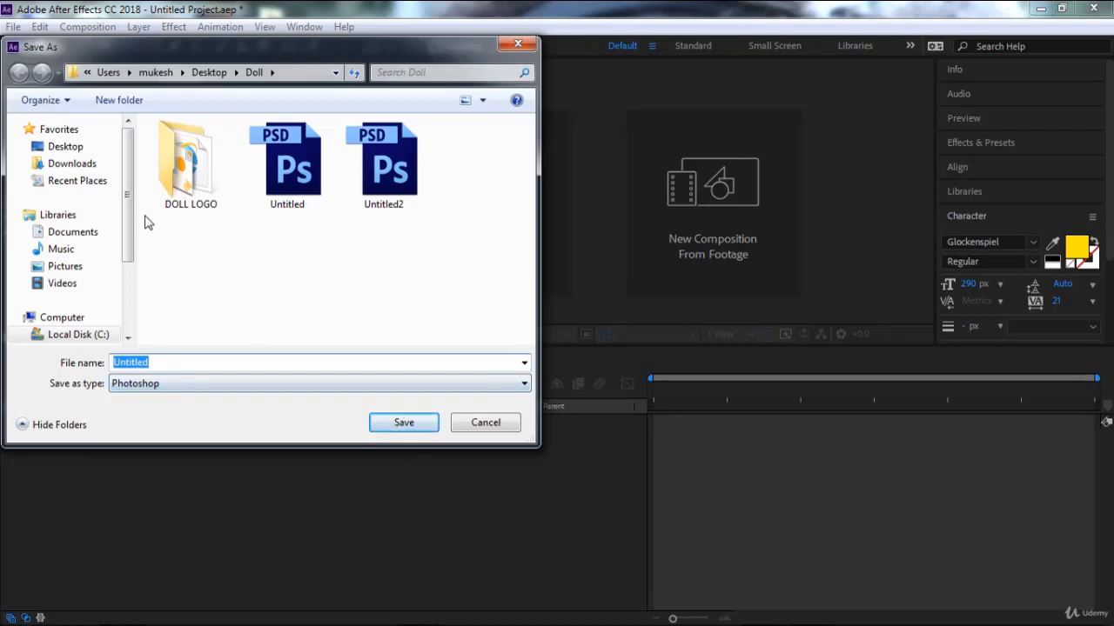
click(74, 148)
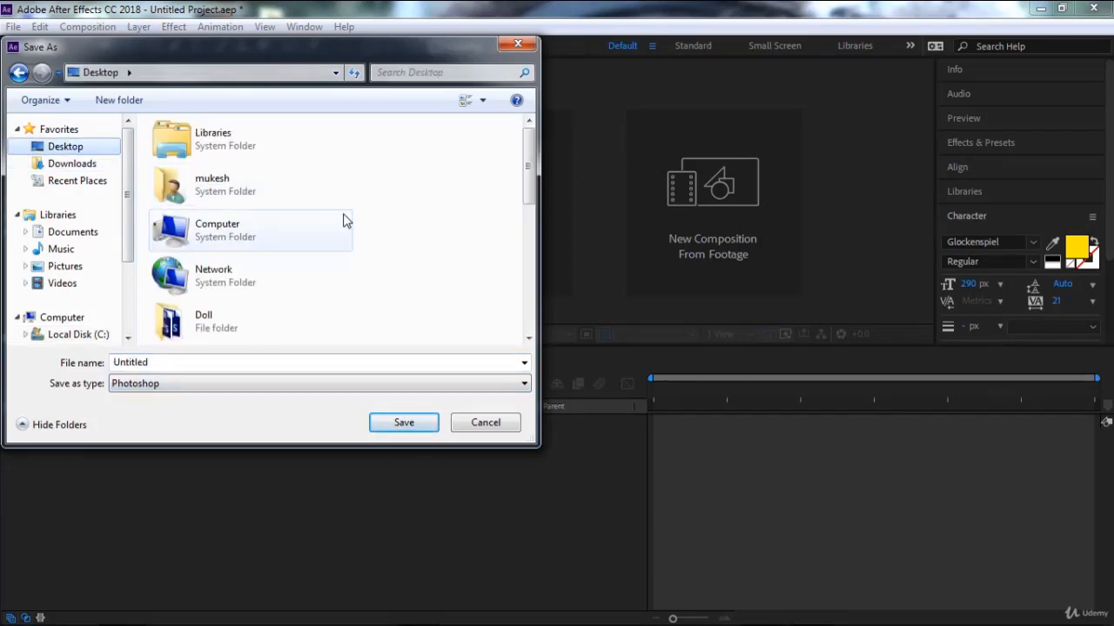
scroll(390, 233, down, 3)
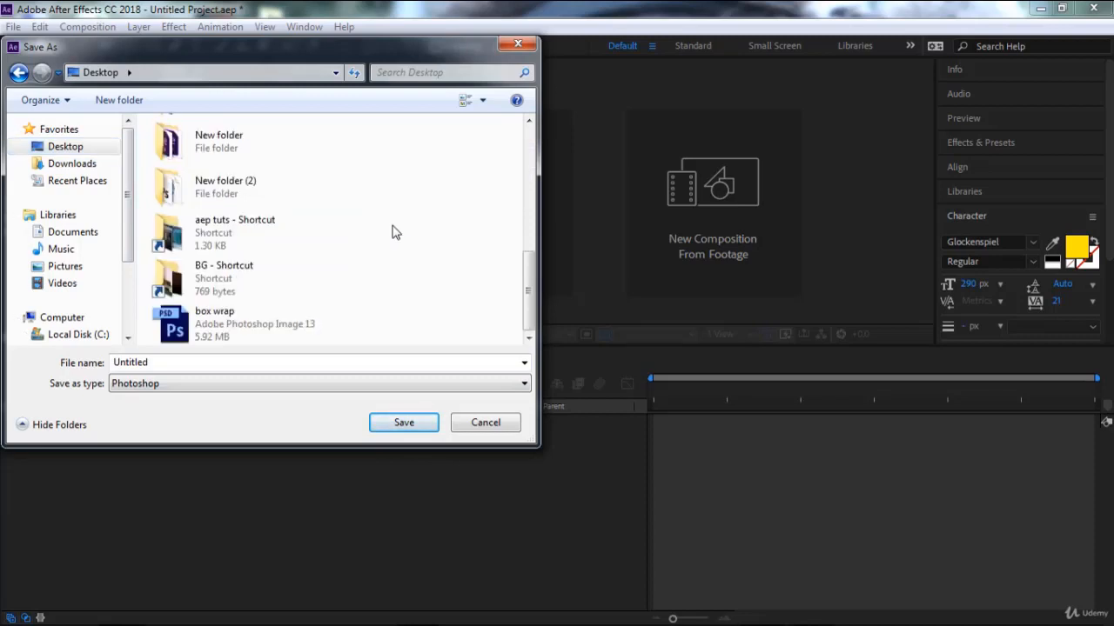
double_click(237, 199)
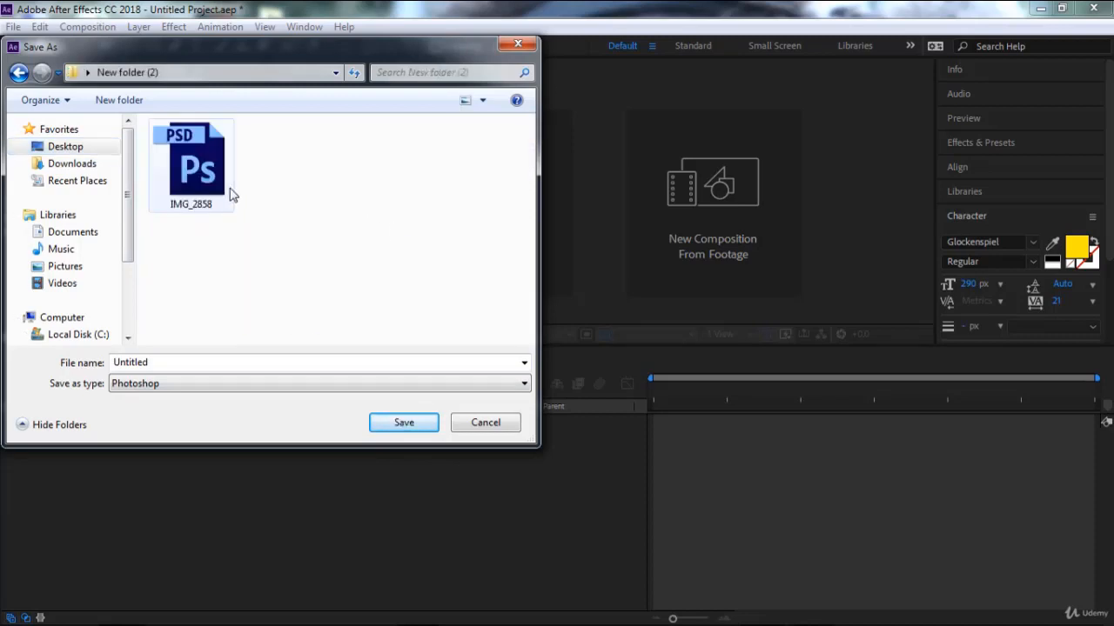
Name the new file Testing, keep the Photoshop file type, and save it.
click(182, 364)
click(185, 364)
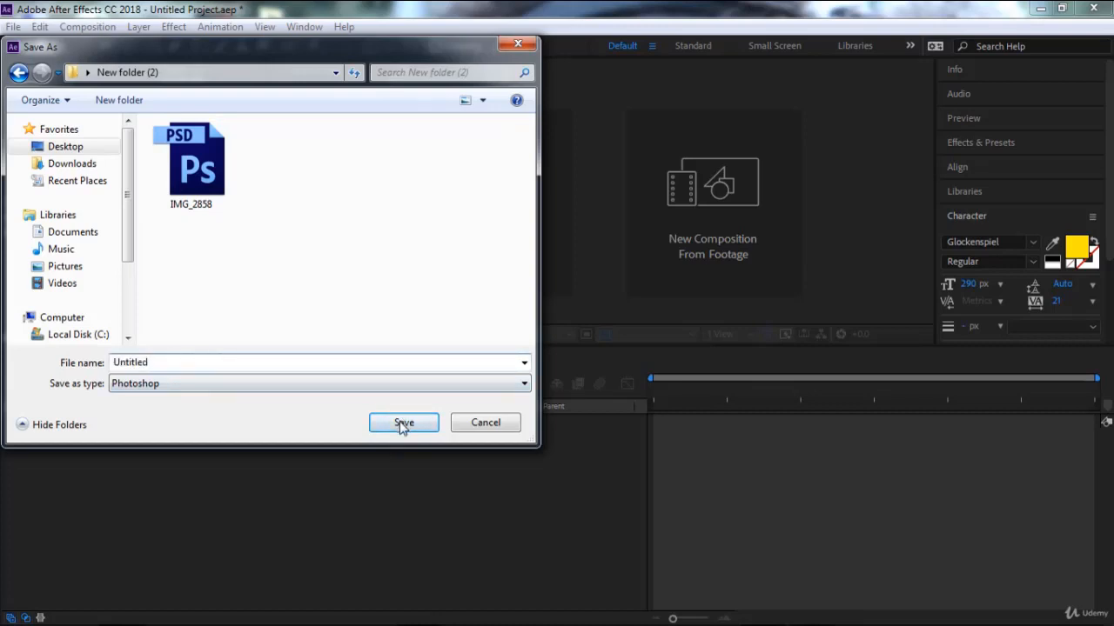
click(178, 365)
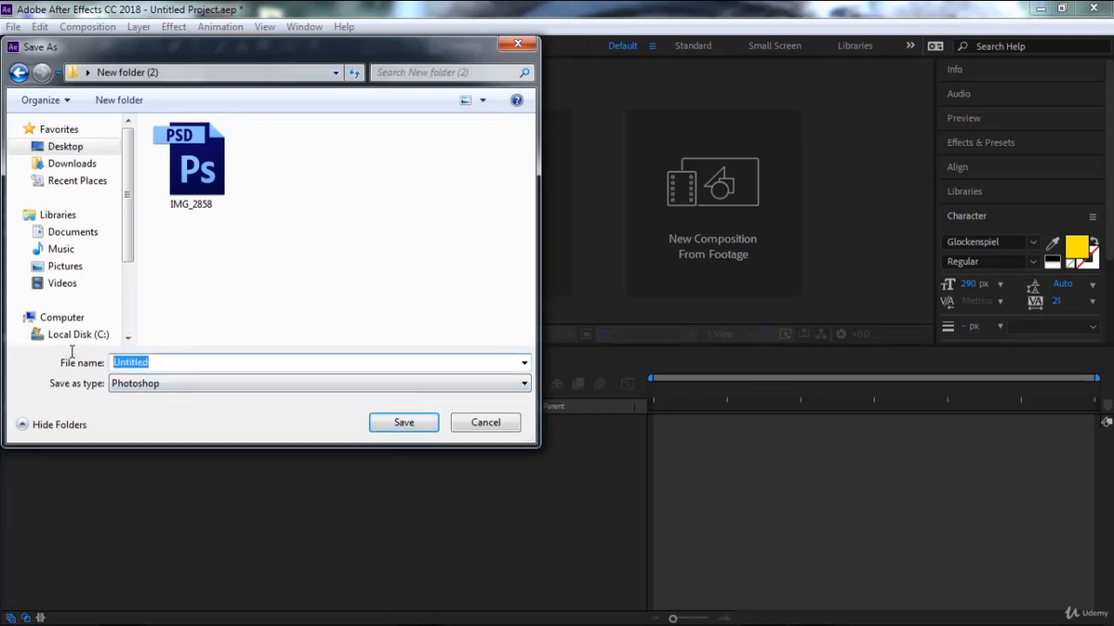
text(Testing)
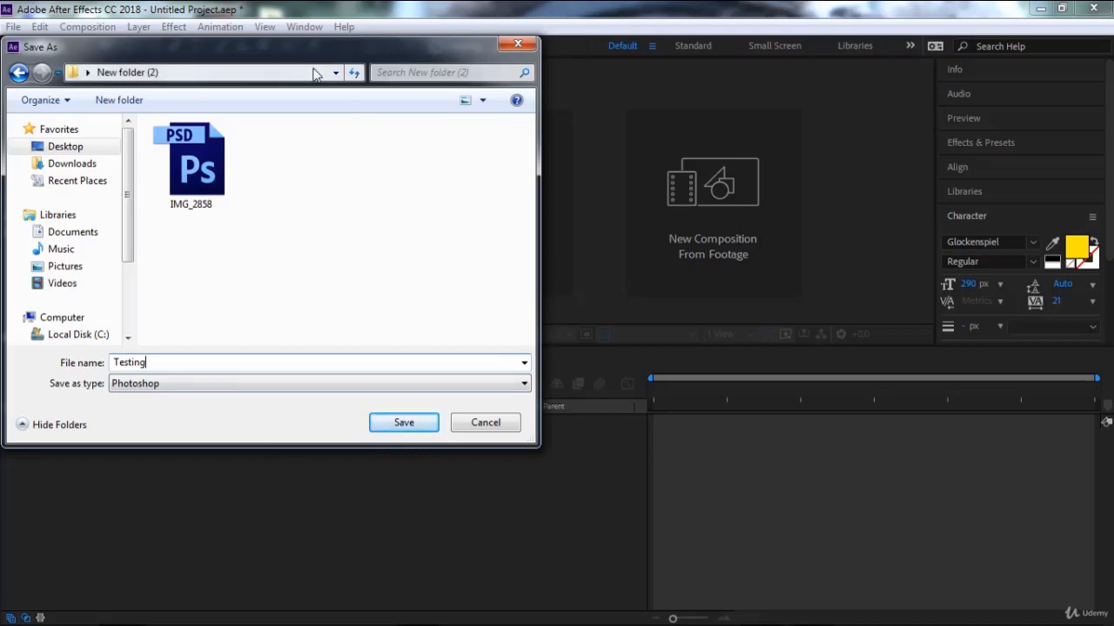
drag(311, 48, 311, 124)
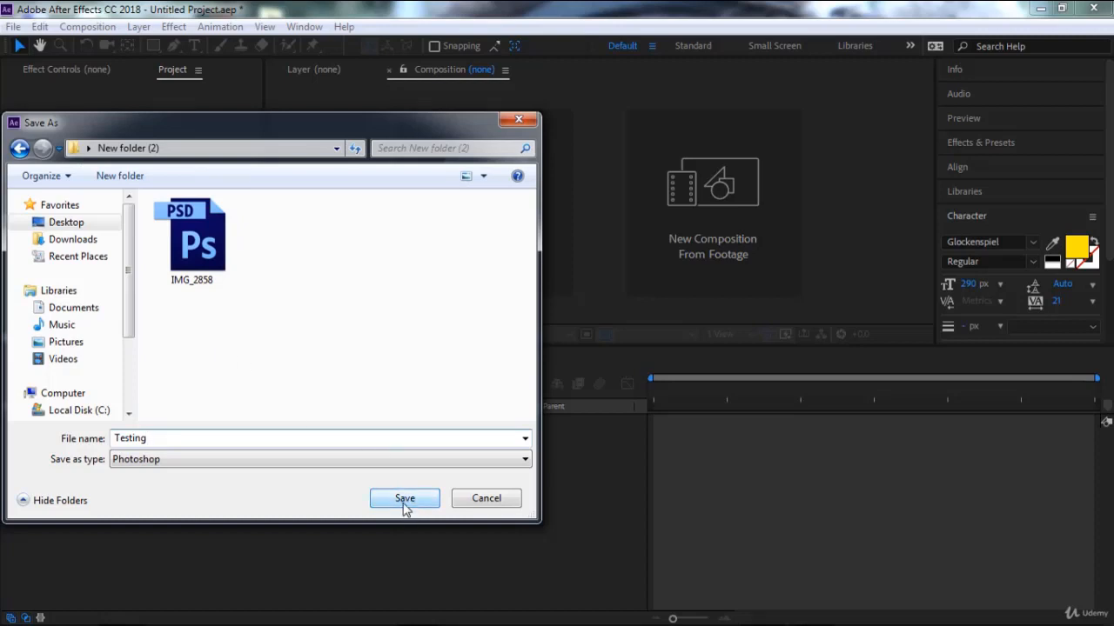
click(166, 461)
click(166, 468)
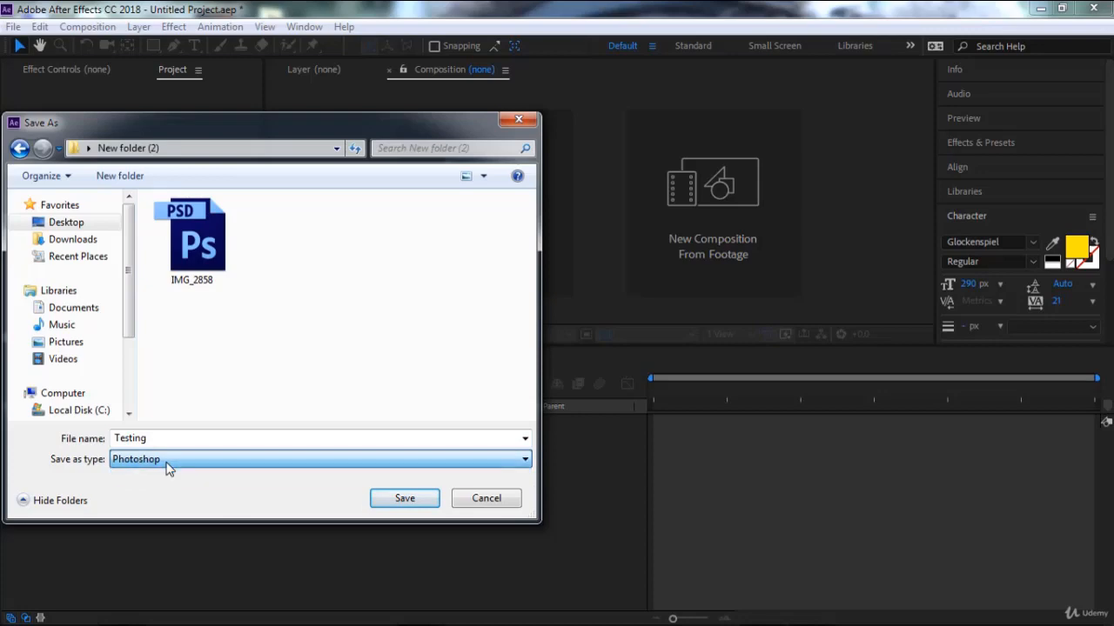
click(402, 499)
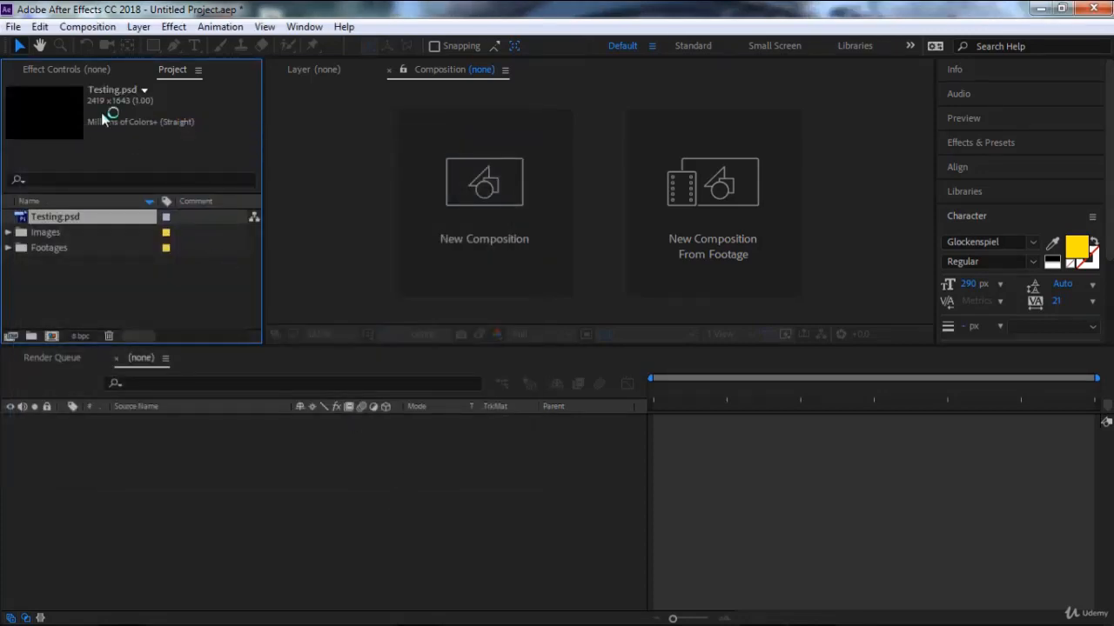
click(13, 26)
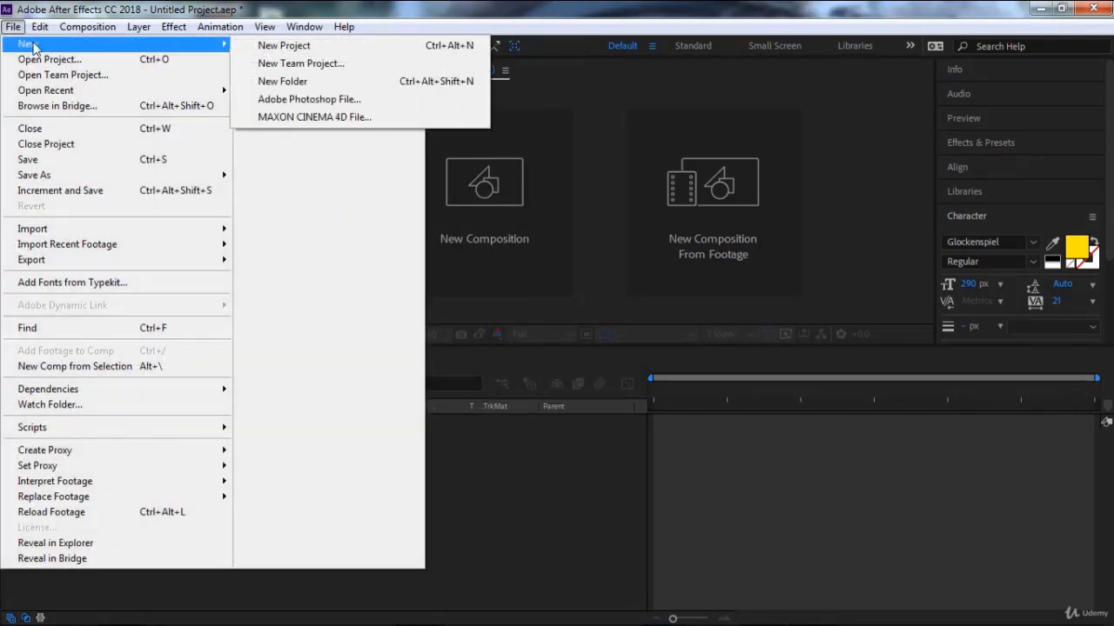
click(552, 10)
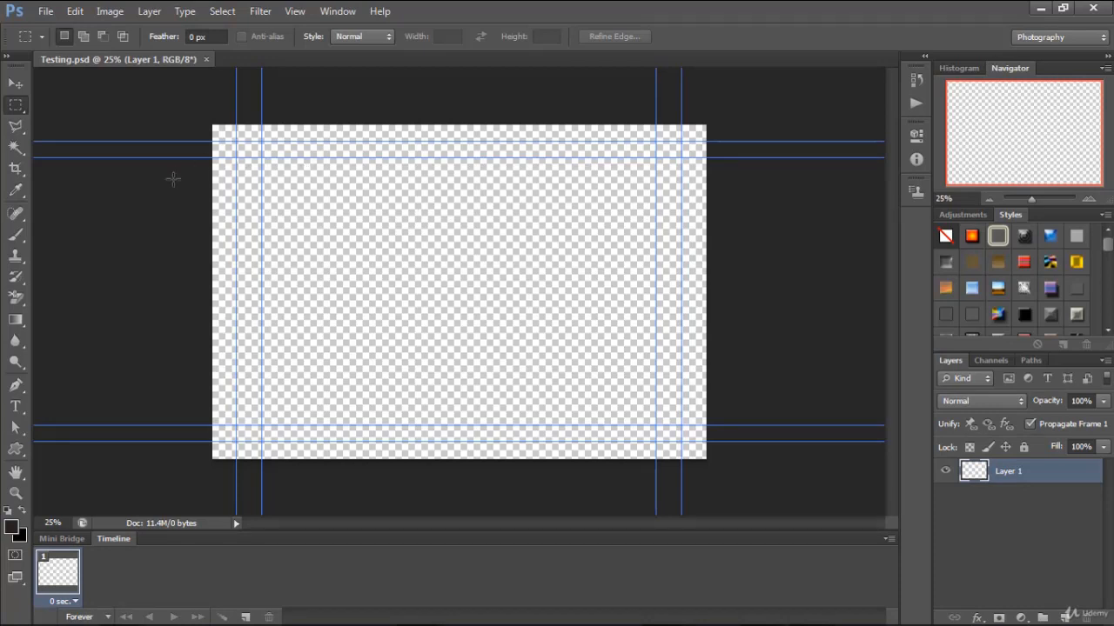
Add the text "fdfgf" to the canvas and align it with the upper-left corner of the inner guides.
click(16, 406)
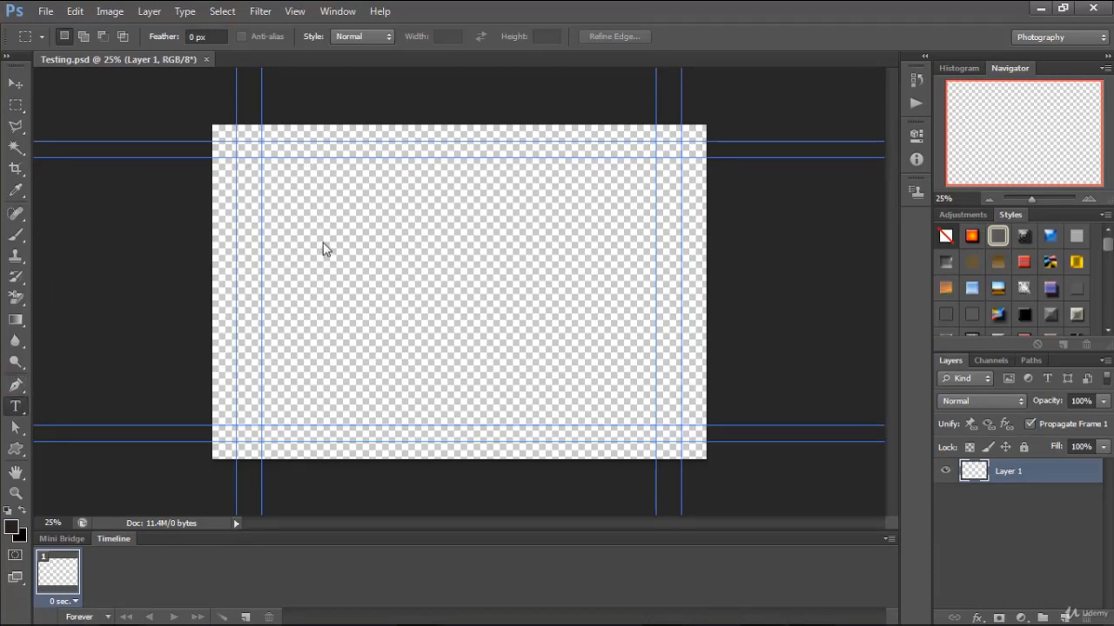
click(310, 233)
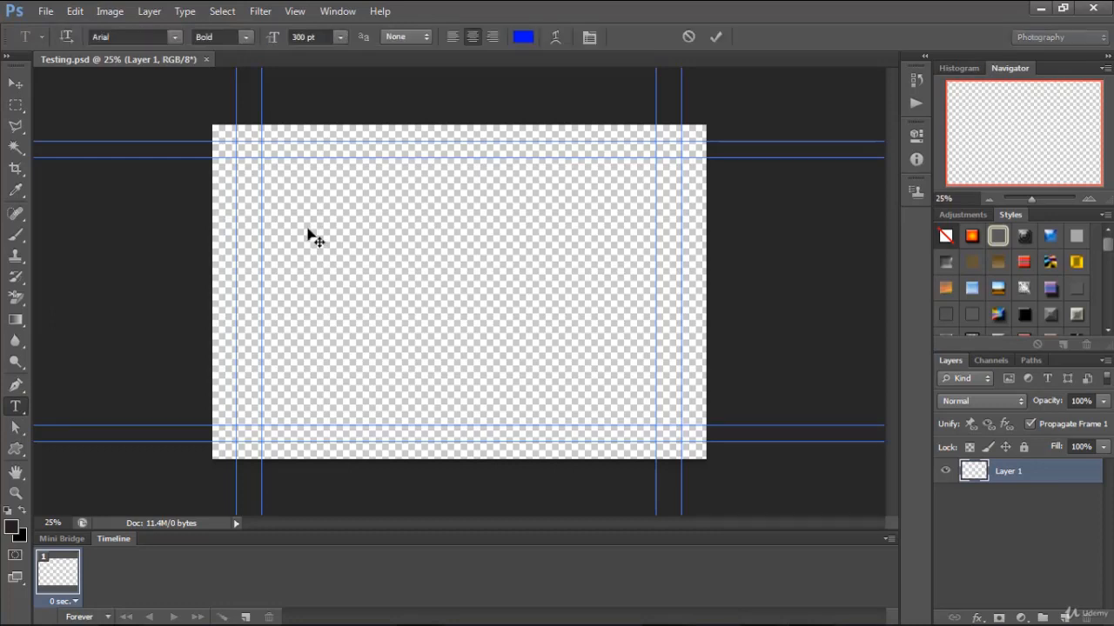
text(fdfgf)
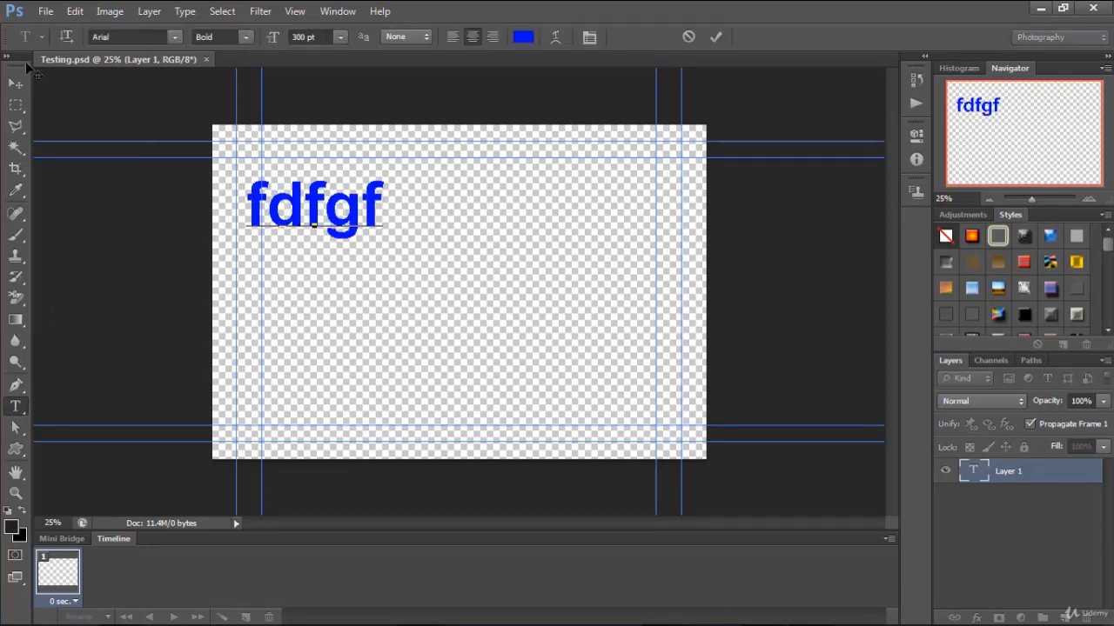
click(15, 85)
drag(304, 210, 318, 189)
Fill a small rectangular selection with the foreground colour on a new layer and move the rectangle to the lower-right corner of the inner guides.
click(15, 105)
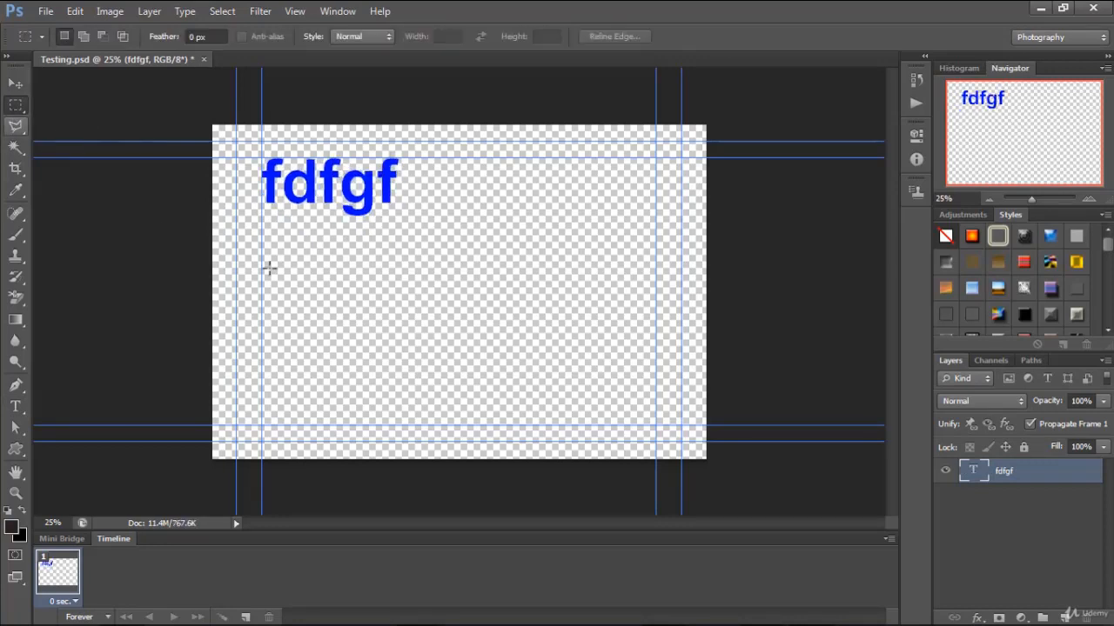
drag(333, 286, 440, 346)
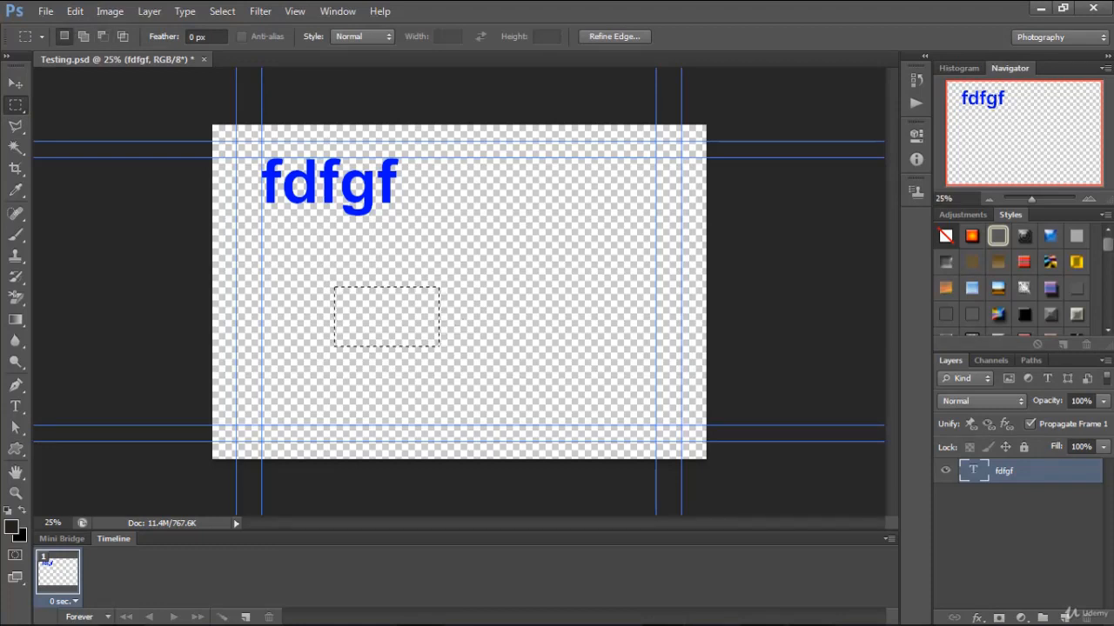
click(1067, 616)
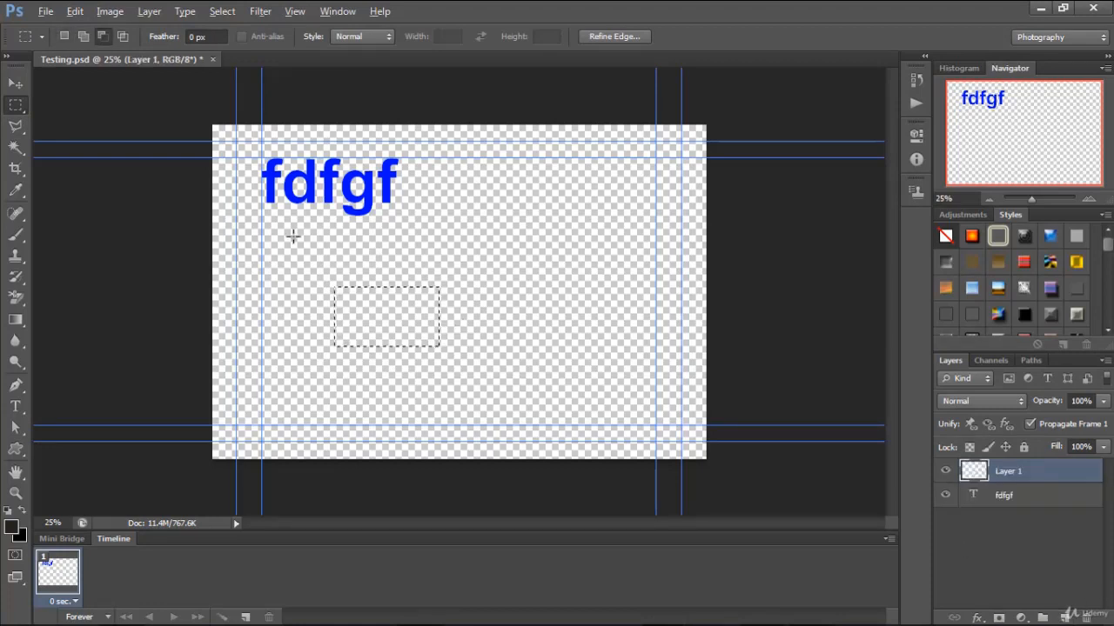
key(alt+BackSpace)
click(281, 224)
click(16, 83)
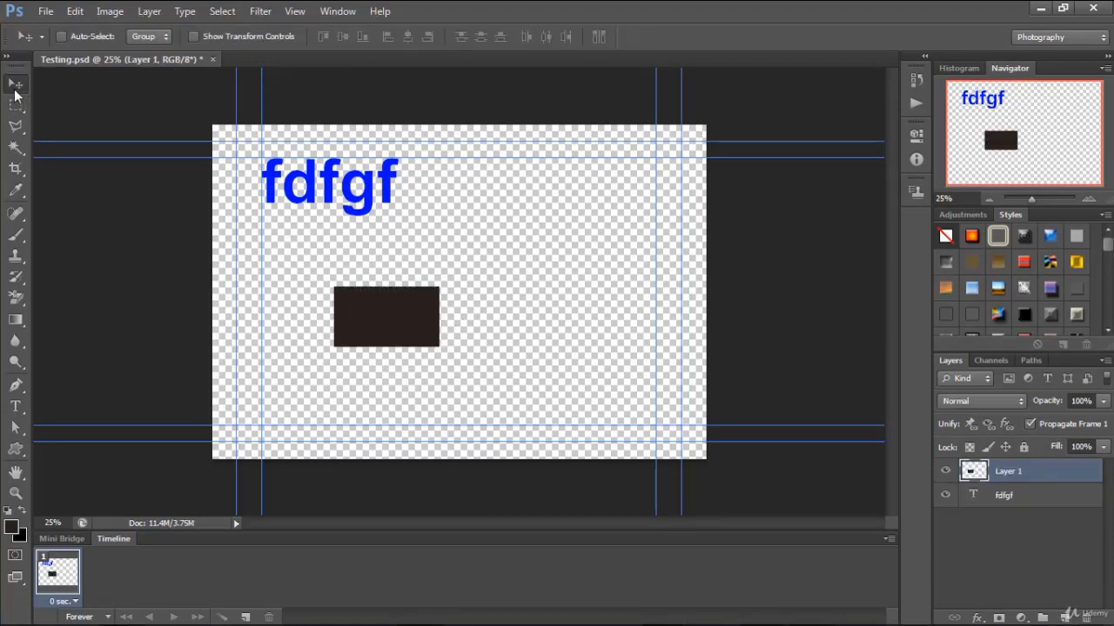
drag(353, 312, 600, 404)
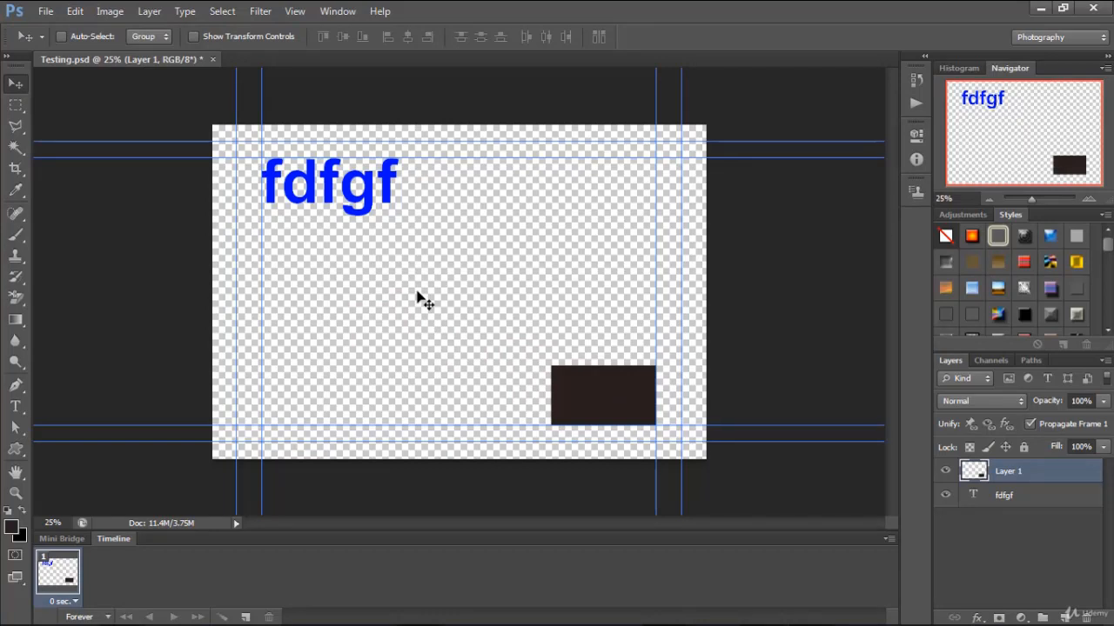
Save the Testing Photoshop file and close it.
key(ctrl+s)
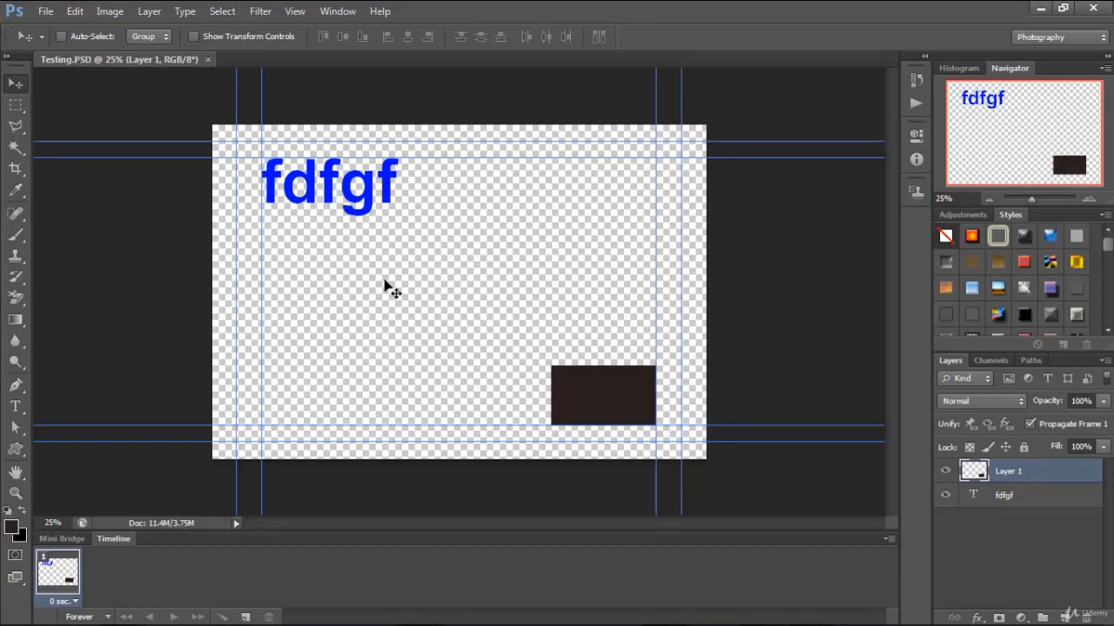
click(207, 59)
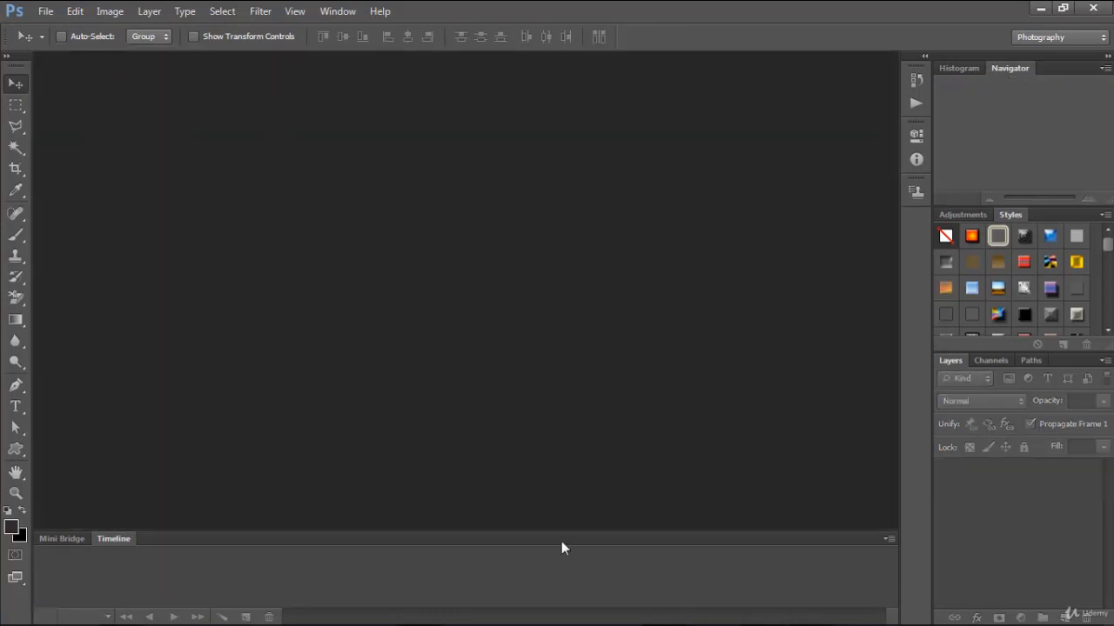
Switch to After Effects and create a composition from Testing.psd.
click(753, 613)
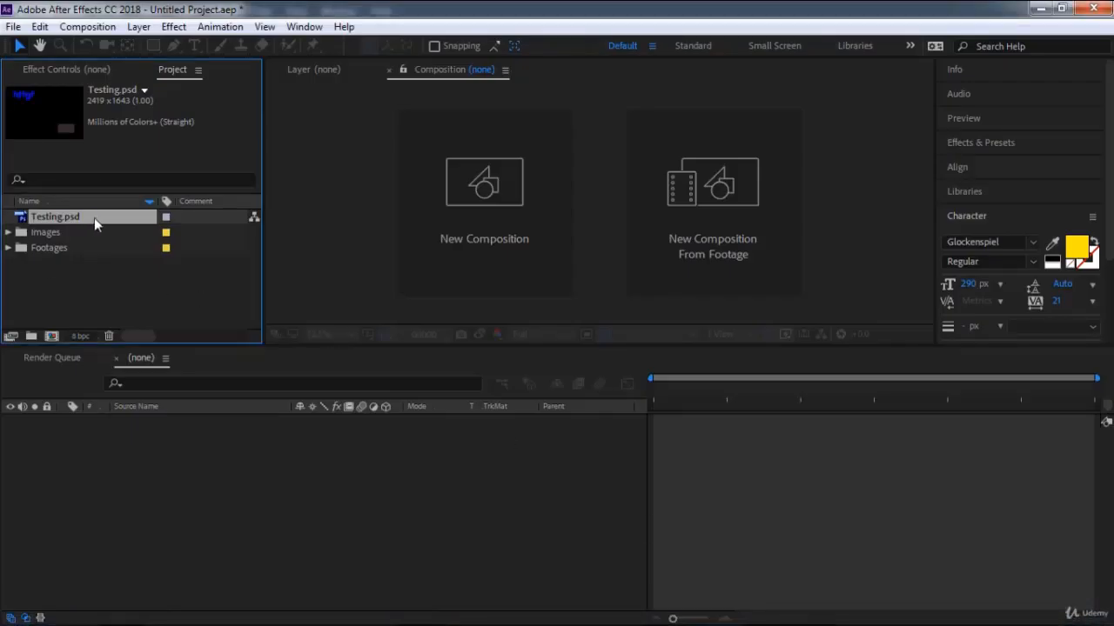
drag(82, 217, 141, 488)
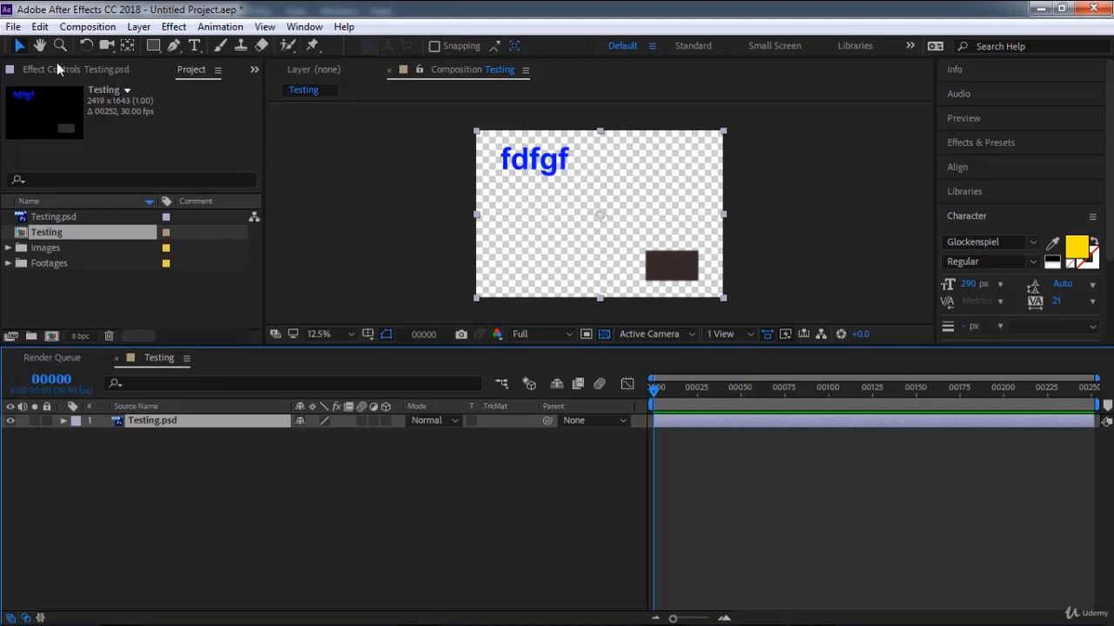
click(10, 28)
mouse_move(26, 44)
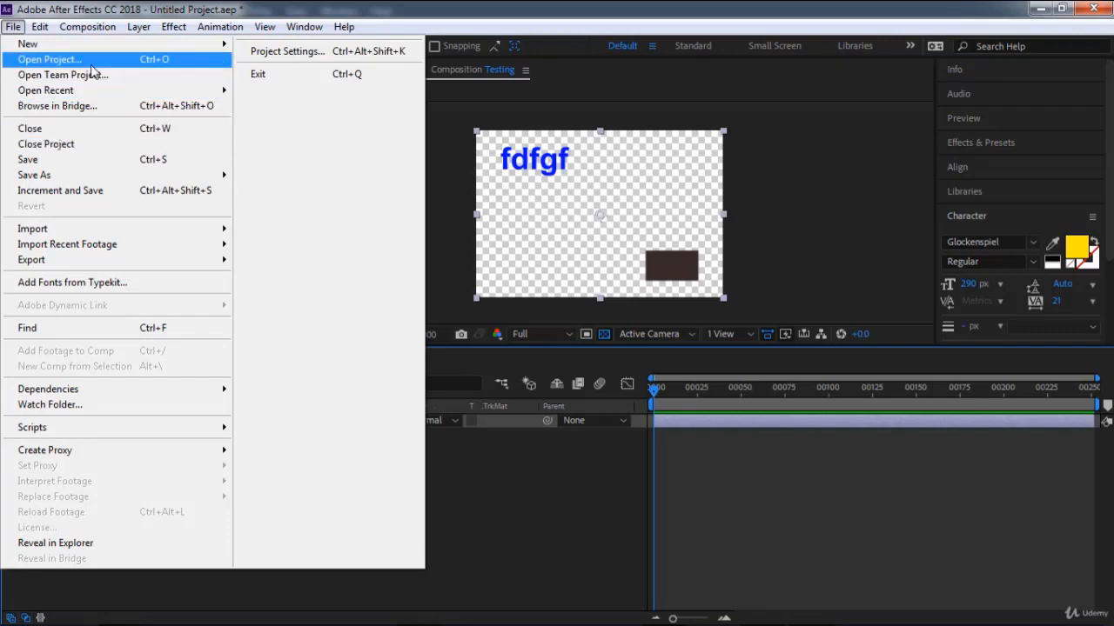
click(461, 528)
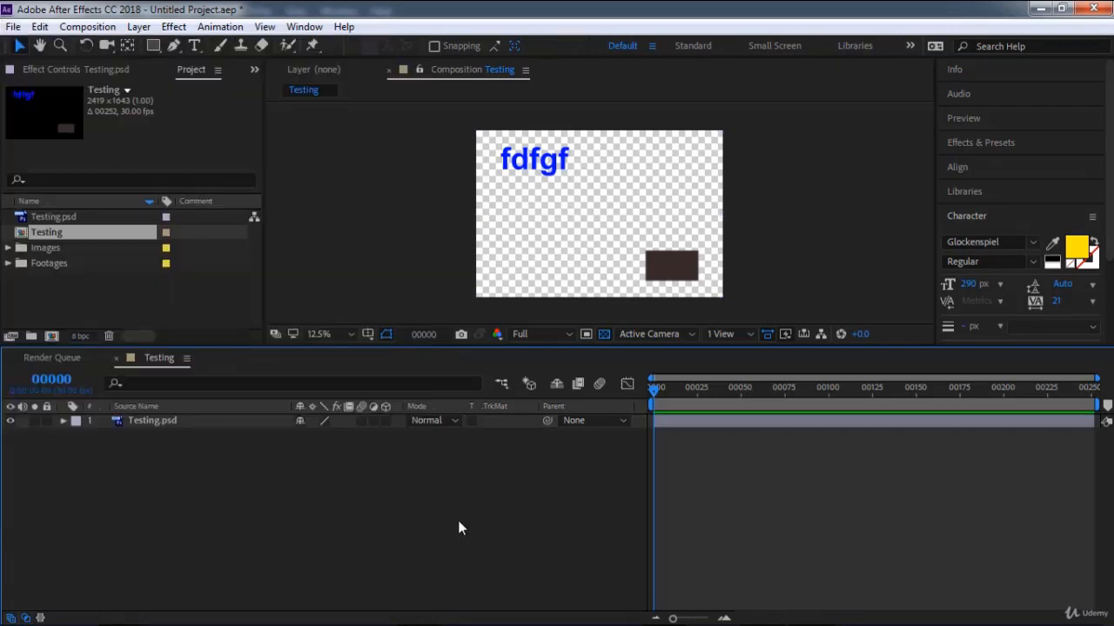
Add a blue solid to the Testing composition and place it beneath the Testing.psd layer.
click(53, 246)
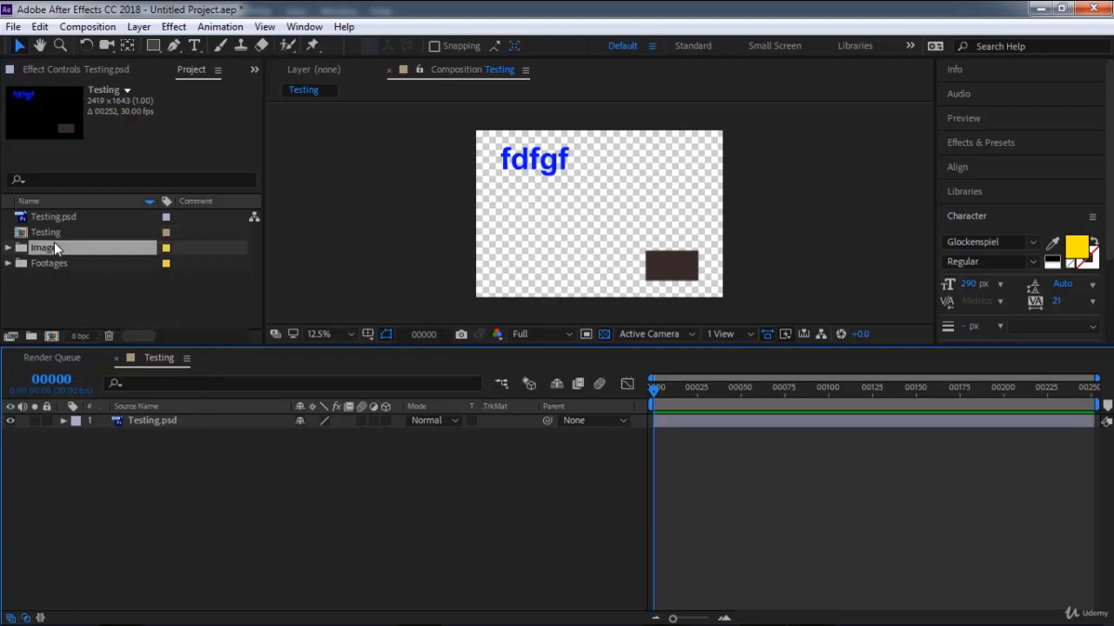
right_click(190, 490)
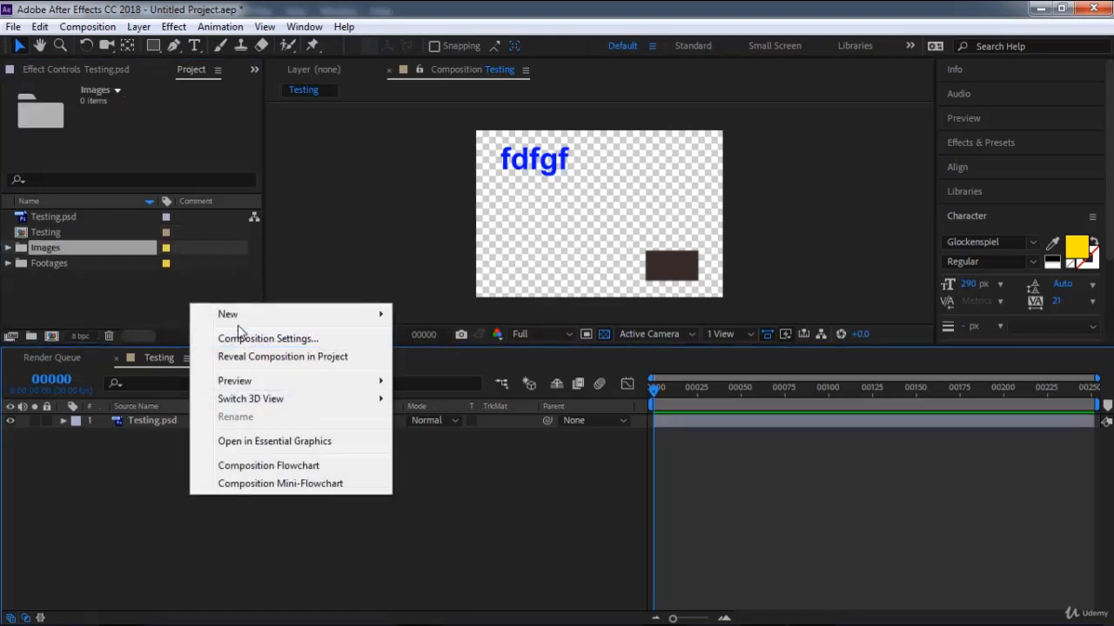
mouse_move(238, 319)
click(458, 361)
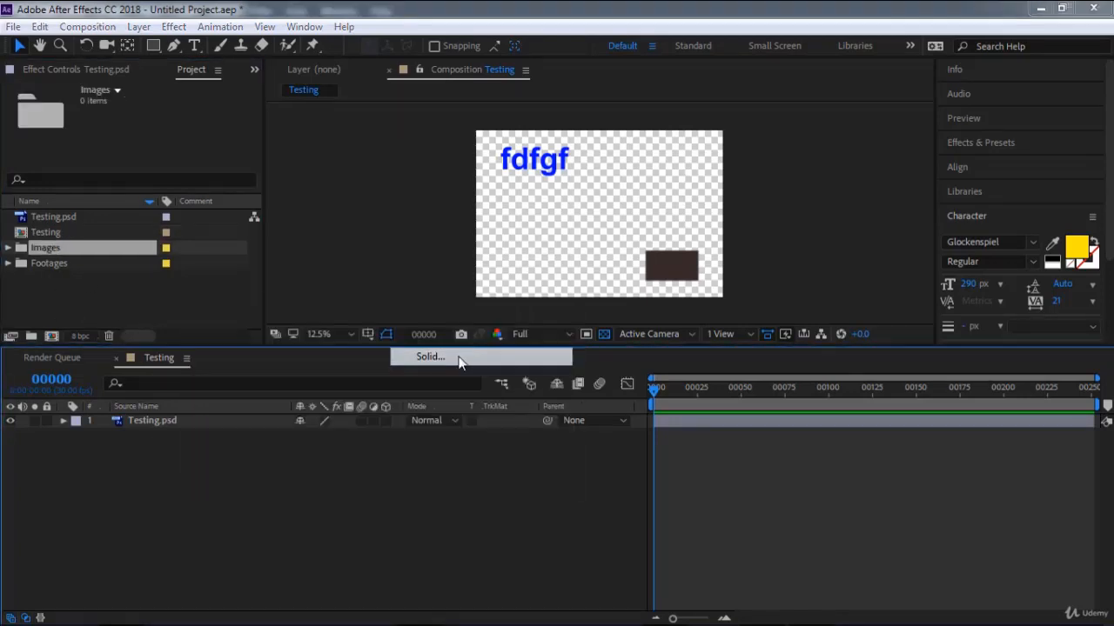
click(840, 527)
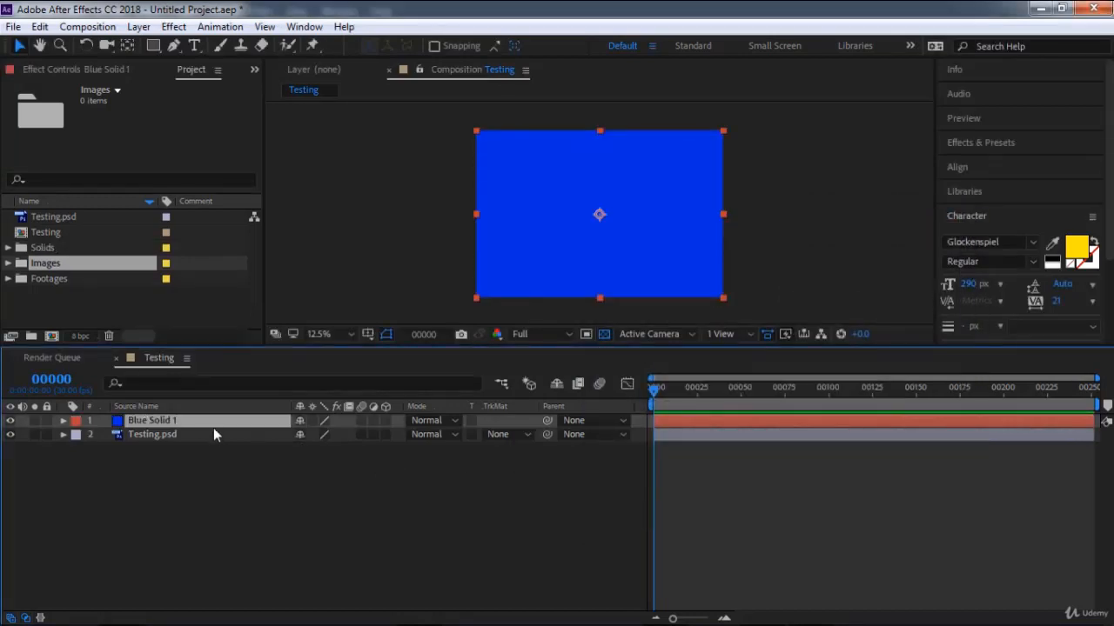
mouse_move(213, 428)
mouse_down()
mouse_move(214, 475)
mouse_move(248, 491)
mouse_move(218, 425)
mouse_up()
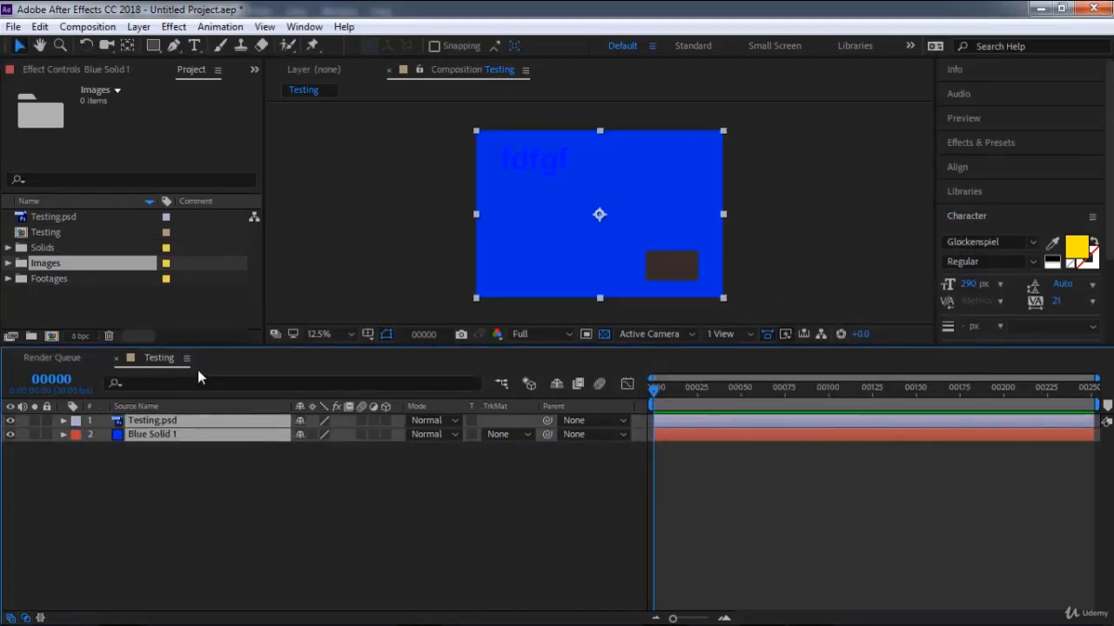
click(363, 499)
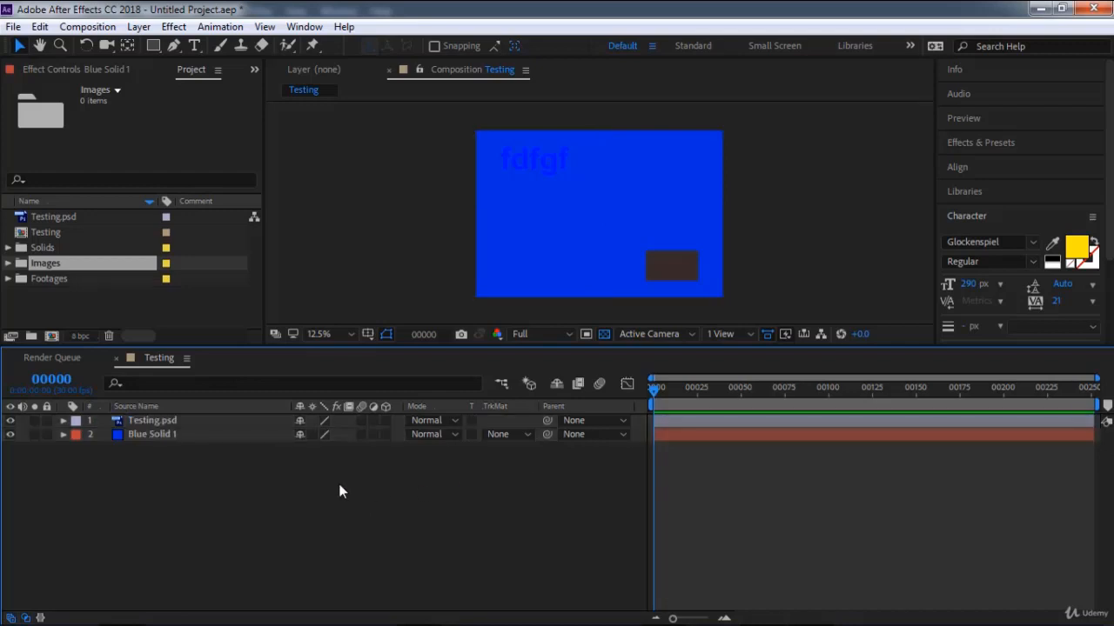
click(174, 421)
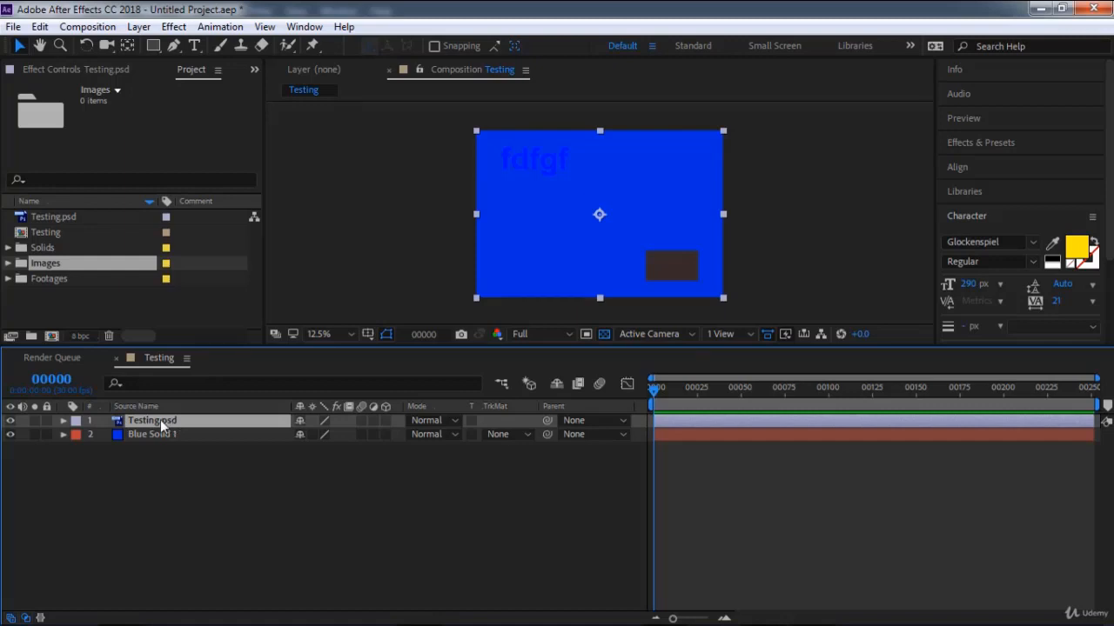
drag(206, 479, 153, 409)
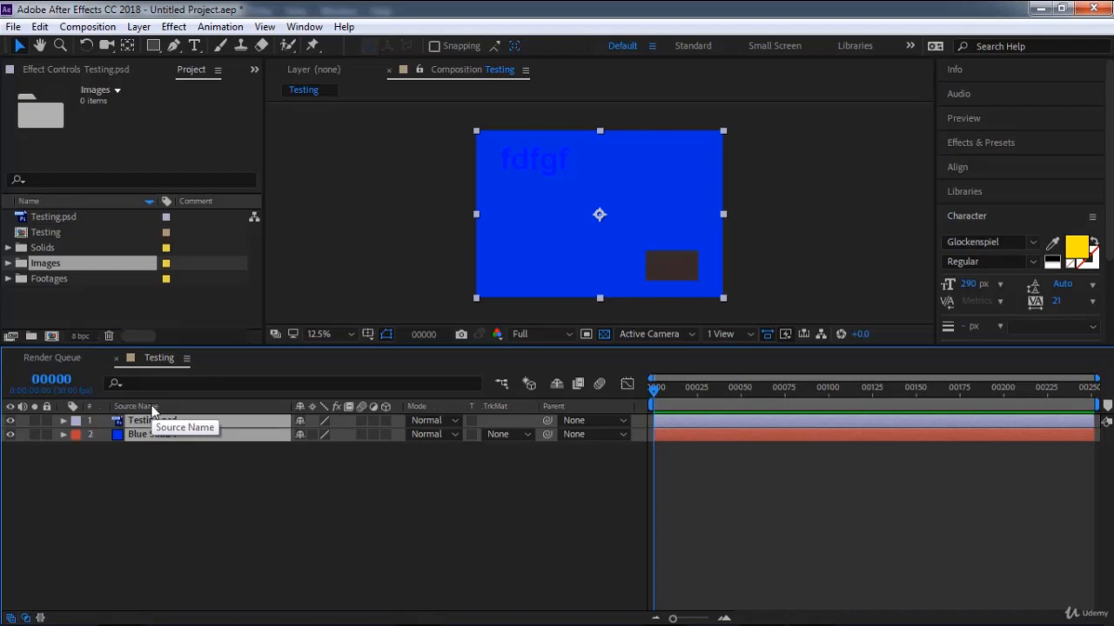
Open Untitled Project3 from New folder on the desktop, discarding the changes to the current project.
click(13, 27)
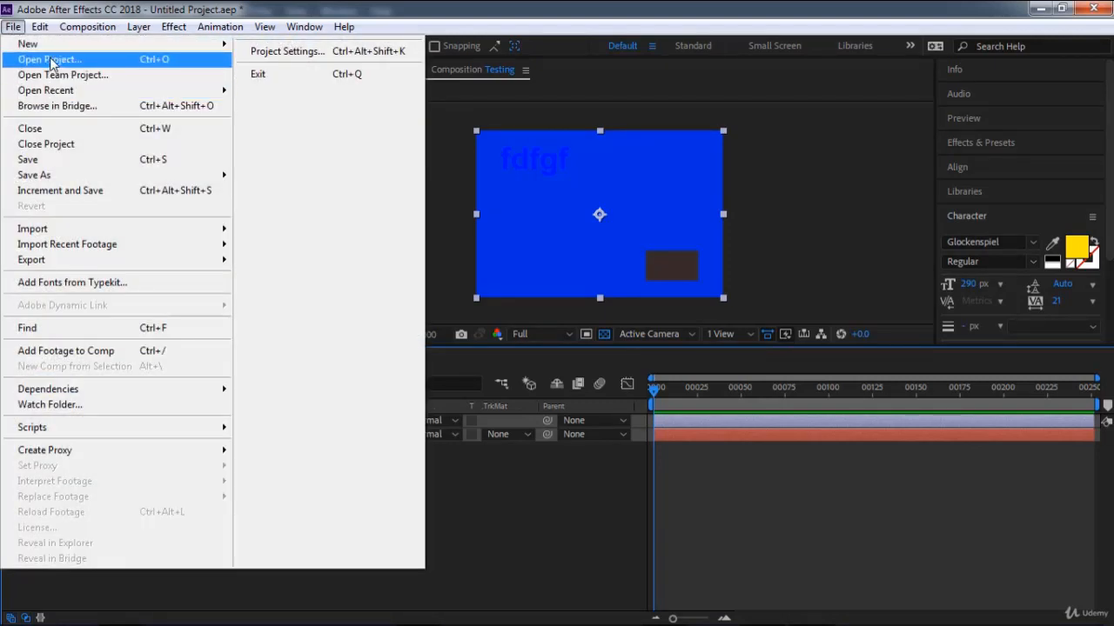
click(50, 61)
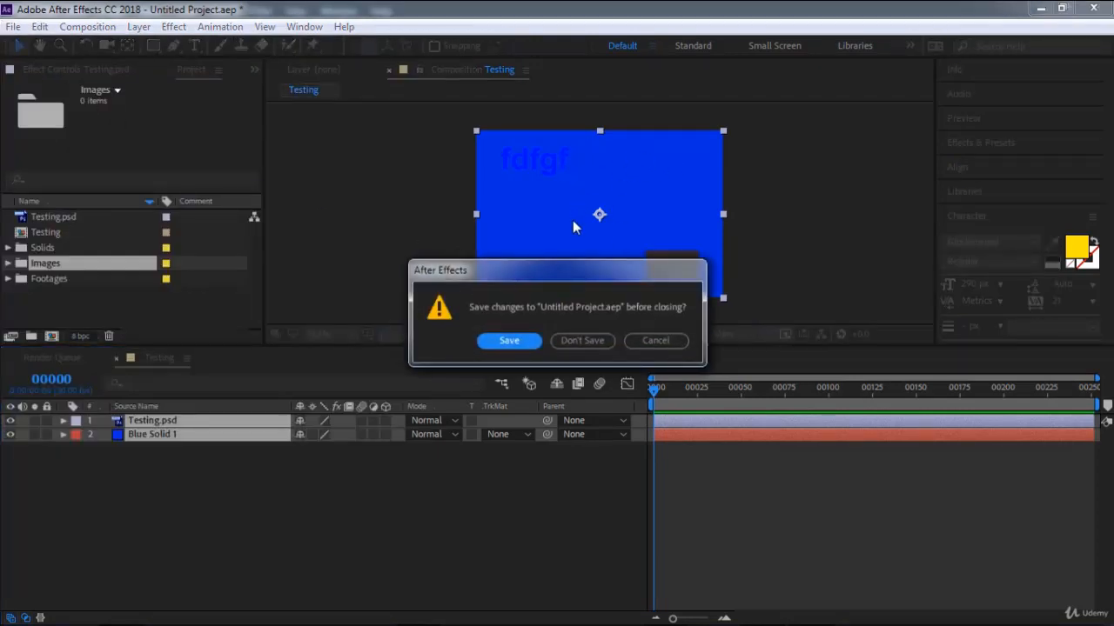
click(582, 341)
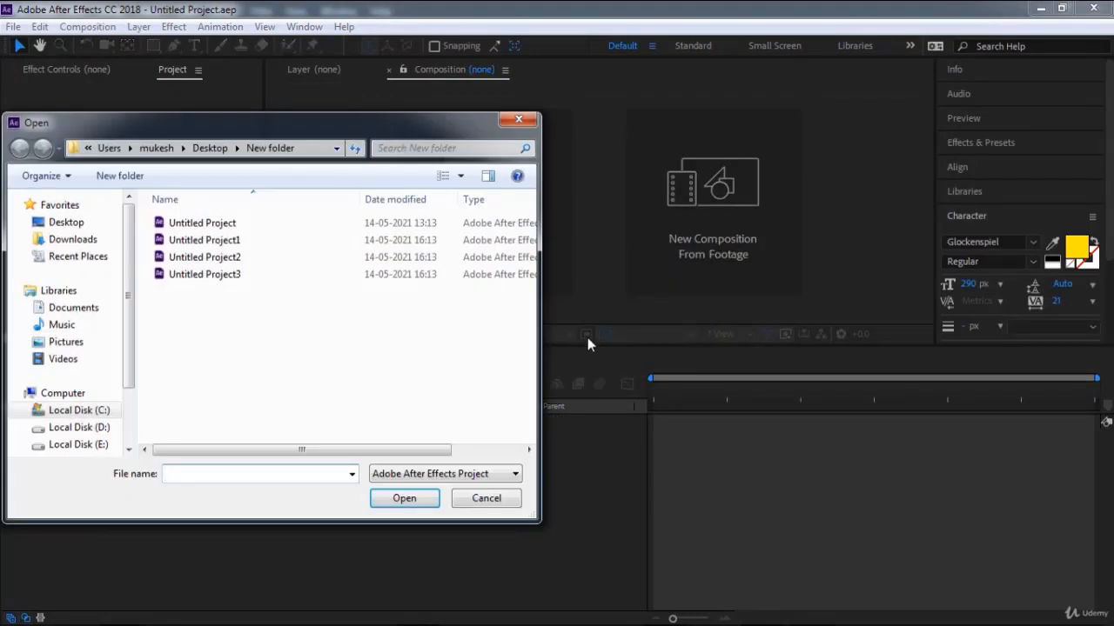
double_click(228, 274)
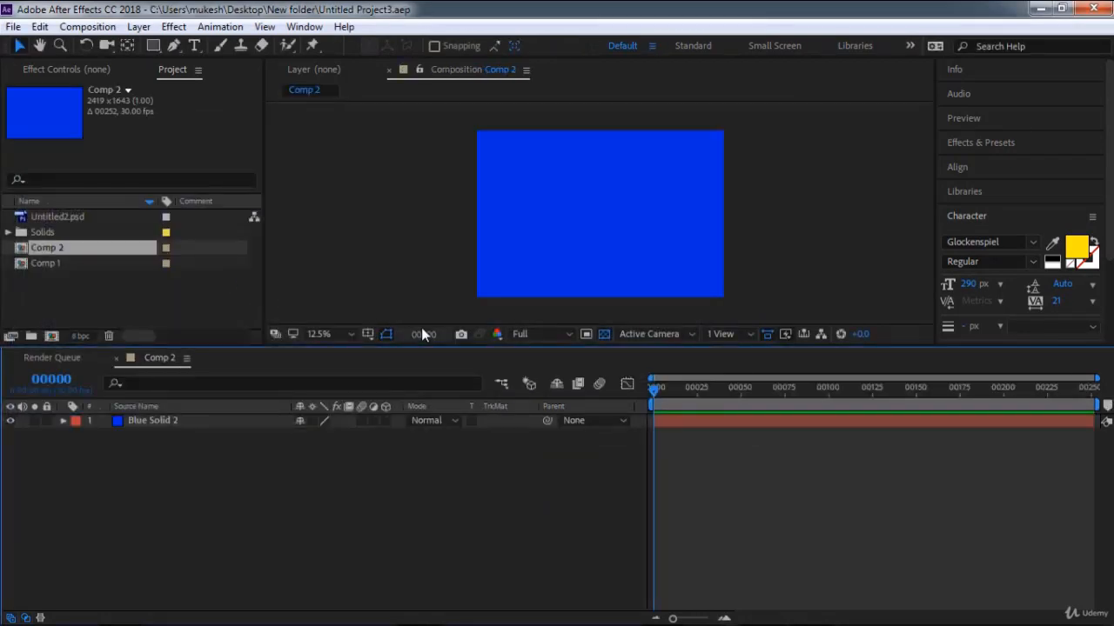
Open Adobe Bridge from the project to browse for files.
click(13, 27)
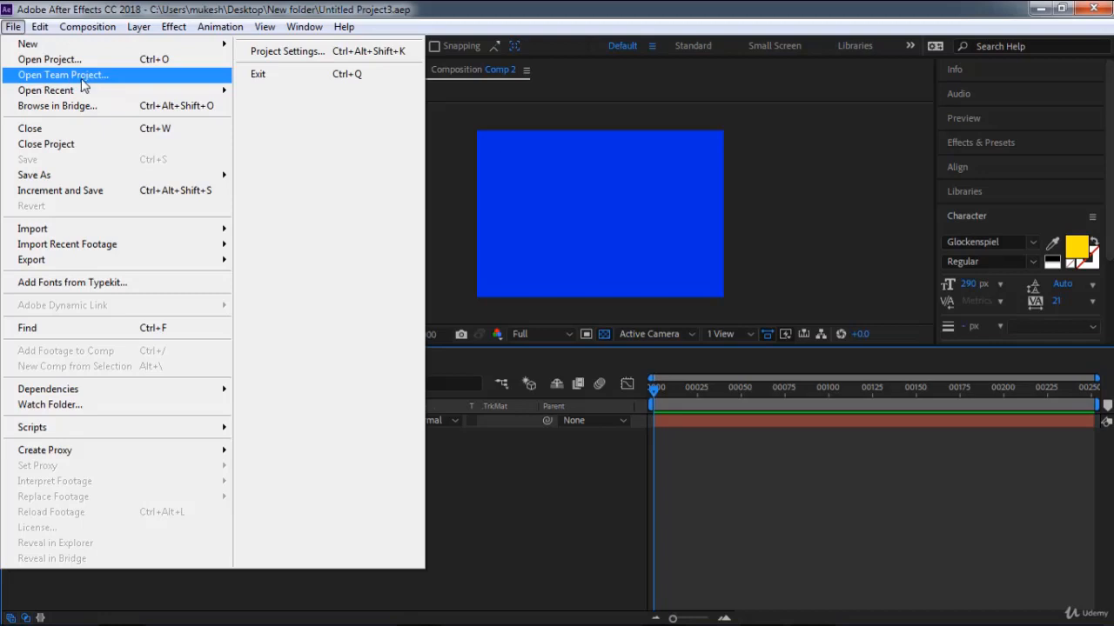
mouse_move(93, 91)
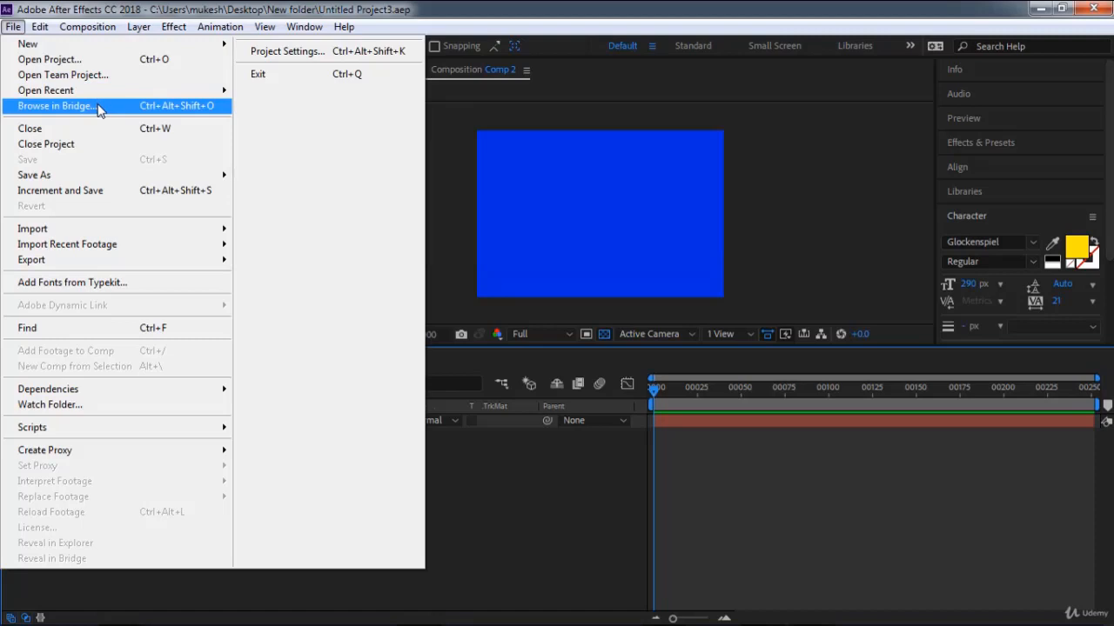
click(98, 106)
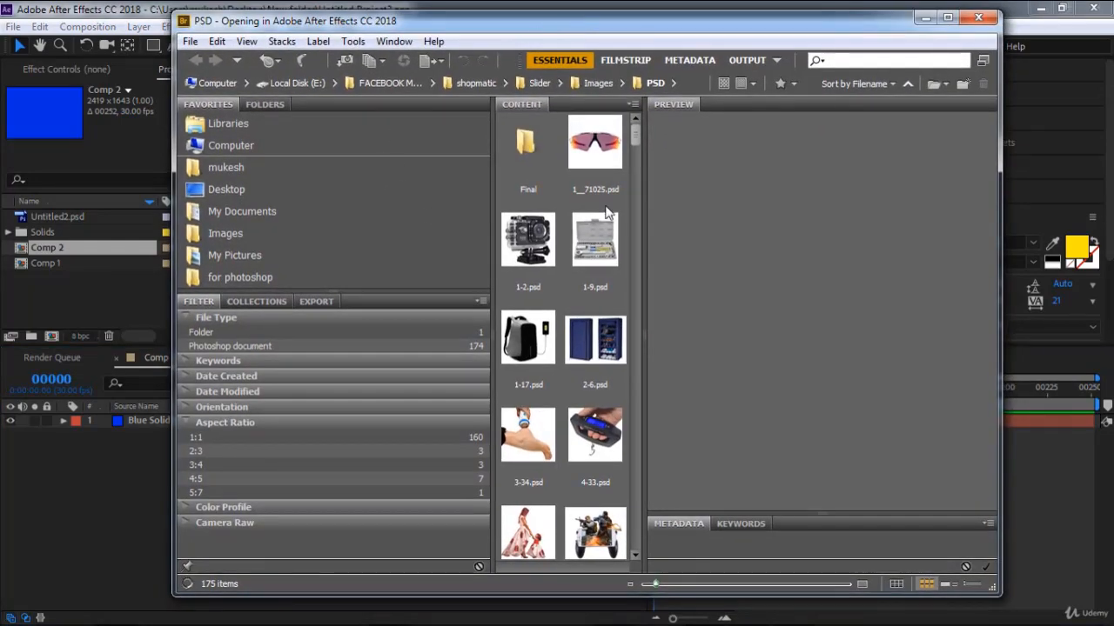
Preview several product images in the PSD folder, including 1-2.psd and 2-6.psd.
click(604, 161)
click(530, 248)
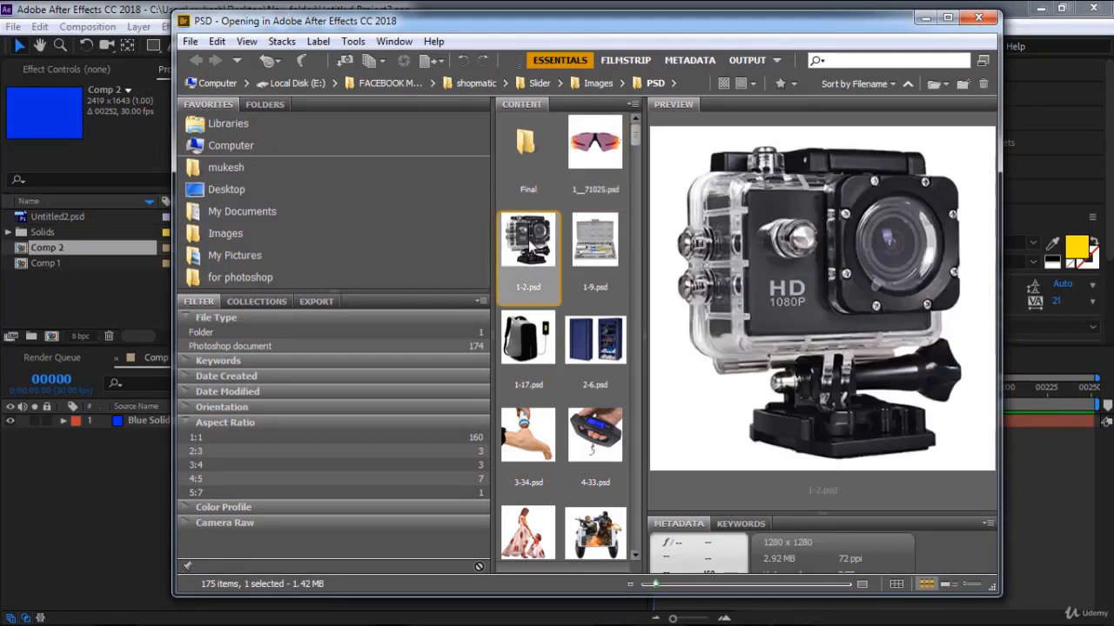
click(596, 248)
click(594, 160)
click(589, 340)
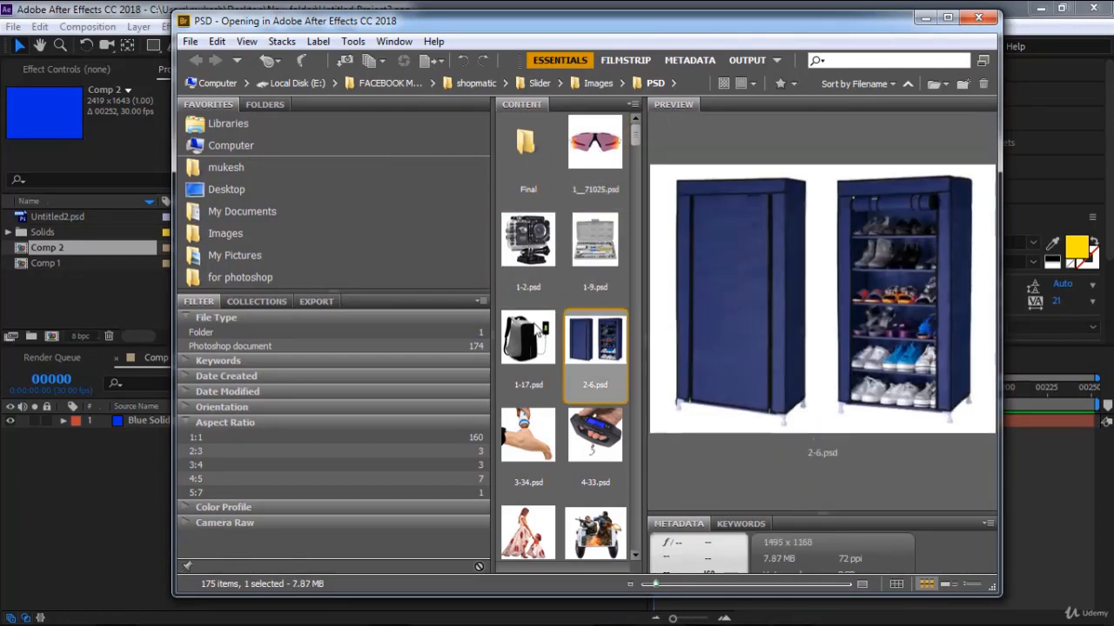
click(528, 335)
Import 1-2.psd from Bridge into the After Effects project as footage with merged layers.
click(528, 244)
drag(528, 248, 59, 288)
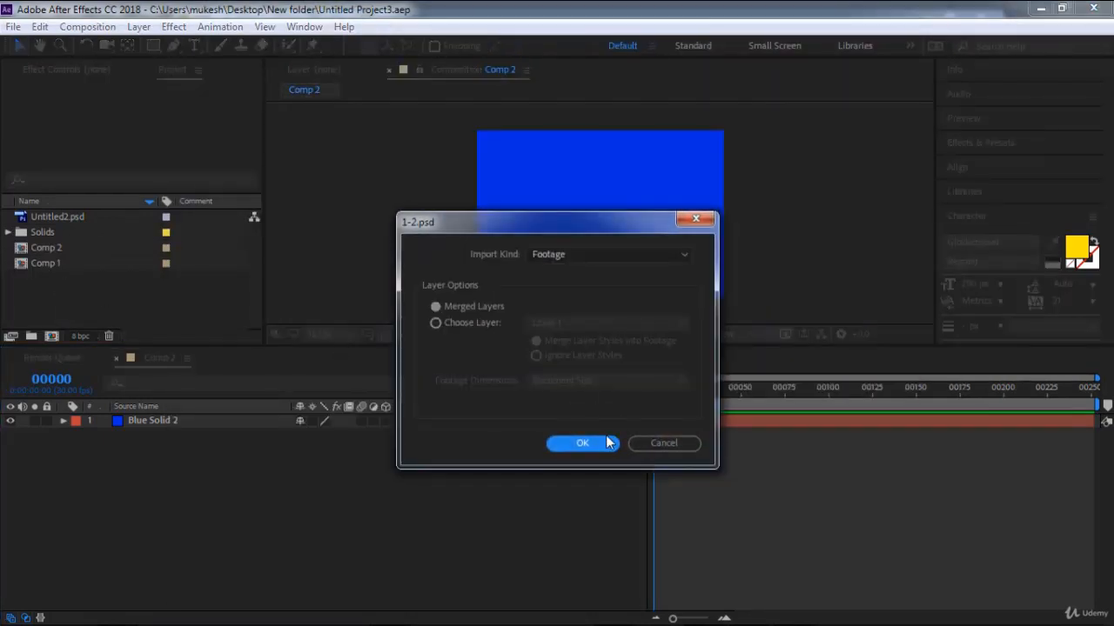
click(599, 440)
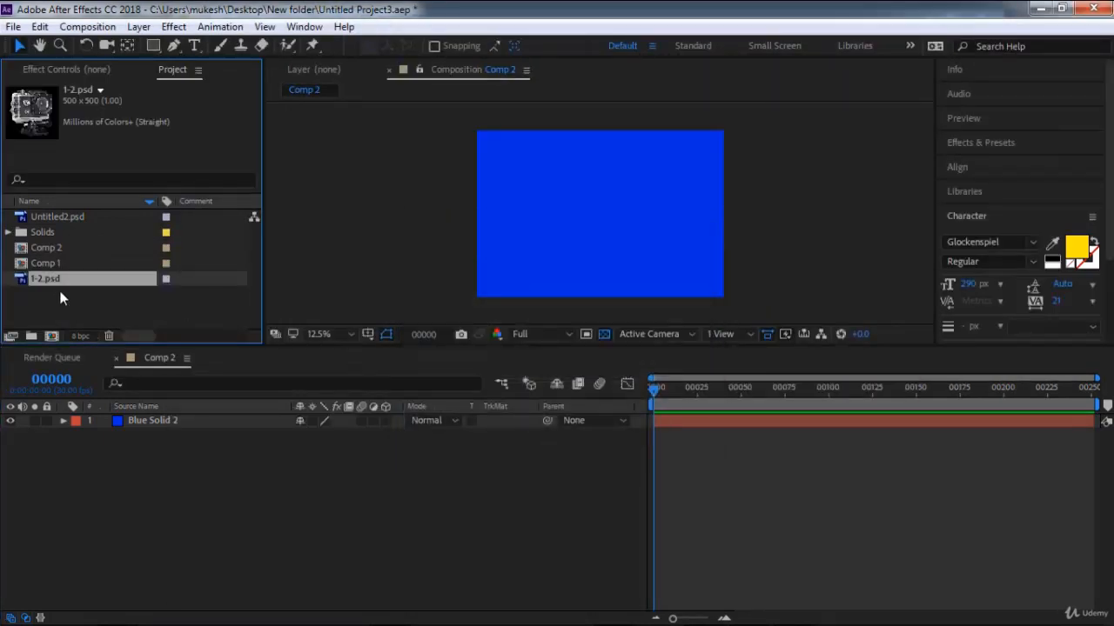
Place 1-2.psd above the blue solid in Comp 2 and scale it to 212%.
drag(53, 280, 87, 427)
scroll(638, 207, up, 1)
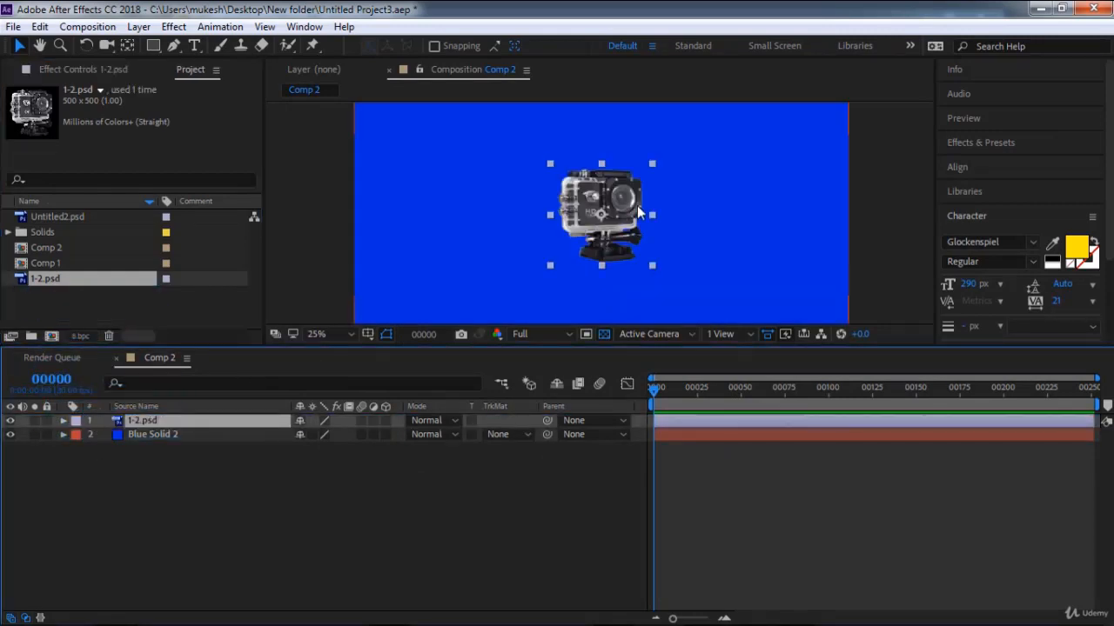
scroll(359, 277, down, 1)
key(s)
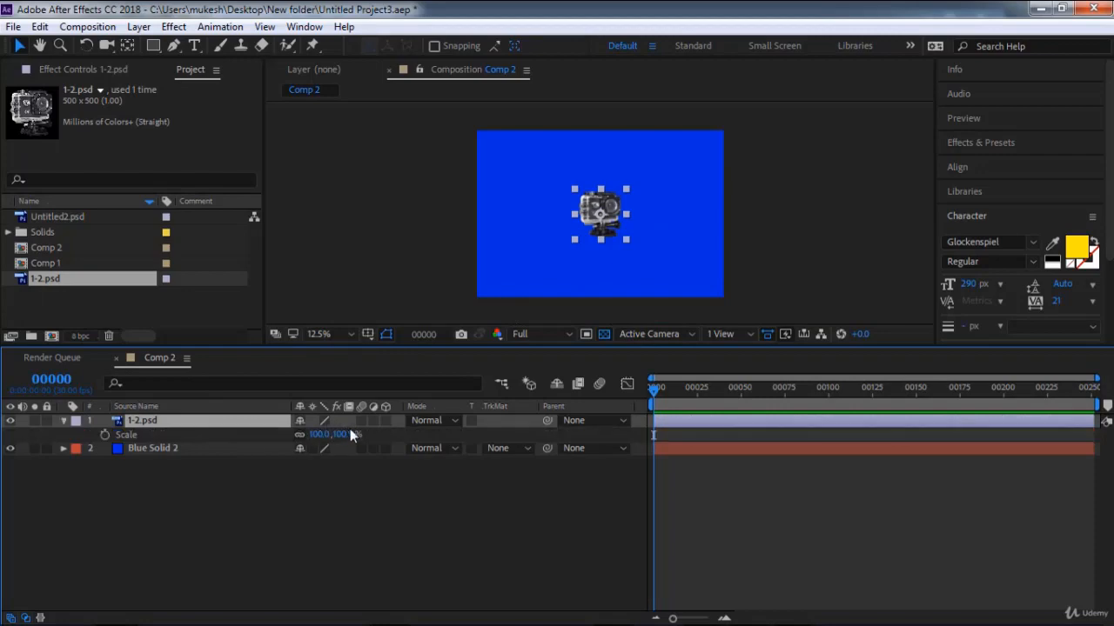
drag(339, 434, 438, 436)
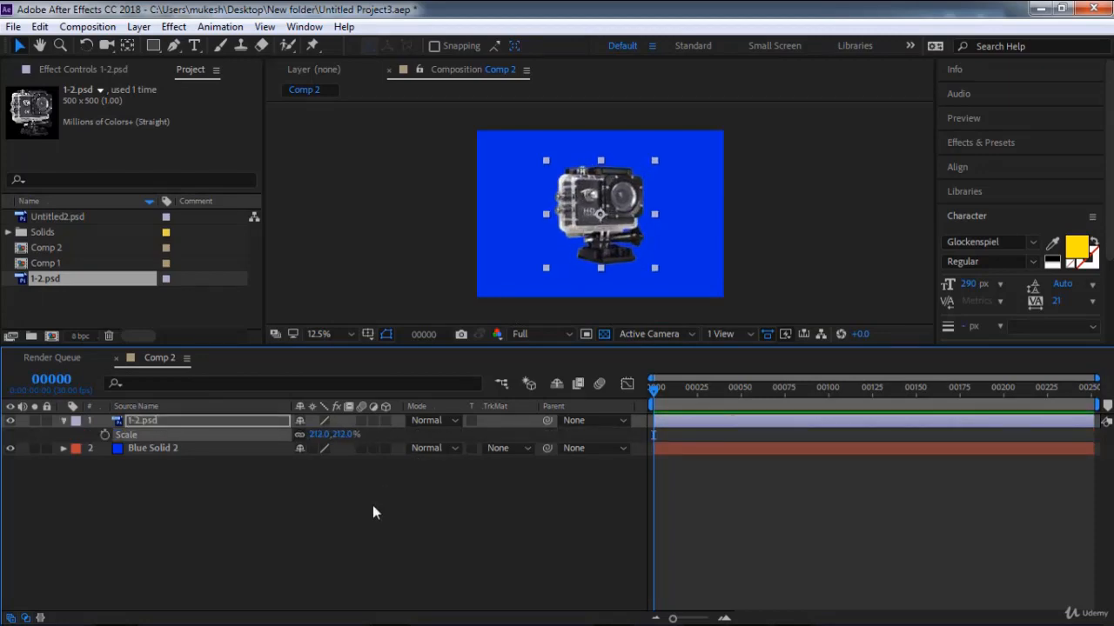
click(373, 505)
Close the Comp 2 view and start a new project, discarding the changes to the current one.
click(13, 27)
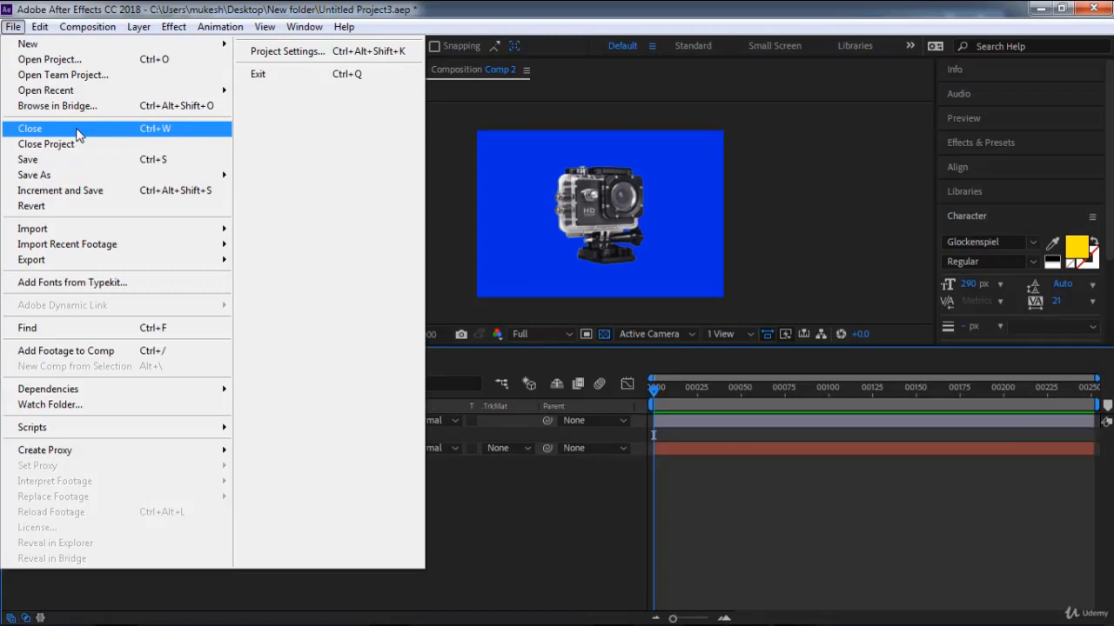
click(77, 133)
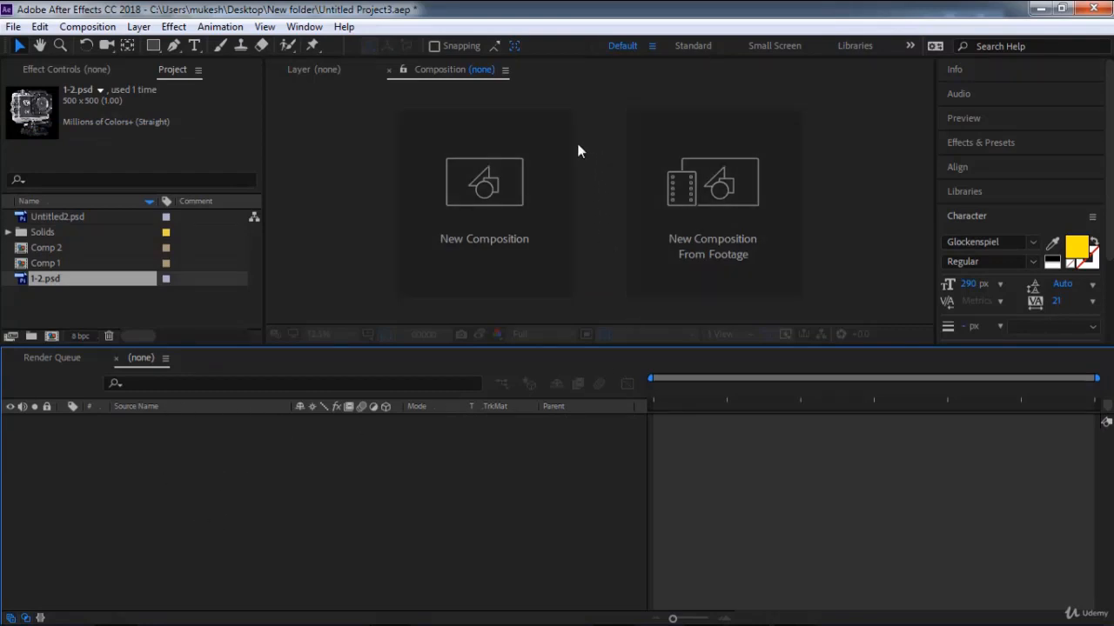
click(13, 26)
mouse_move(218, 44)
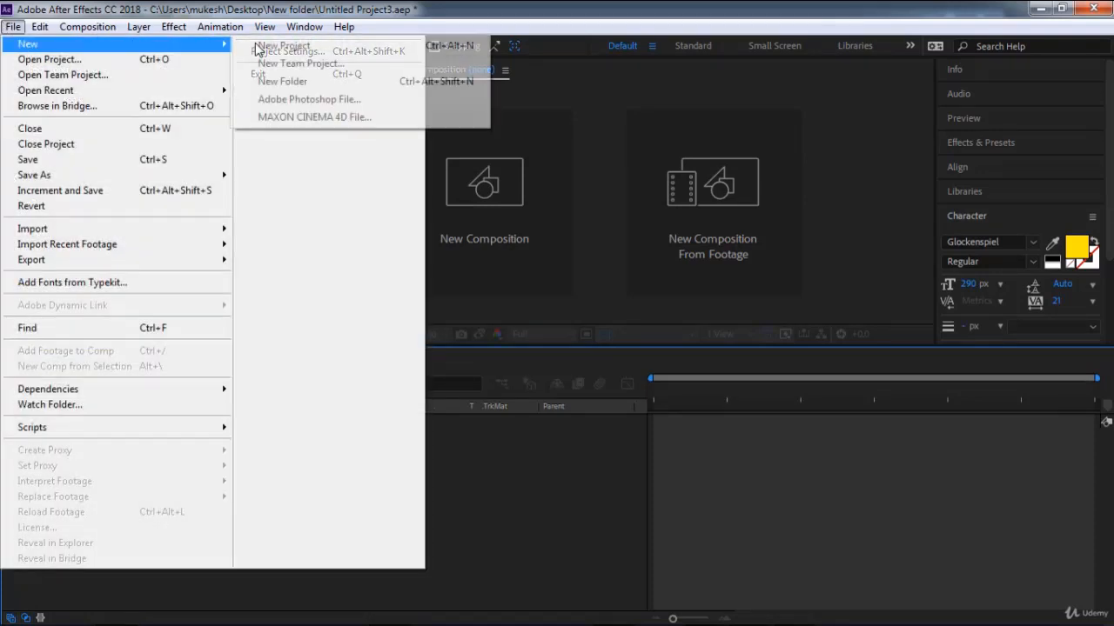
click(258, 48)
click(582, 341)
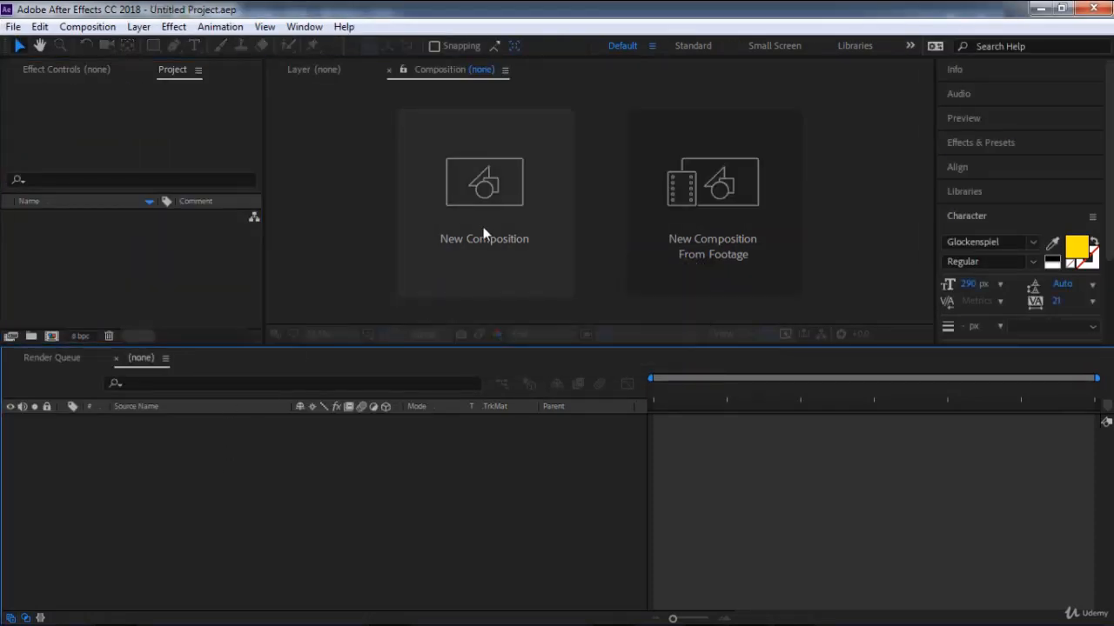
Create a 2419 × 1643 px composition at 30 fps and add a full-size blue solid to it.
click(490, 199)
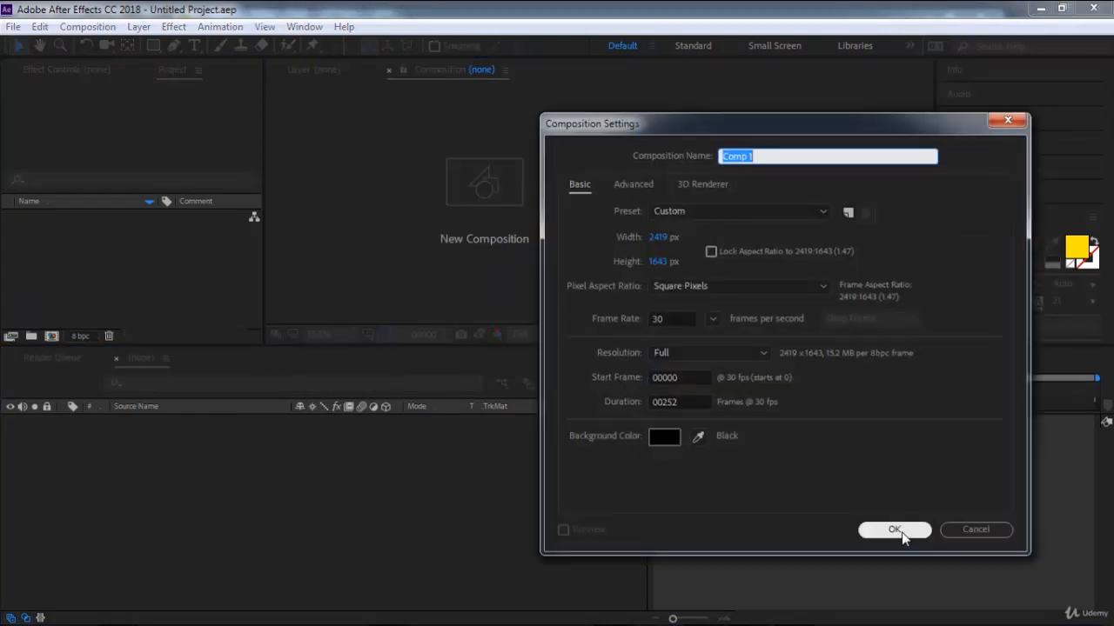
click(878, 530)
right_click(265, 299)
mouse_move(374, 308)
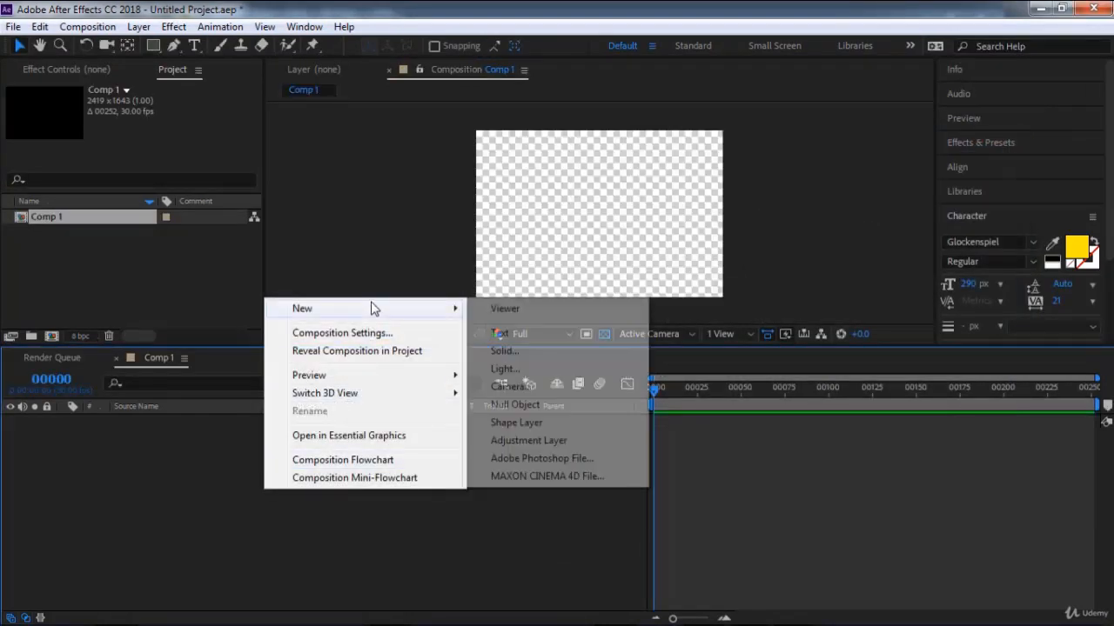
click(532, 350)
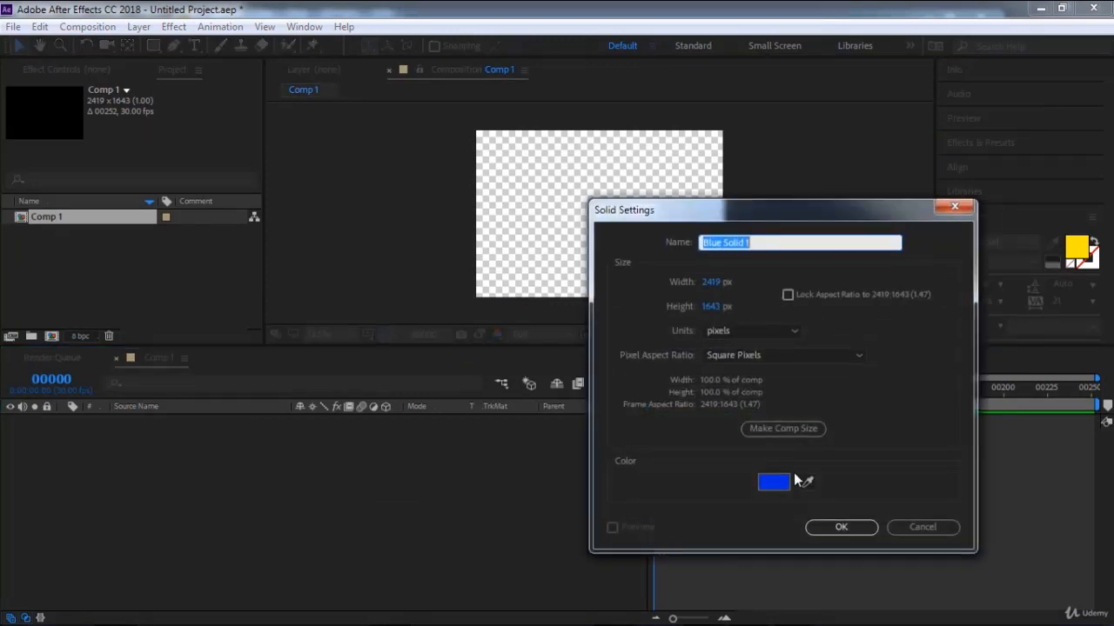
click(824, 528)
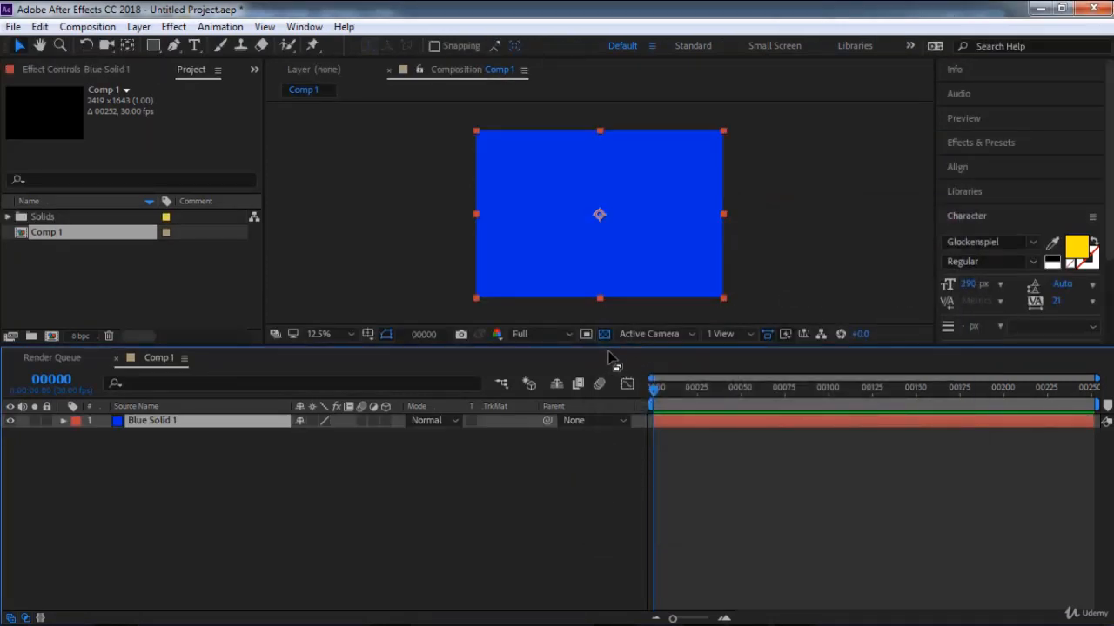
Close the Comp 1 view without closing the project.
scroll(612, 239, up, 1)
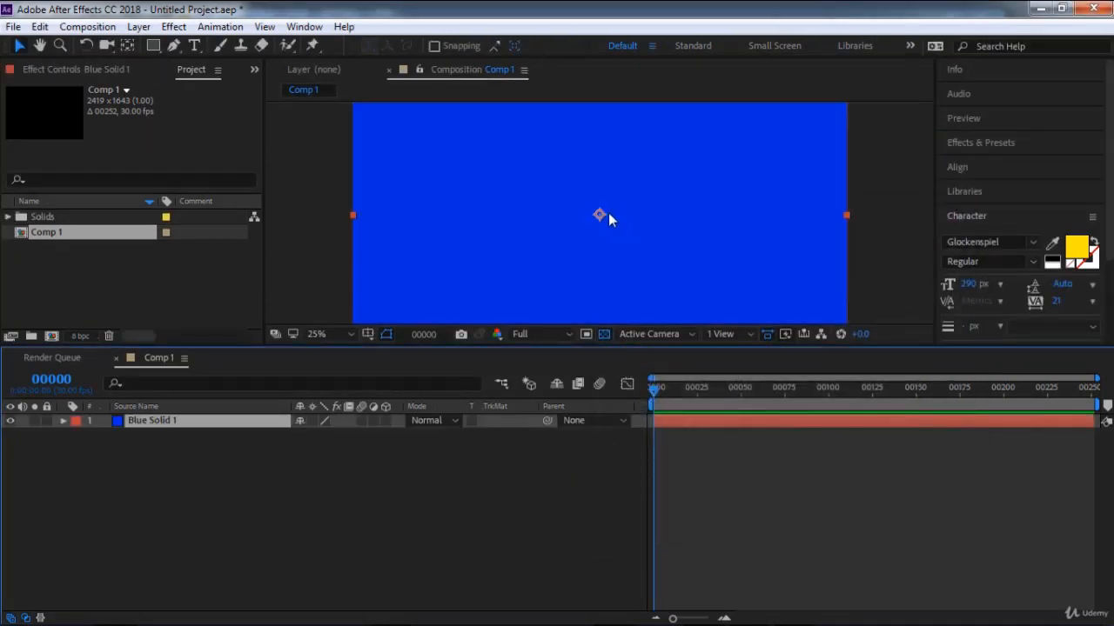
scroll(563, 246, down, 1)
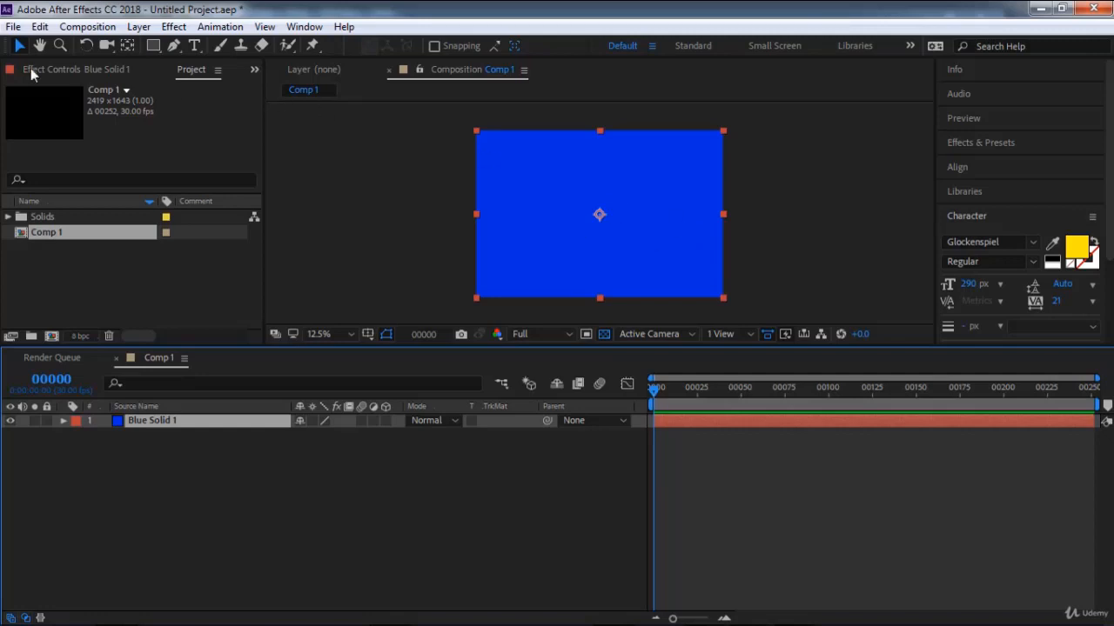
click(13, 26)
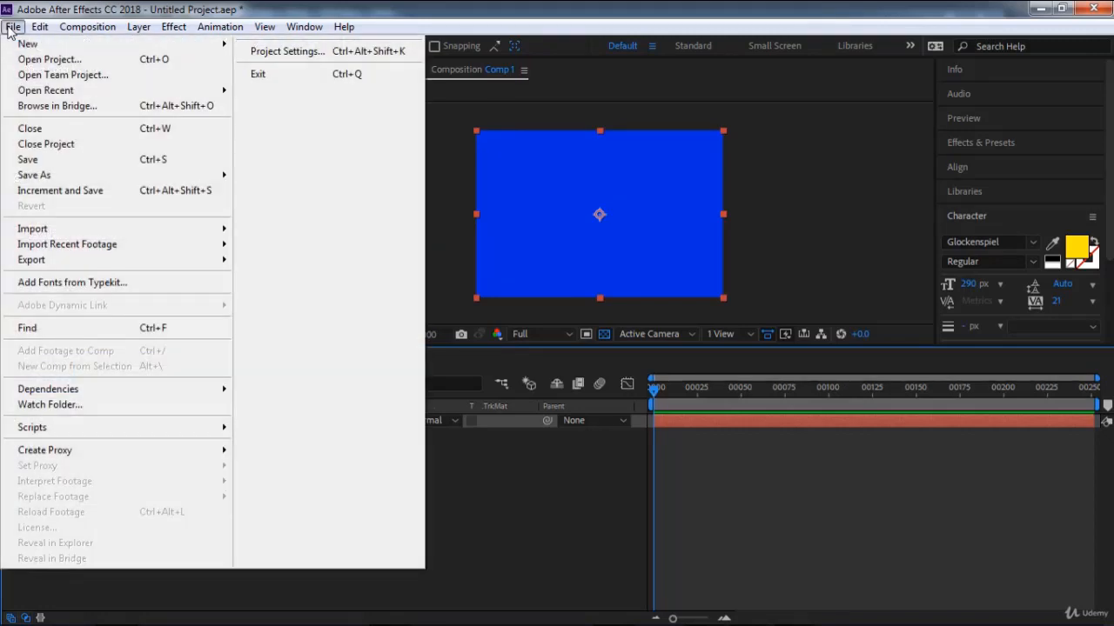
click(41, 130)
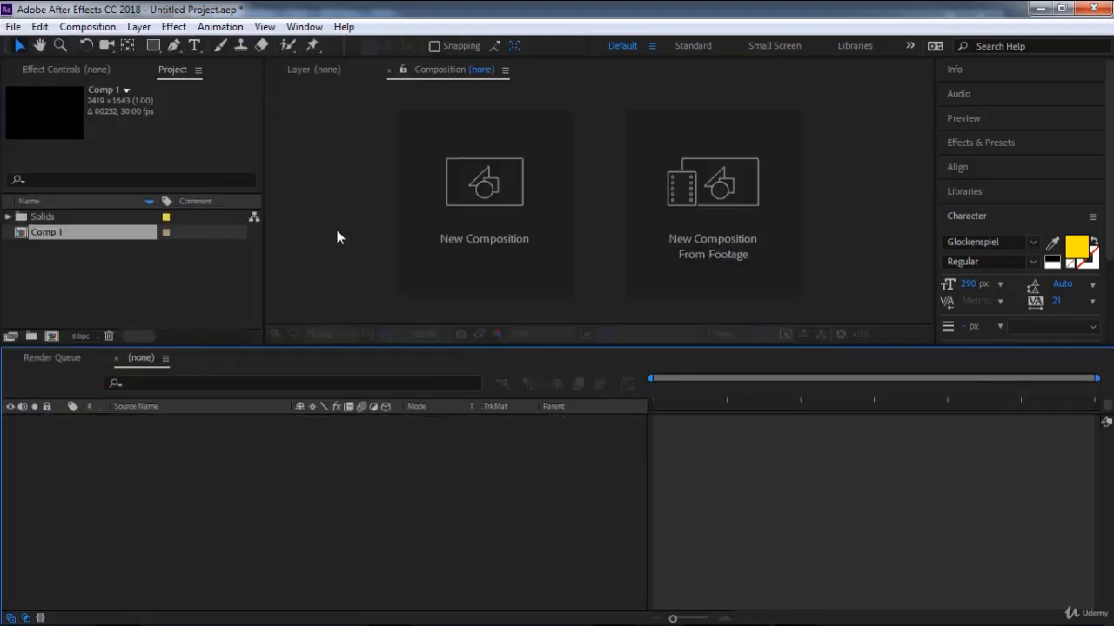
Create a second 2419 × 1643 px composition at 30 fps and fill it with another blue solid.
click(13, 26)
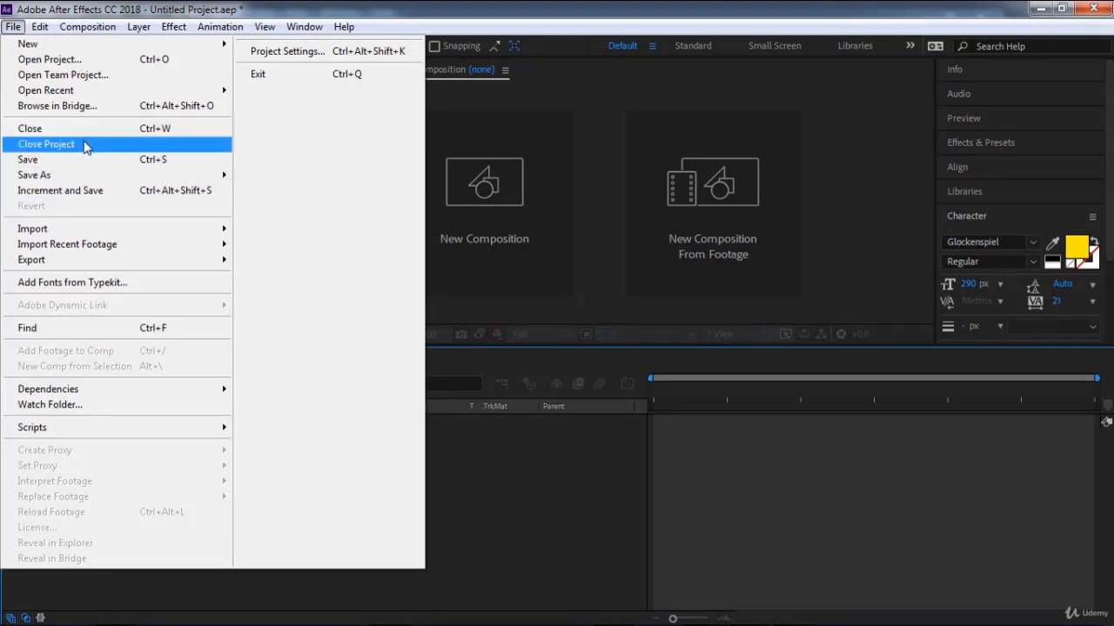
click(504, 239)
click(502, 230)
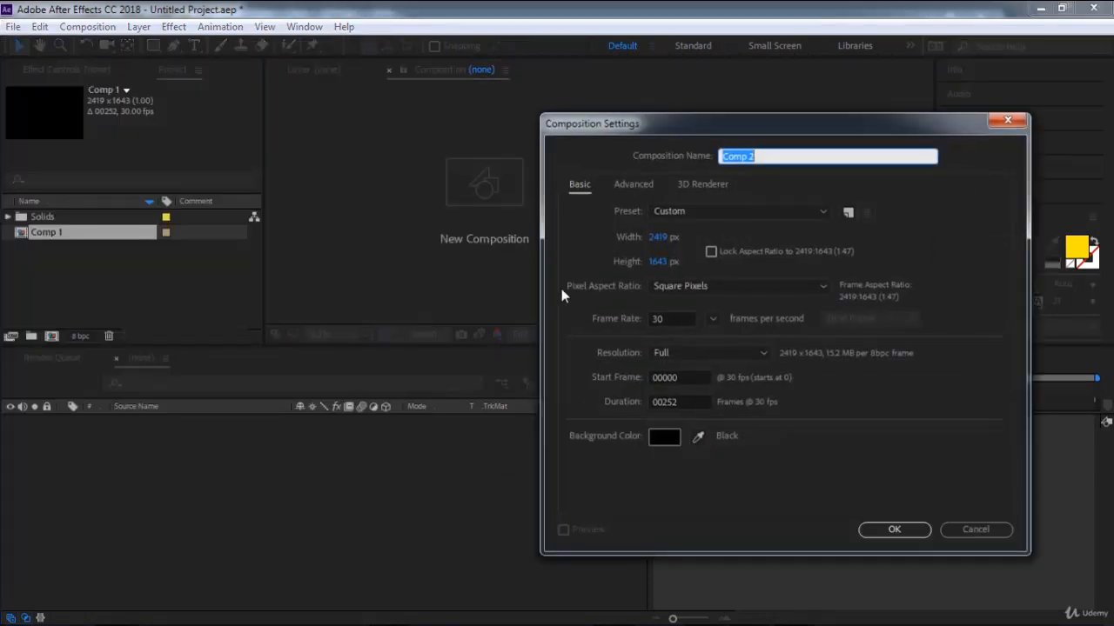
click(906, 528)
right_click(380, 527)
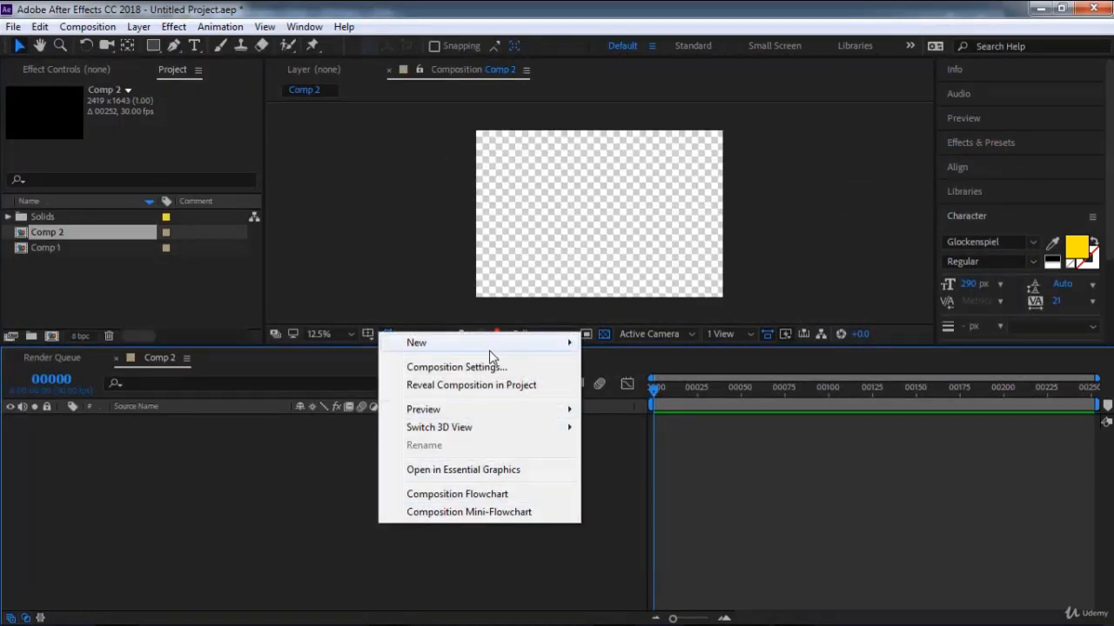
mouse_move(492, 342)
click(641, 385)
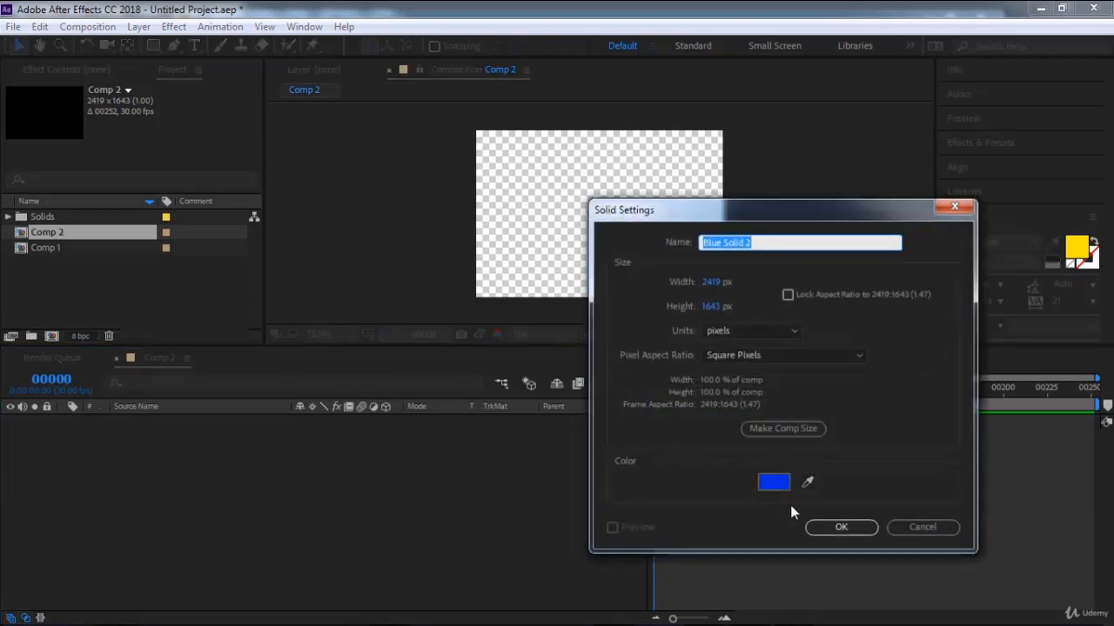
click(841, 527)
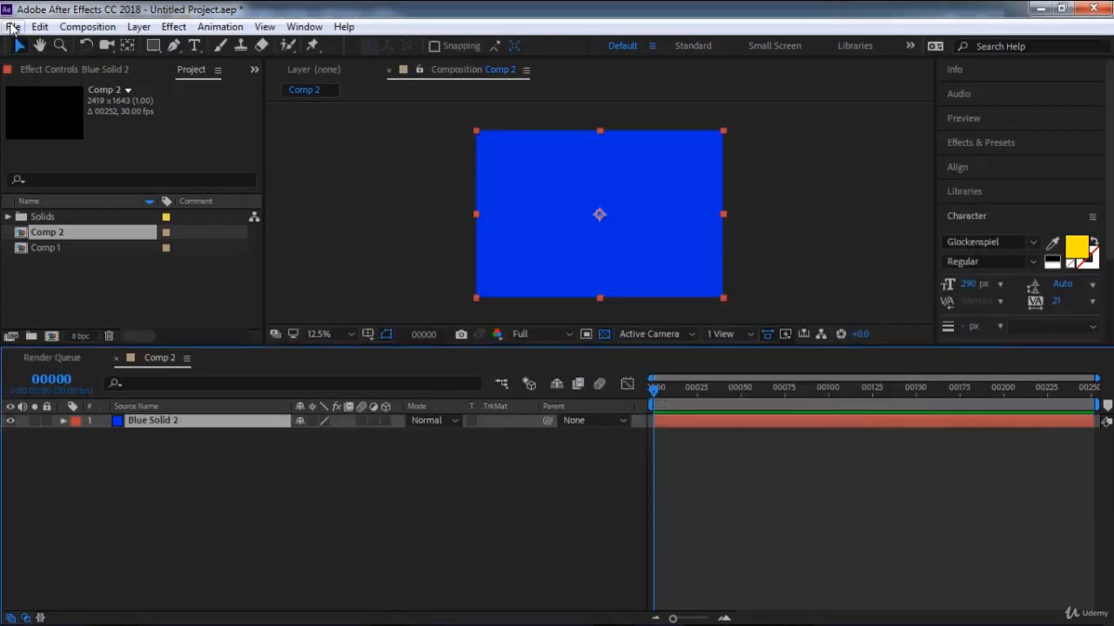
click(12, 26)
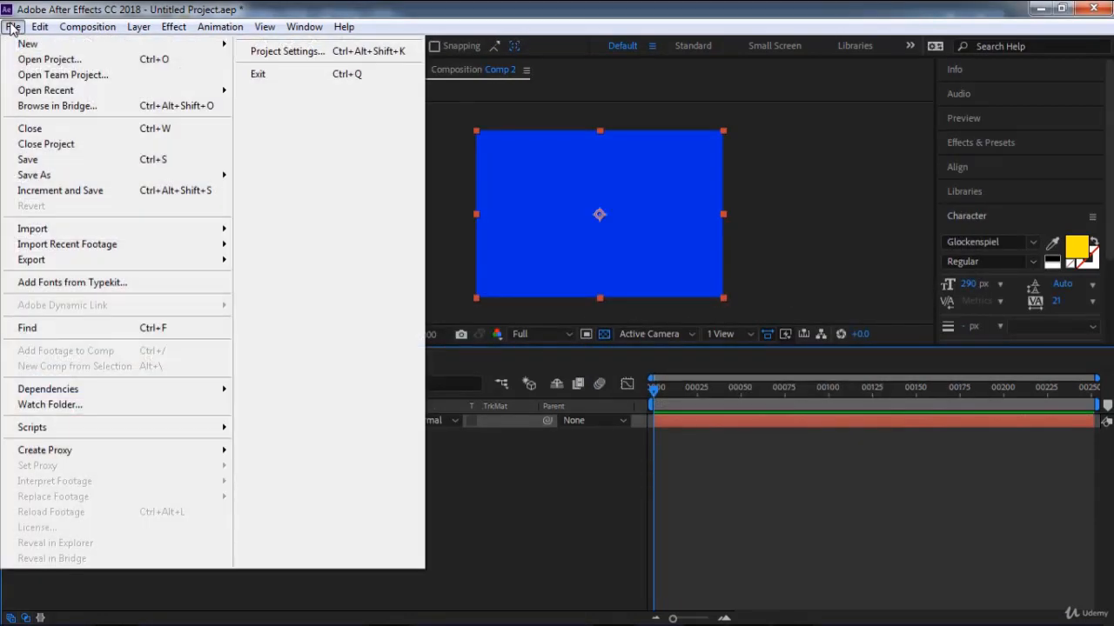
click(89, 145)
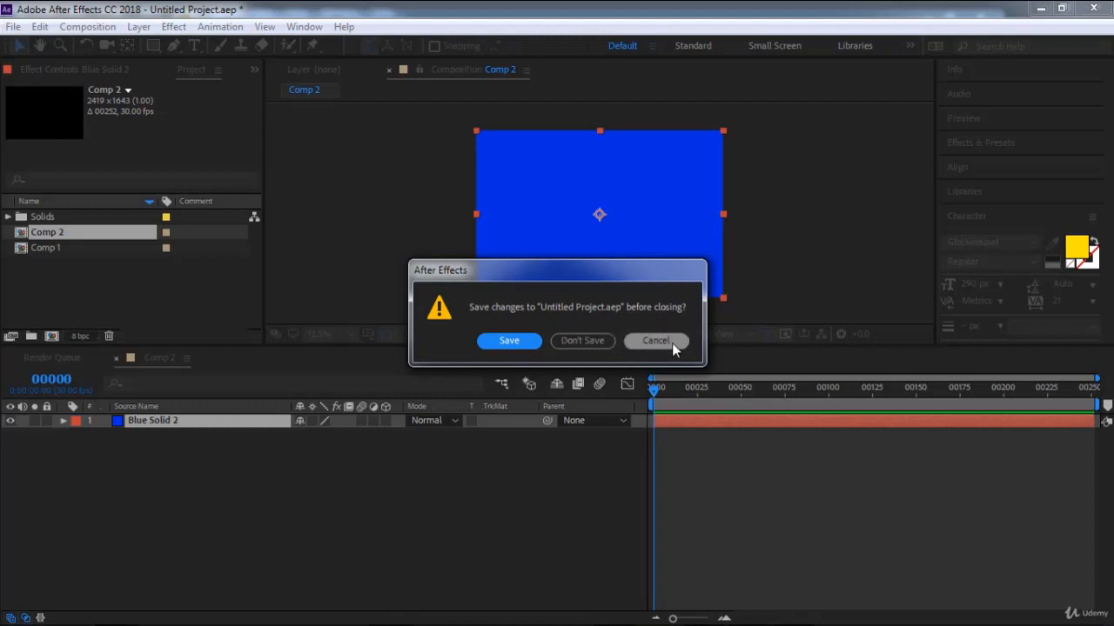
click(644, 346)
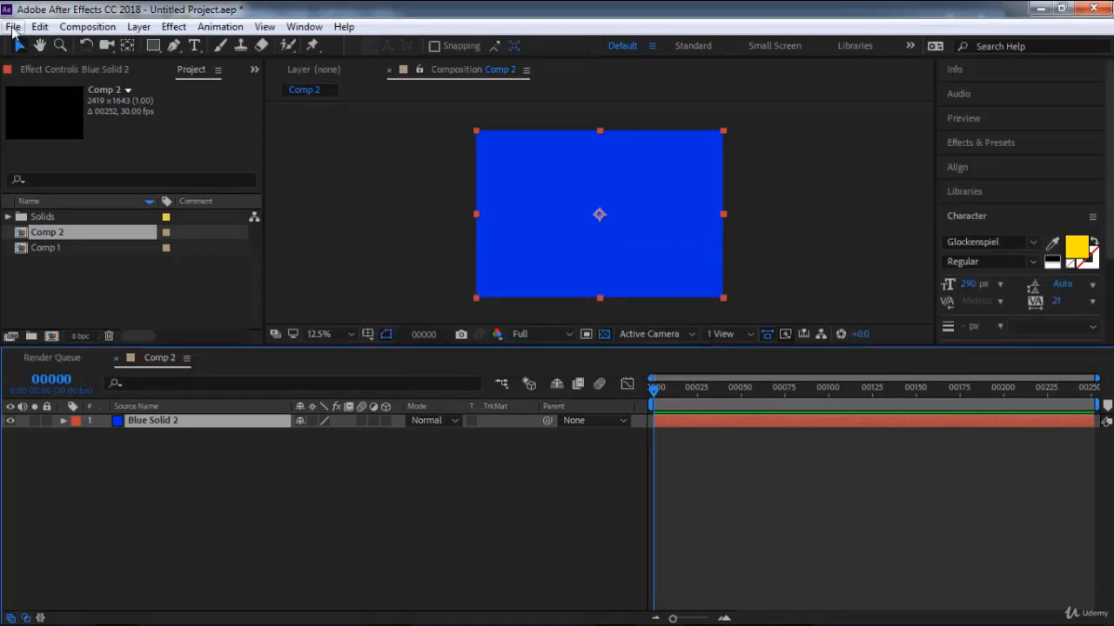
Move the blue solid toward the lower right of Comp 2 so it extends partly beyond the frame.
click(14, 26)
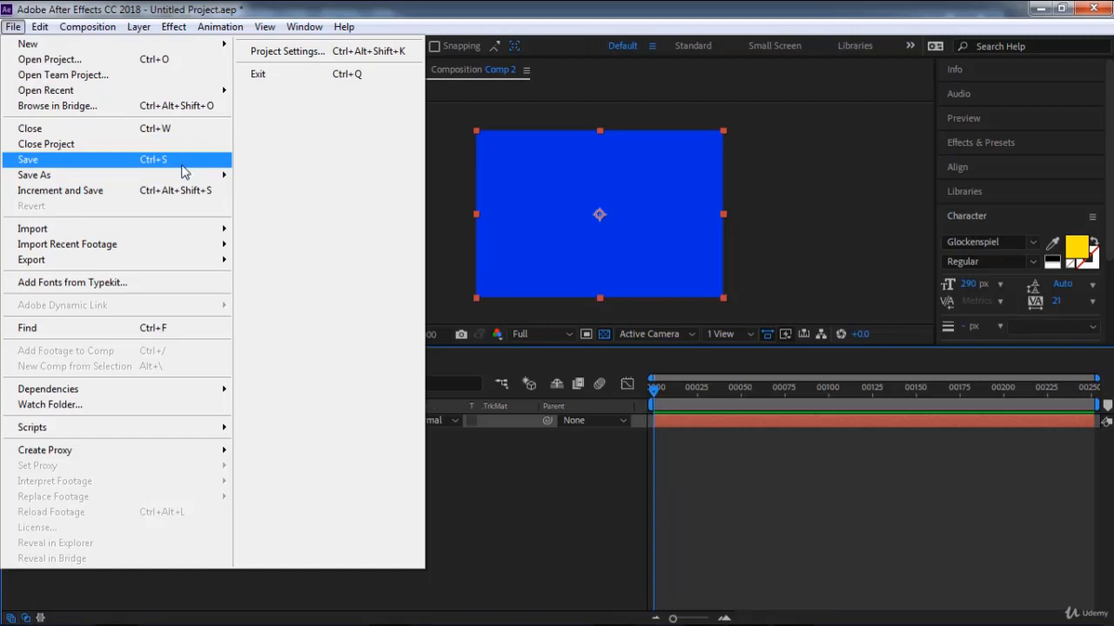
mouse_move(181, 175)
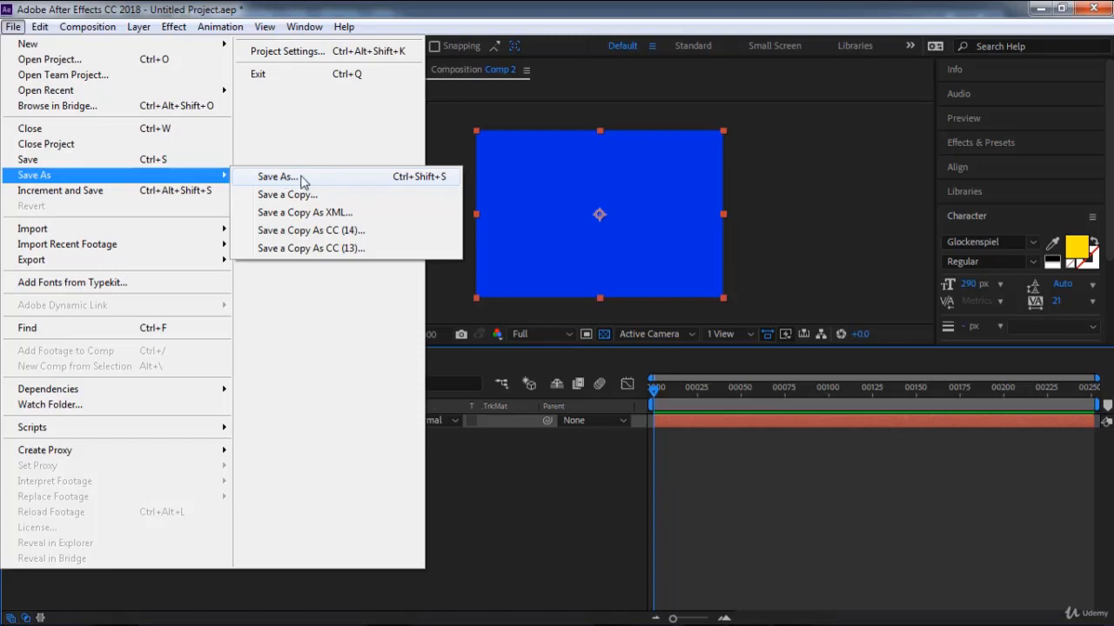
click(558, 439)
click(581, 246)
drag(581, 245, 635, 260)
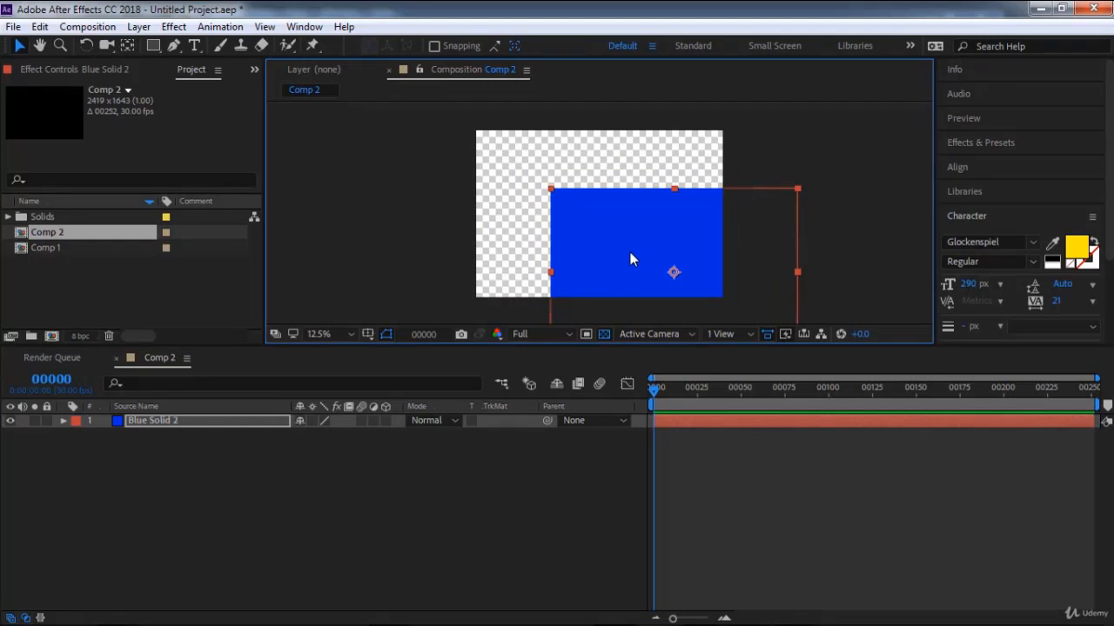
Examine the project's save commands and the import options, including those offered for an empty area of the project contents.
click(13, 26)
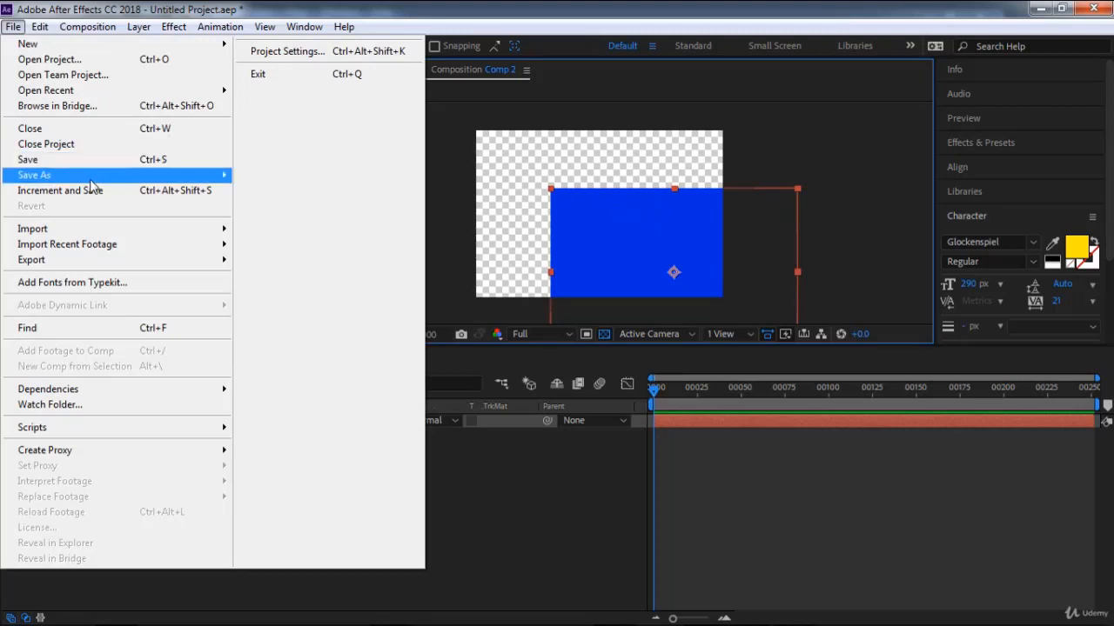
mouse_move(97, 181)
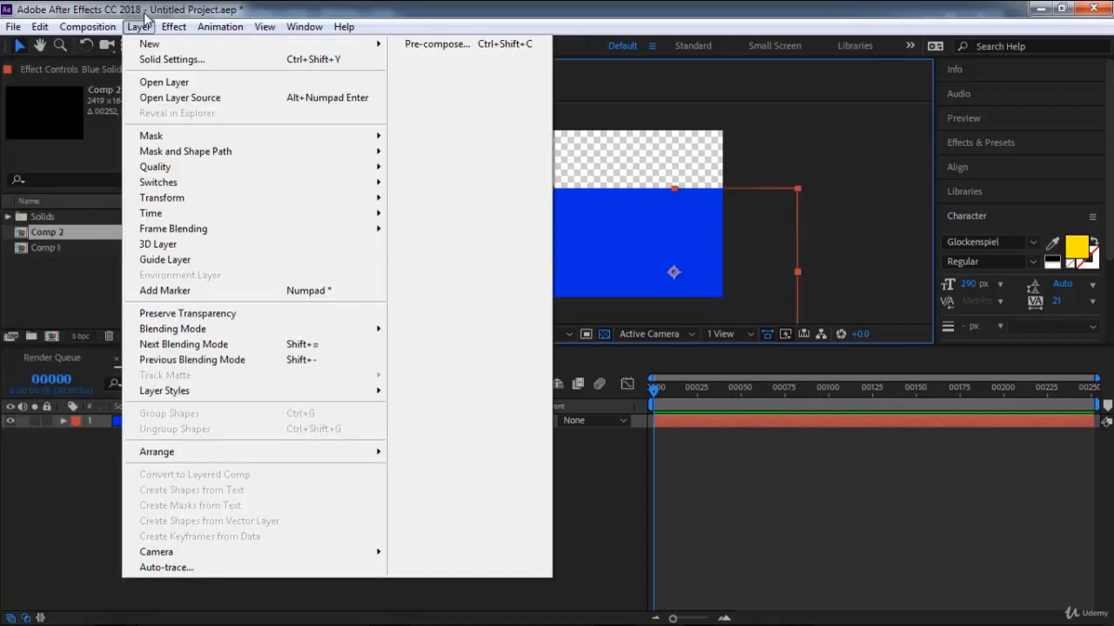
click(13, 26)
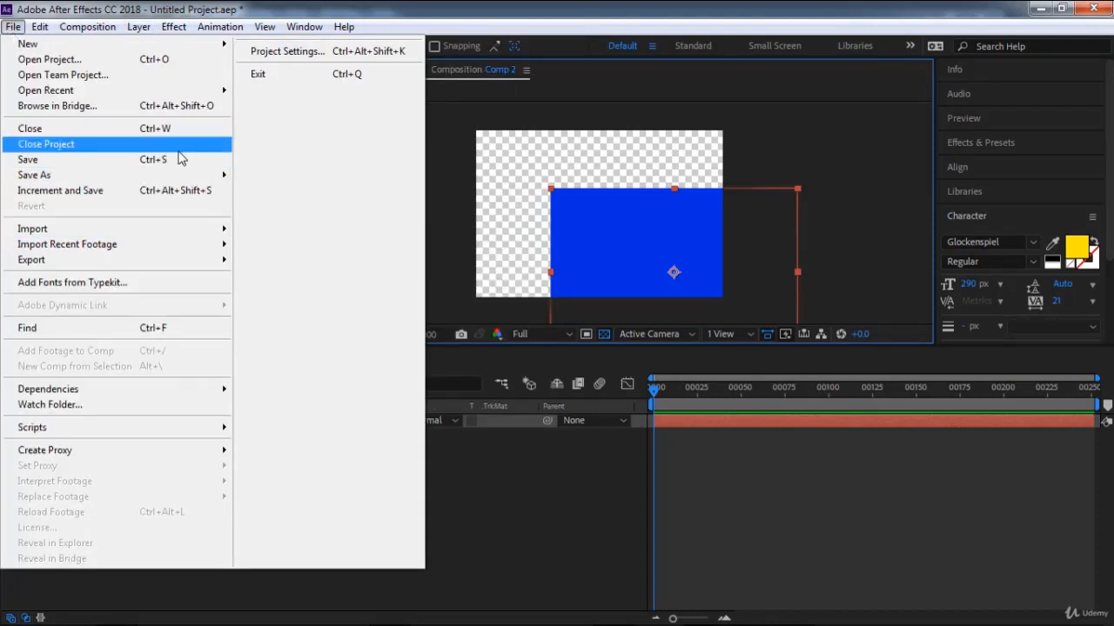
mouse_move(181, 176)
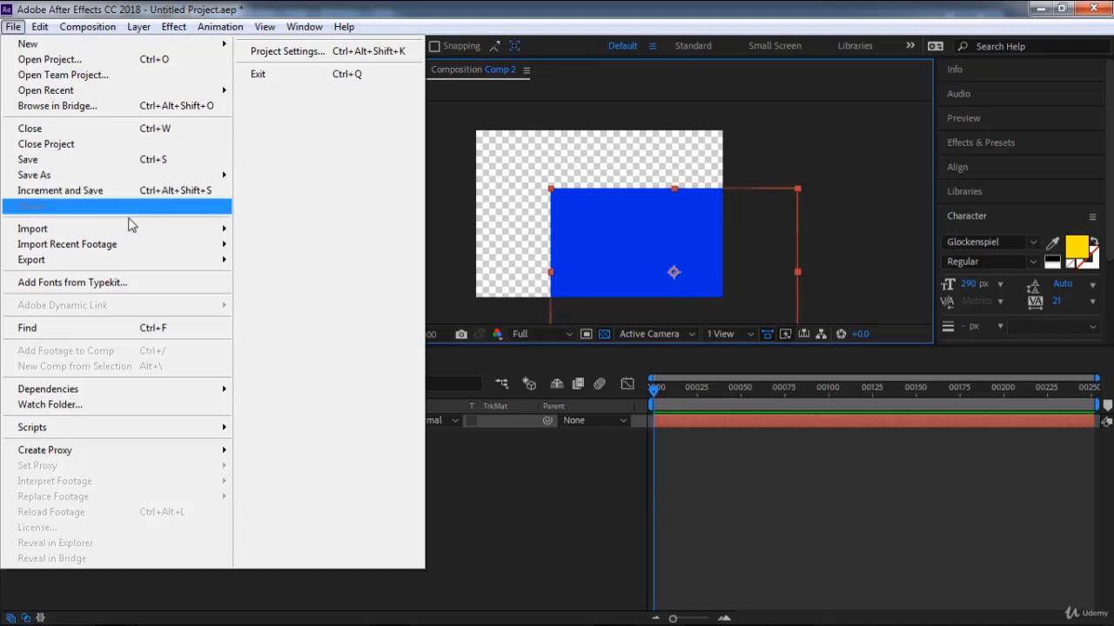
mouse_move(130, 228)
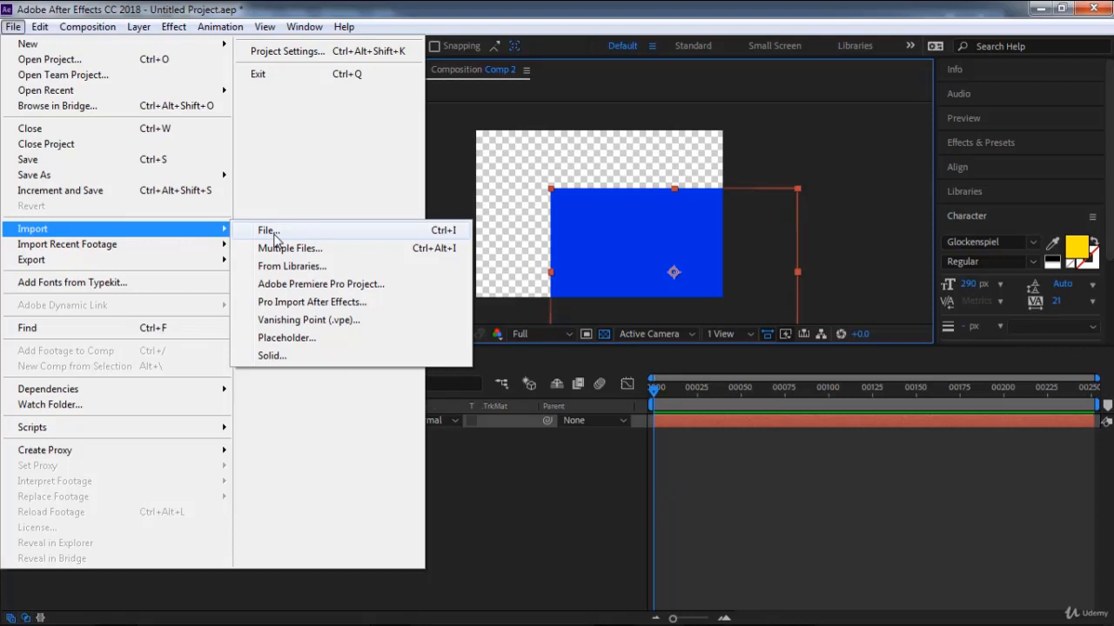
click(514, 469)
click(157, 288)
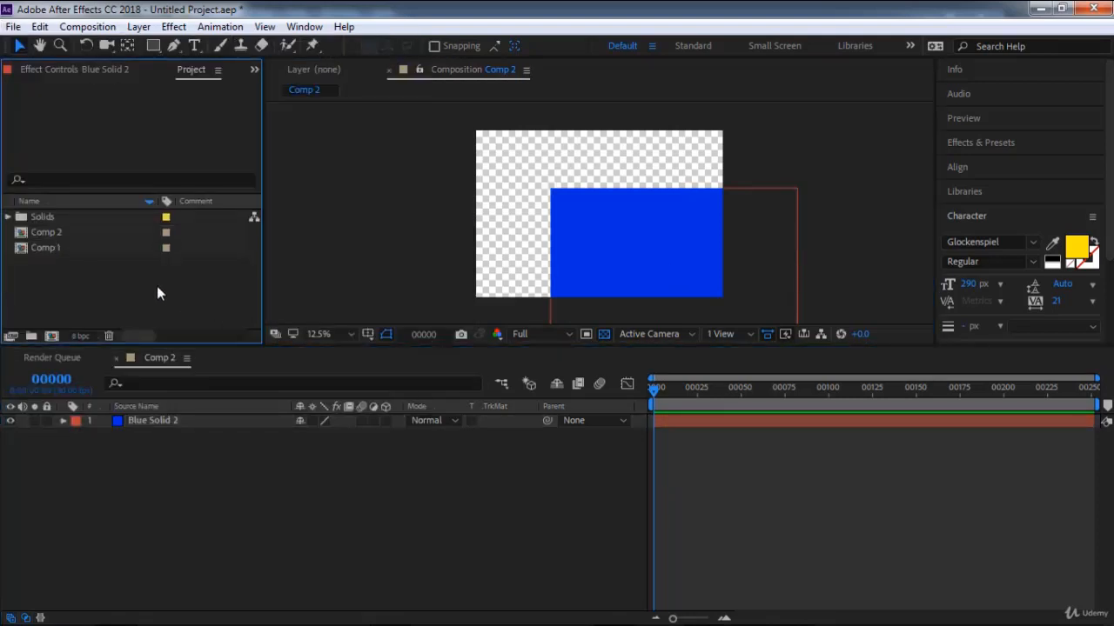
right_click(157, 288)
mouse_move(235, 374)
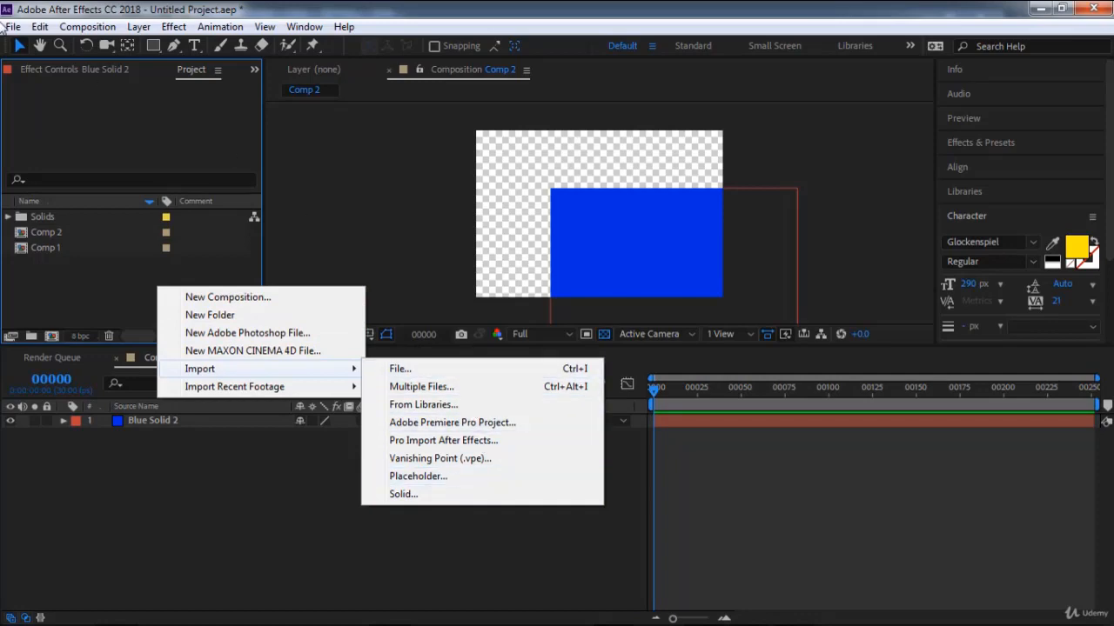
Import the single image pexels-pixabay-371589 into the project.
click(13, 27)
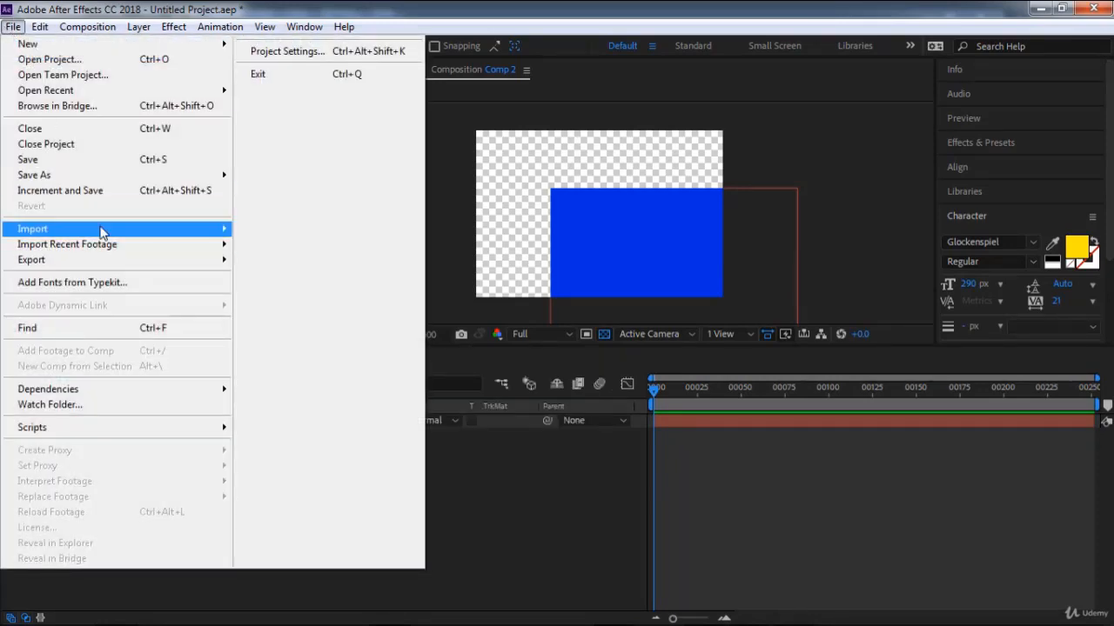
mouse_move(142, 231)
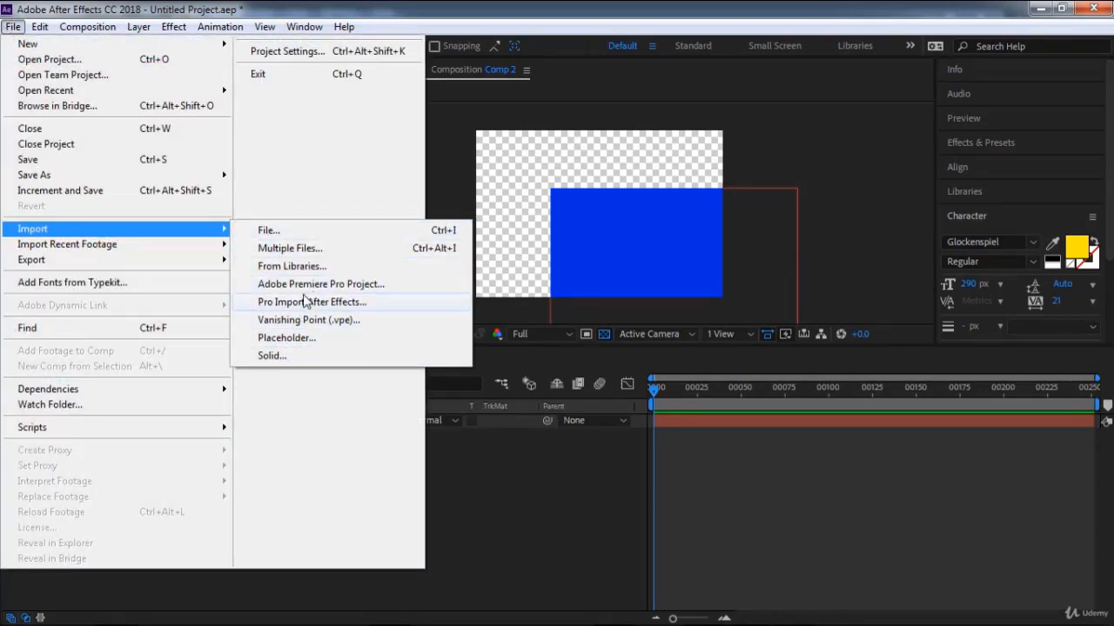
click(285, 232)
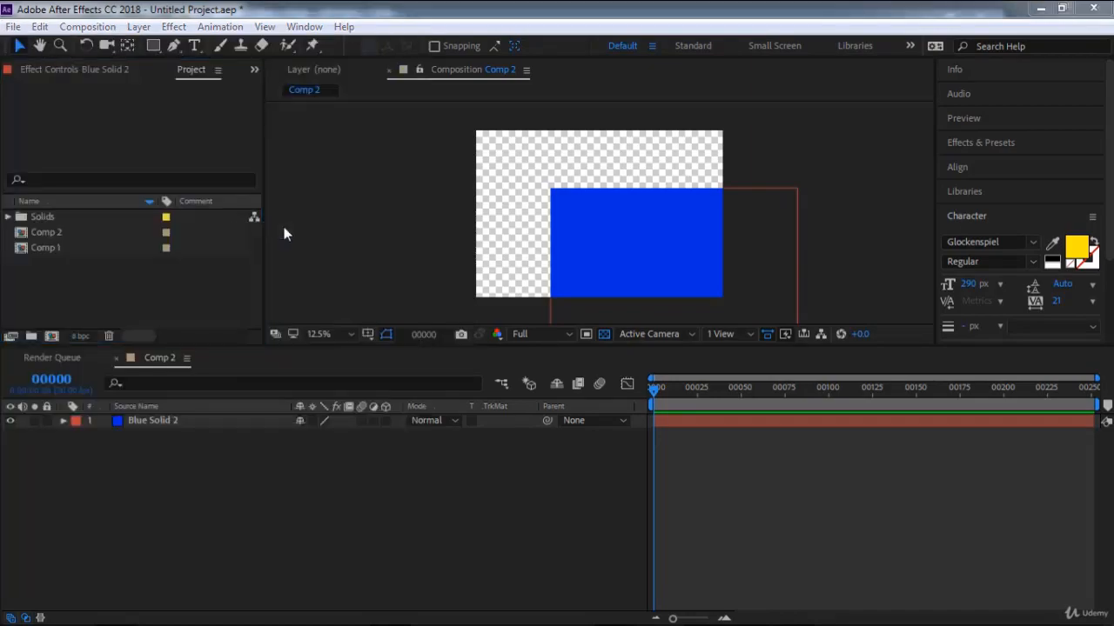
double_click(623, 248)
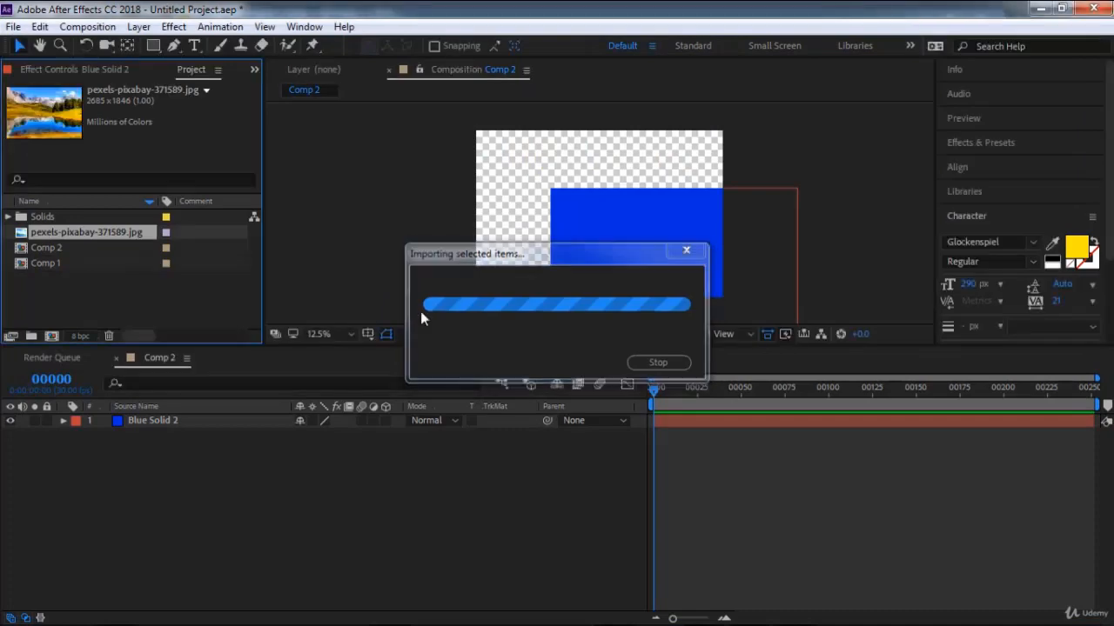
Start a multiple-file import and bring in the seven images and the file named video from the BG folder as footage.
click(13, 26)
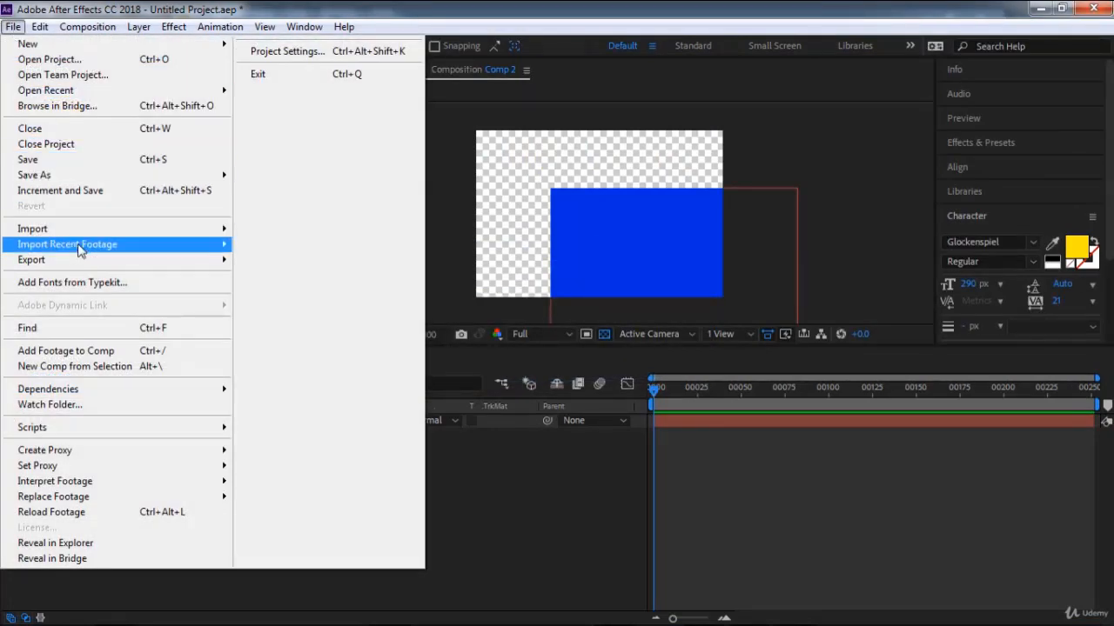
mouse_move(174, 229)
click(321, 254)
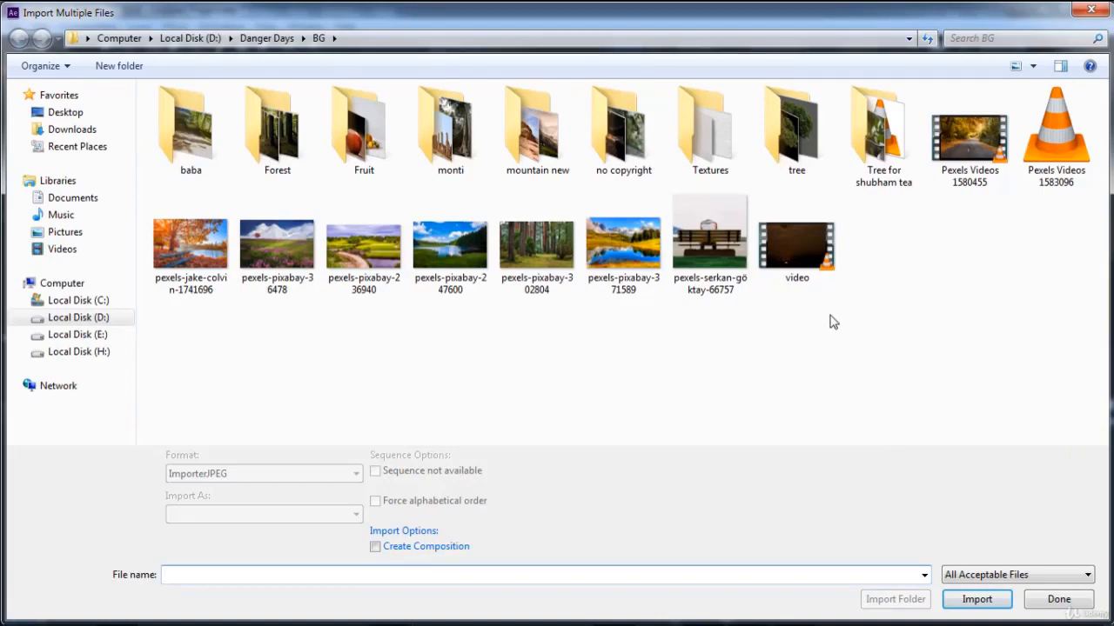
drag(832, 315, 70, 213)
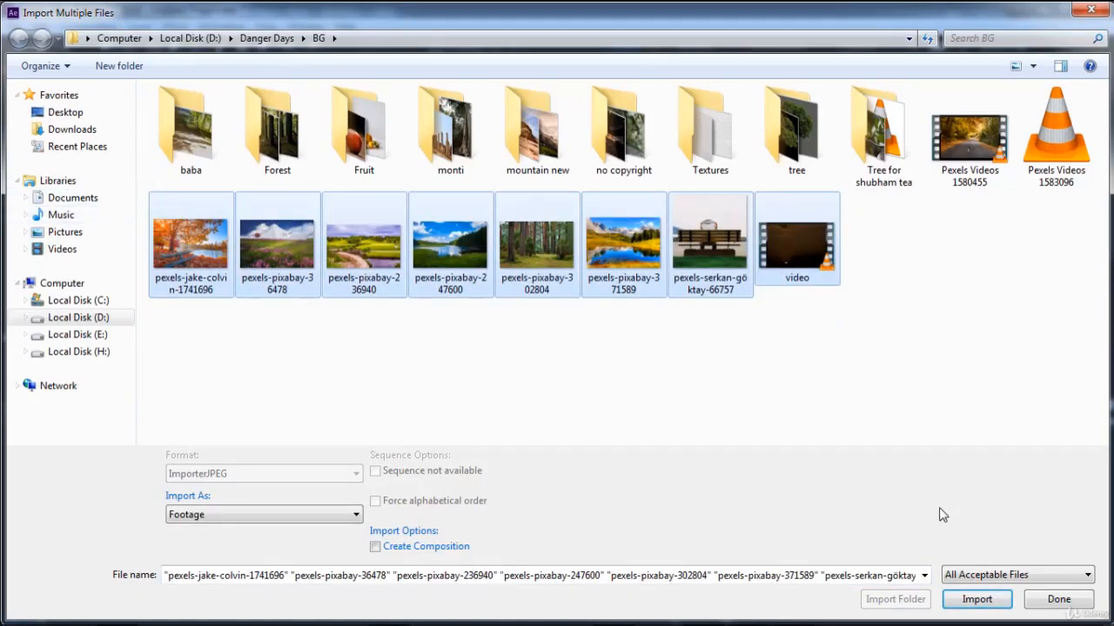
click(978, 600)
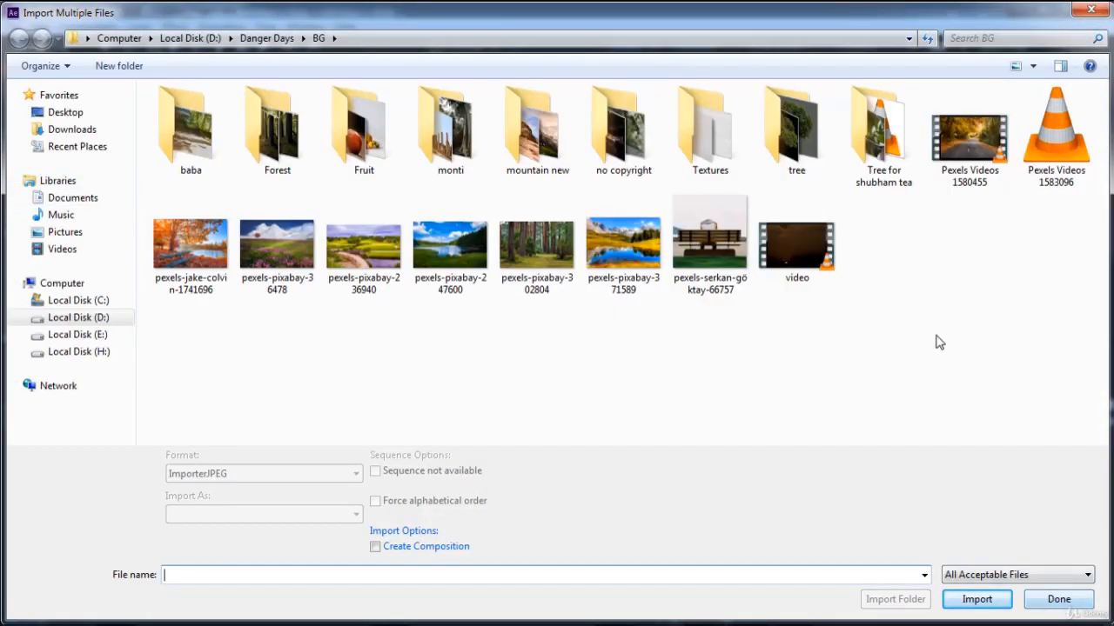
Import the clips Pexels Videos 1583096 and Pexels Videos 1580455 from the BG folder in the same import session.
click(1056, 139)
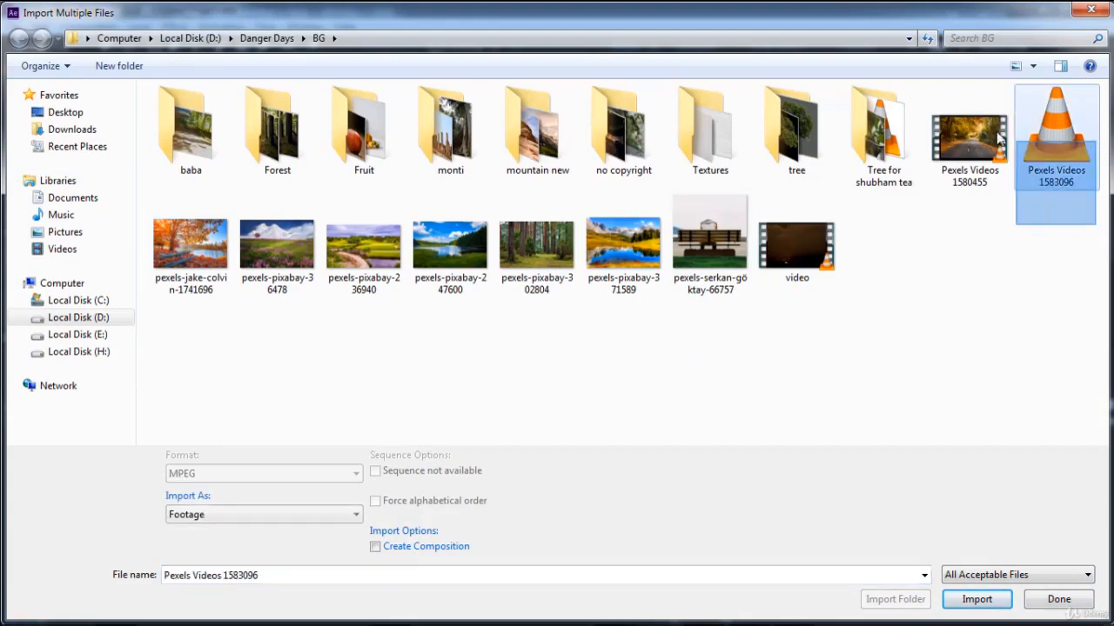
ctrl+click(965, 144)
click(978, 599)
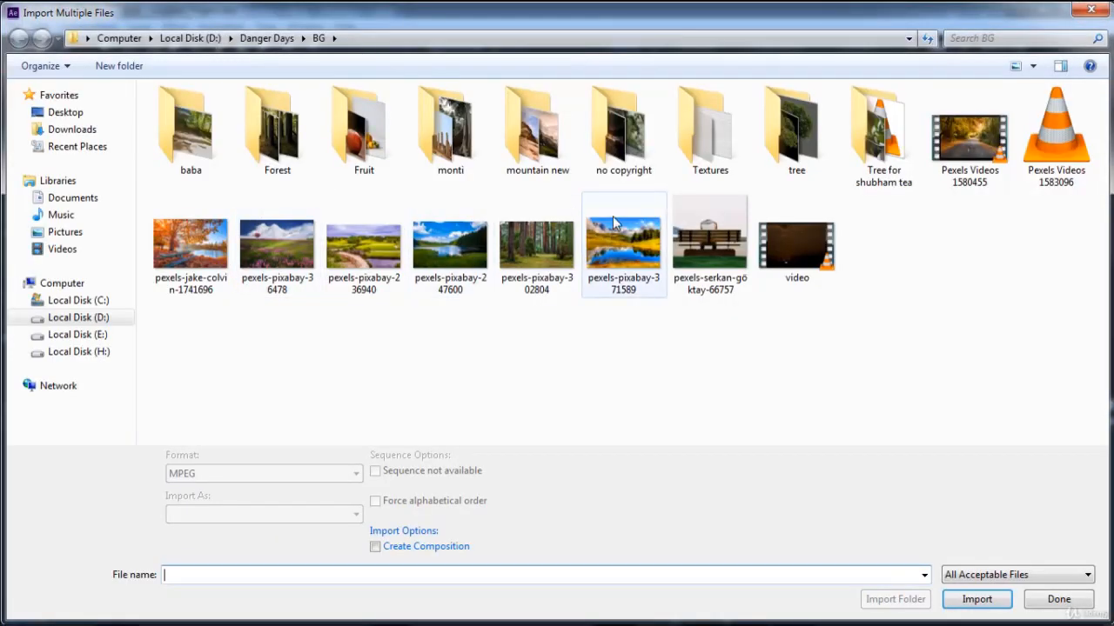
Import the files from Pexels Videos 2048452 through pexels-iconcom-904809 in the no copyright folder and finish the multiple-file import.
double_click(631, 154)
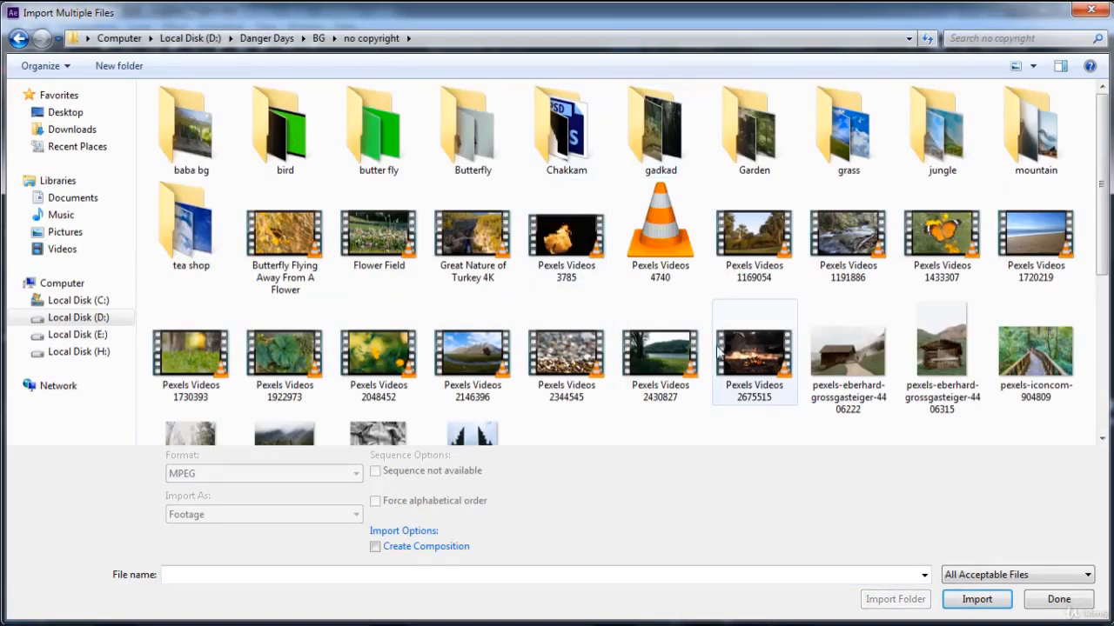
drag(1072, 413, 451, 330)
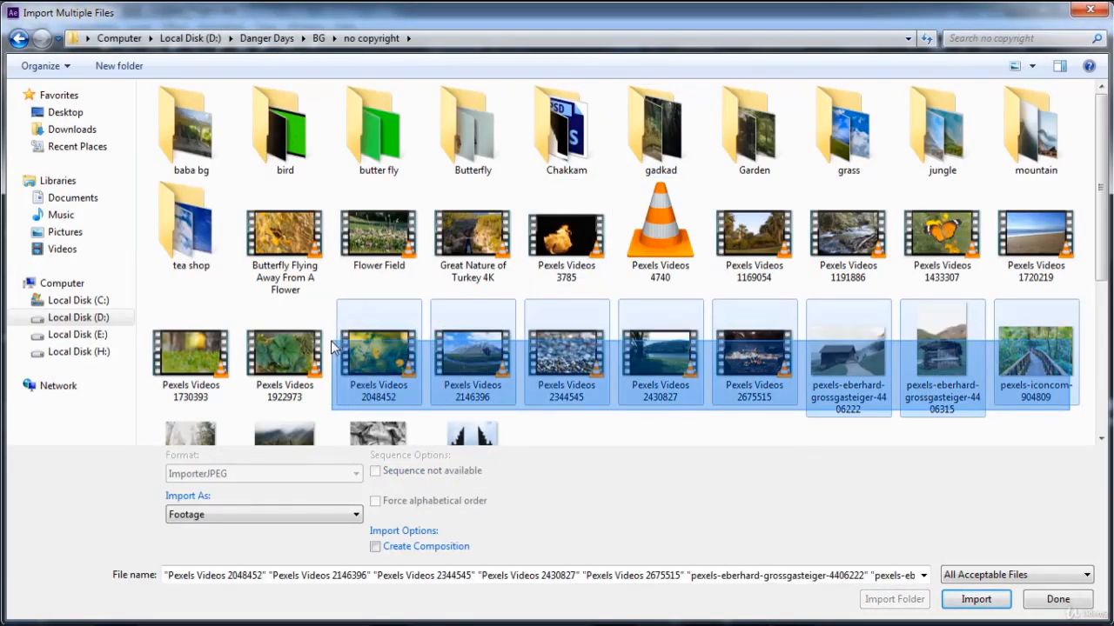
click(974, 599)
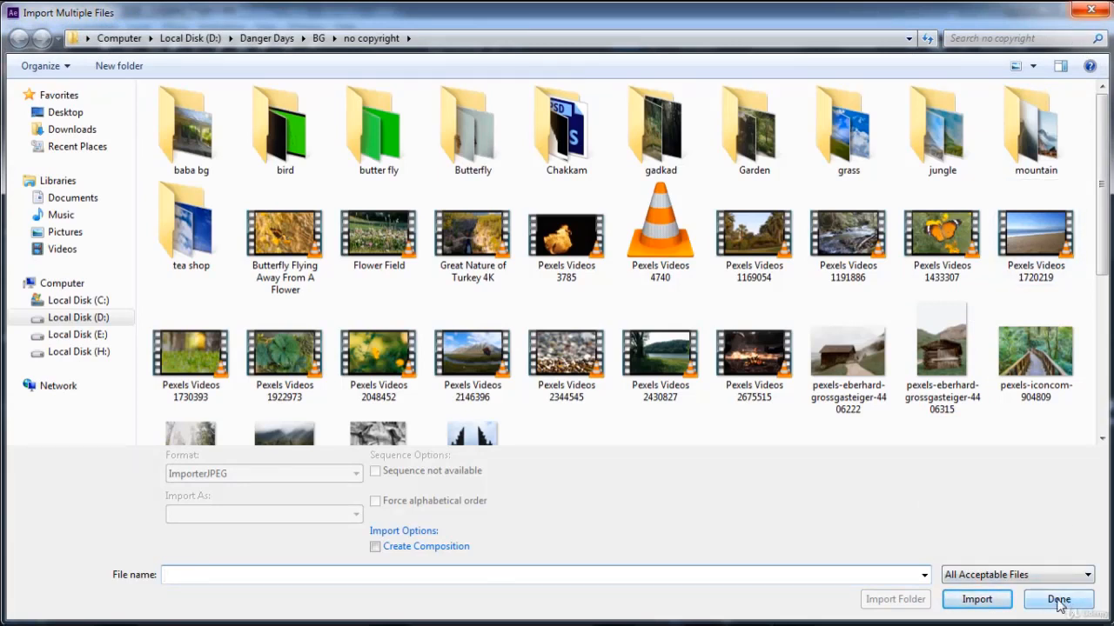
click(1058, 601)
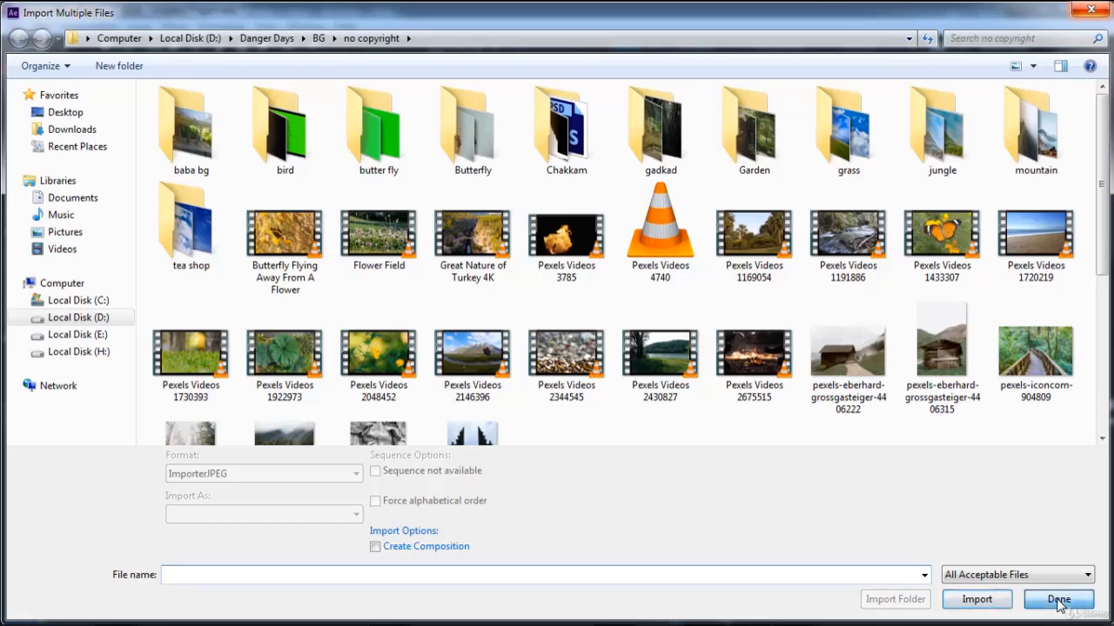
View the import from Libraries option, open its Creative Cloud install link in the browser, close the page and restore the workspace height.
click(13, 26)
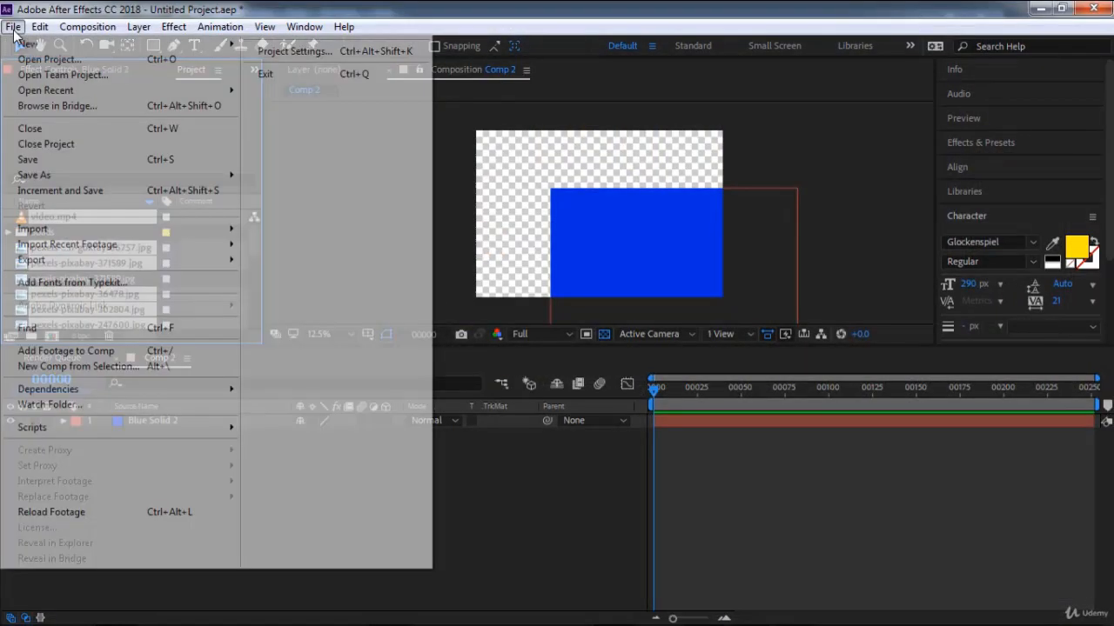
mouse_move(72, 230)
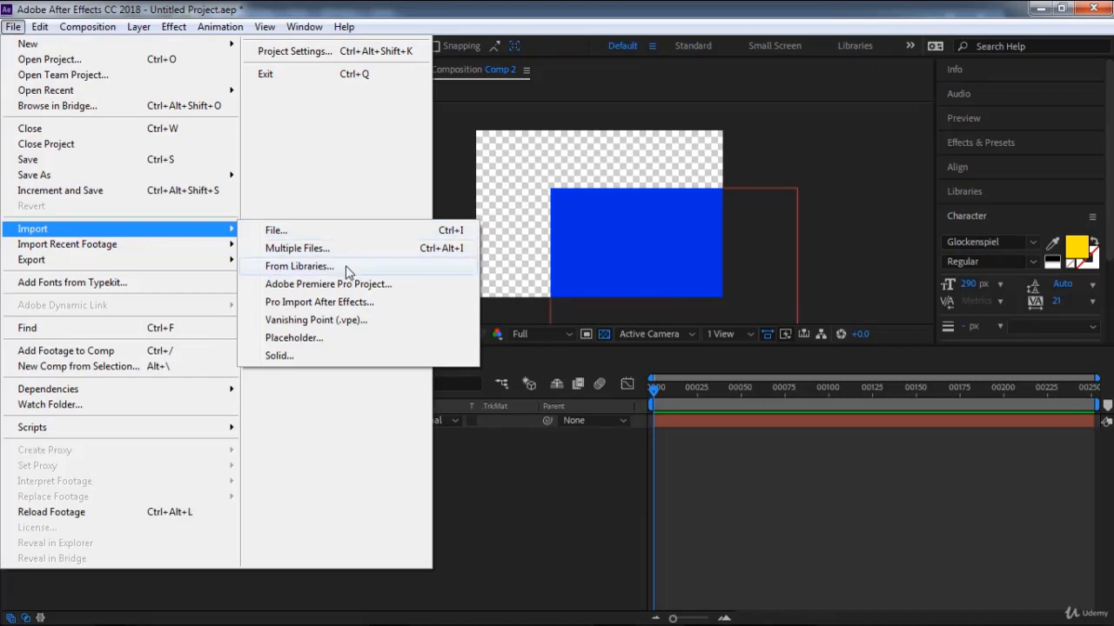
click(345, 267)
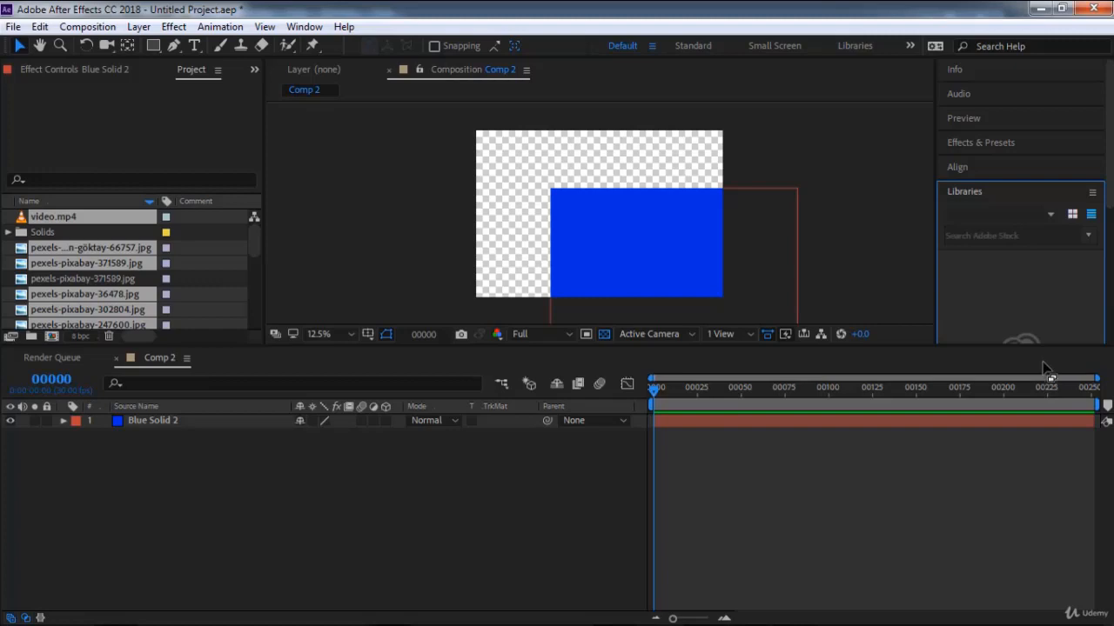
drag(1047, 346, 1037, 462)
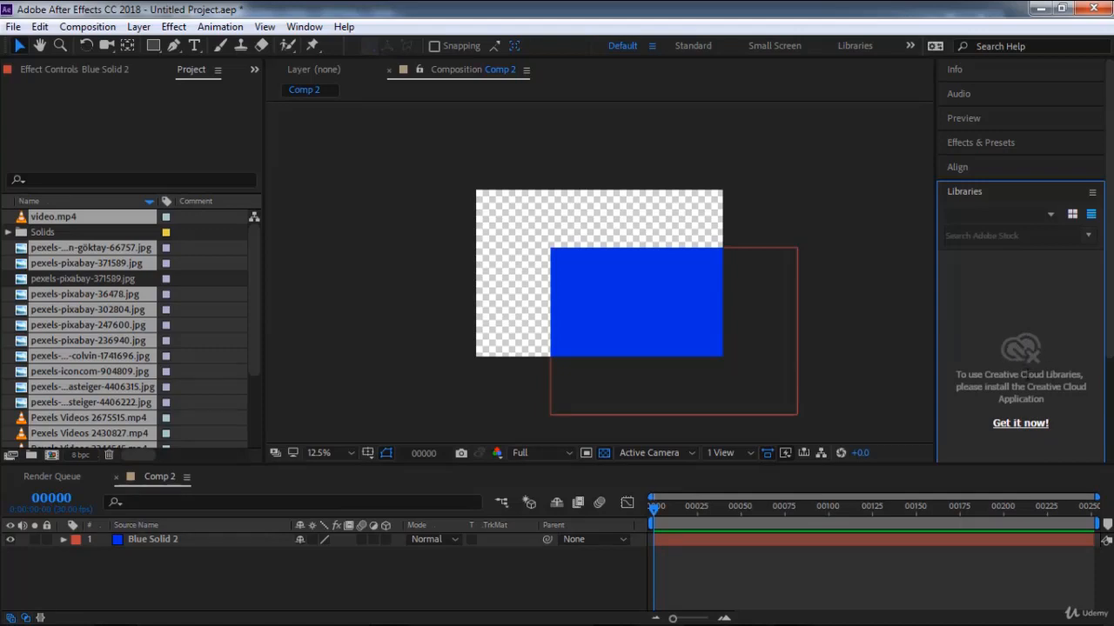
click(1018, 425)
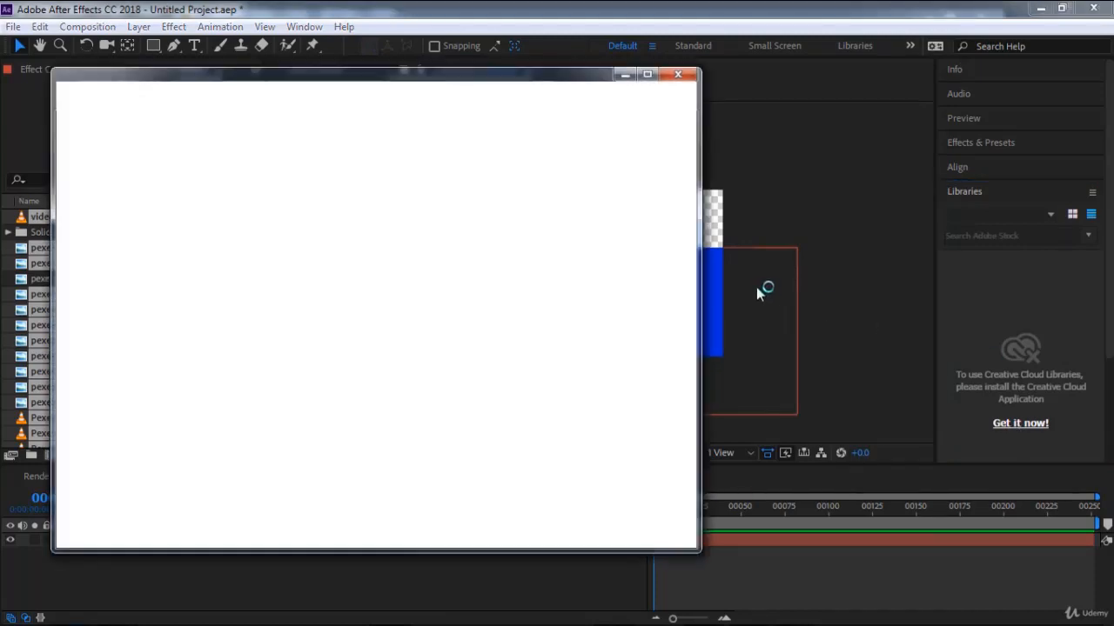
click(677, 75)
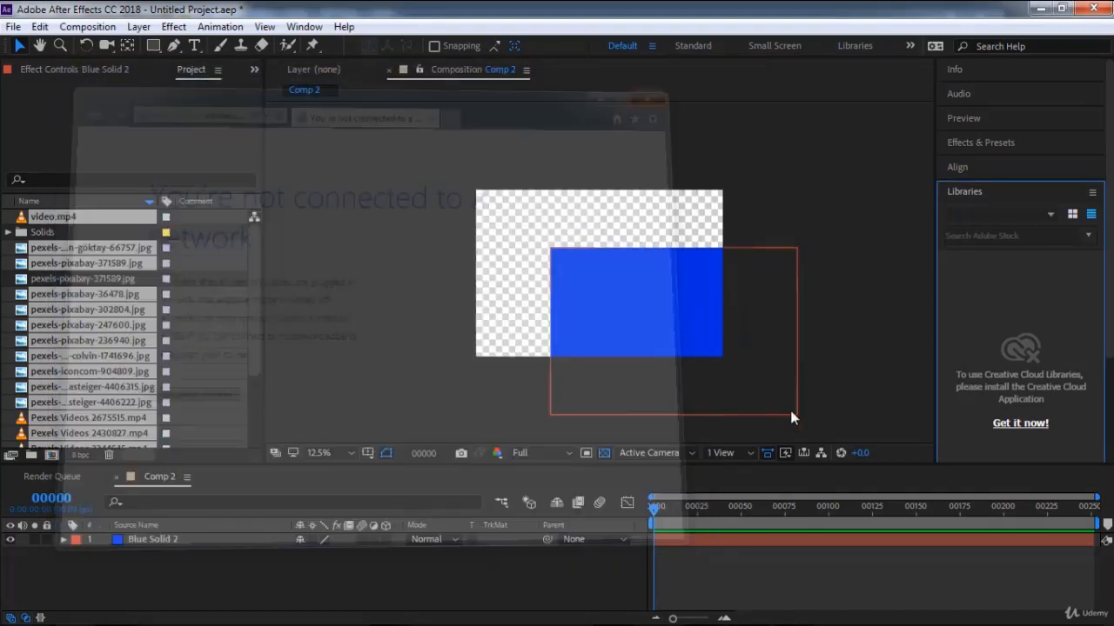
drag(779, 468, 784, 330)
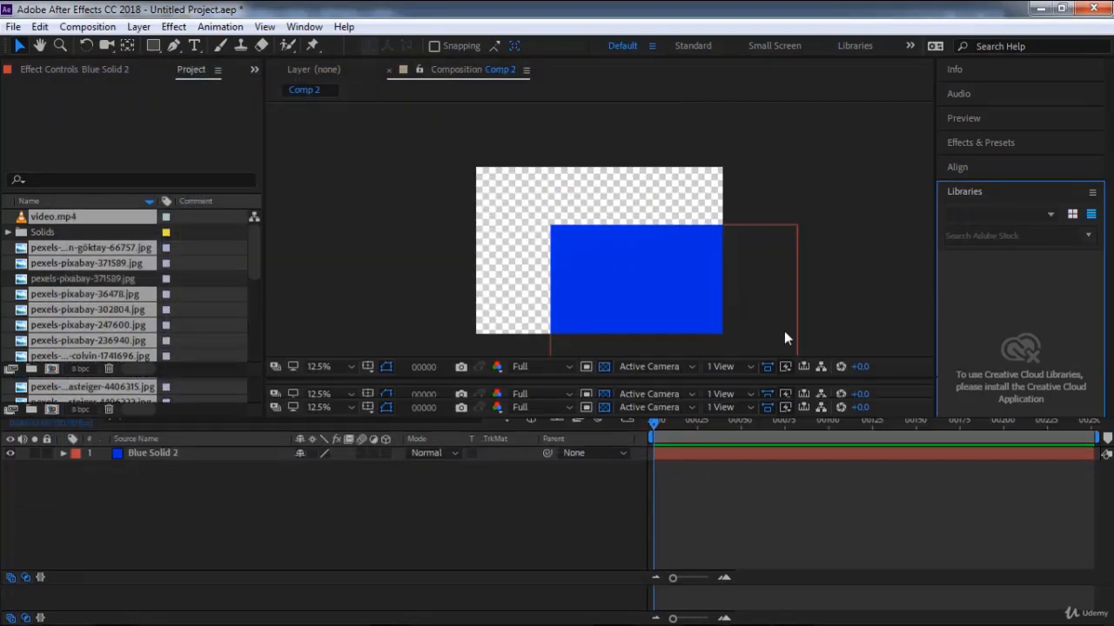
Create a placeholder named Missing Name at 1920 × 1080 px, 30 fps, with a duration of 1800 frames.
click(13, 26)
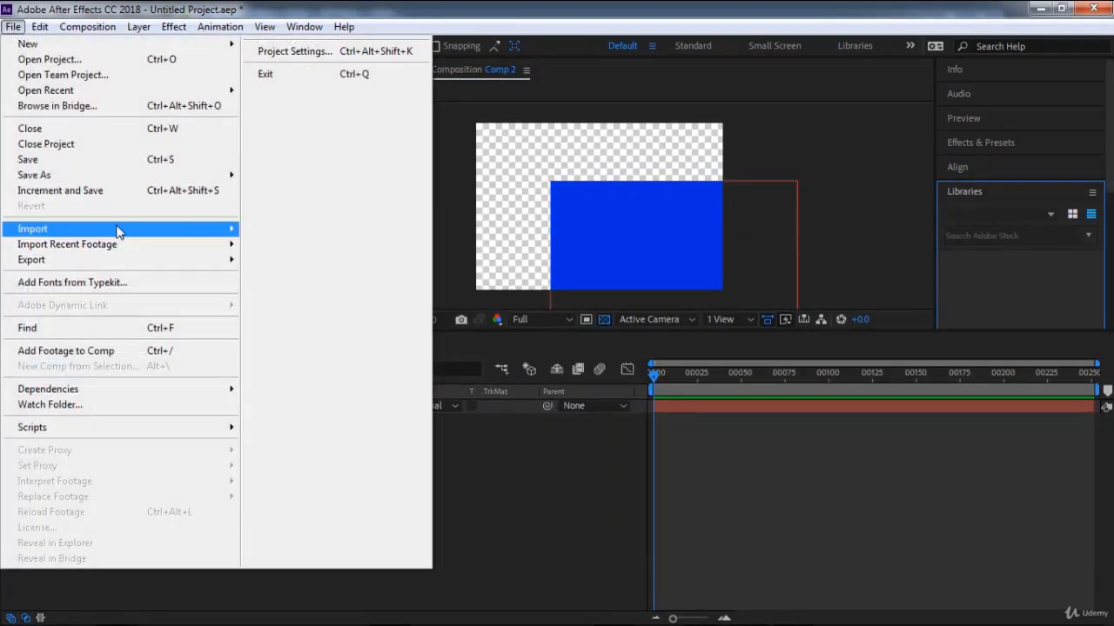
mouse_move(117, 229)
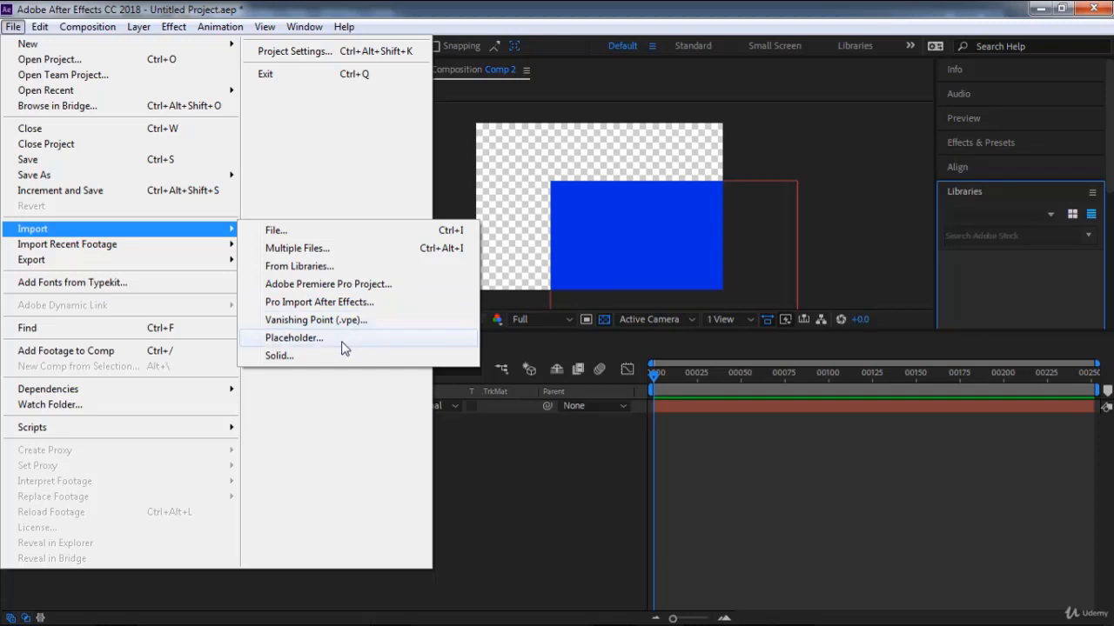
click(295, 337)
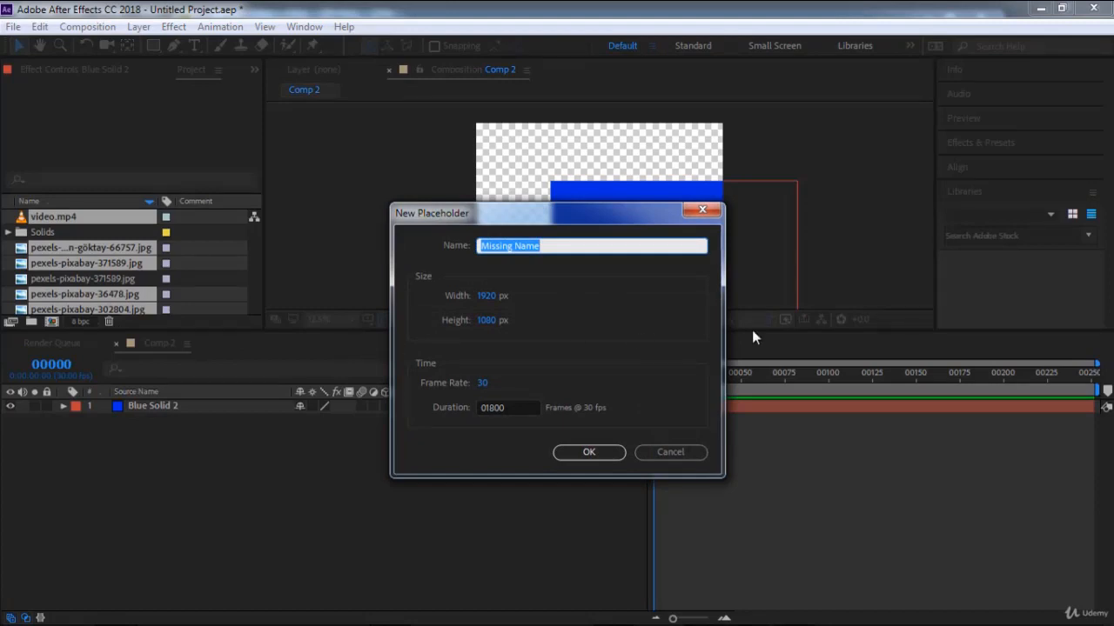
drag(625, 209, 320, 219)
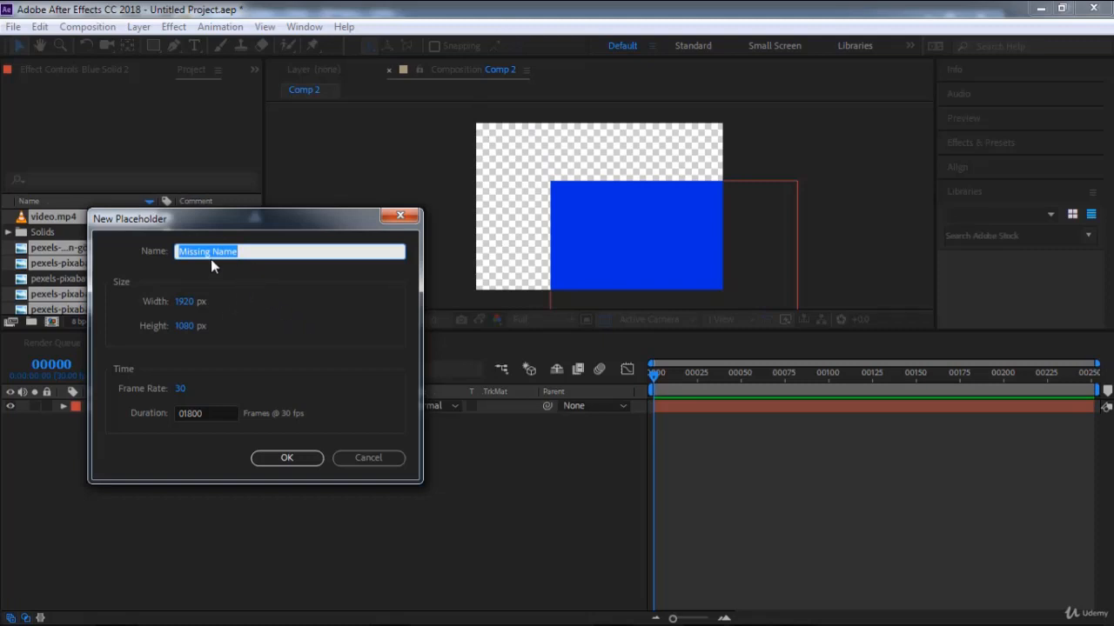
click(278, 458)
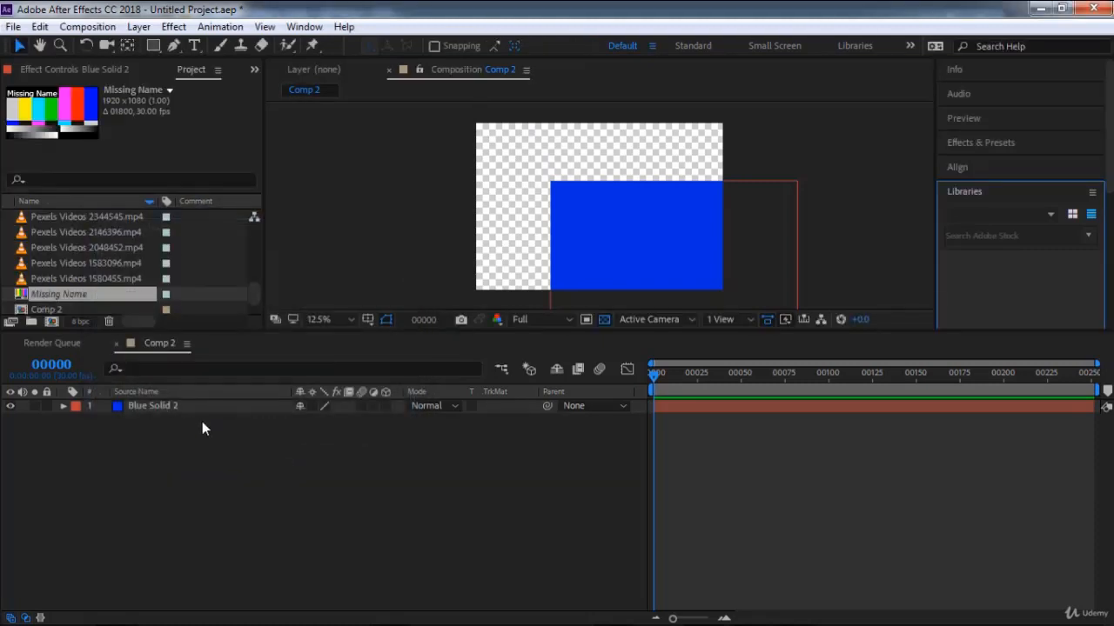
Add the Missing Name placeholder above the blue solid in Comp 2, shrink it and place it in the frame's upper-left corner.
drag(82, 296, 97, 402)
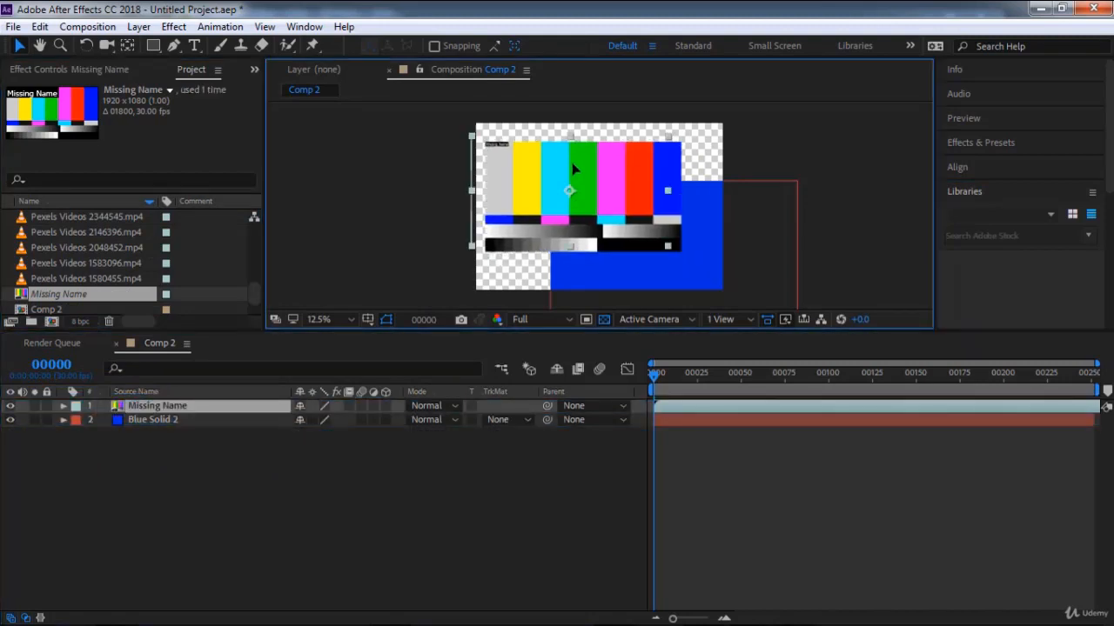
drag(641, 230, 528, 150)
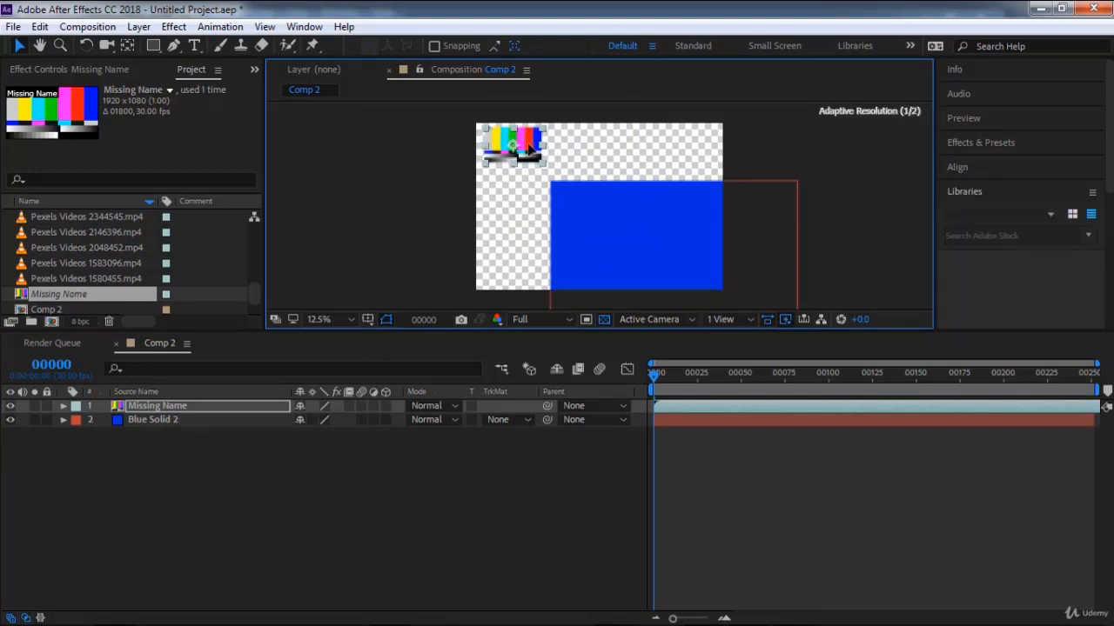
click(212, 407)
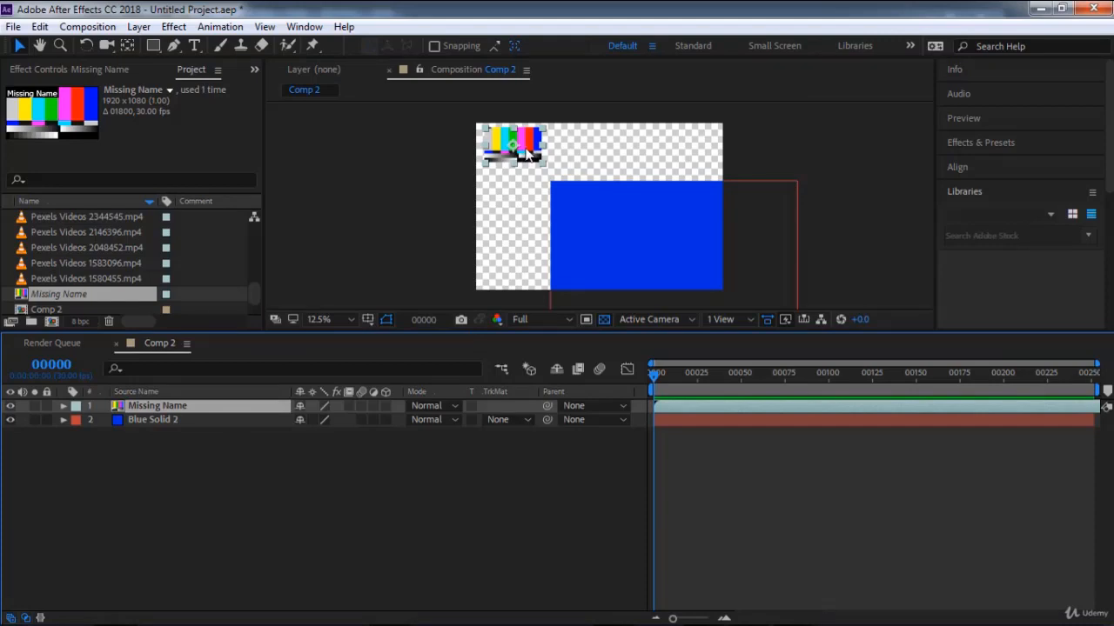
click(585, 225)
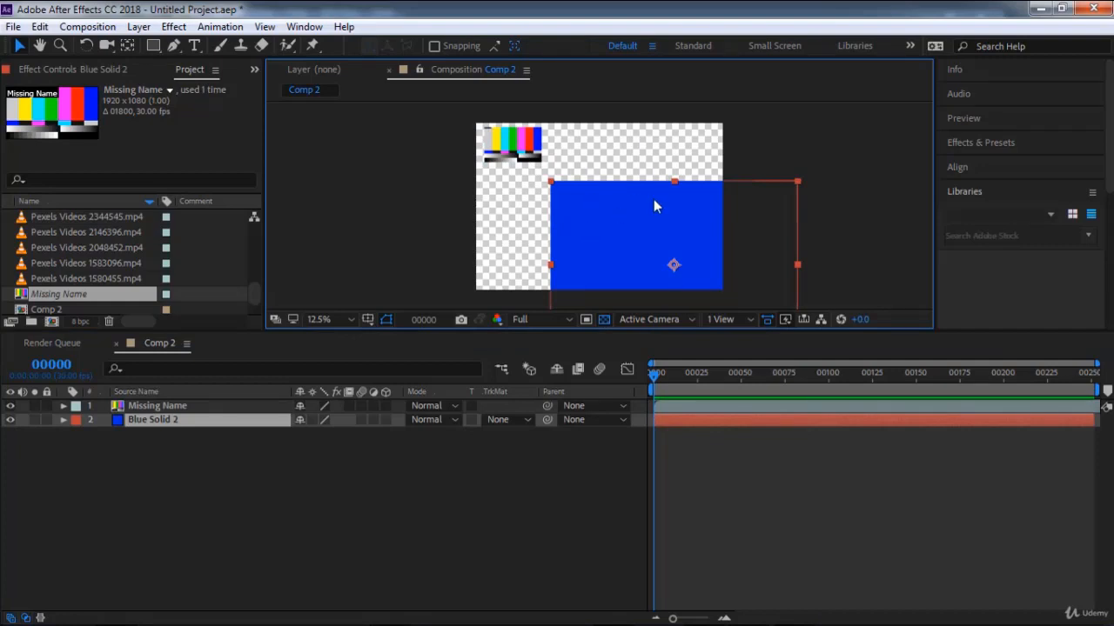
click(753, 158)
click(526, 146)
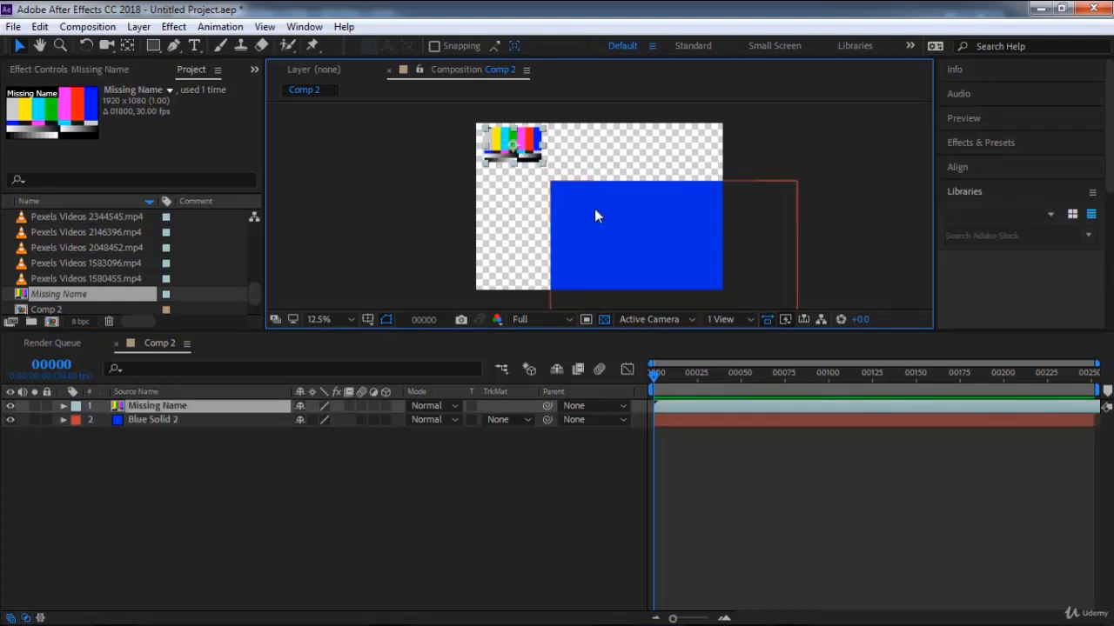
click(667, 216)
click(526, 146)
click(603, 200)
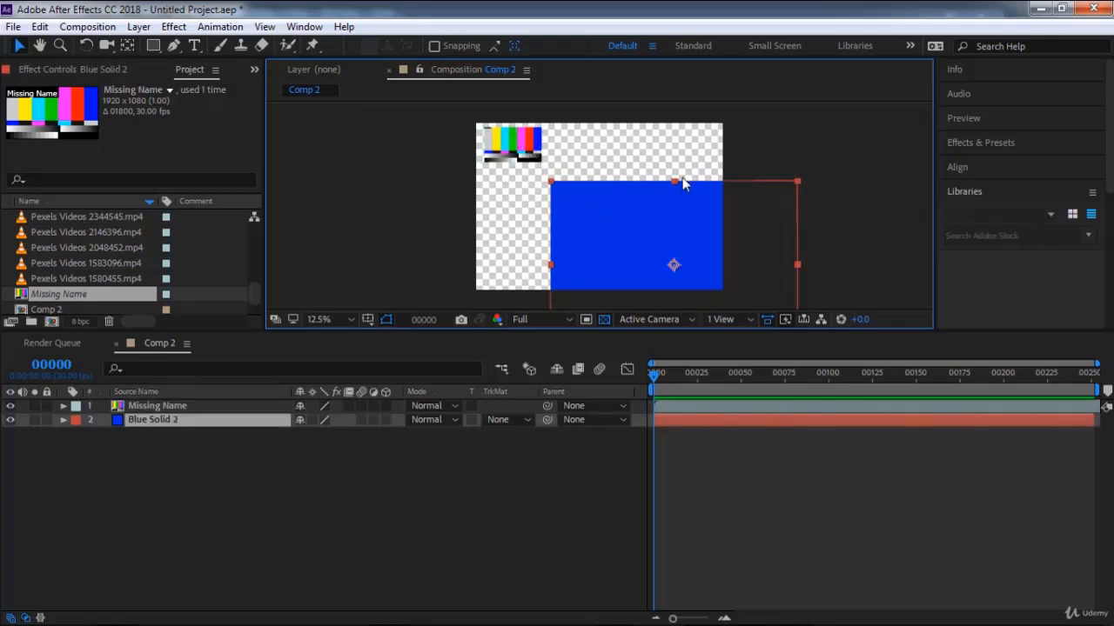
click(522, 143)
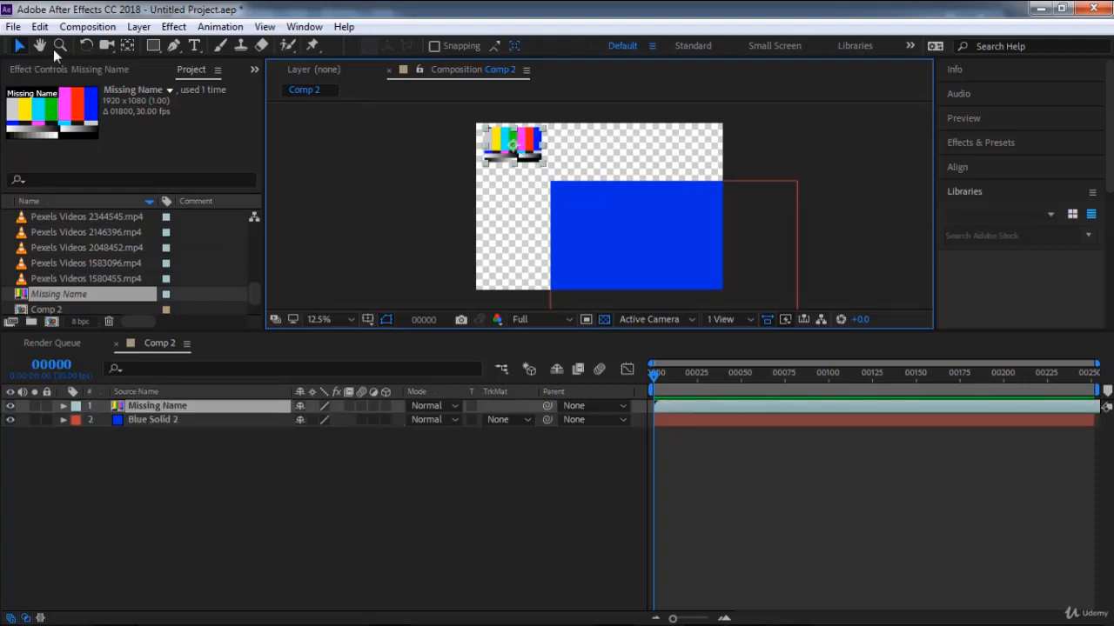
Import a new blue solid of 2419 × 1643 px into the project, keeping the default solid settings.
click(13, 27)
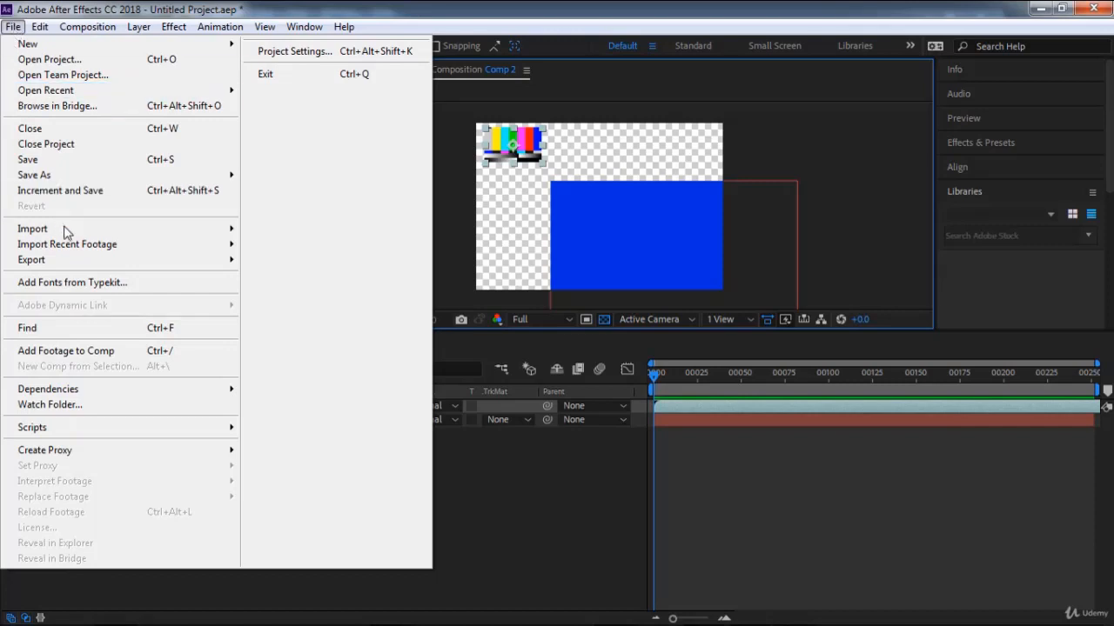
mouse_move(68, 230)
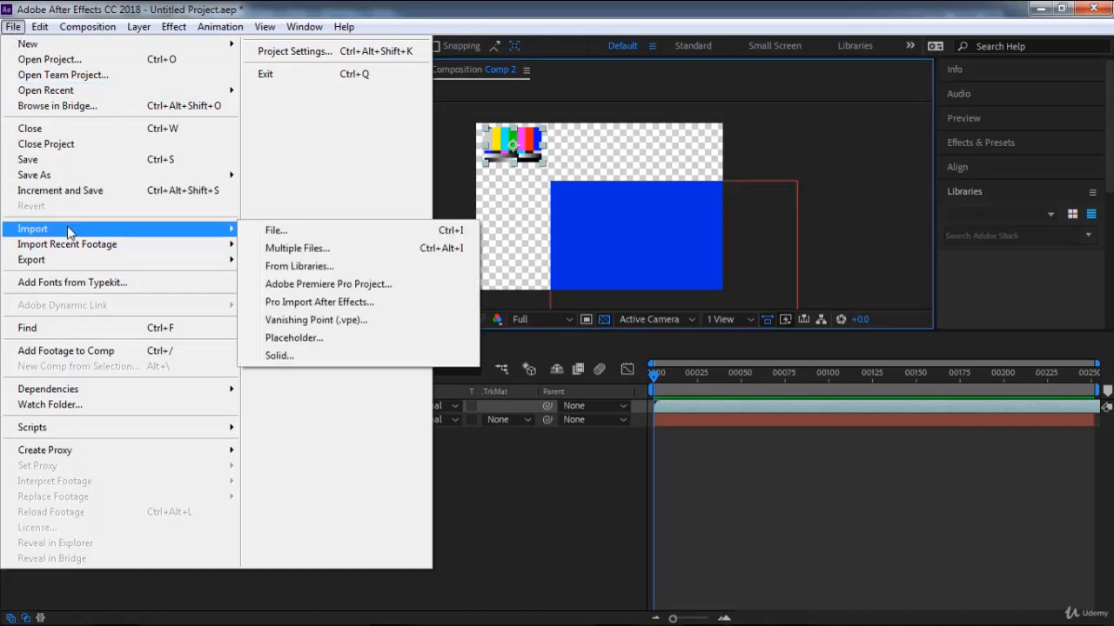
click(278, 356)
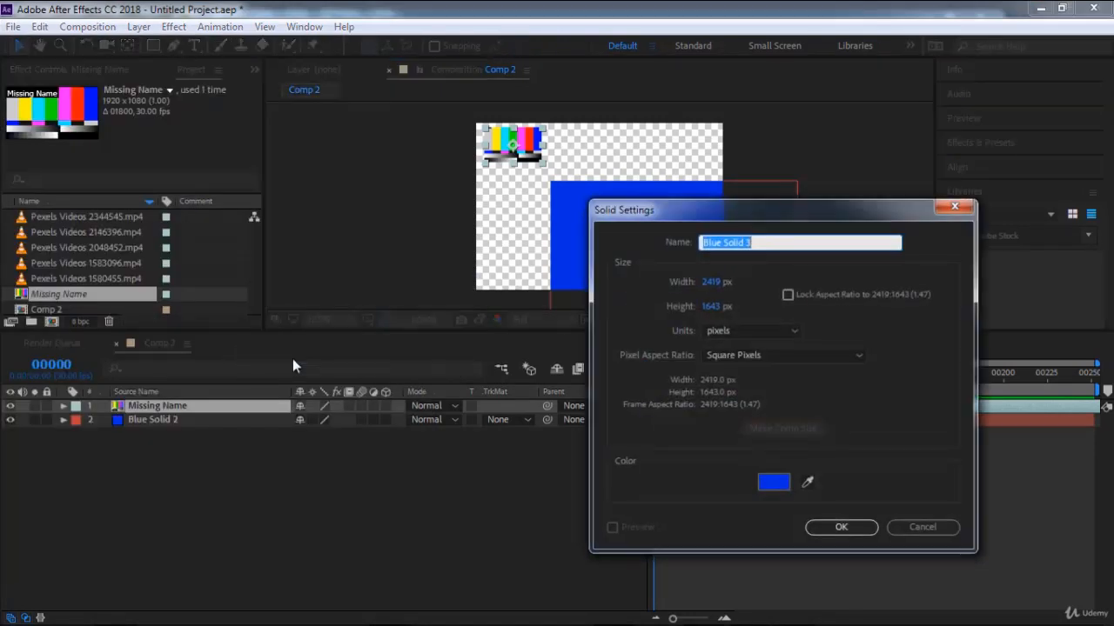
click(843, 527)
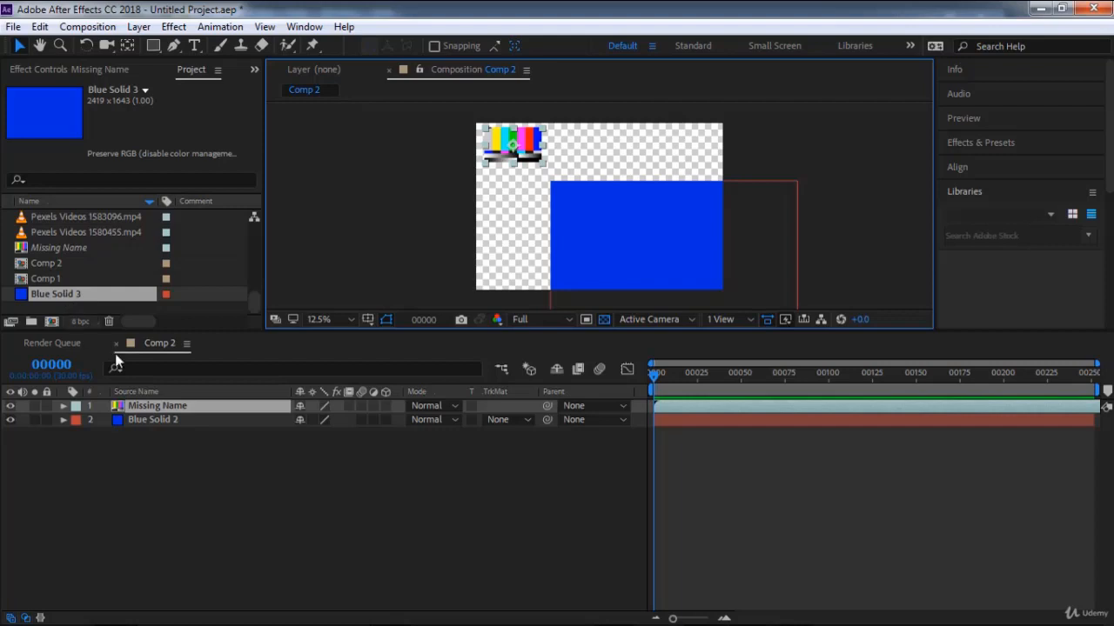
Move the current time to frame 224 and import a black solid of 2419 × 1643 px into the project.
drag(667, 377, 1046, 384)
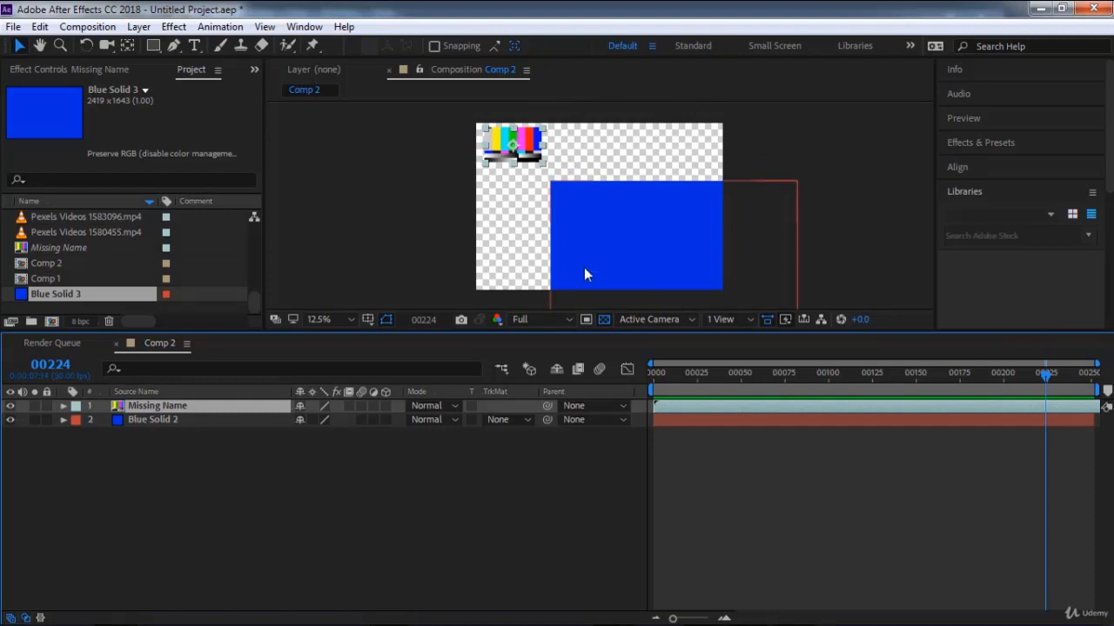
click(14, 26)
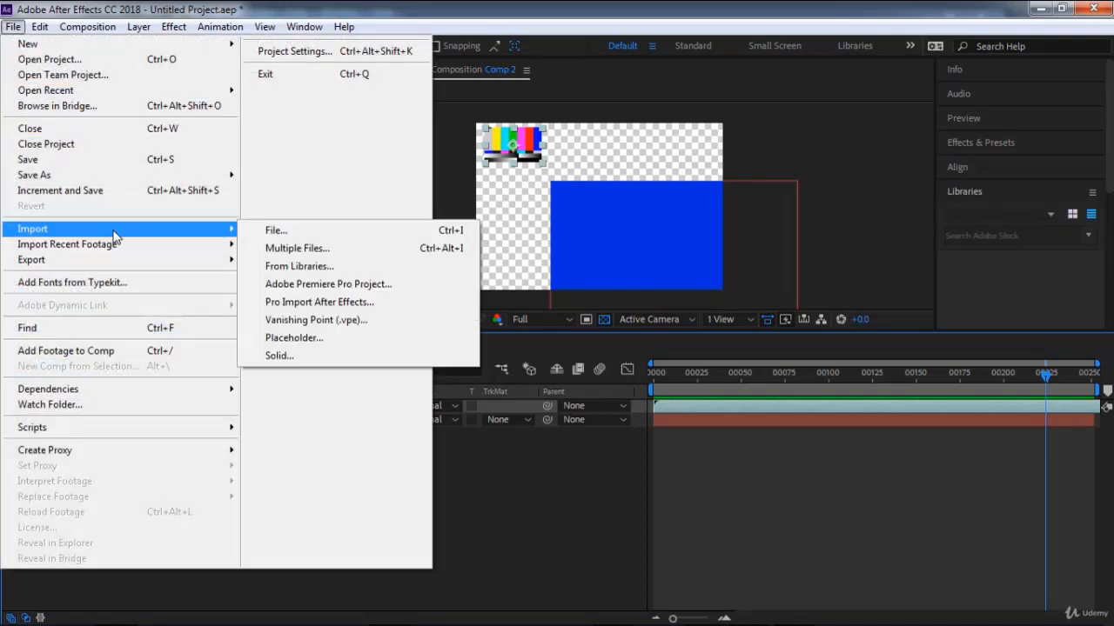
mouse_move(225, 237)
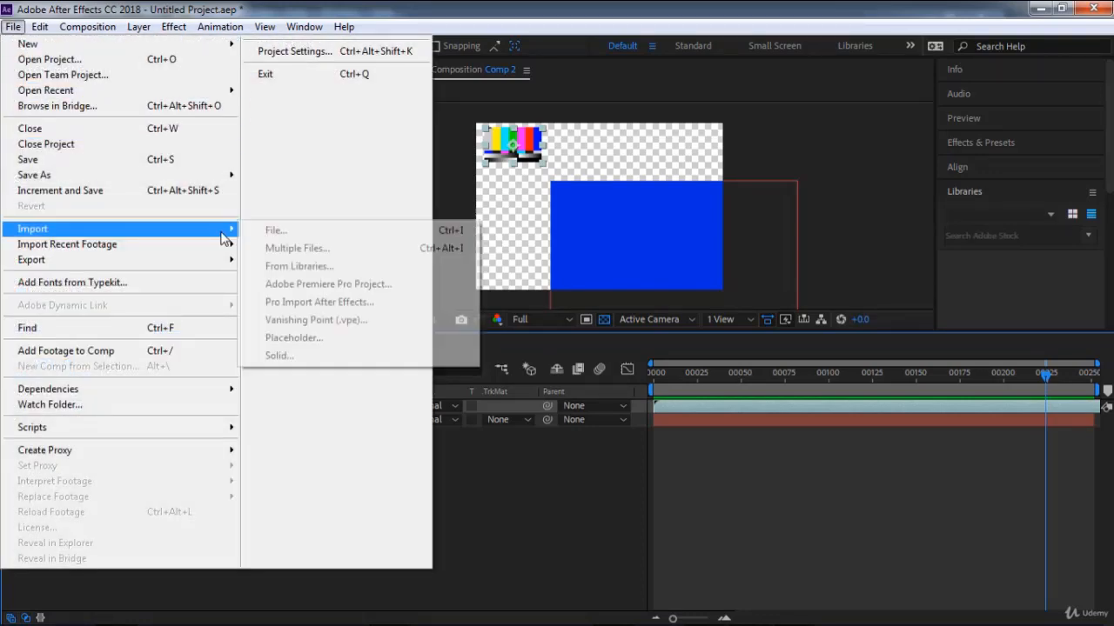
click(293, 355)
click(784, 489)
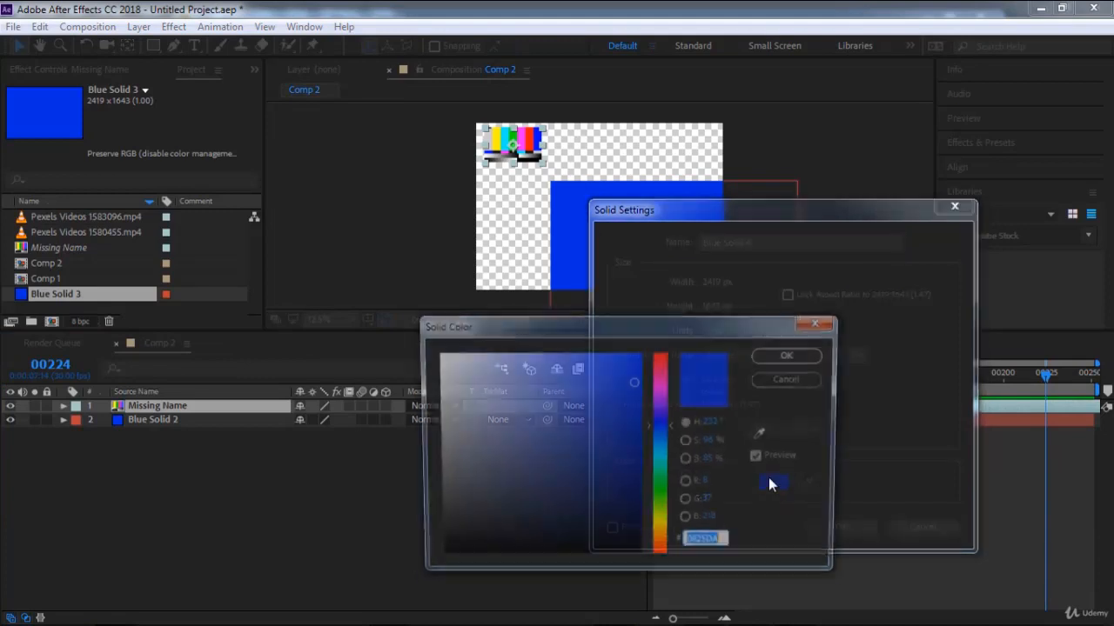
drag(640, 477, 677, 596)
click(789, 355)
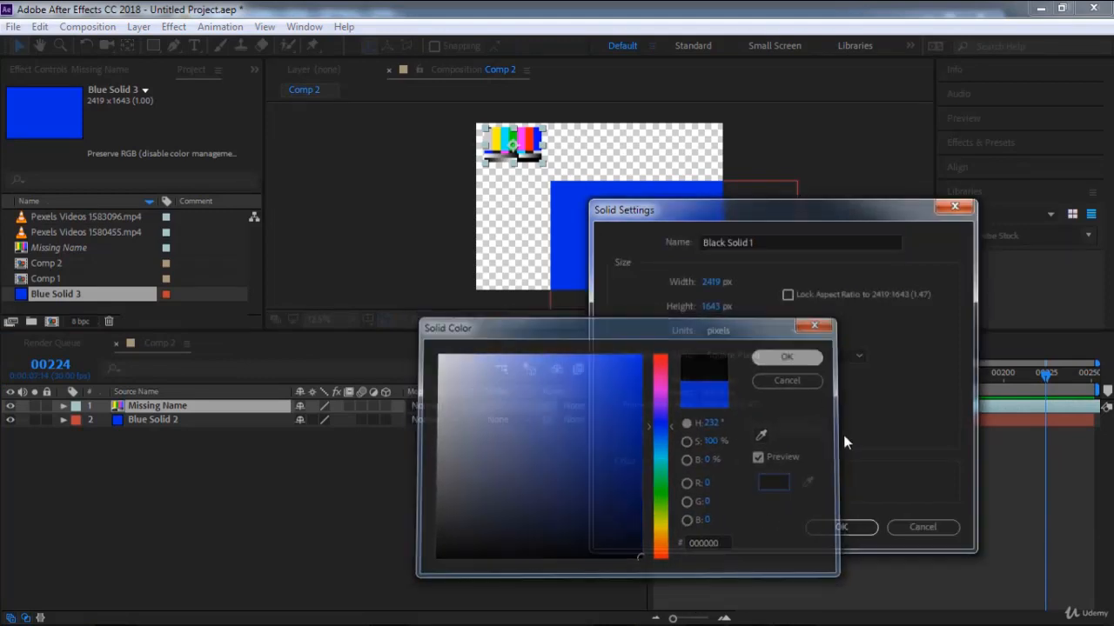
click(841, 528)
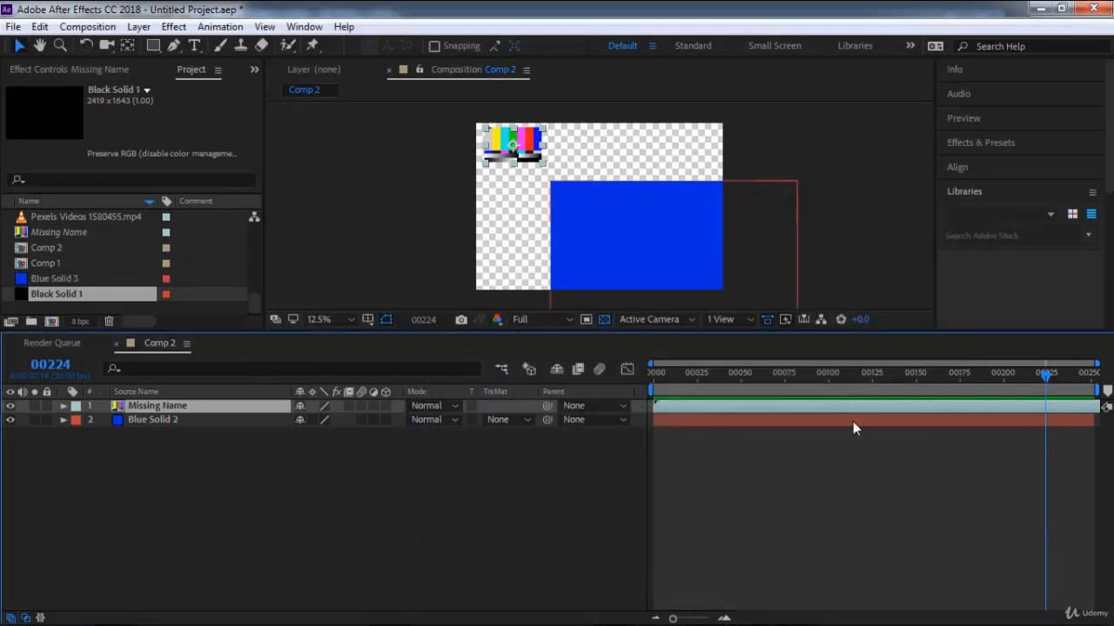
Add the black solid as the top layer of Comp 2 and trim its start to frame 224.
drag(69, 298, 119, 403)
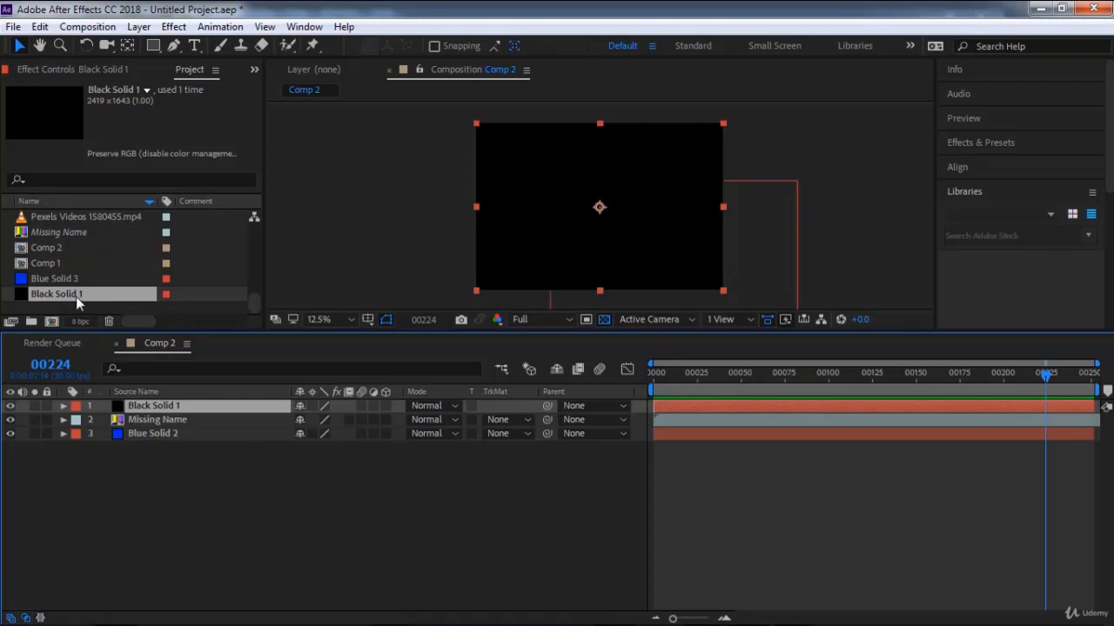
right_click(174, 484)
click(141, 469)
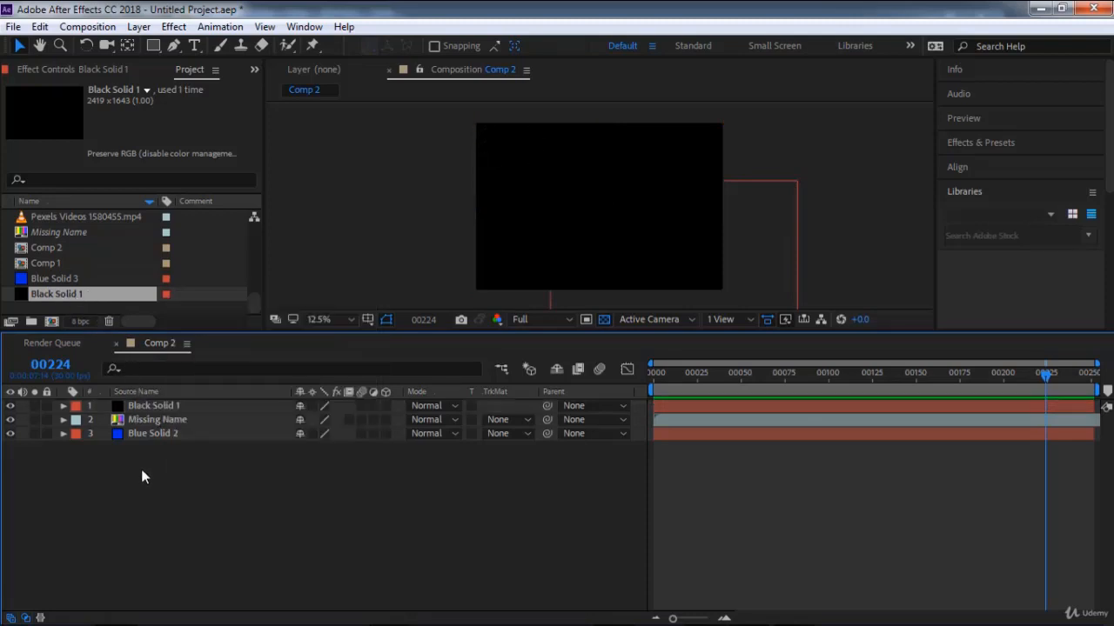
click(160, 408)
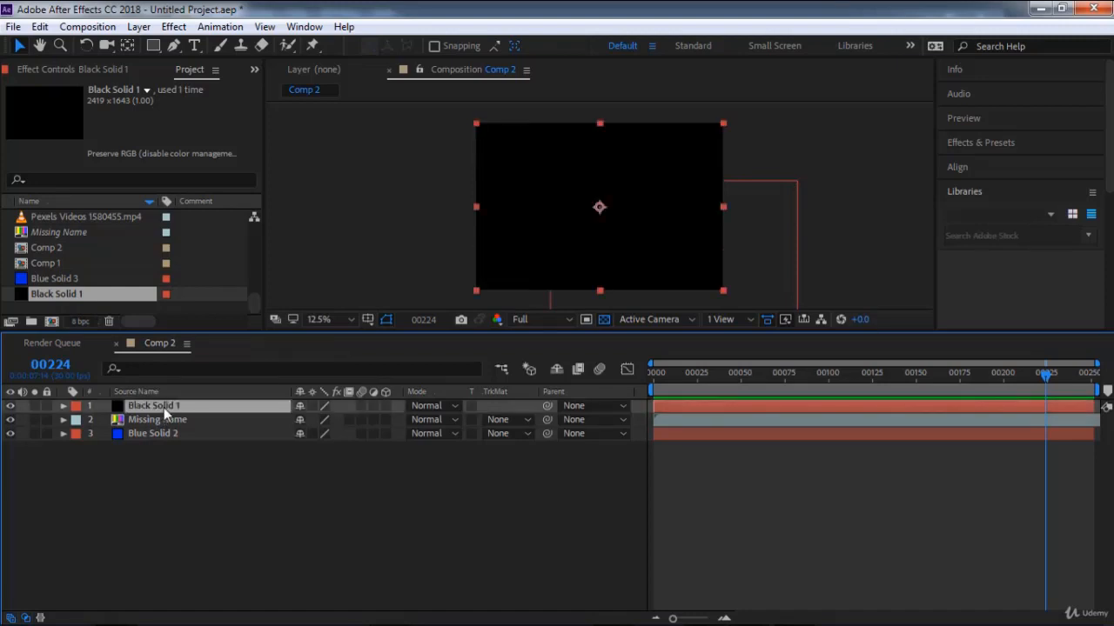
right_click(173, 487)
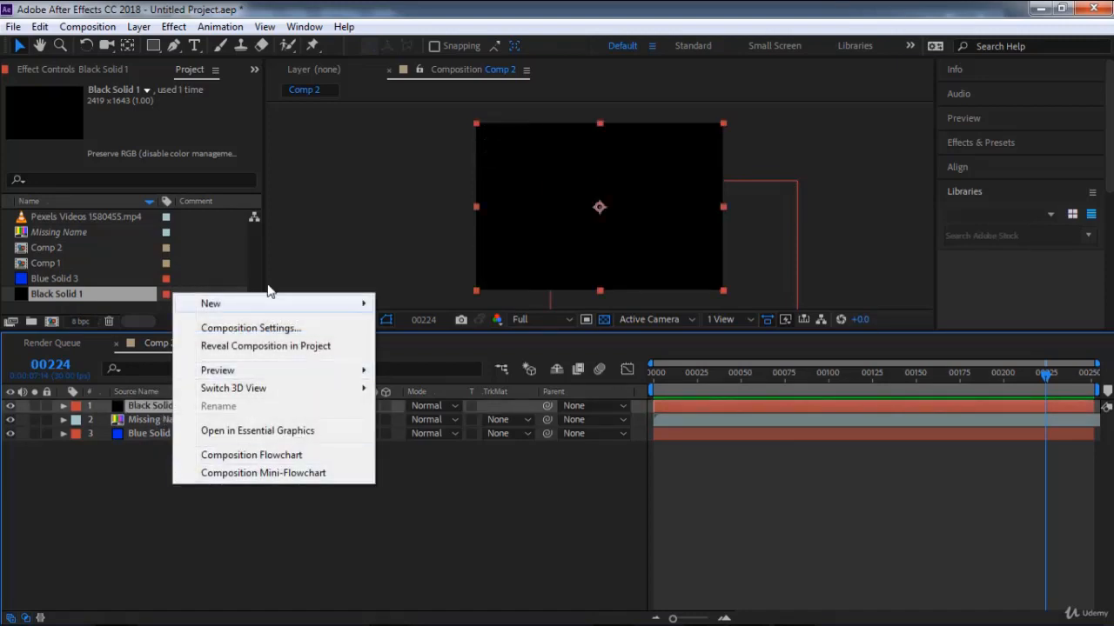
mouse_move(211, 304)
click(127, 545)
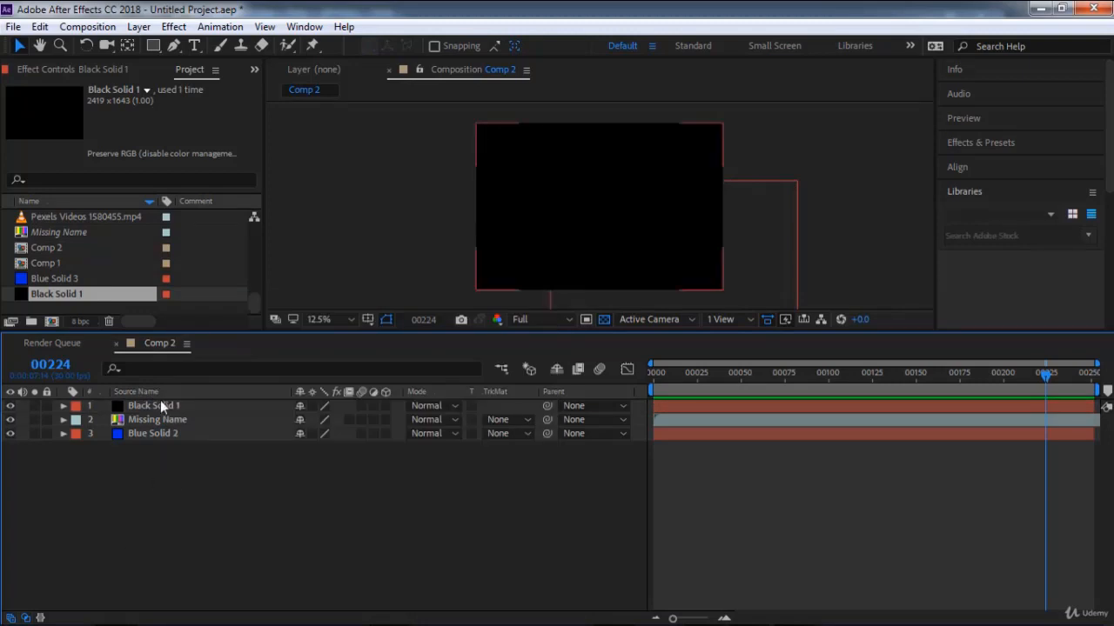
click(162, 408)
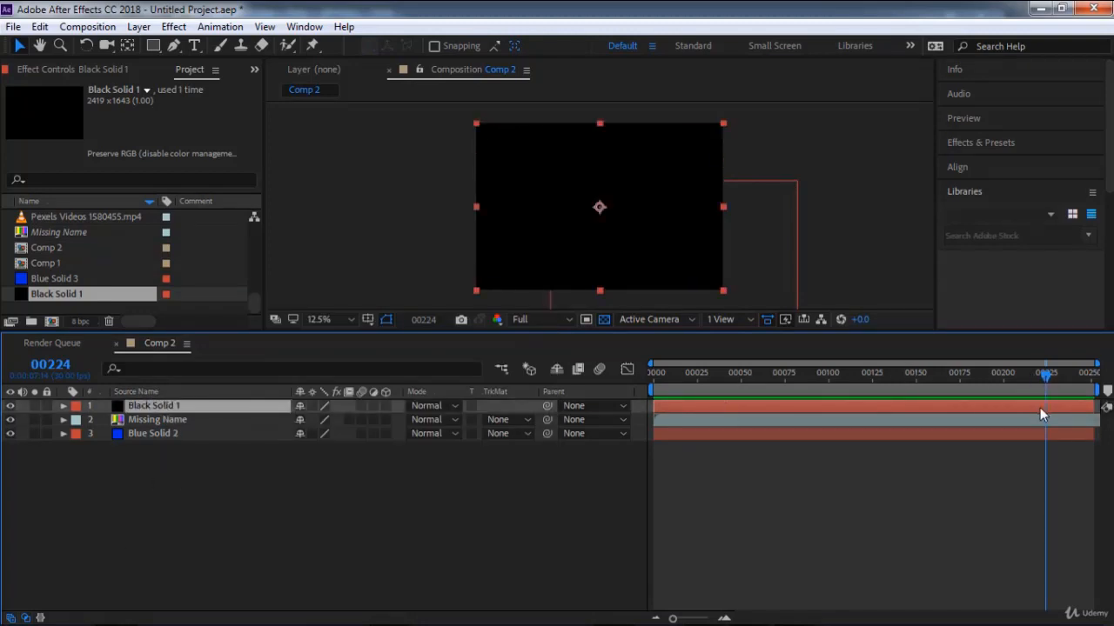
key(alt+bracketleft)
Fade in the black solid with Opacity keyframes of 100% at frame 238 and 0% at frame 224.
drag(1040, 376, 1070, 387)
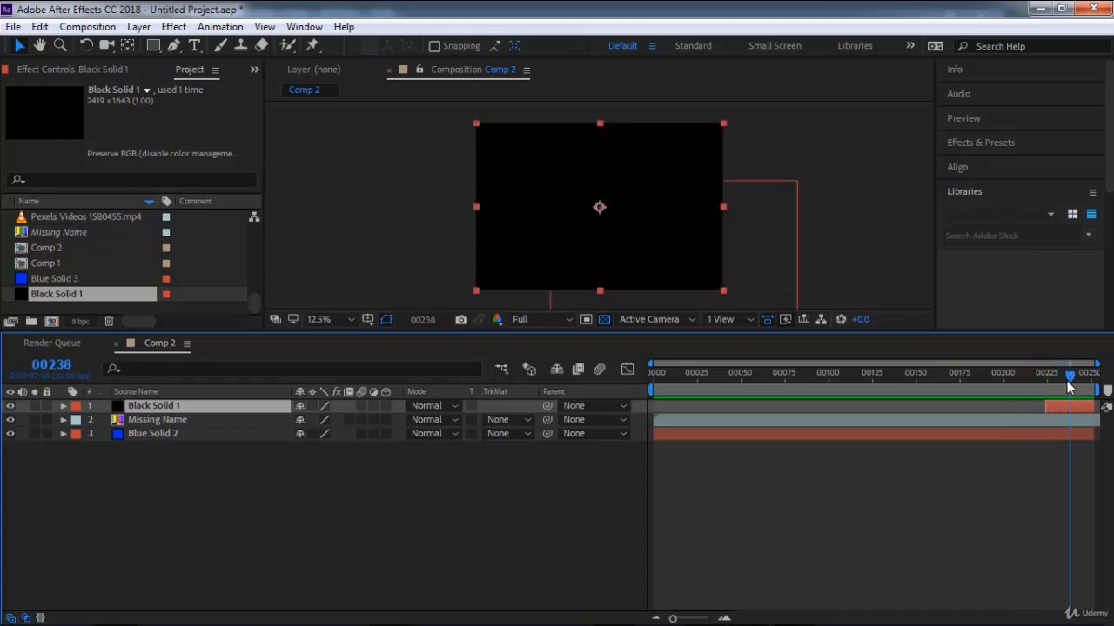
key(t)
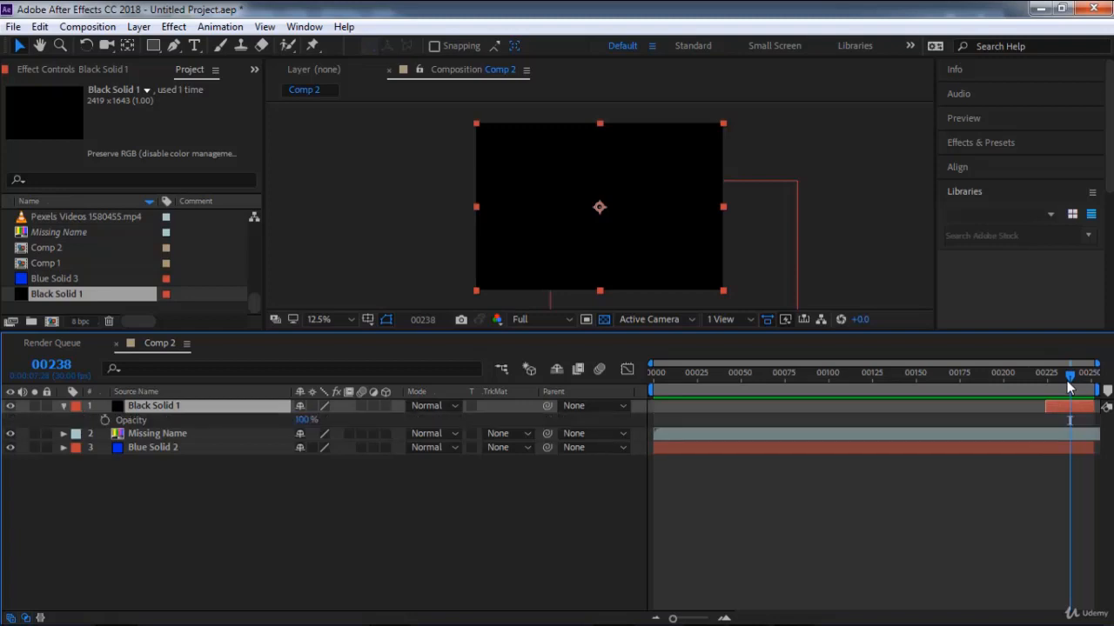
click(104, 420)
key(Page_Up)
key(Page_Up)
key(Page_Up)
key(Page_Up)
key(Page_Up)
key(Page_Up)
key(Page_Up)
key(Page_Up)
key(Page_Up)
key(Page_Up)
key(Page_Up)
key(Page_Up)
key(Page_Up)
key(Page_Up)
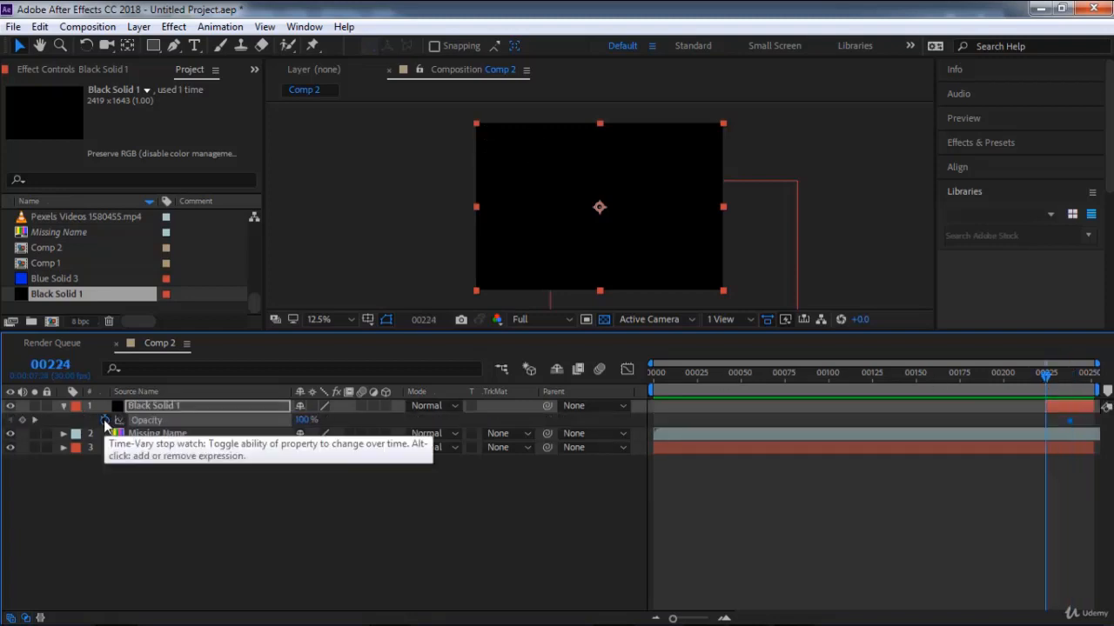
click(22, 420)
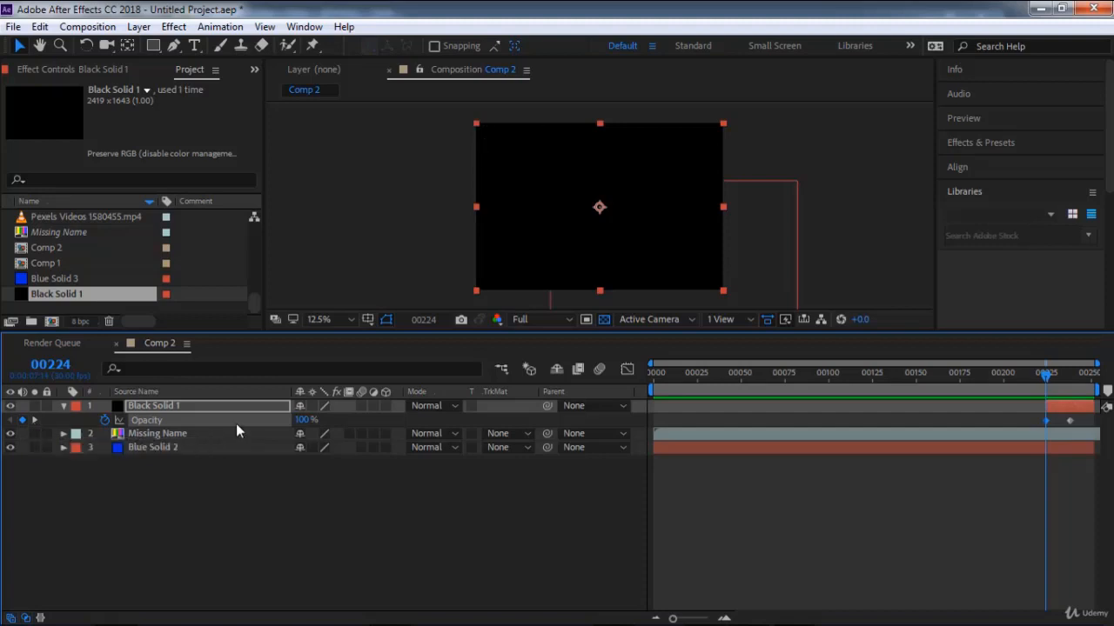
click(303, 420)
text(0)
key(Return)
Preview the black solid's fade-in from just before frame 224 and return the current time to frame 205.
drag(1050, 374, 1037, 380)
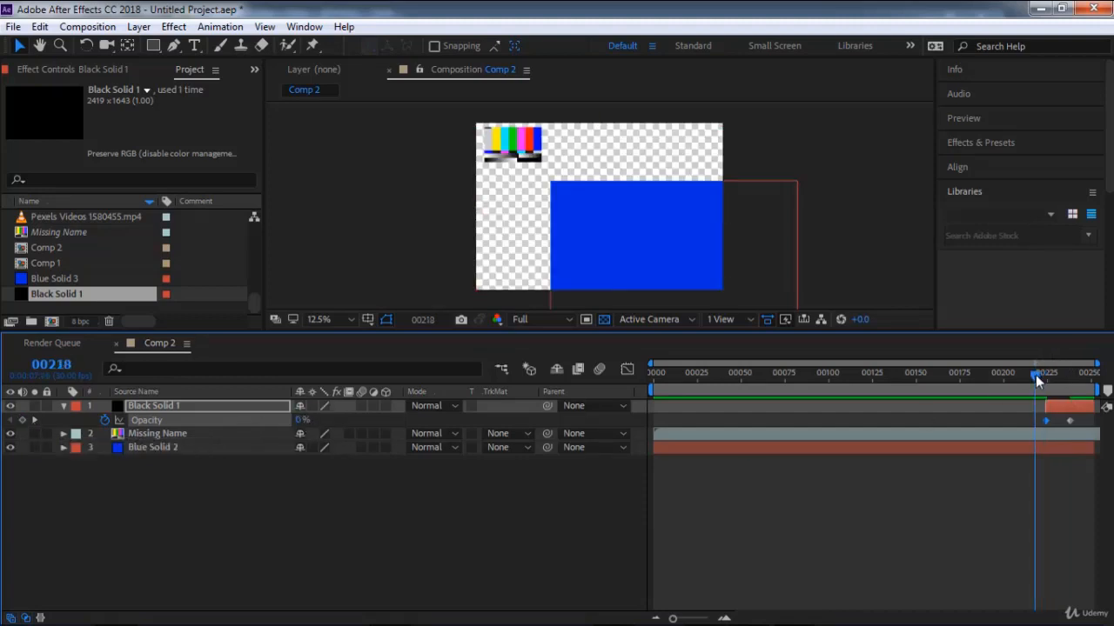
key(space)
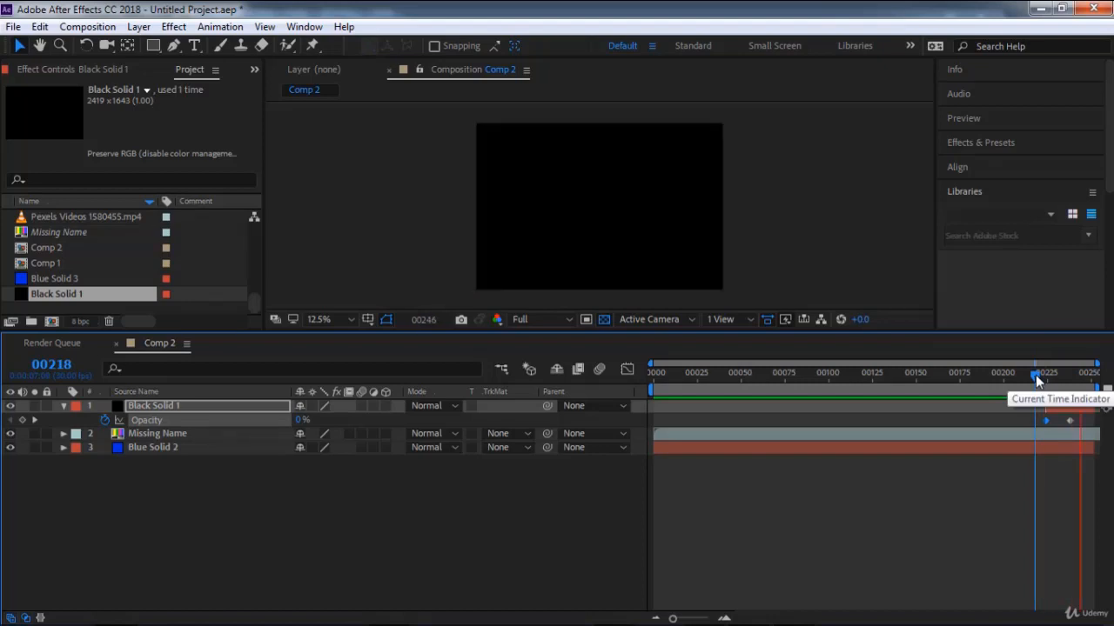
key(space)
key(space)
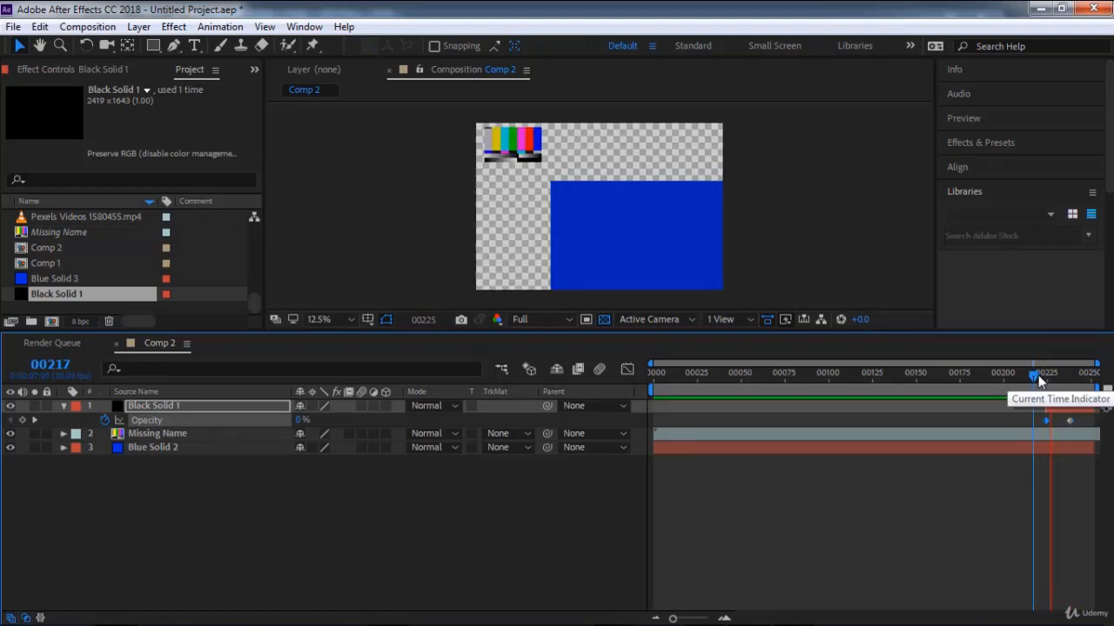
key(space)
drag(1039, 380, 1012, 374)
Import Pexels Videos 2344545.mp4 from the recently used footage.
click(13, 27)
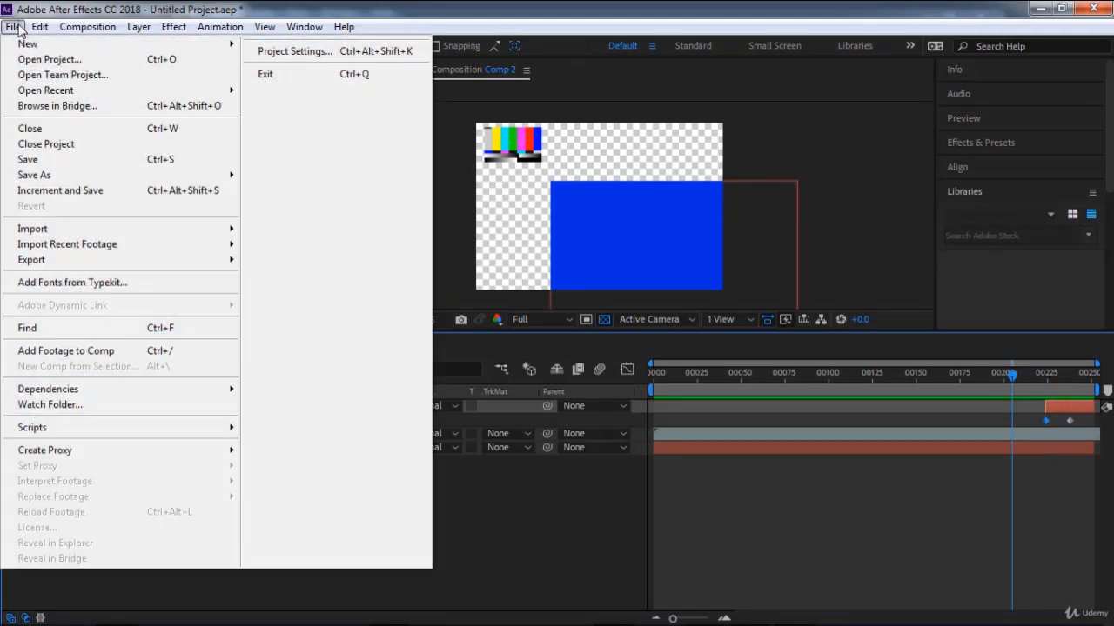
mouse_move(146, 231)
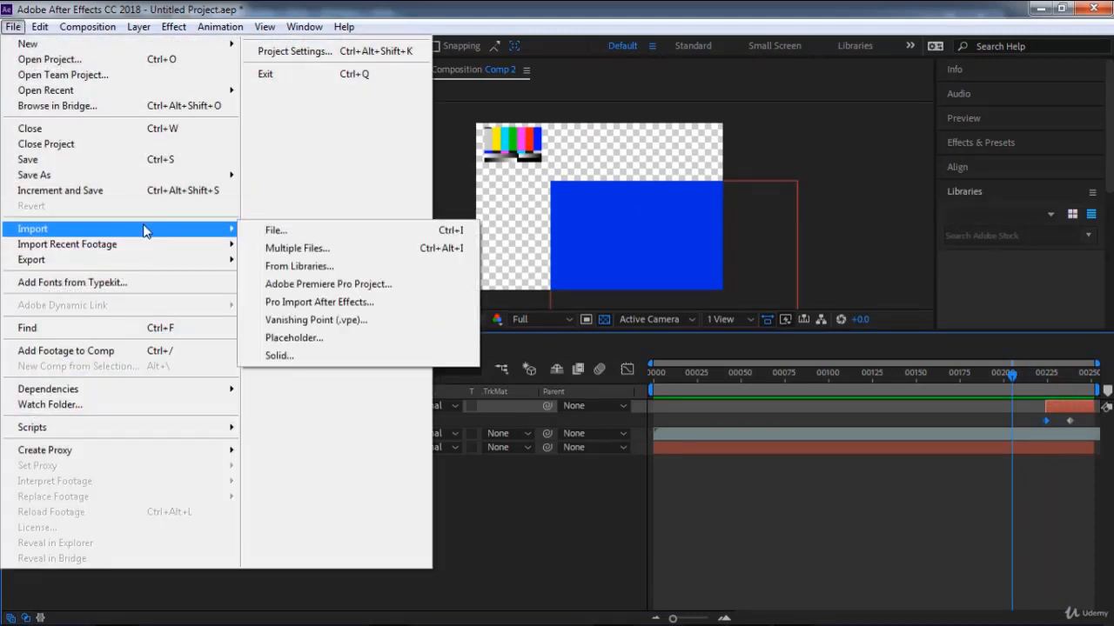
mouse_move(148, 249)
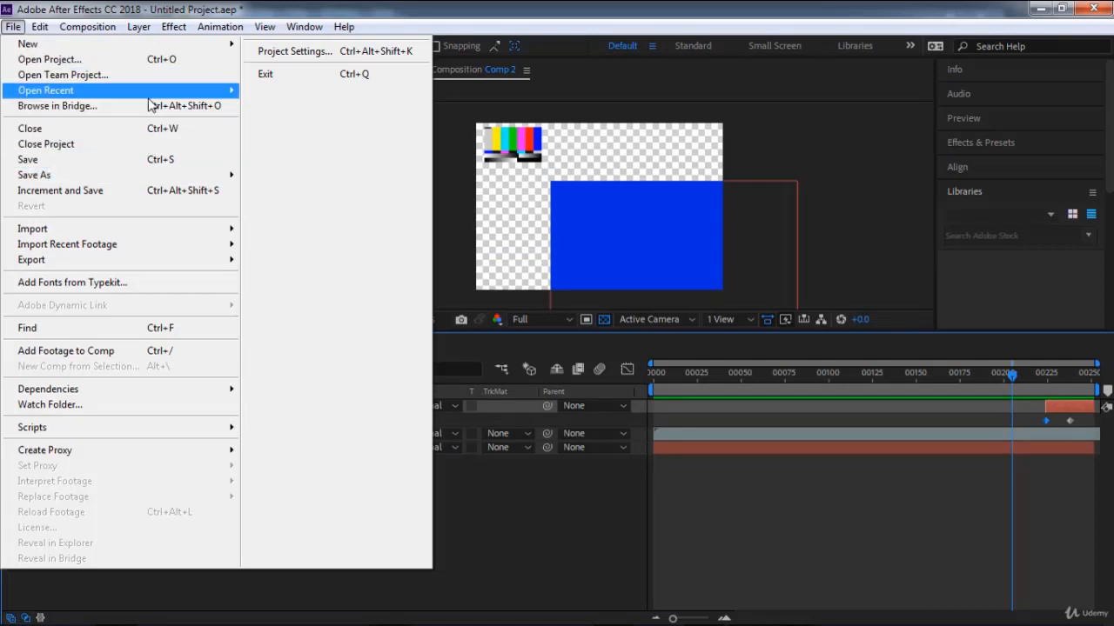
mouse_move(150, 92)
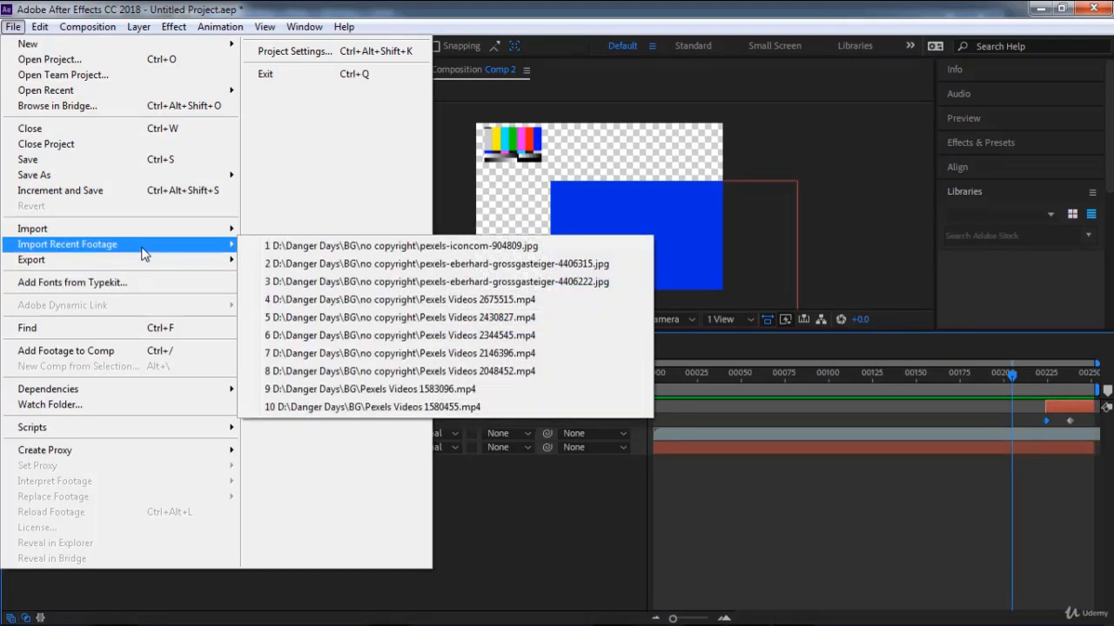
click(466, 335)
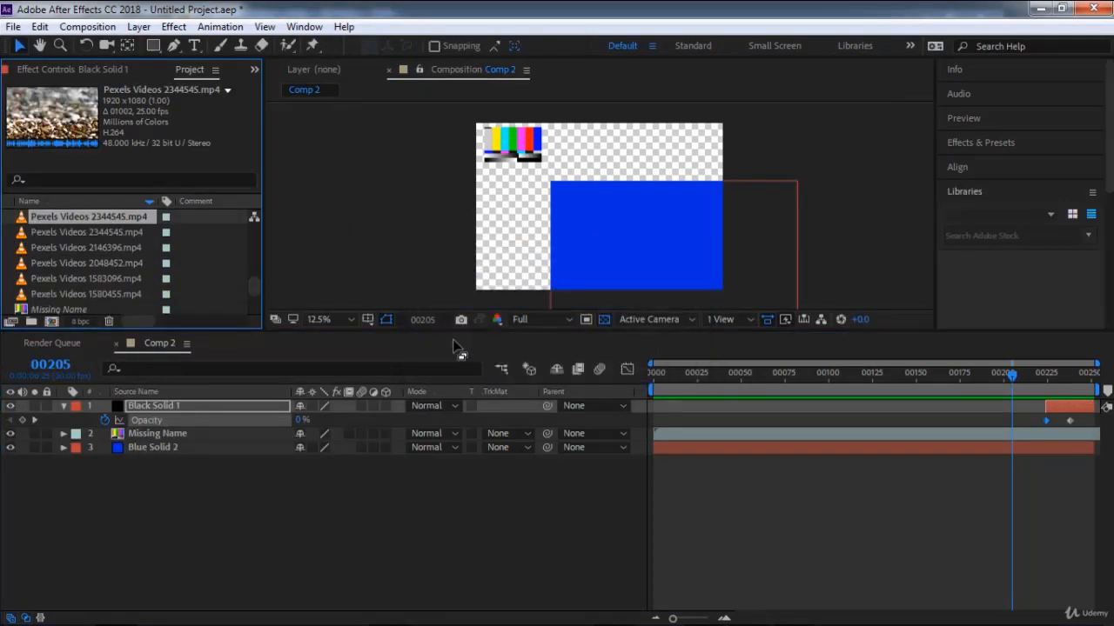
Add the imported Pexels Videos 2344545.mp4 clip as Comp 2's top layer and view the frame at 52.
drag(71, 218, 139, 407)
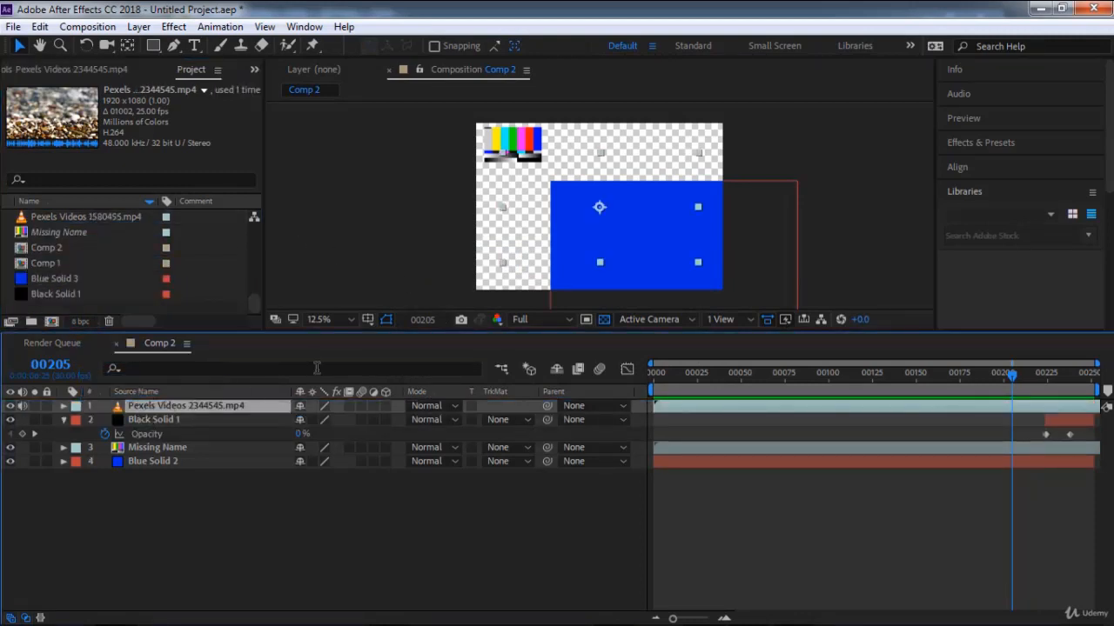
click(745, 377)
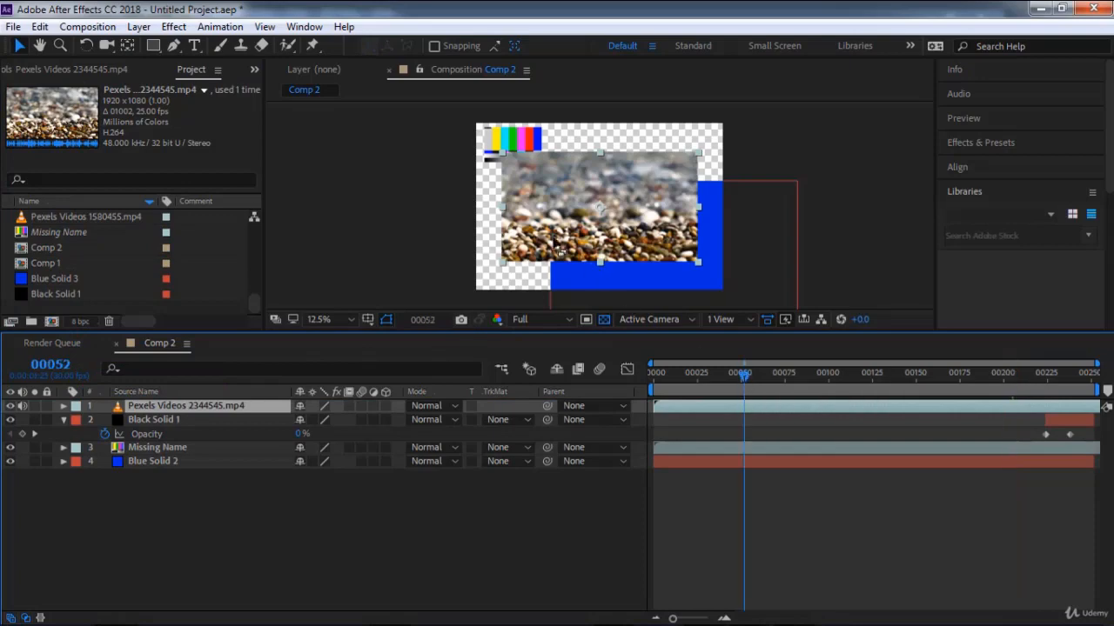
Import pexels-eberhard-grossgasteiger-4406315.jpg from the recent footage, add it as Comp 2's top layer and shift it upward in the frame.
click(13, 27)
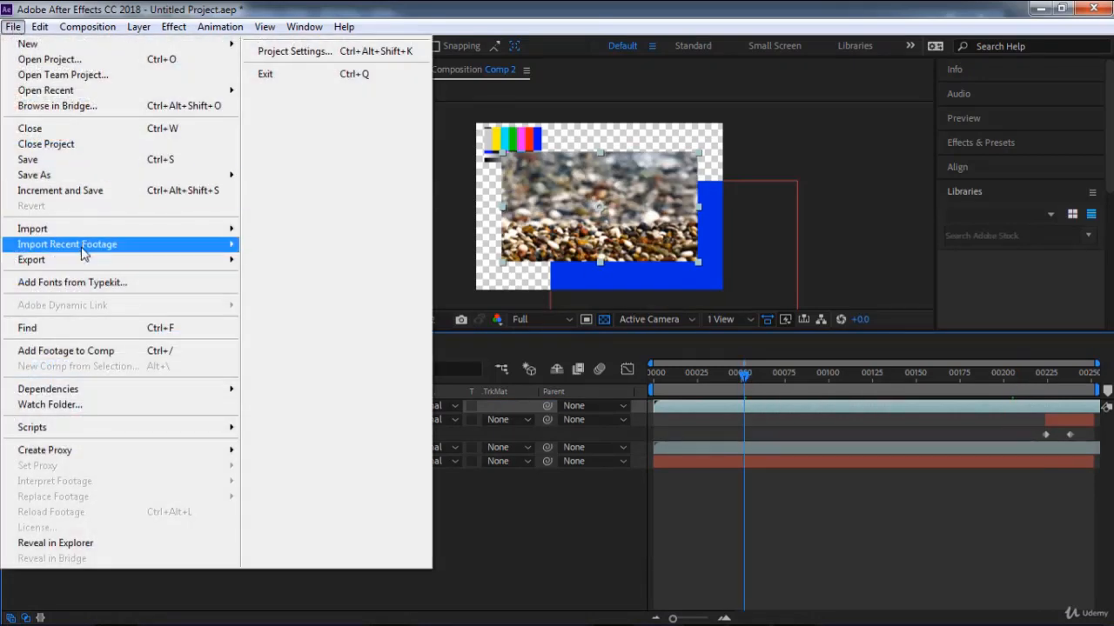
mouse_move(153, 251)
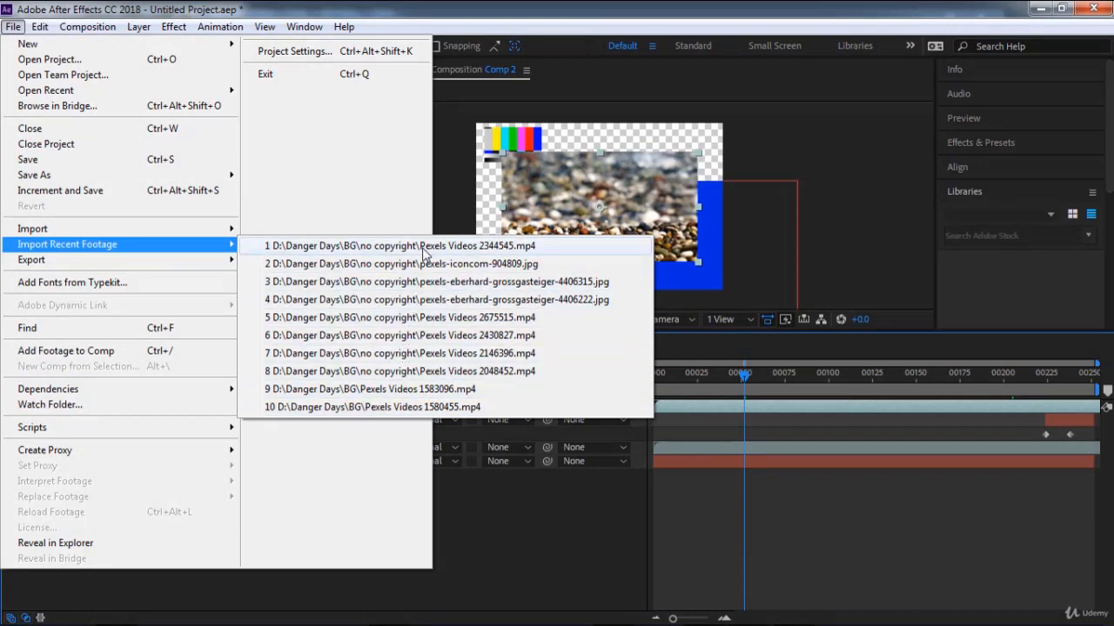
click(509, 287)
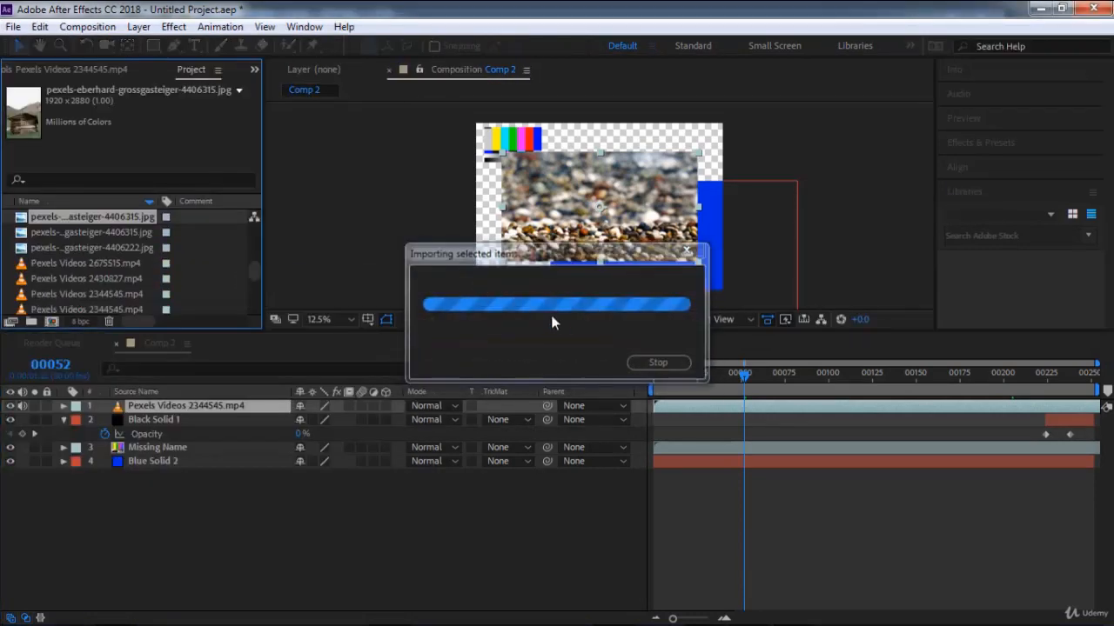
drag(119, 226, 184, 417)
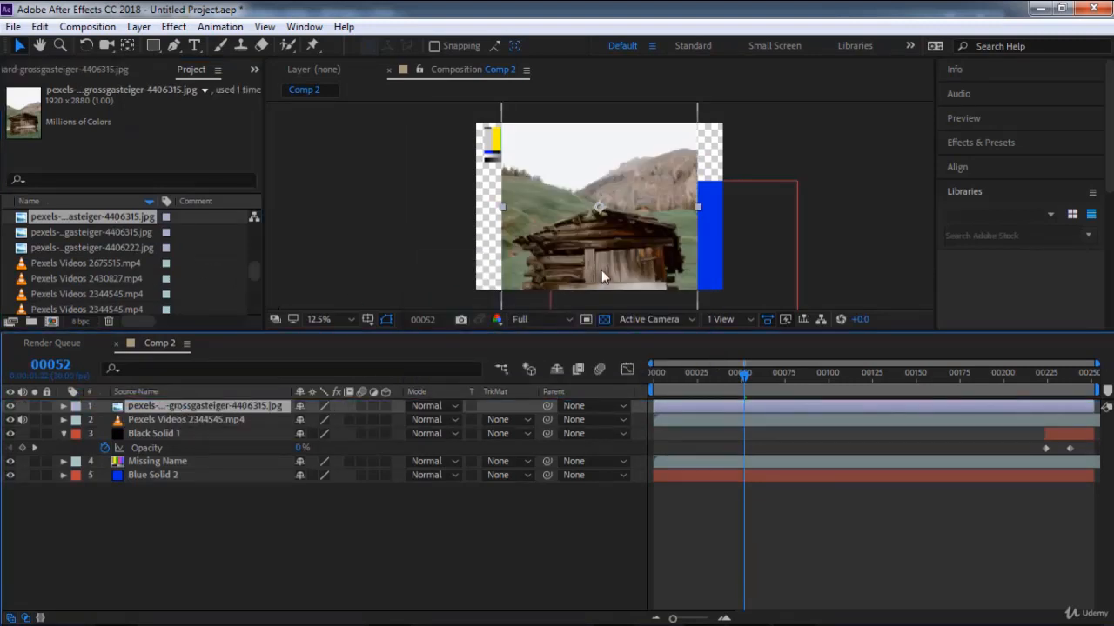
drag(601, 269, 594, 202)
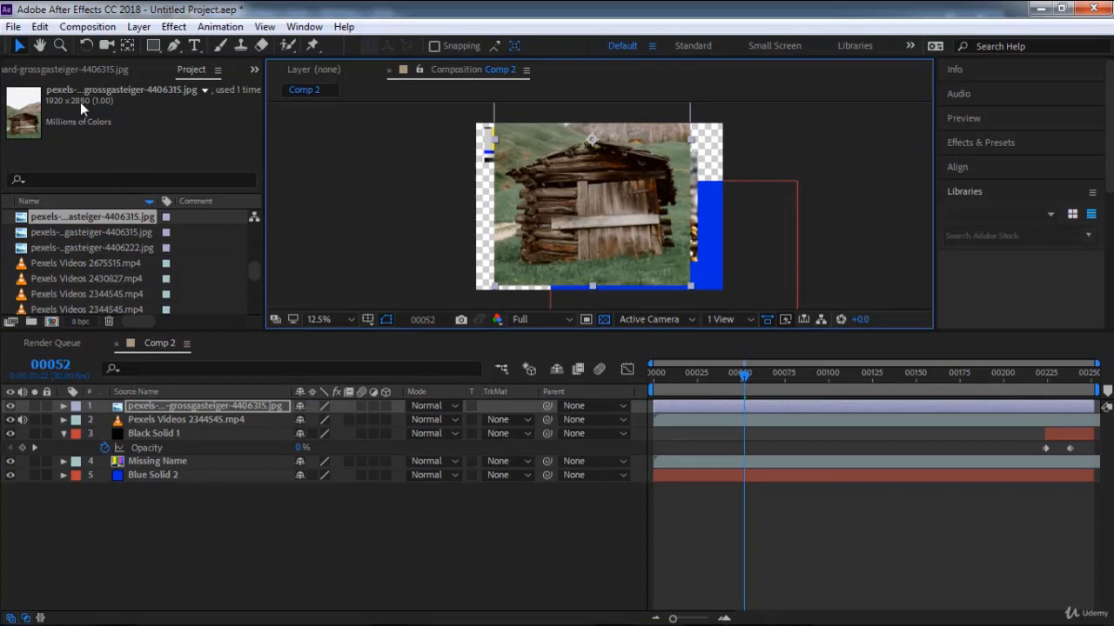
Add Comp 2 to the render queue twice, once as an export and once through the composition commands.
click(14, 26)
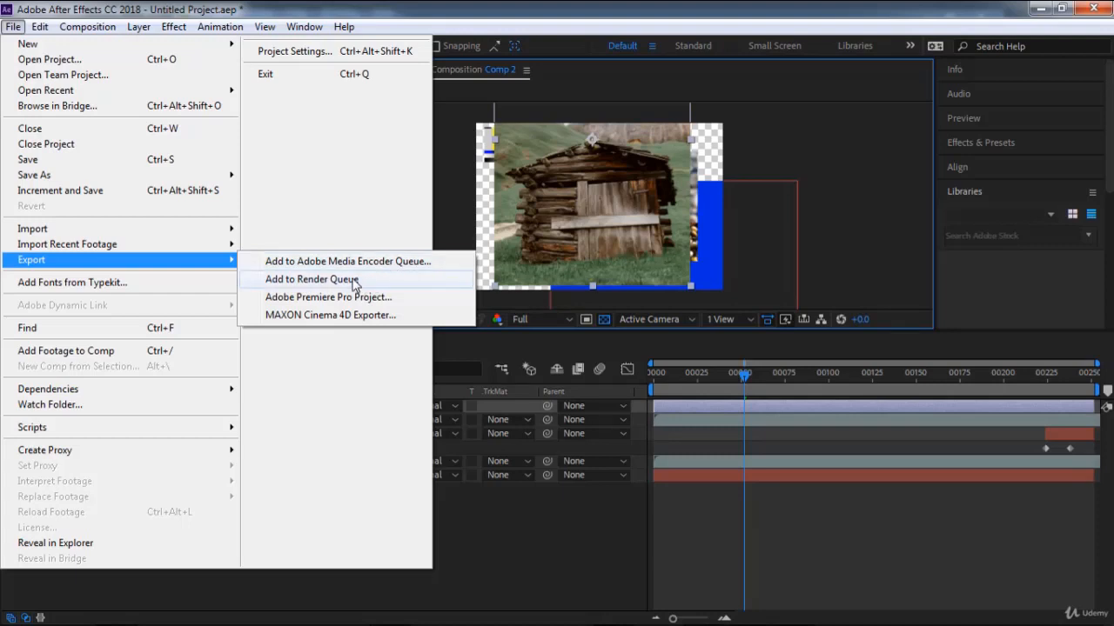
click(311, 279)
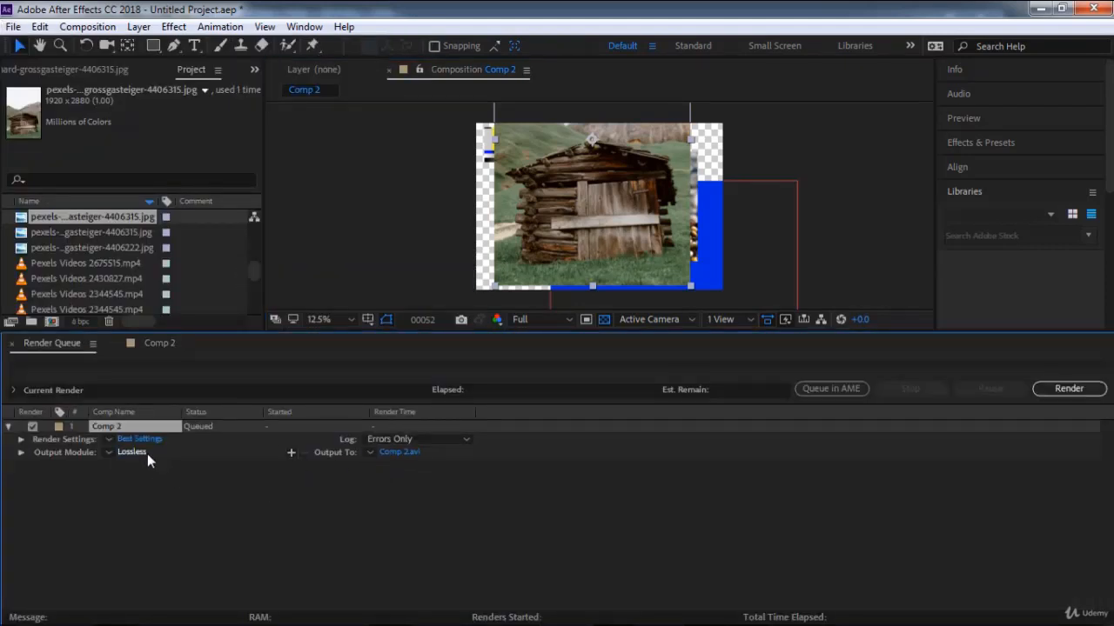
click(159, 342)
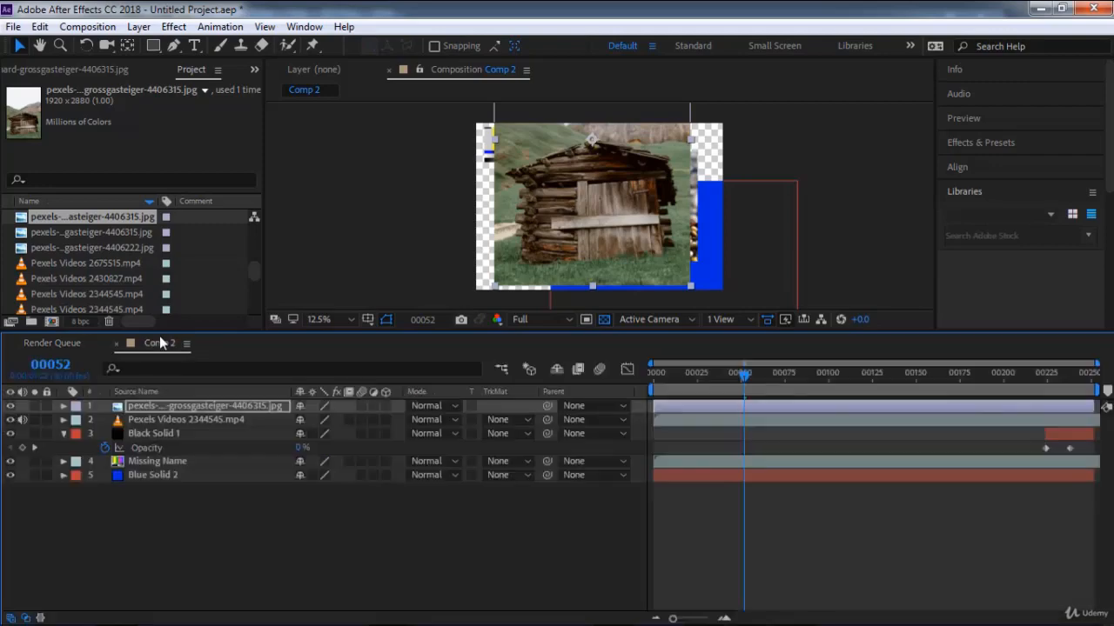
click(87, 26)
click(130, 166)
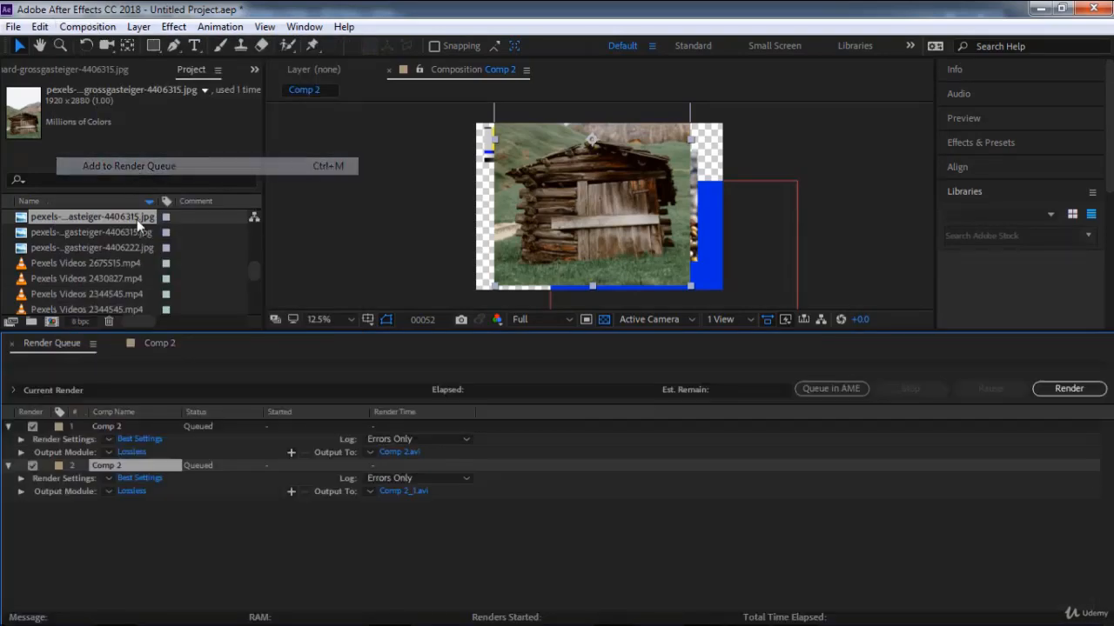
Open the Typekit page for adding fonts in the browser and close it again.
click(13, 26)
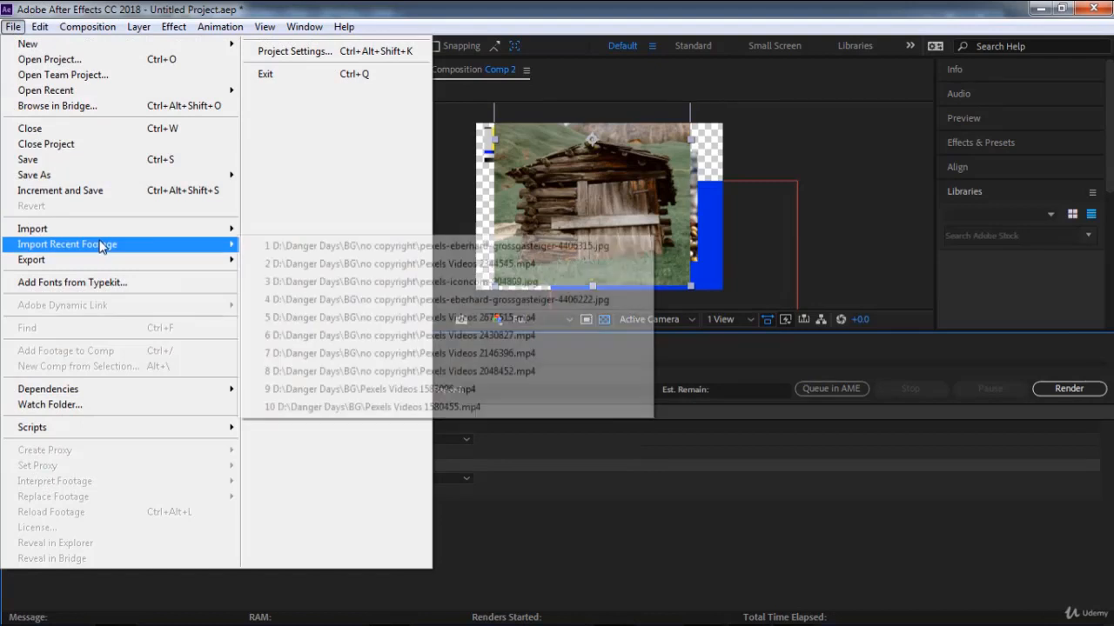
mouse_move(43, 260)
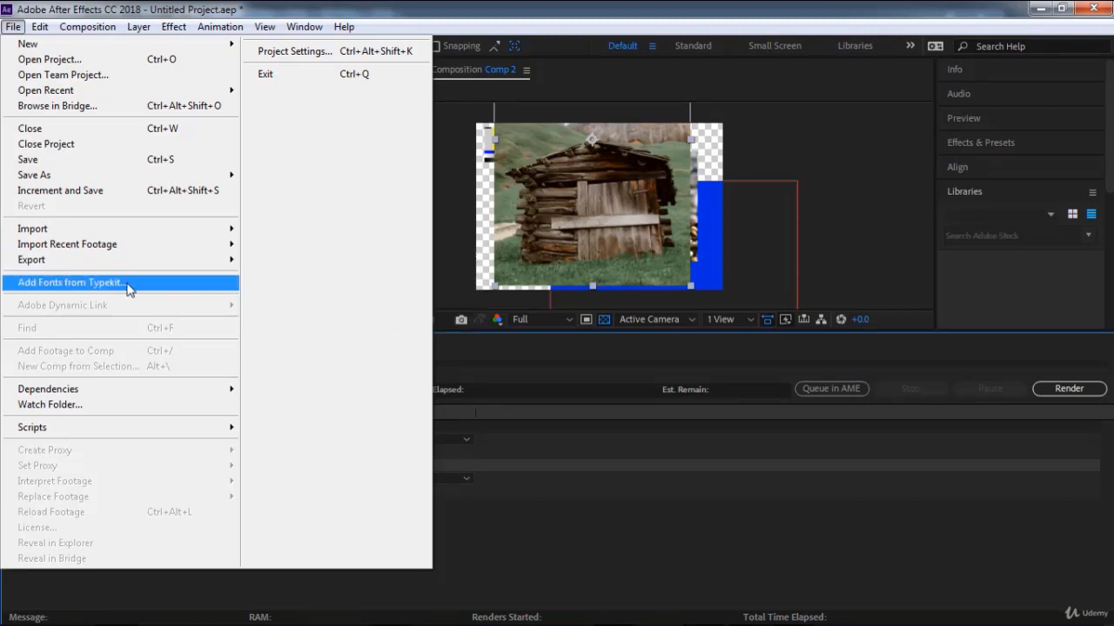
click(128, 285)
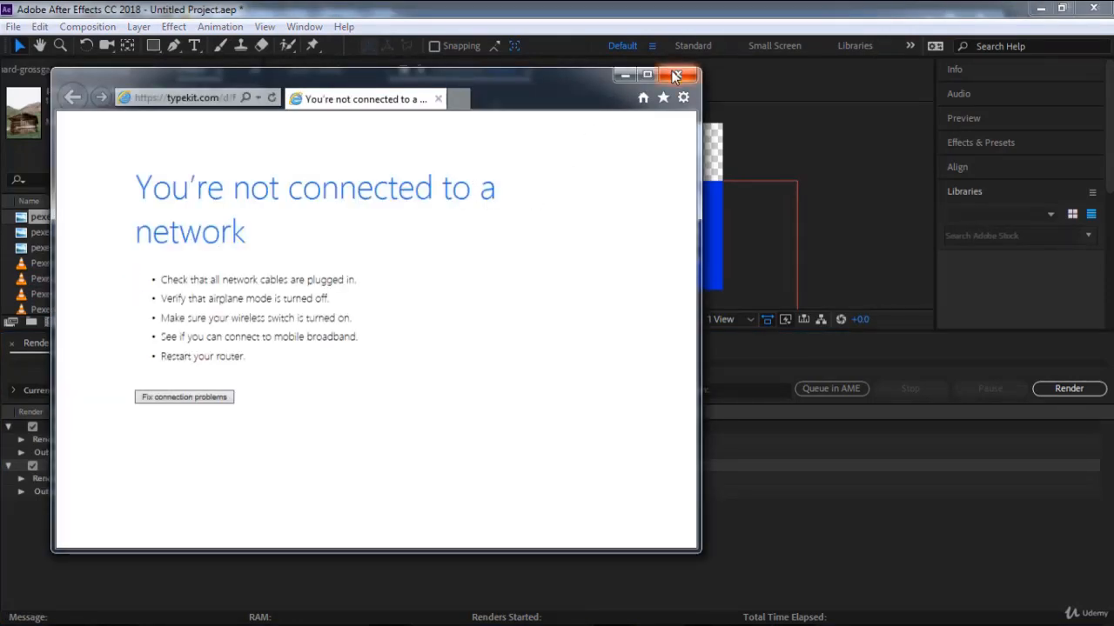
click(676, 75)
click(13, 27)
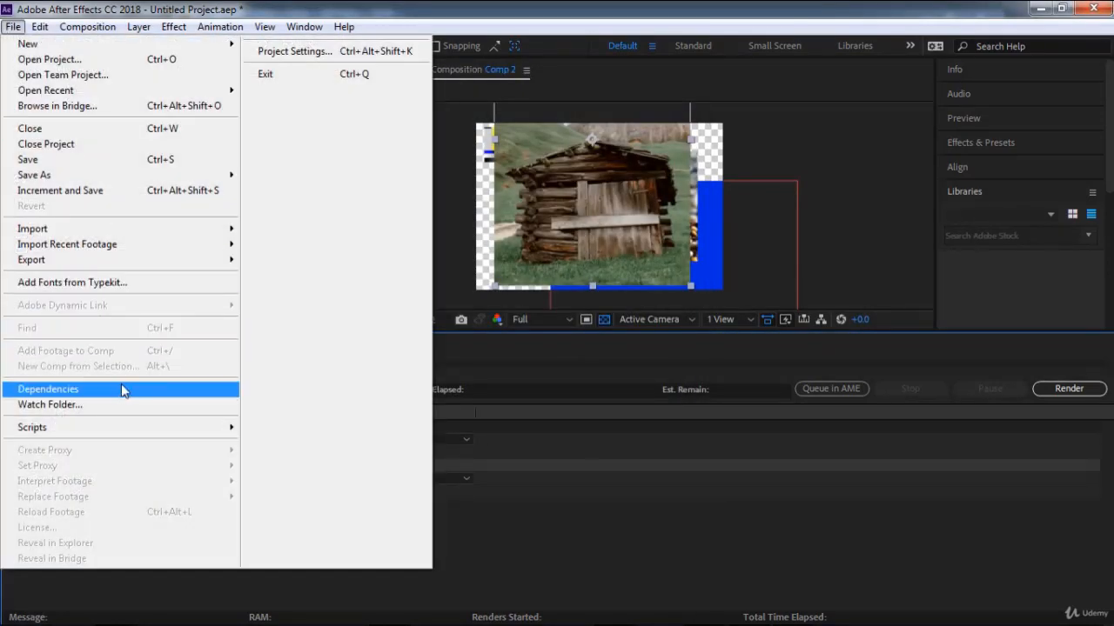
mouse_move(121, 389)
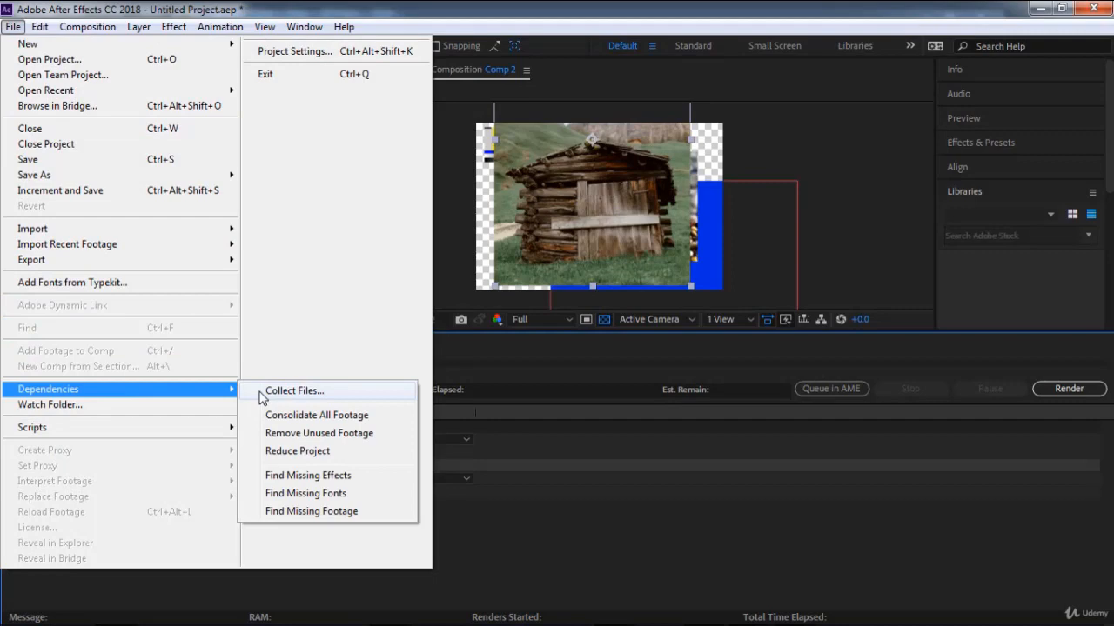
click(581, 451)
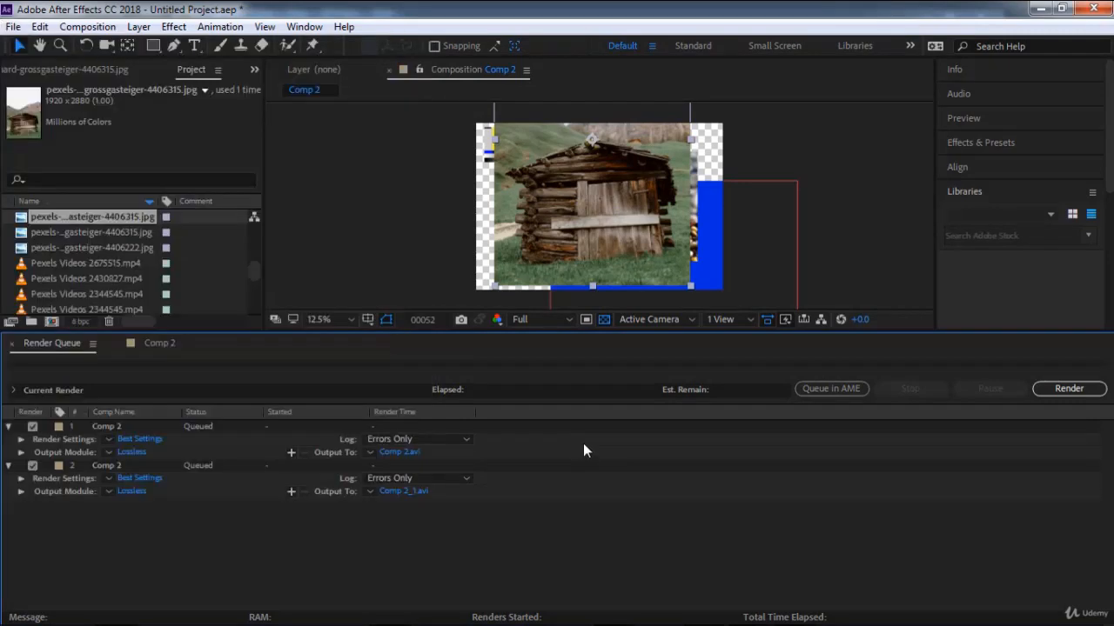
Spread out Comp 2's layers: cabin image to the left, pebble video to the upper right and blue solid to the lower right.
click(606, 224)
drag(612, 204, 493, 200)
click(617, 188)
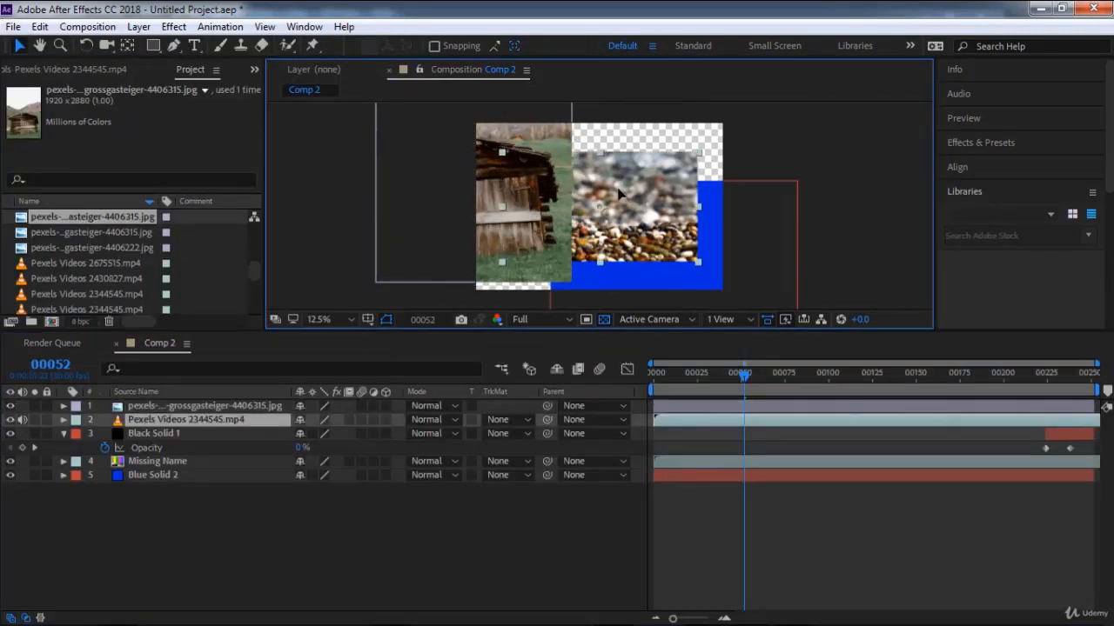
drag(619, 195, 698, 148)
click(678, 256)
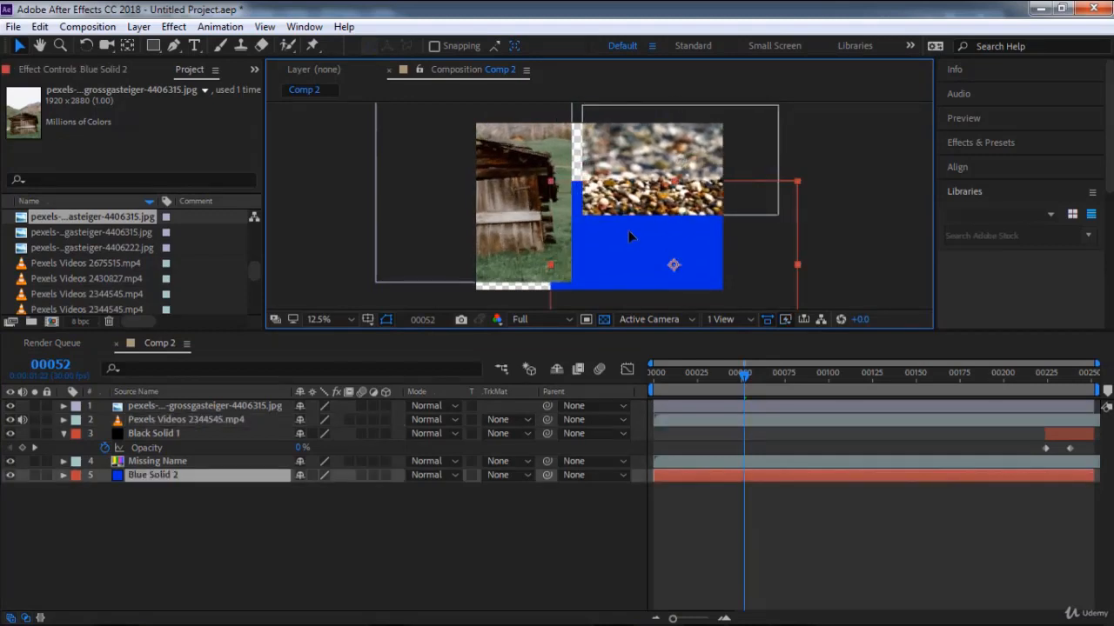
drag(628, 231, 660, 275)
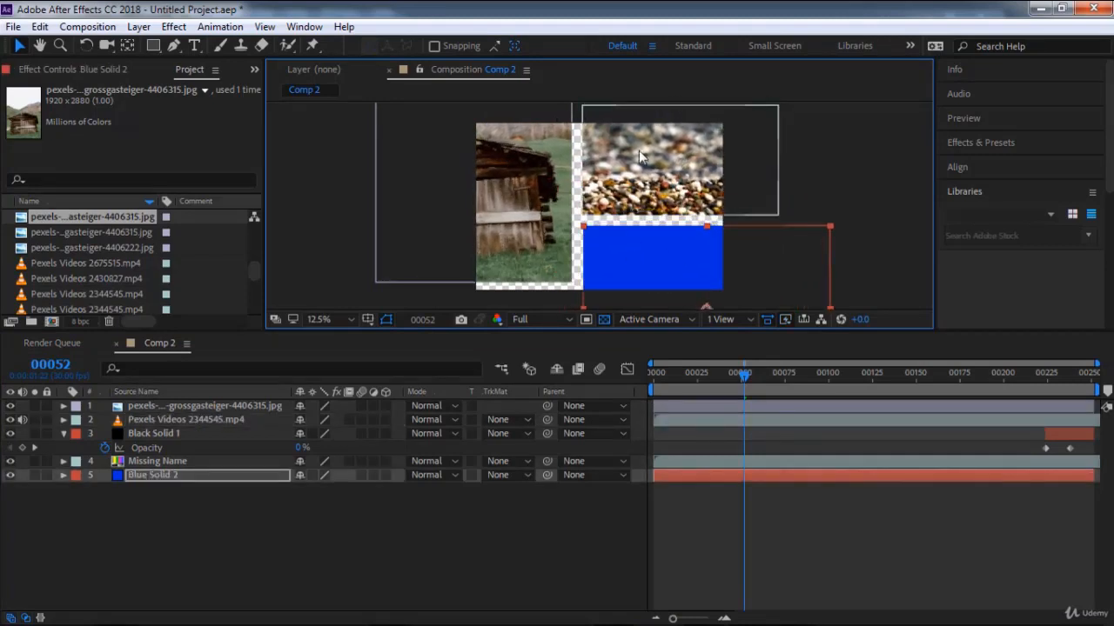
Reposition the cabin image and pebble video so they adjoin, with the video's lower edge meeting the blue solid.
drag(648, 152, 651, 178)
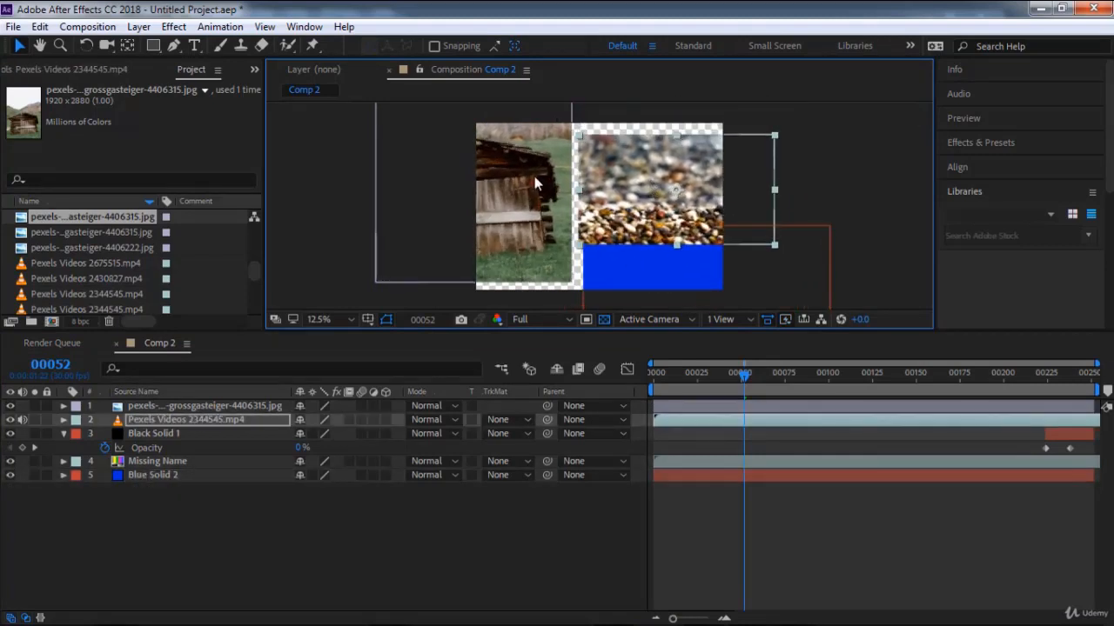
drag(535, 183, 611, 251)
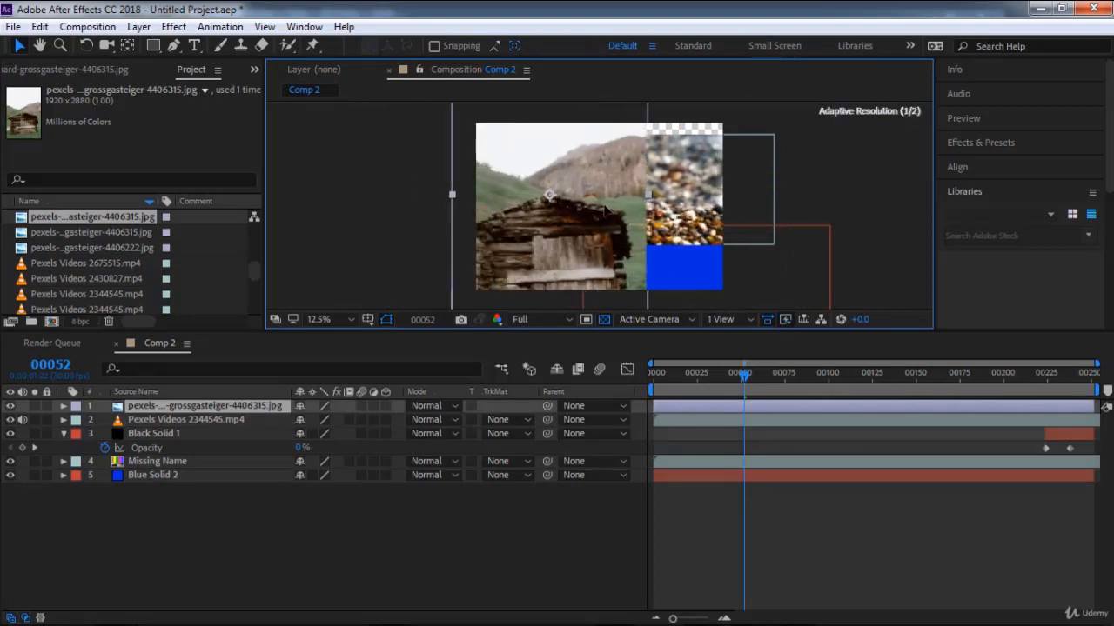
drag(528, 213, 498, 213)
click(660, 179)
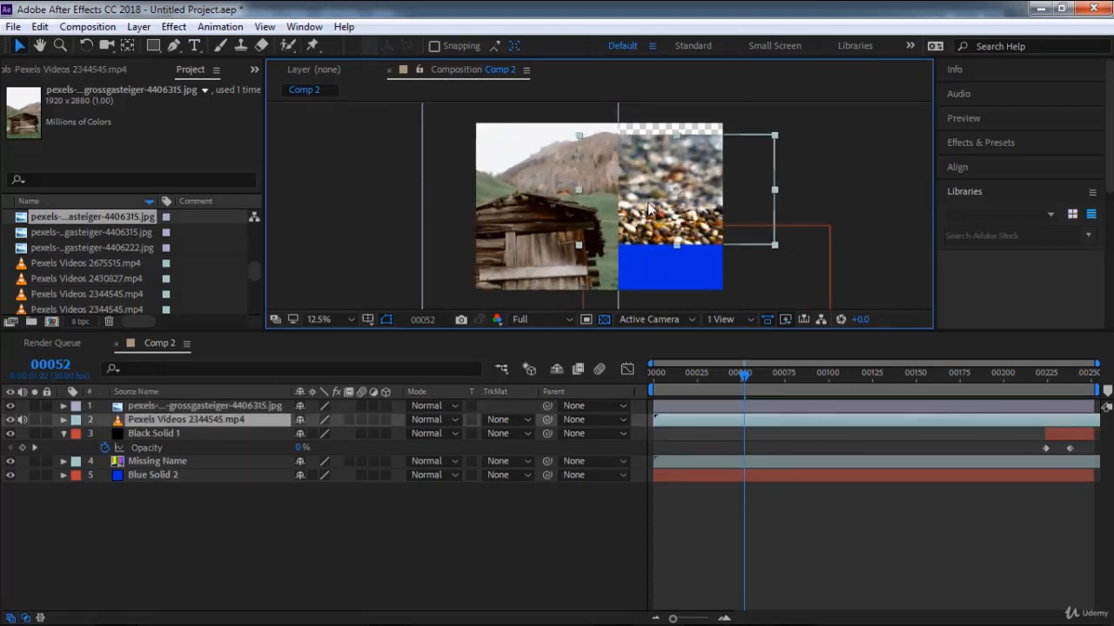
drag(649, 207, 660, 191)
click(561, 207)
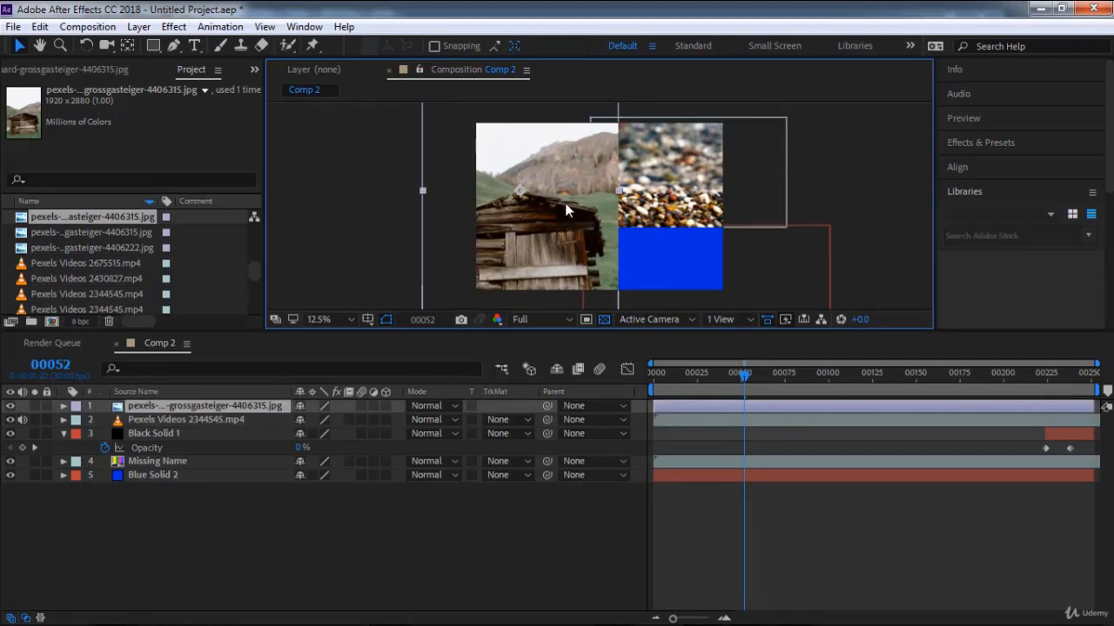
click(598, 219)
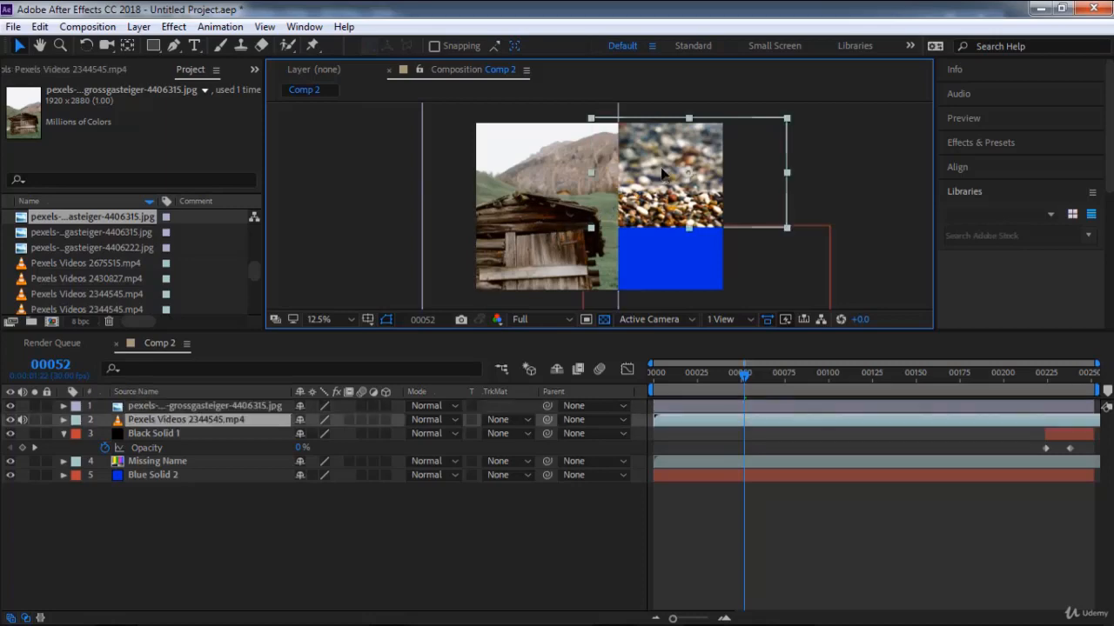
Save the project as Untitled Project4 in the desktop's New folder.
click(14, 26)
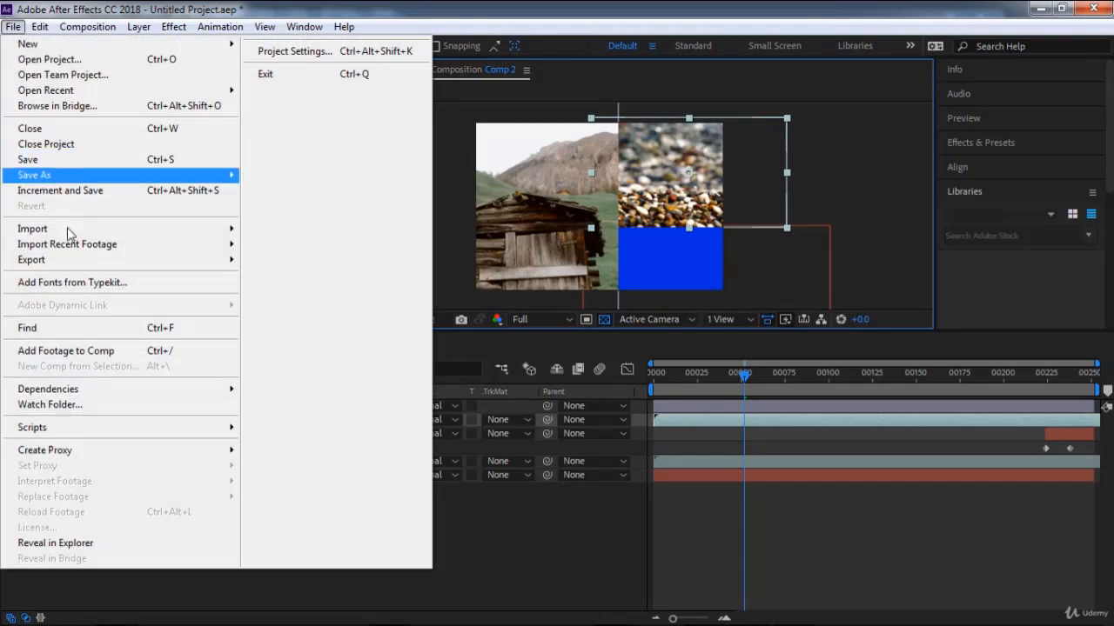
click(502, 198)
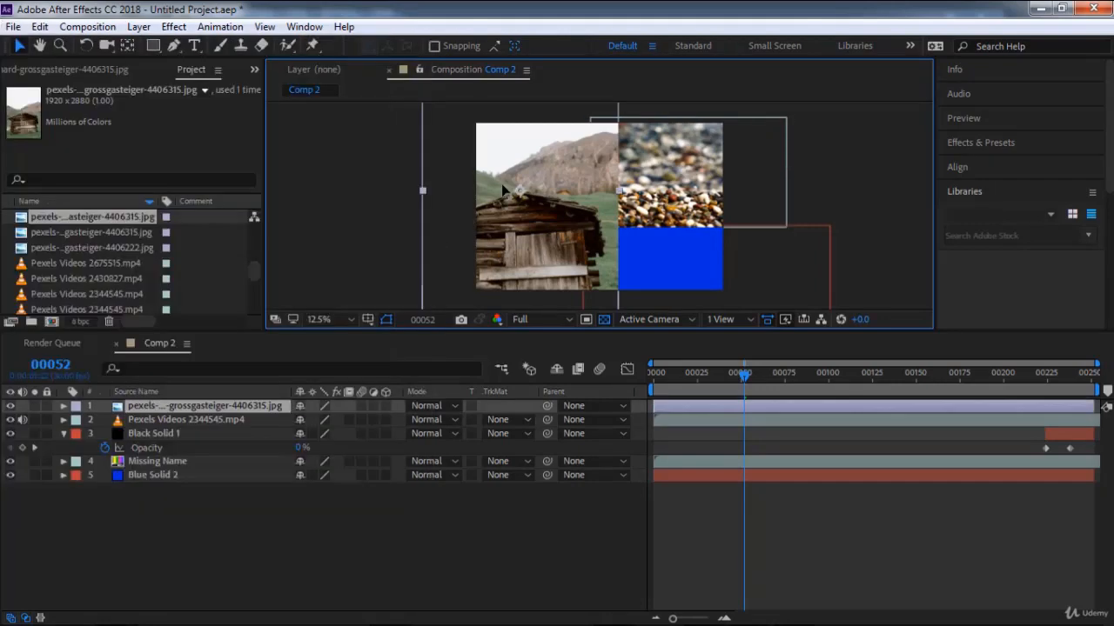
click(7, 28)
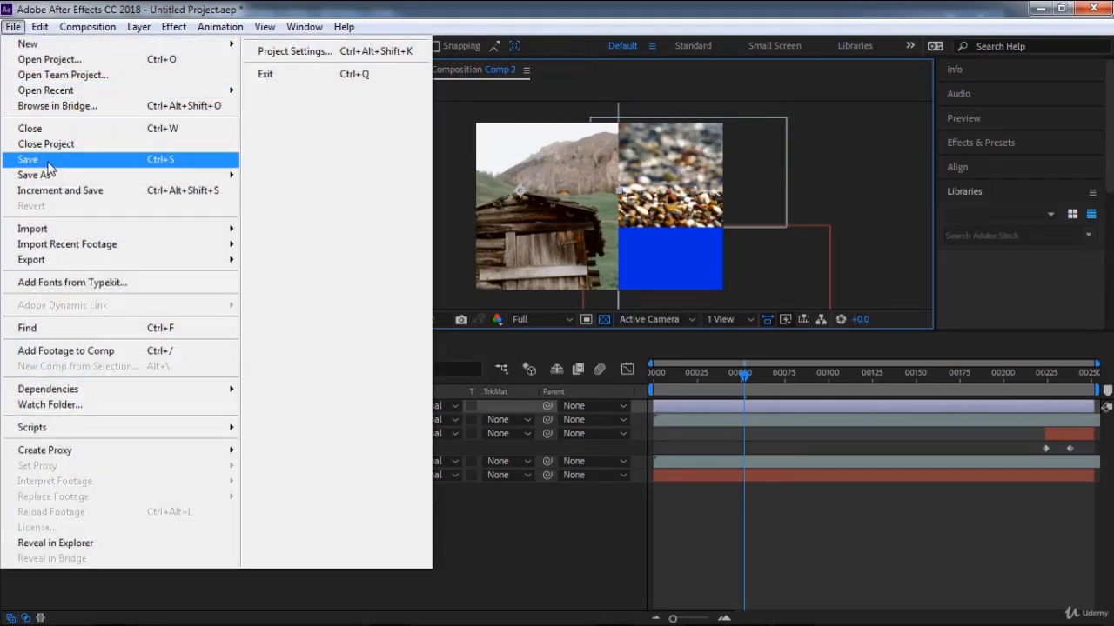
click(47, 161)
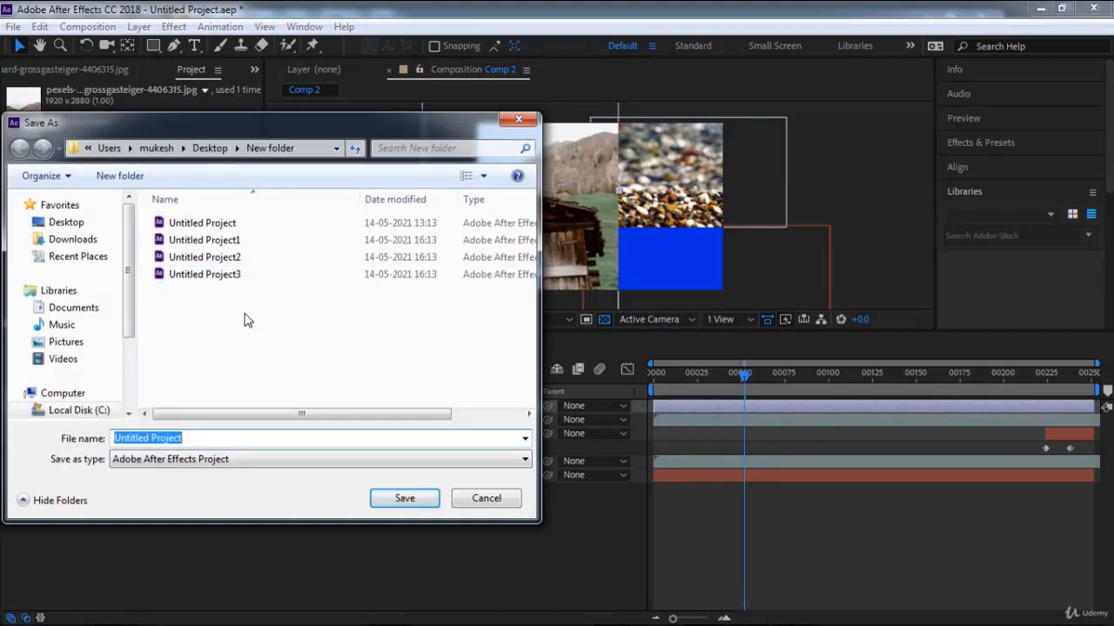
click(229, 283)
click(233, 440)
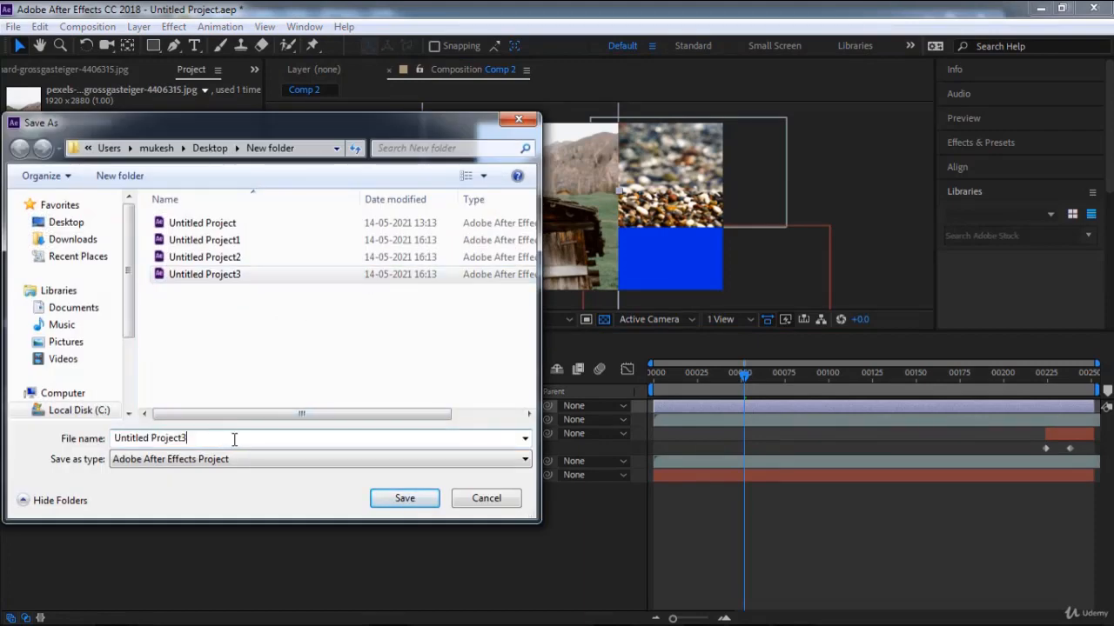
key(BackSpace)
text(4)
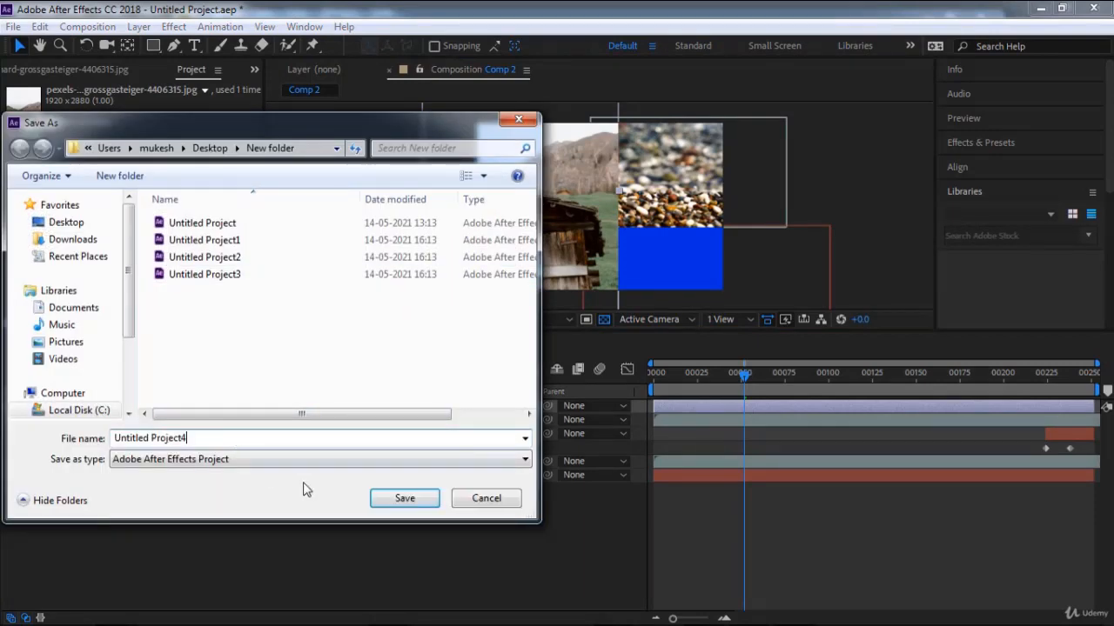
click(398, 497)
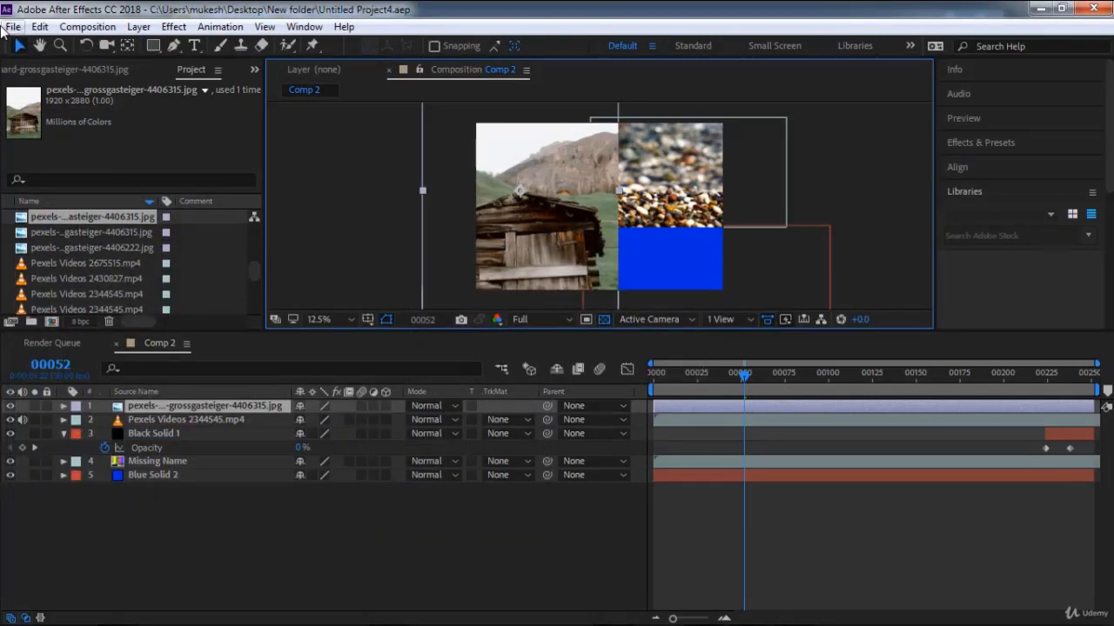
Start the Collect Files operation for the project with the source files option kept at All.
click(10, 27)
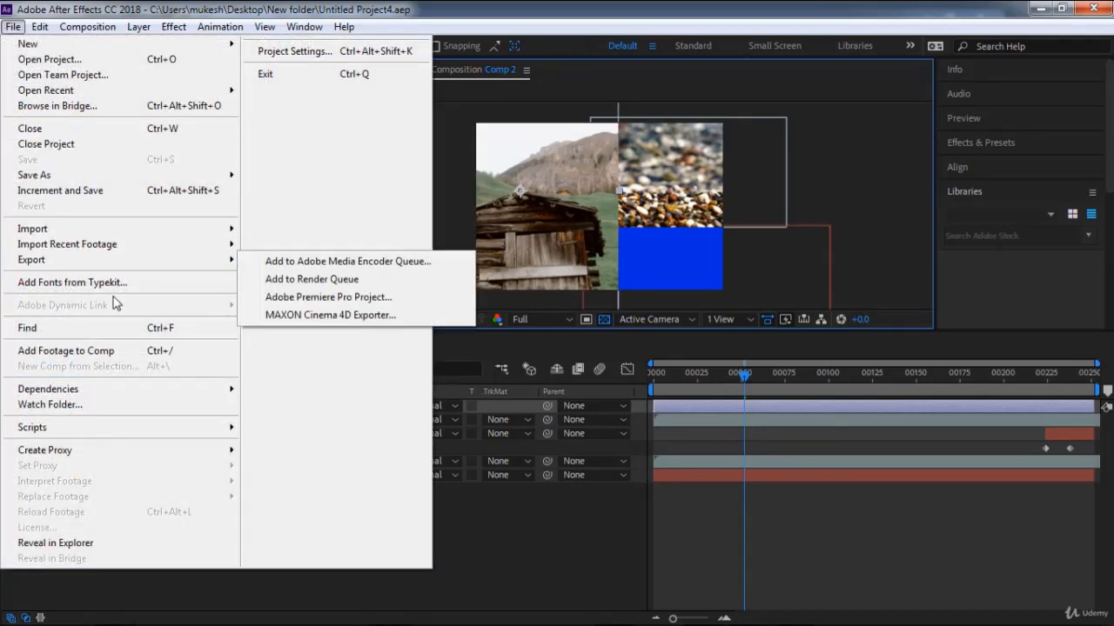
mouse_move(132, 390)
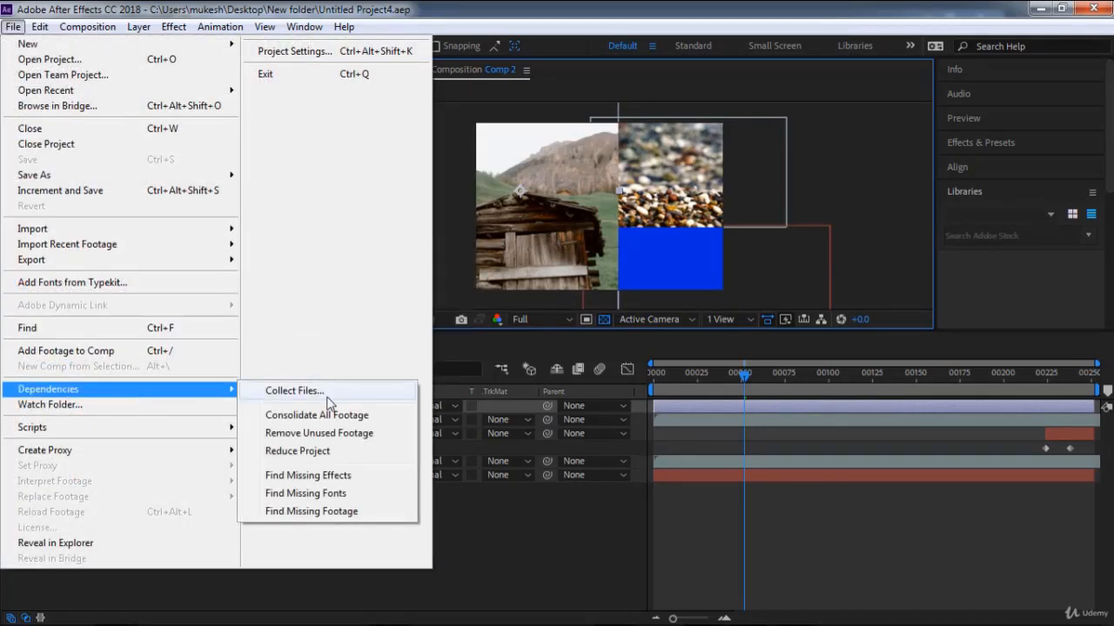
click(391, 391)
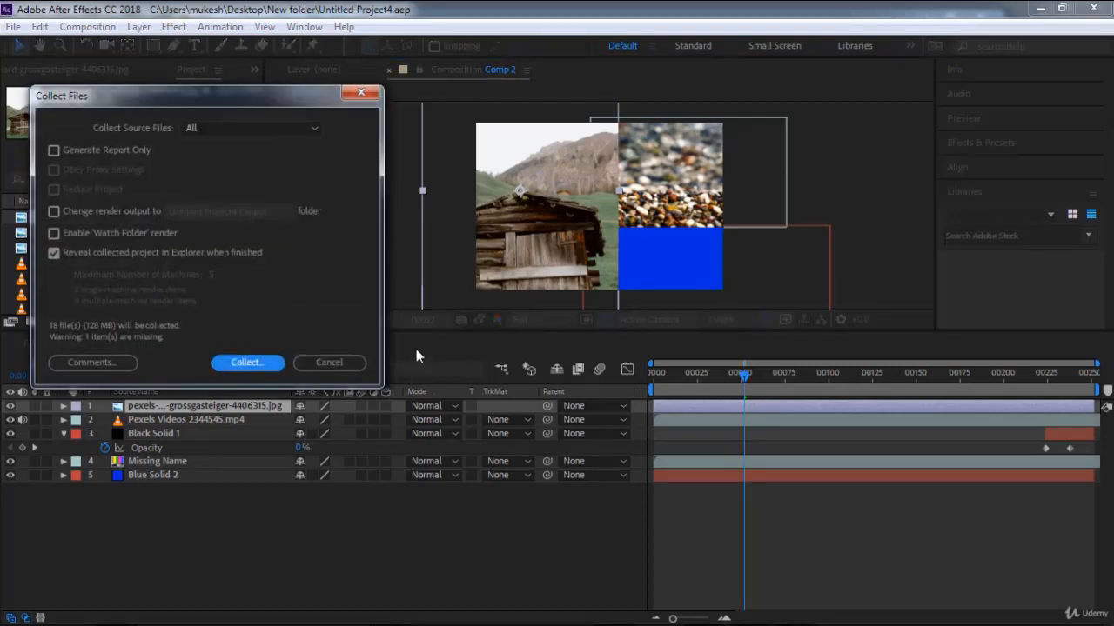
click(211, 129)
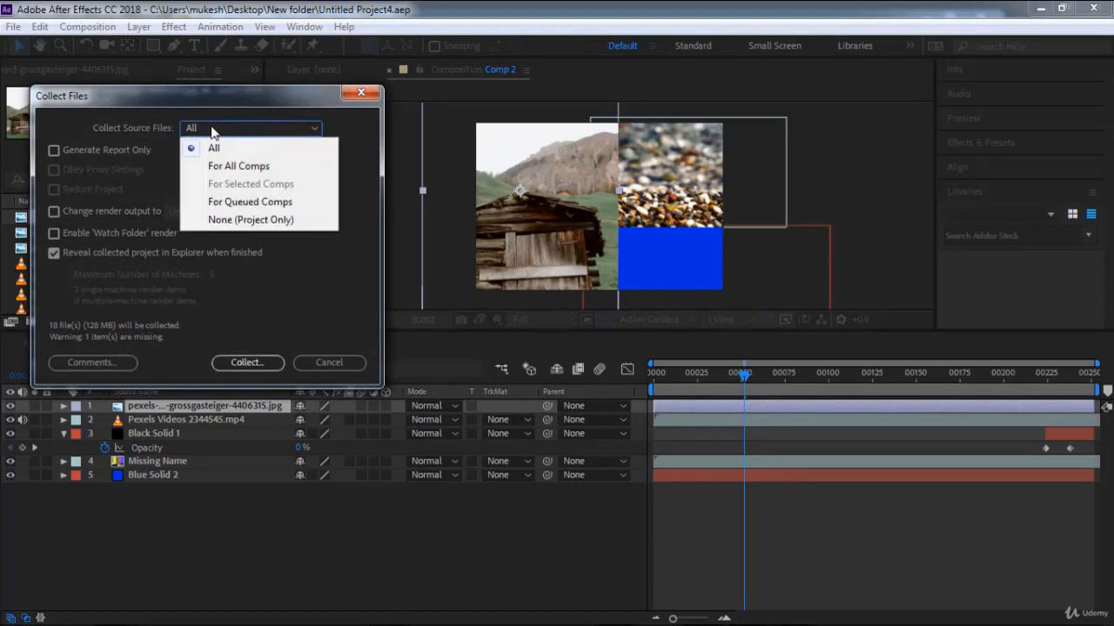
click(211, 129)
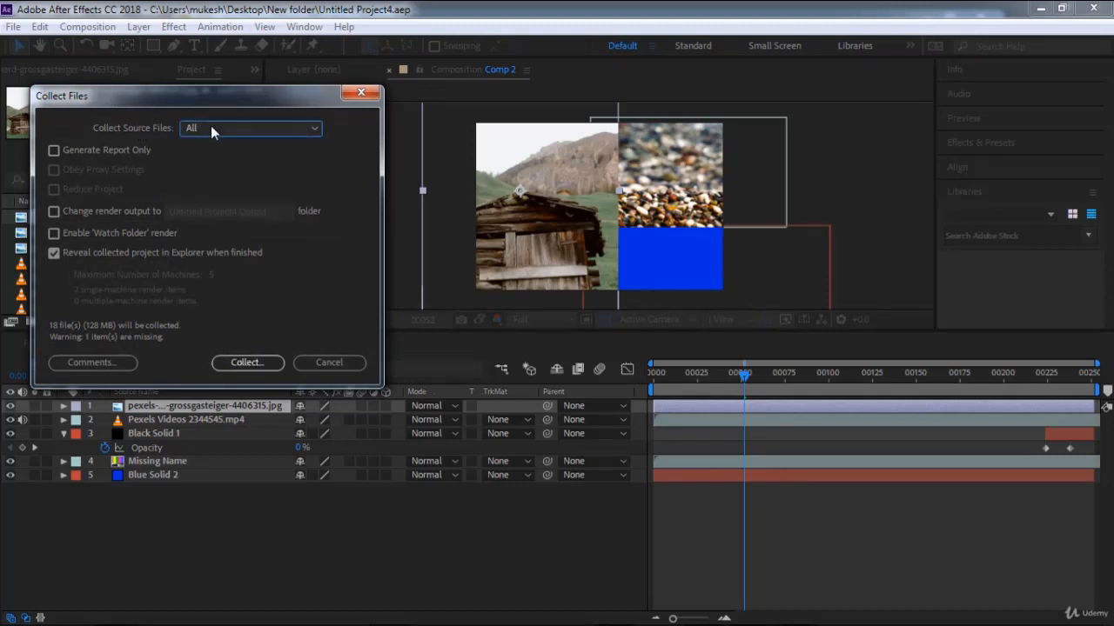
click(247, 363)
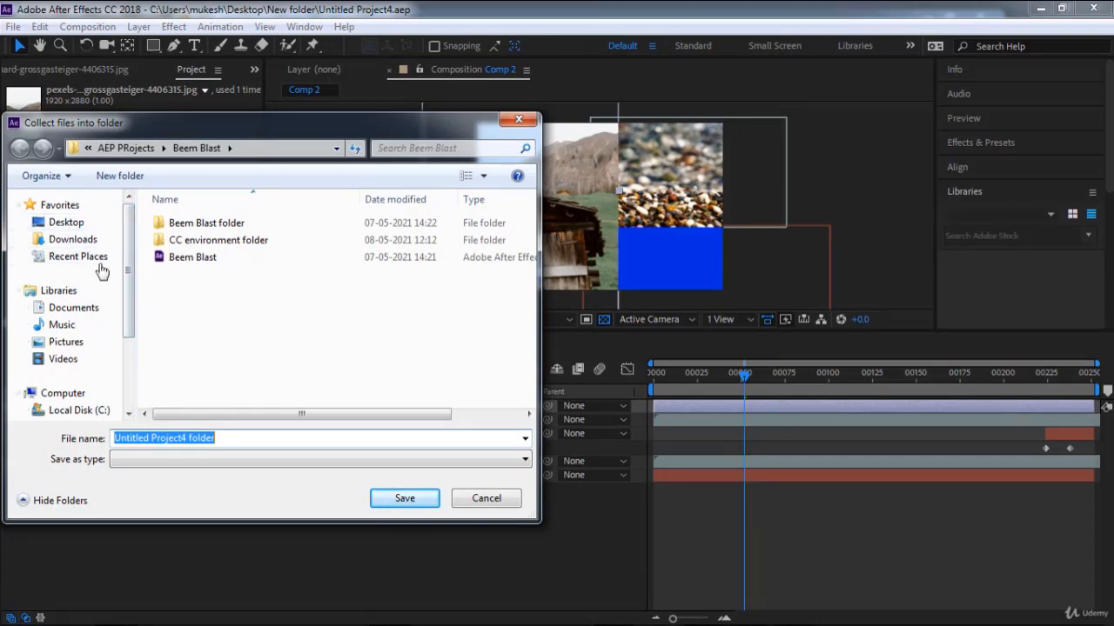
Create a new folder on the desktop and collect the project files into it as "Untitled Project4 folder".
click(68, 223)
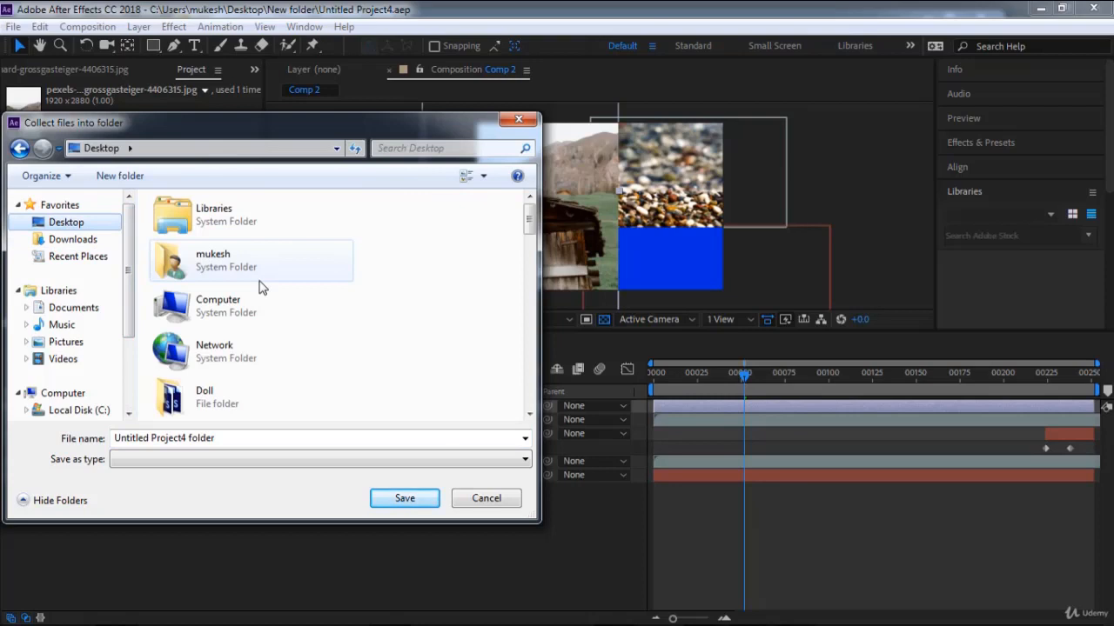
click(261, 261)
scroll(261, 287, down, 5)
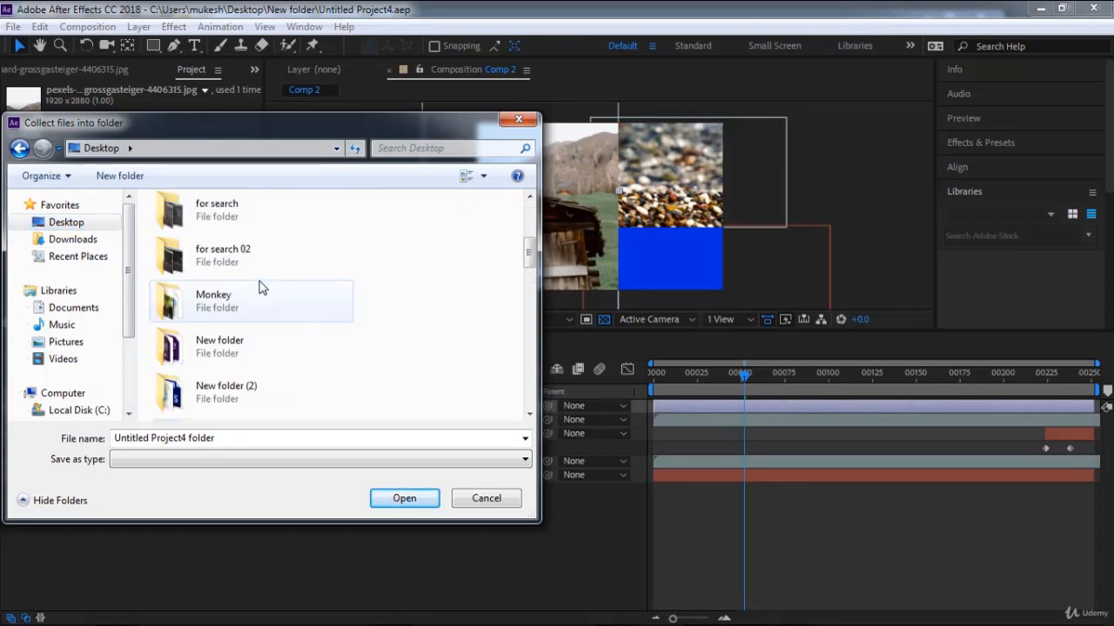
double_click(249, 256)
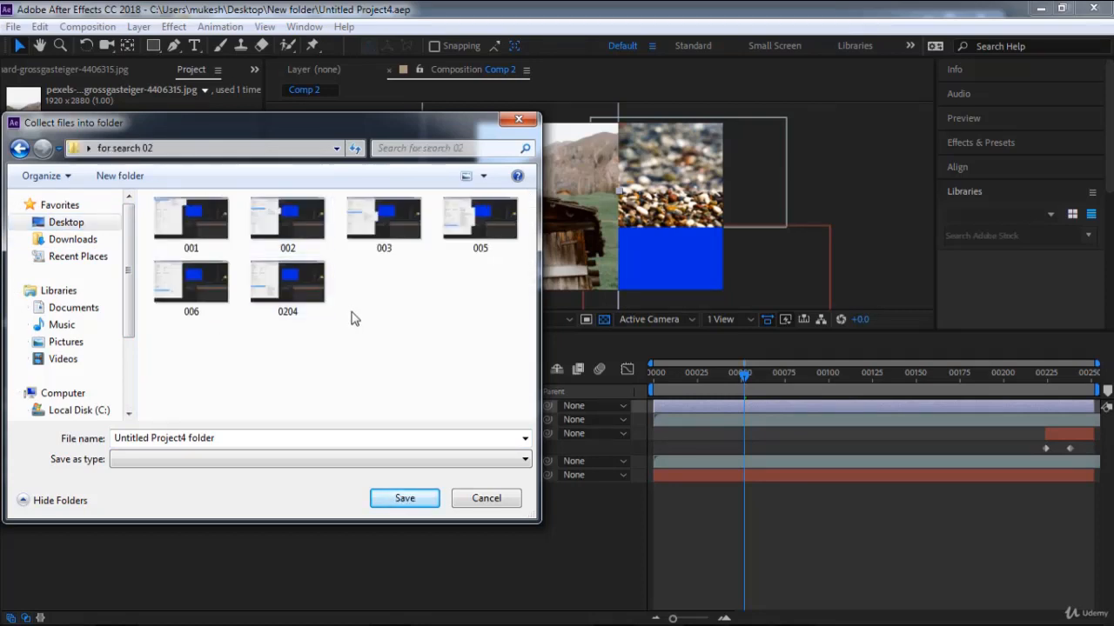
click(20, 150)
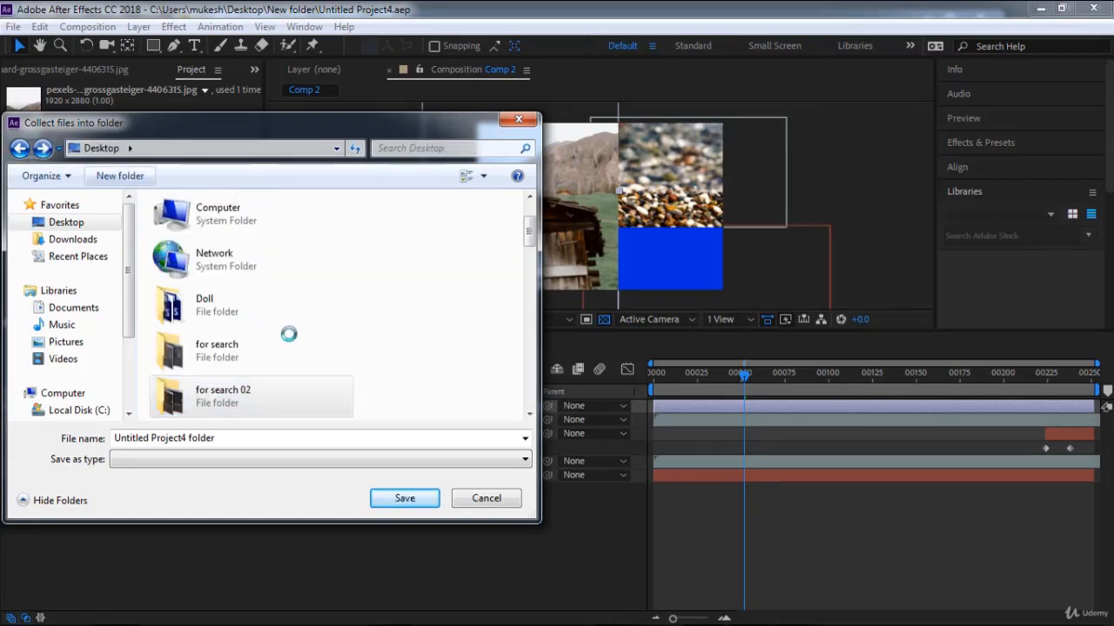
key(Return)
key(Return)
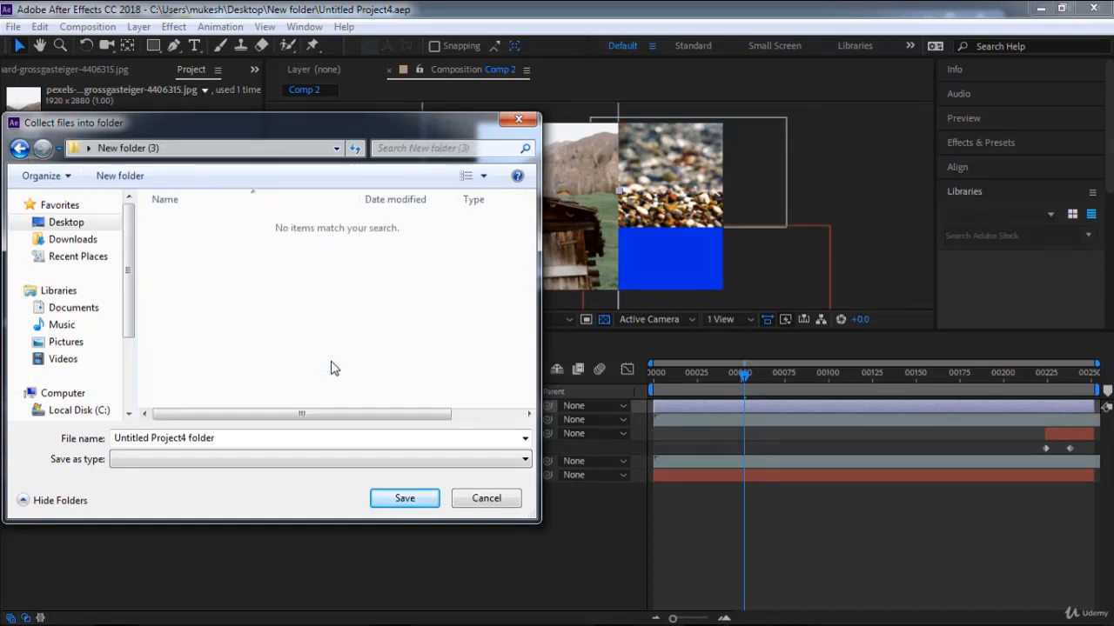
click(407, 503)
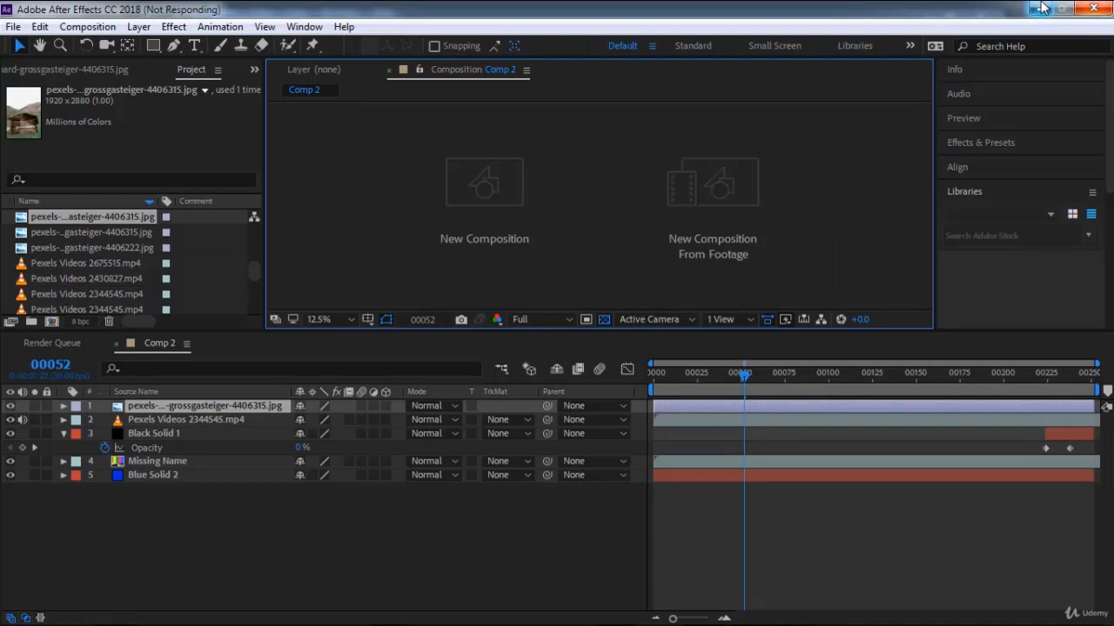
Minimize After Effects and close the unresponsive Adobe Bridge CS6 program.
click(1043, 10)
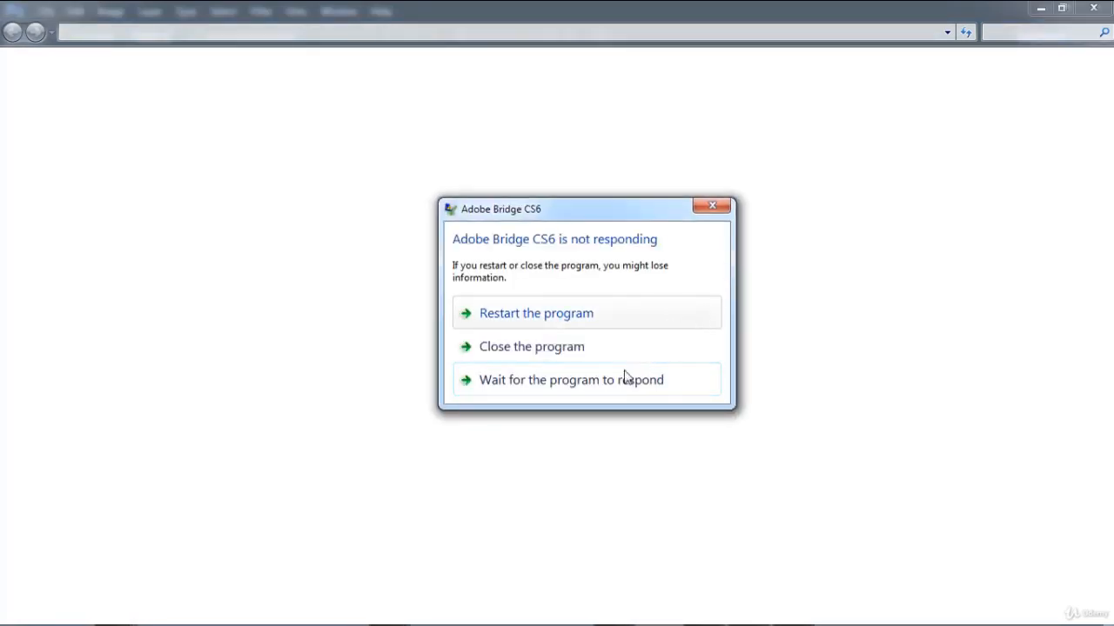
click(555, 347)
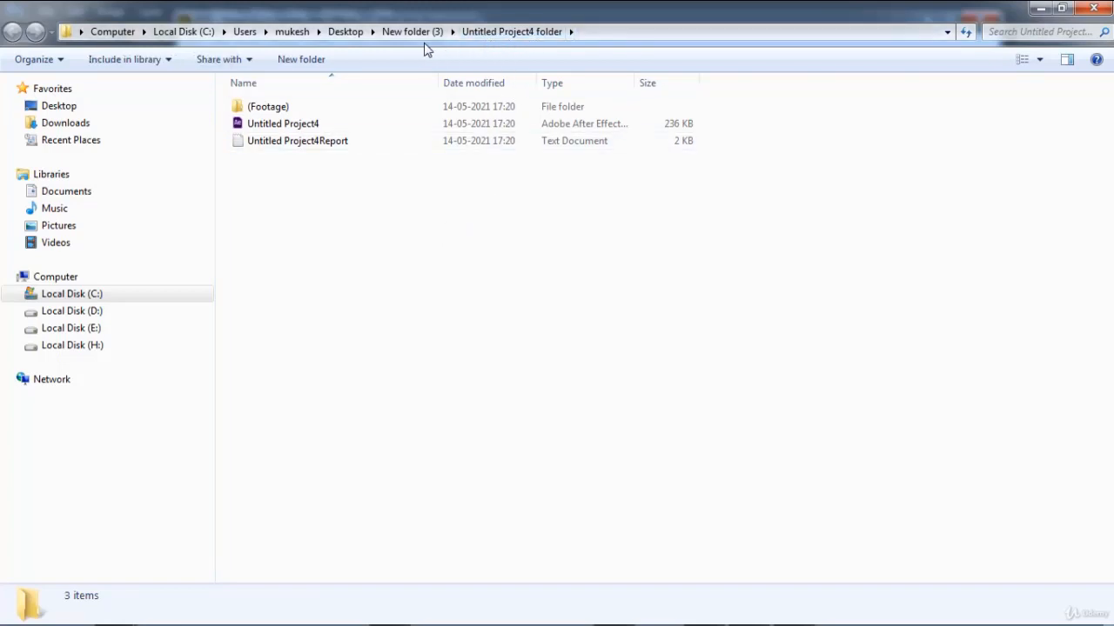
Examine the collected Untitled Project4 file and the source media inside the (Footage) folder.
drag(334, 120, 269, 135)
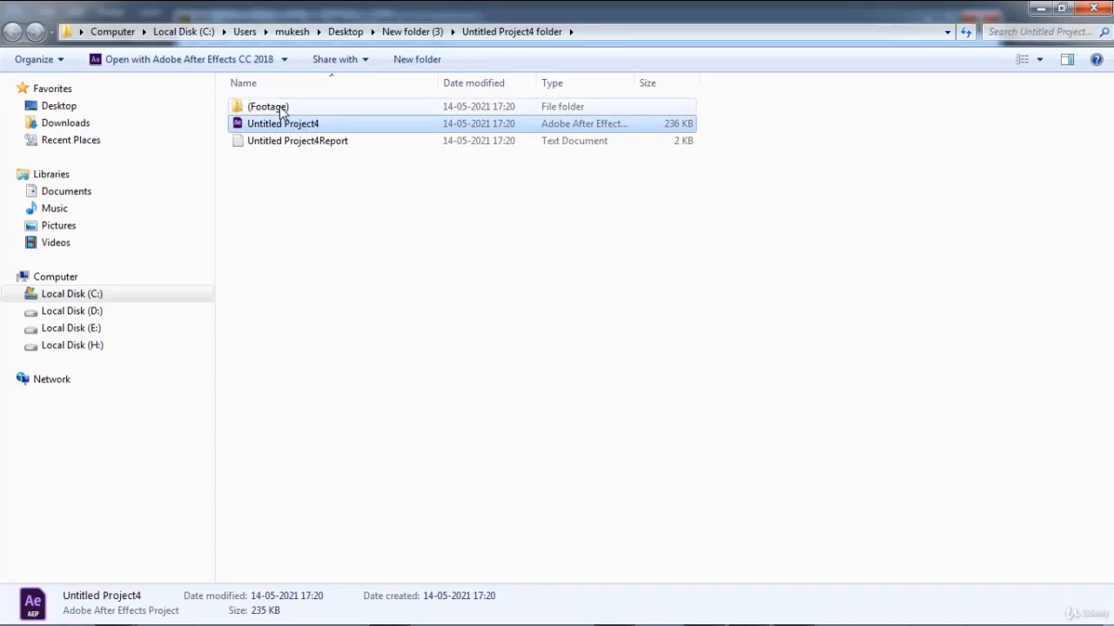
click(279, 107)
double_click(277, 108)
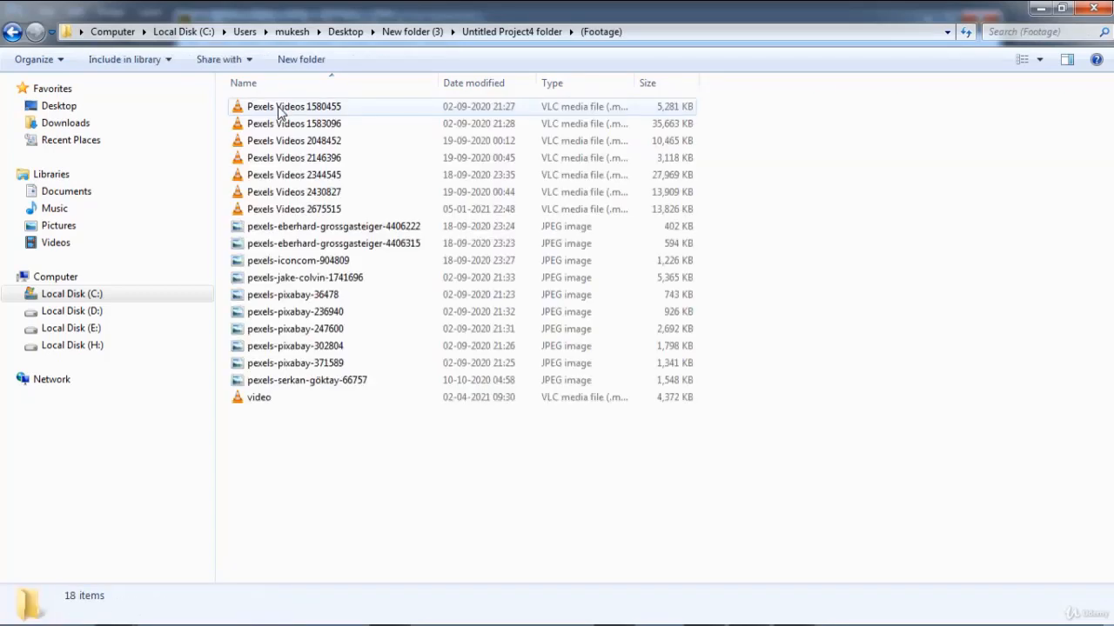
drag(290, 466, 265, 85)
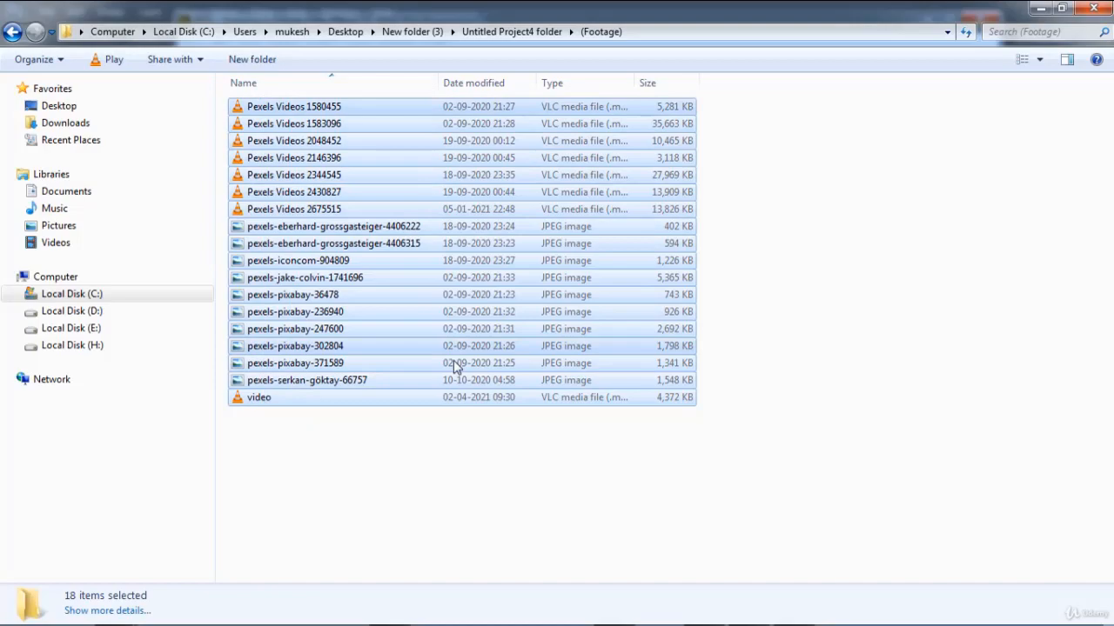
click(452, 474)
Switch back to After Effects and view the Dependencies options, including Consolidate All Footage.
click(1041, 8)
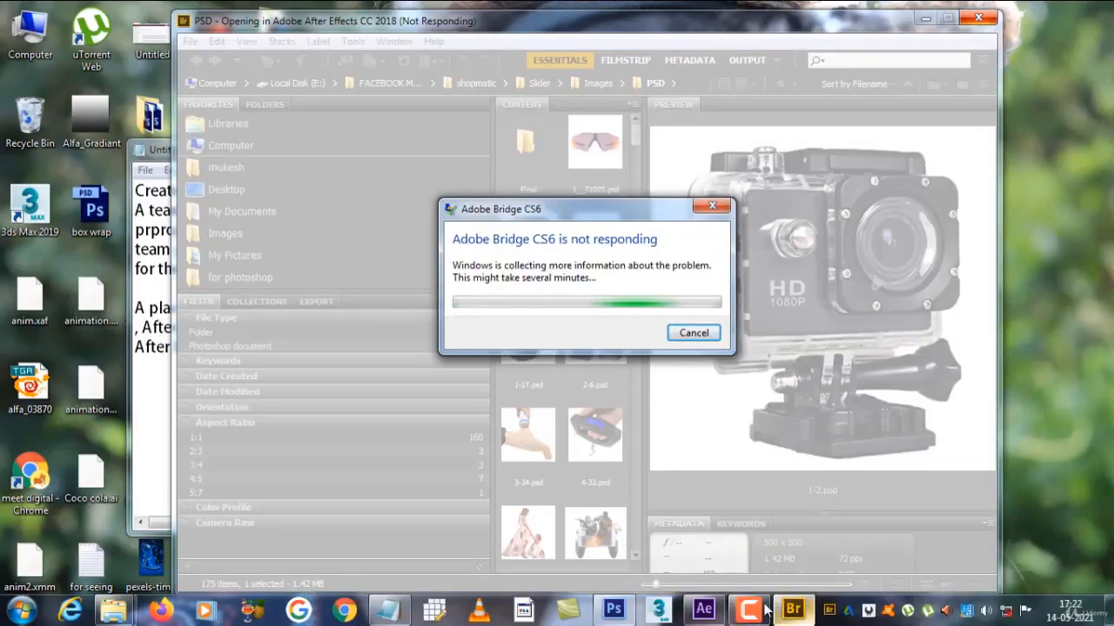
click(708, 609)
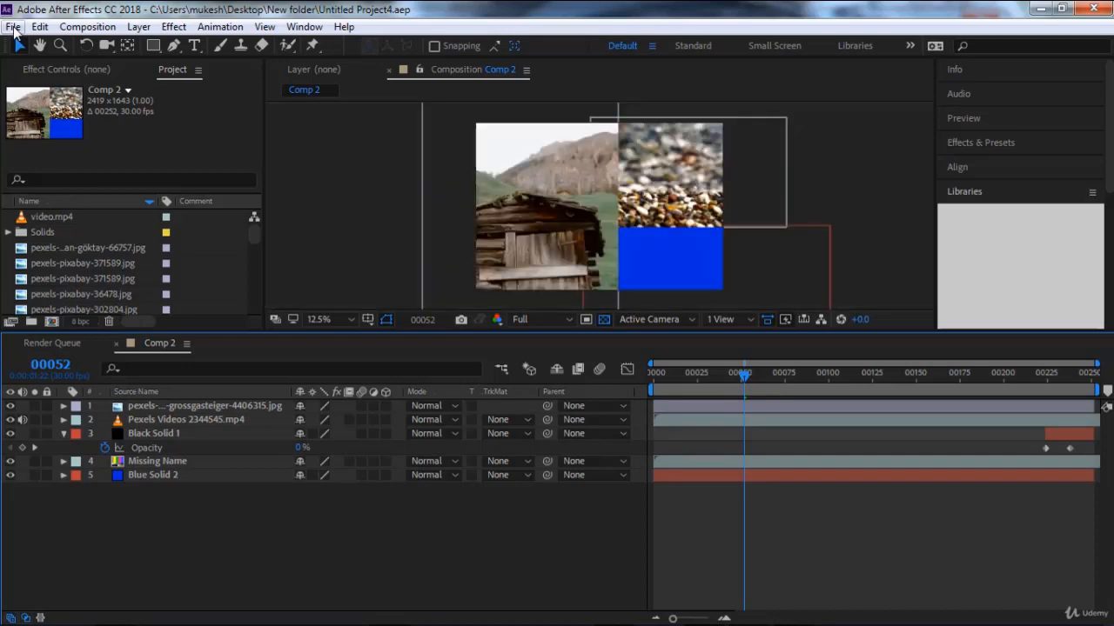
click(13, 27)
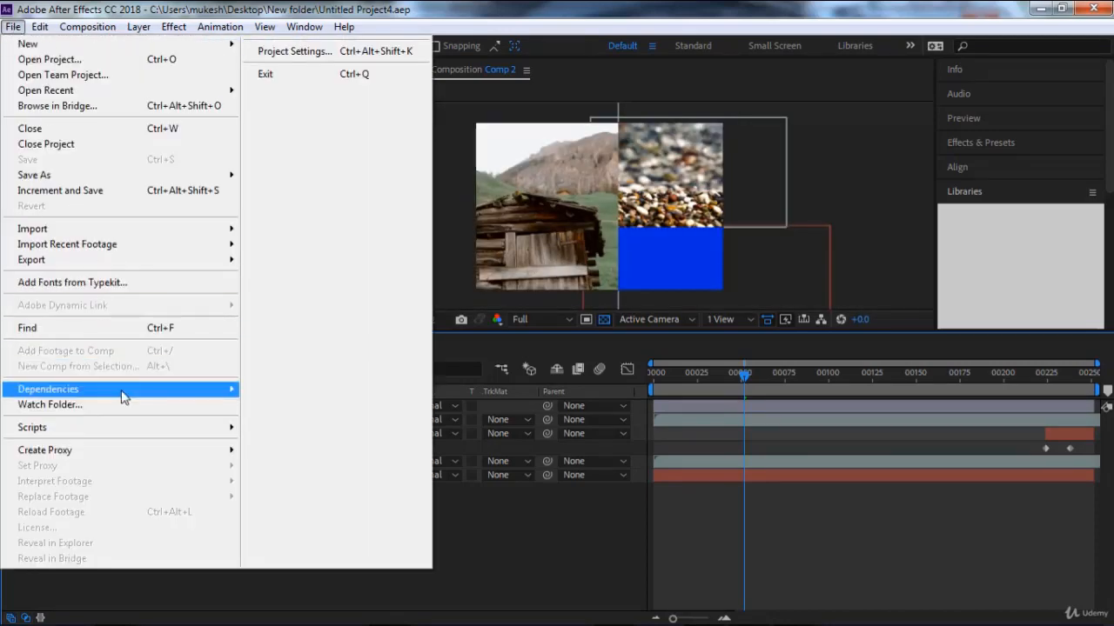
mouse_move(119, 393)
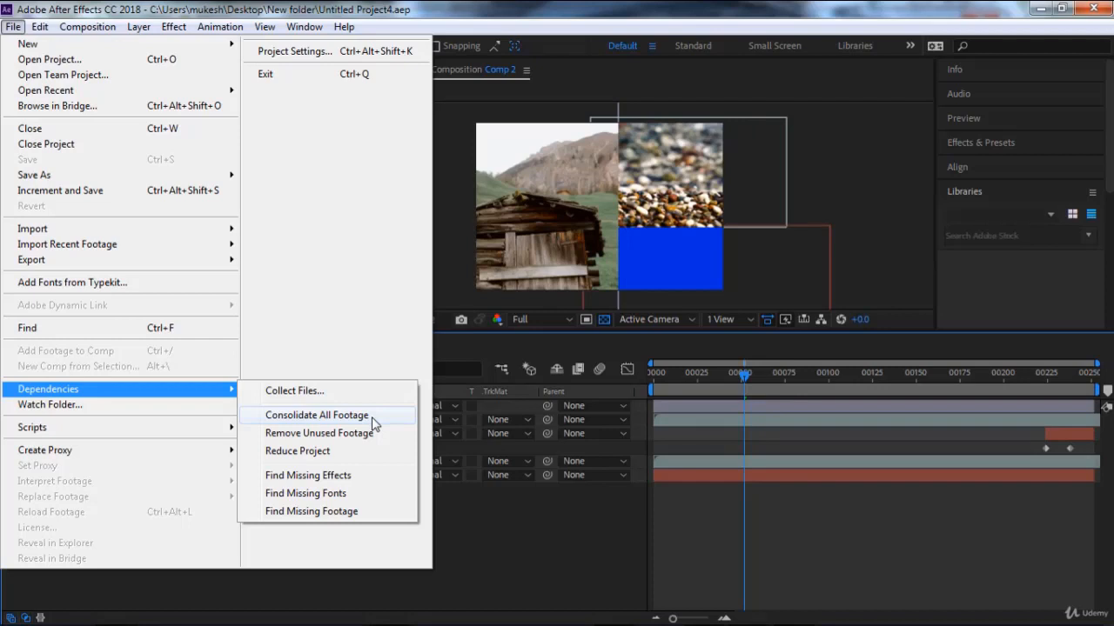
click(505, 528)
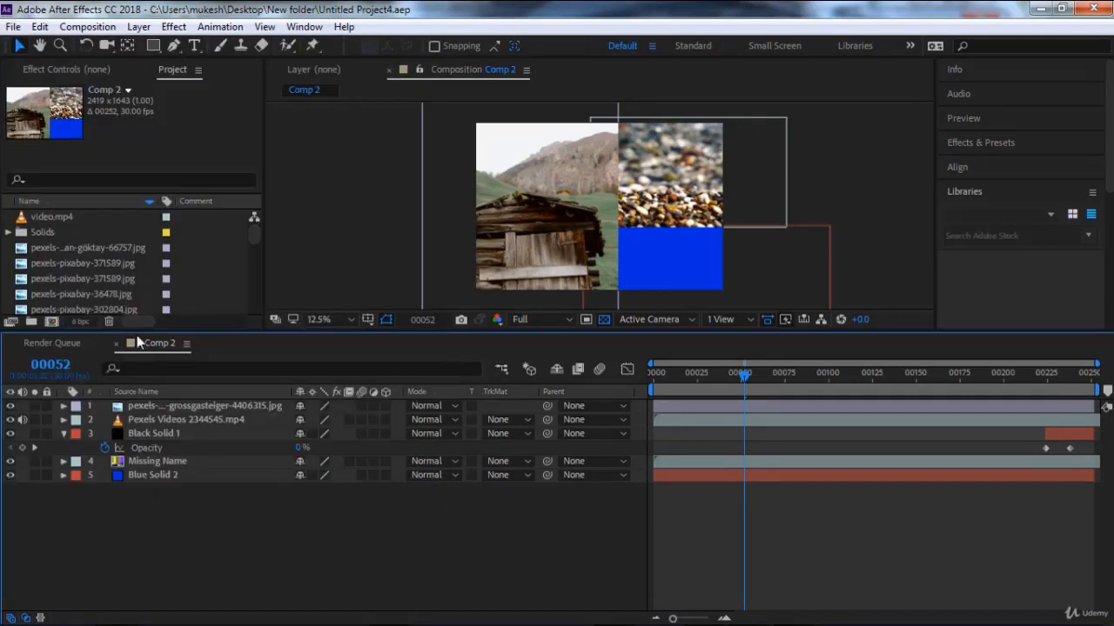
click(9, 251)
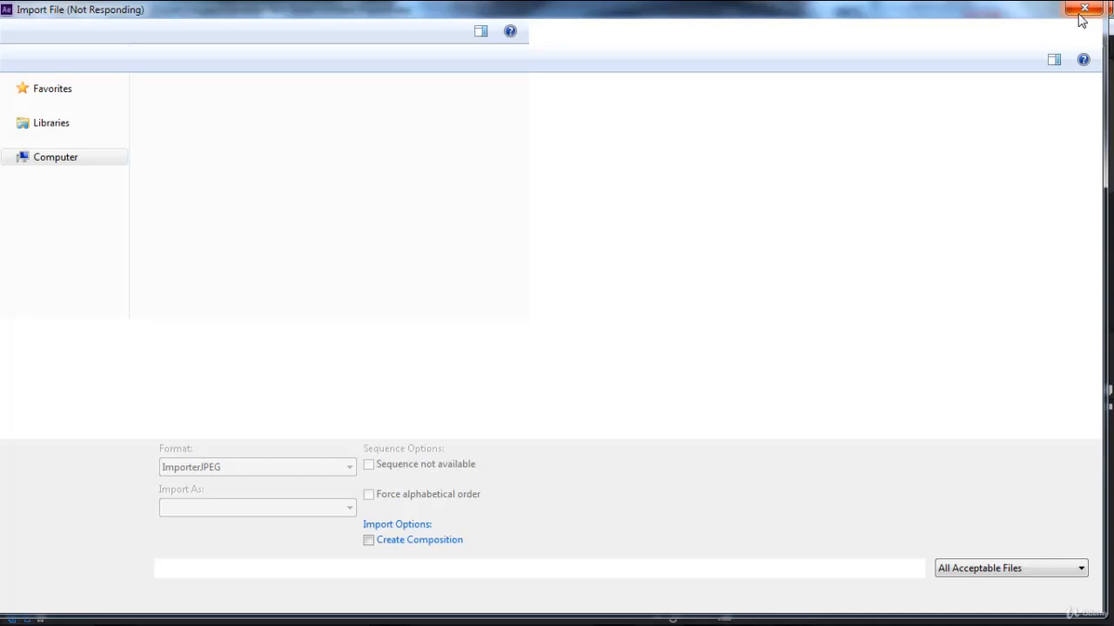
click(1080, 13)
key(ctrl+i)
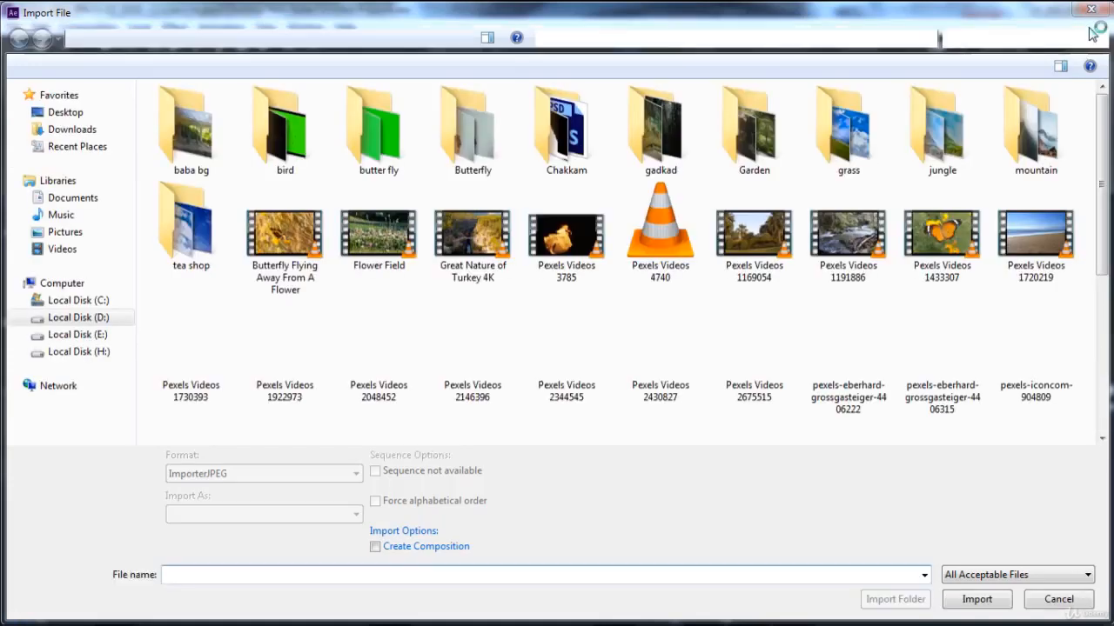
click(1093, 14)
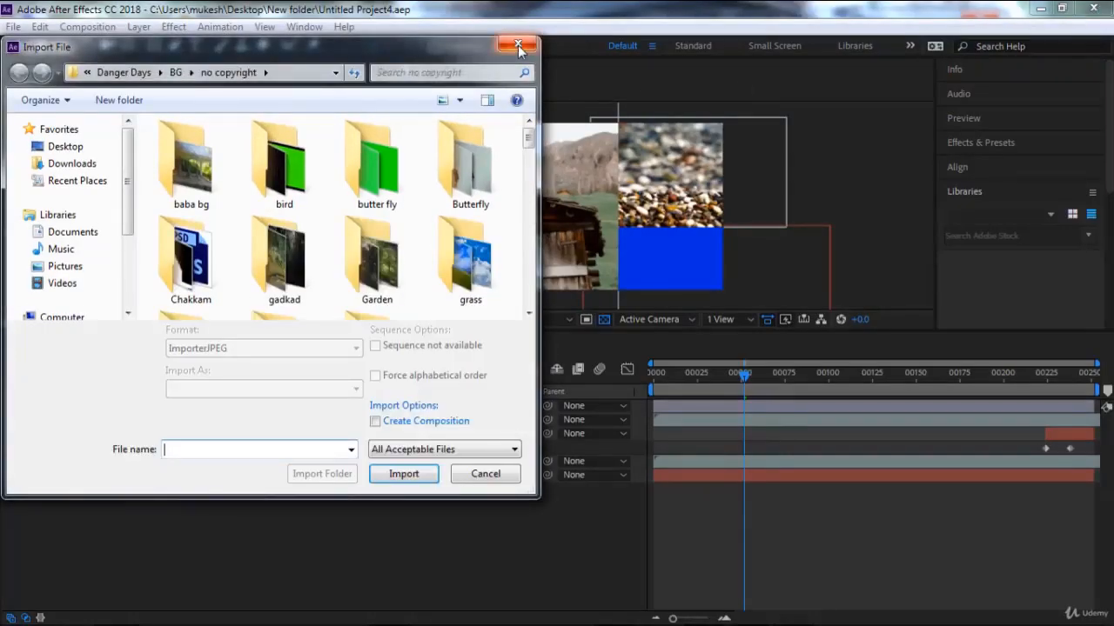
click(515, 45)
Start a new project and create a new composition with the current settings.
click(13, 26)
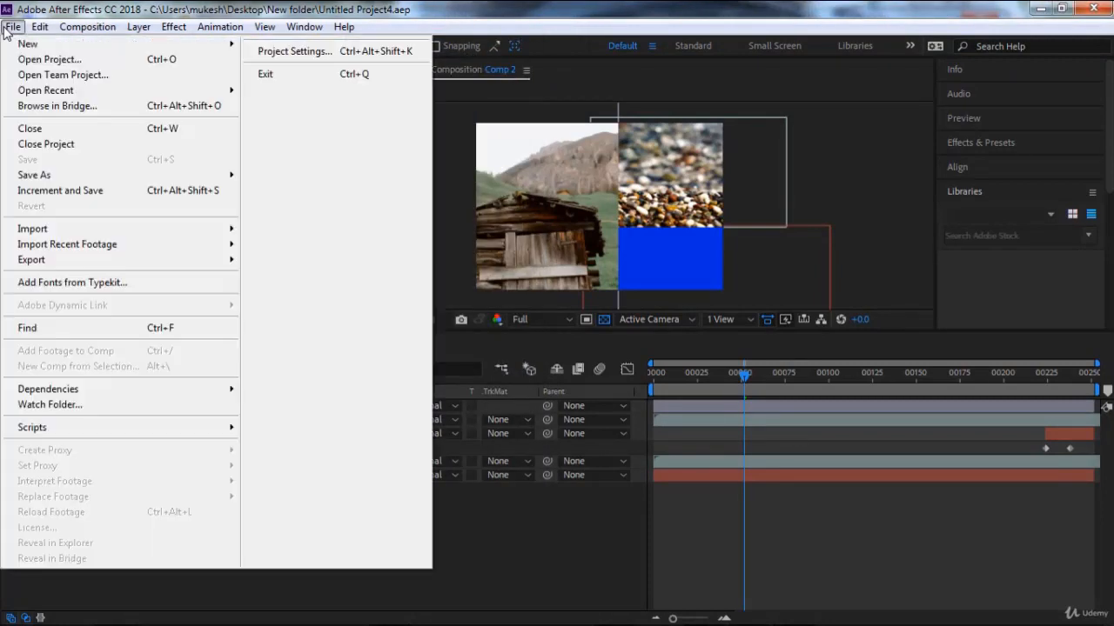
click(288, 51)
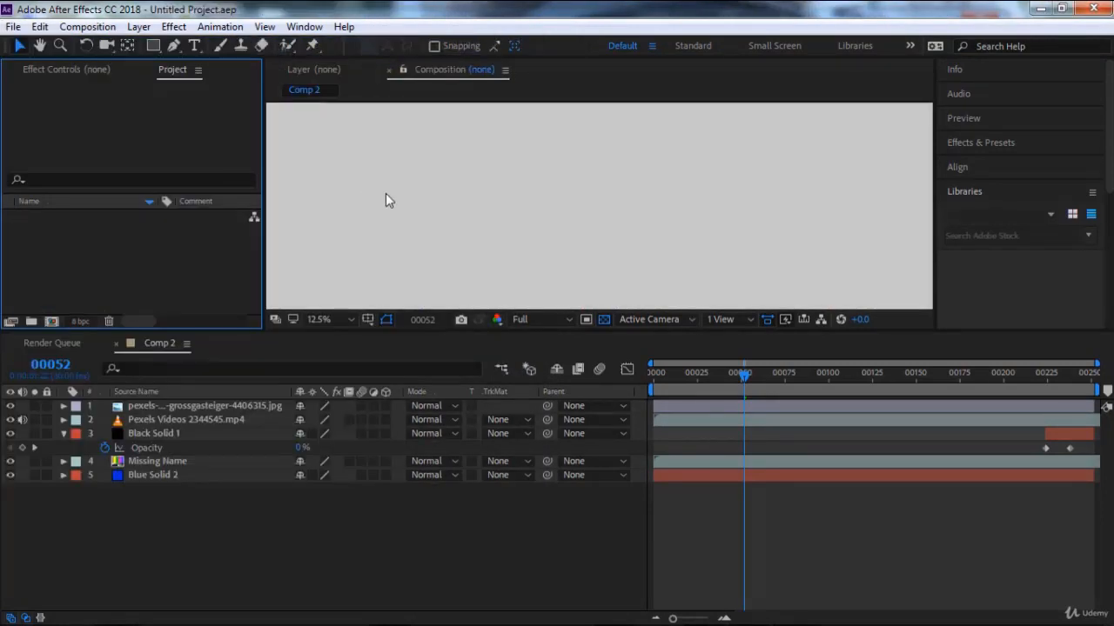
click(492, 216)
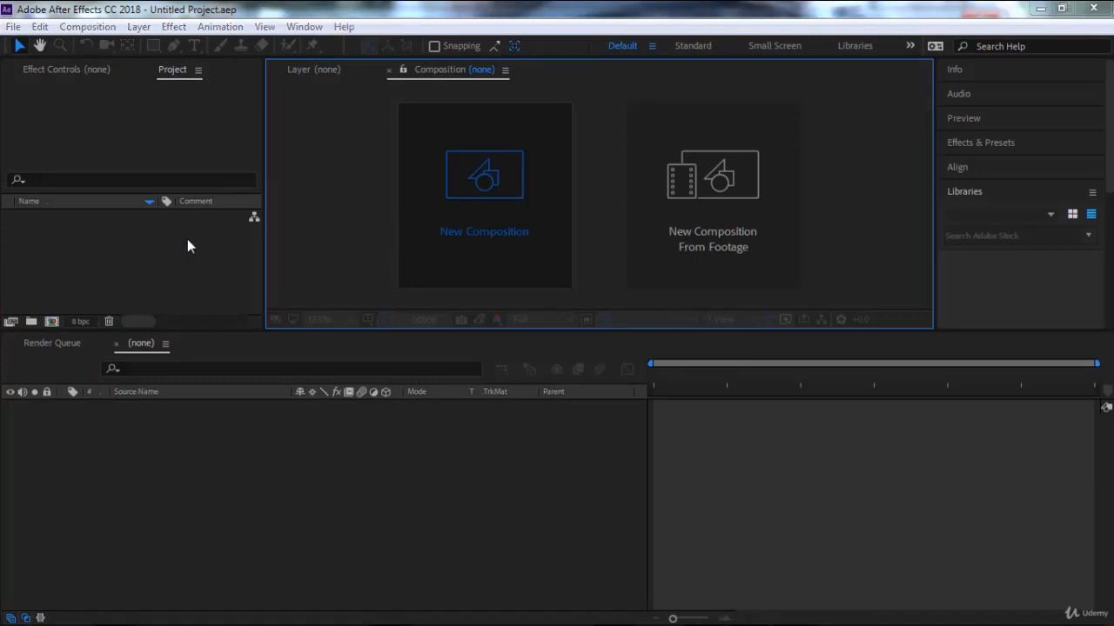
click(907, 530)
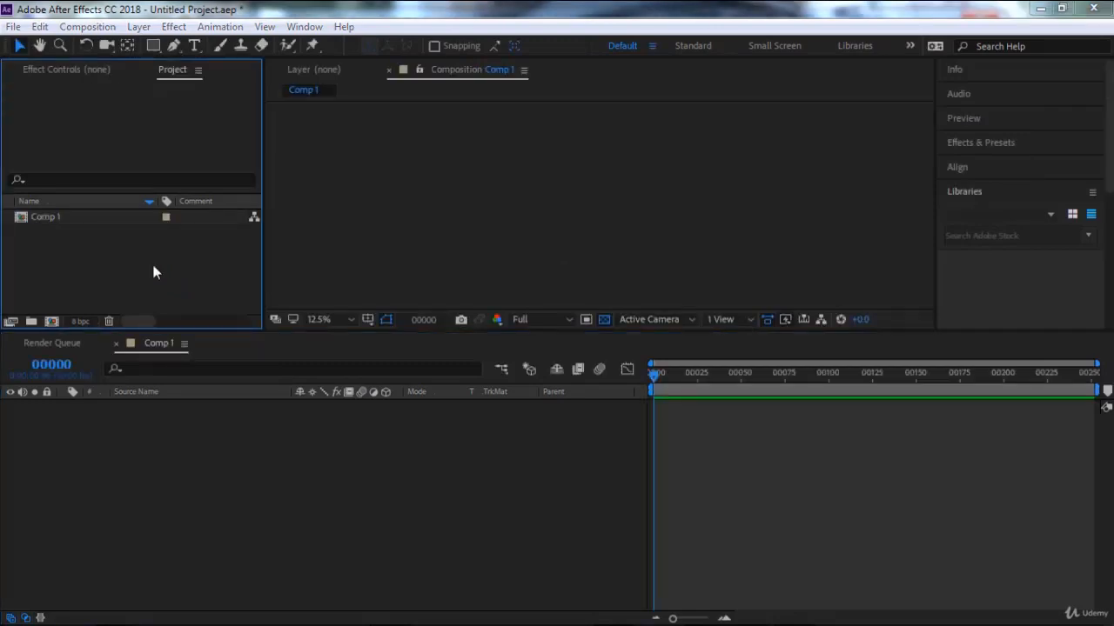
Import three JPEG images numbered 4178711, 904809 and 4406315 from the "no copyright" folder as footage.
double_click(156, 273)
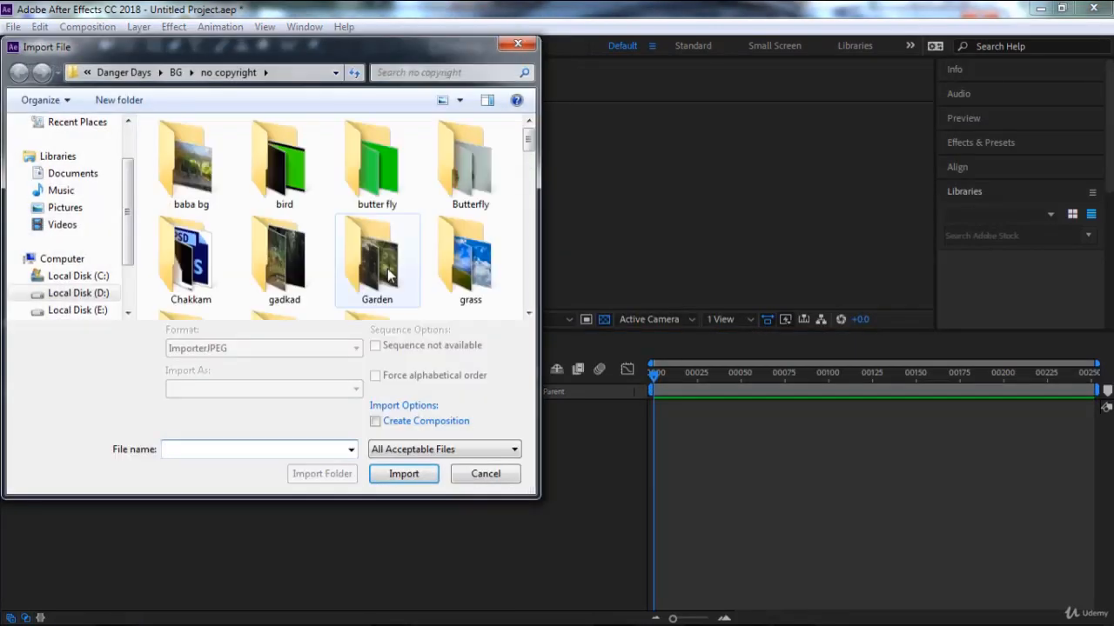
scroll(391, 275, down, 5)
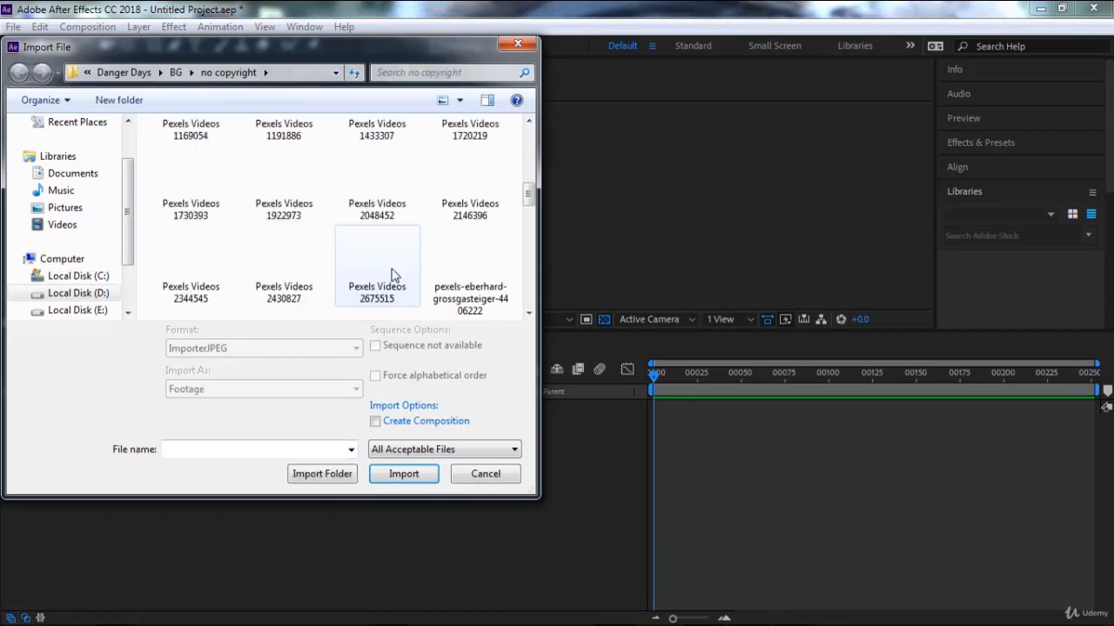
scroll(392, 275, down, 2)
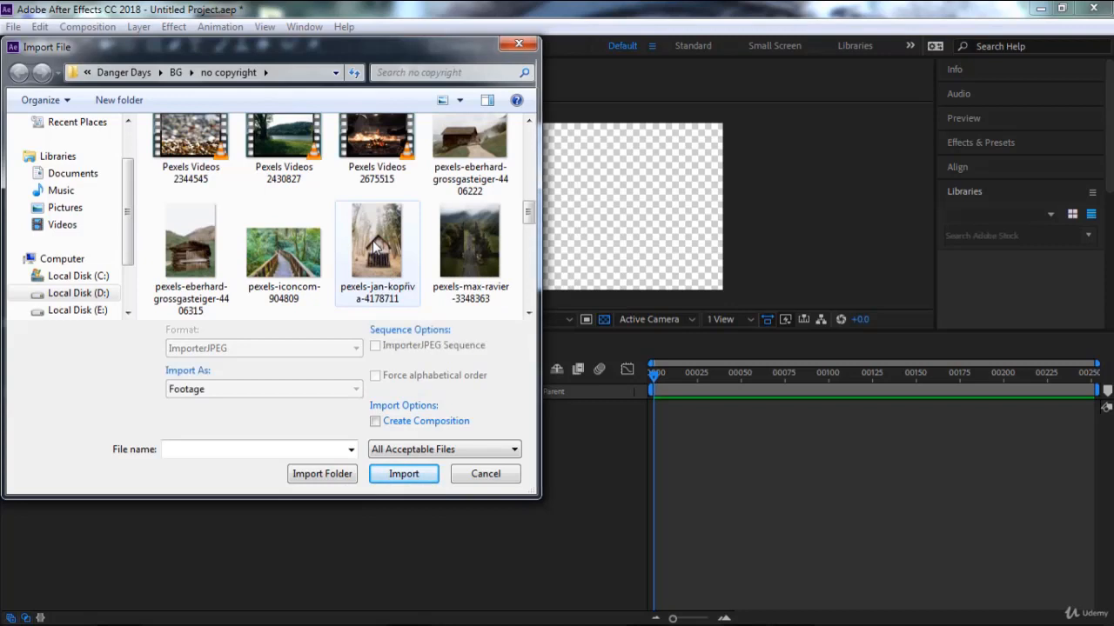
click(374, 246)
ctrl+click(274, 248)
ctrl+click(224, 257)
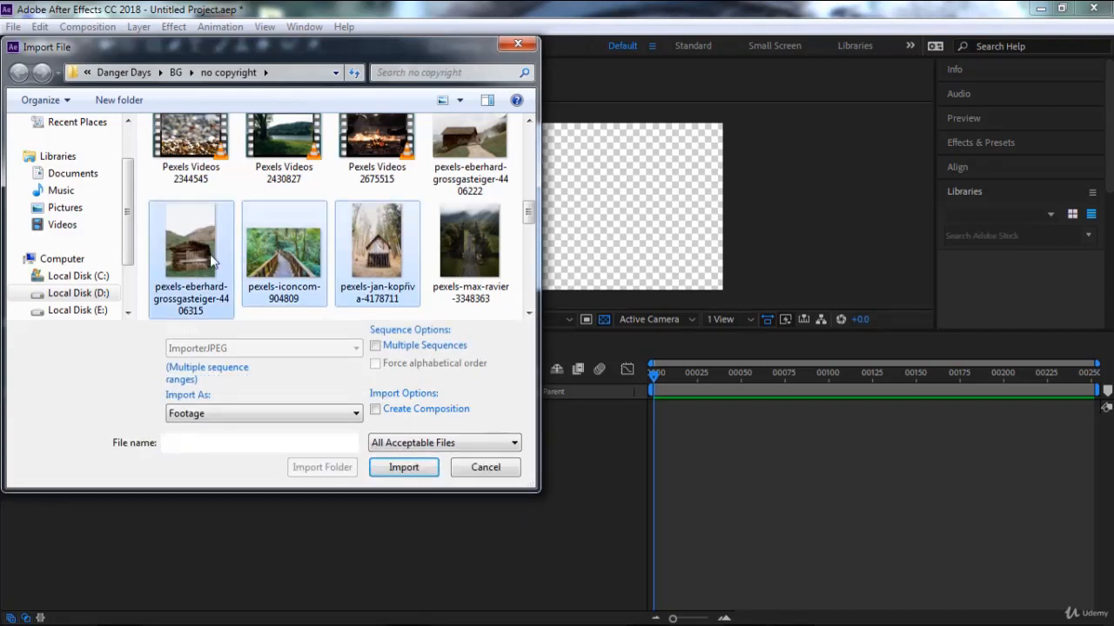
click(411, 467)
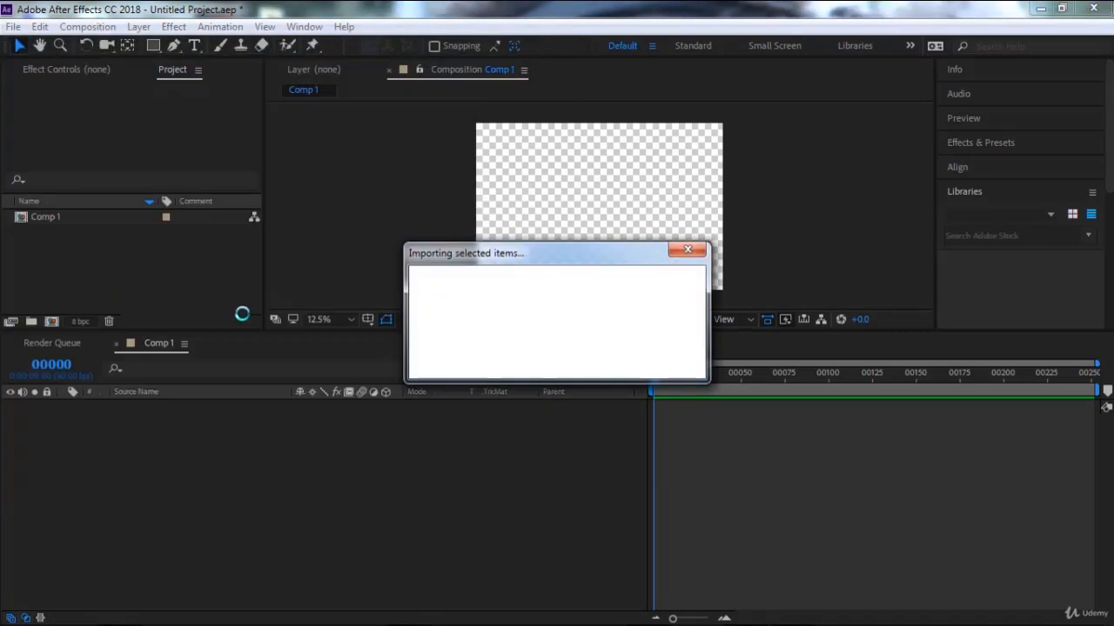
Import the same three JPEG images, 4178711, 904809 and 4406315, a second time as duplicate footage.
double_click(172, 294)
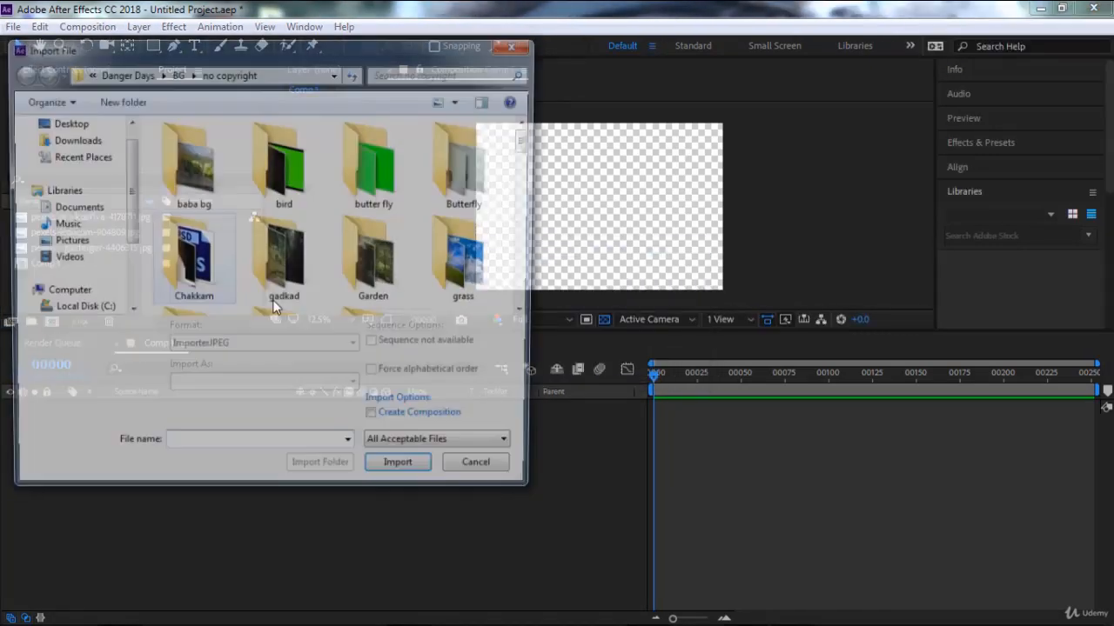
scroll(394, 291, down, 5)
scroll(383, 261, up, 1)
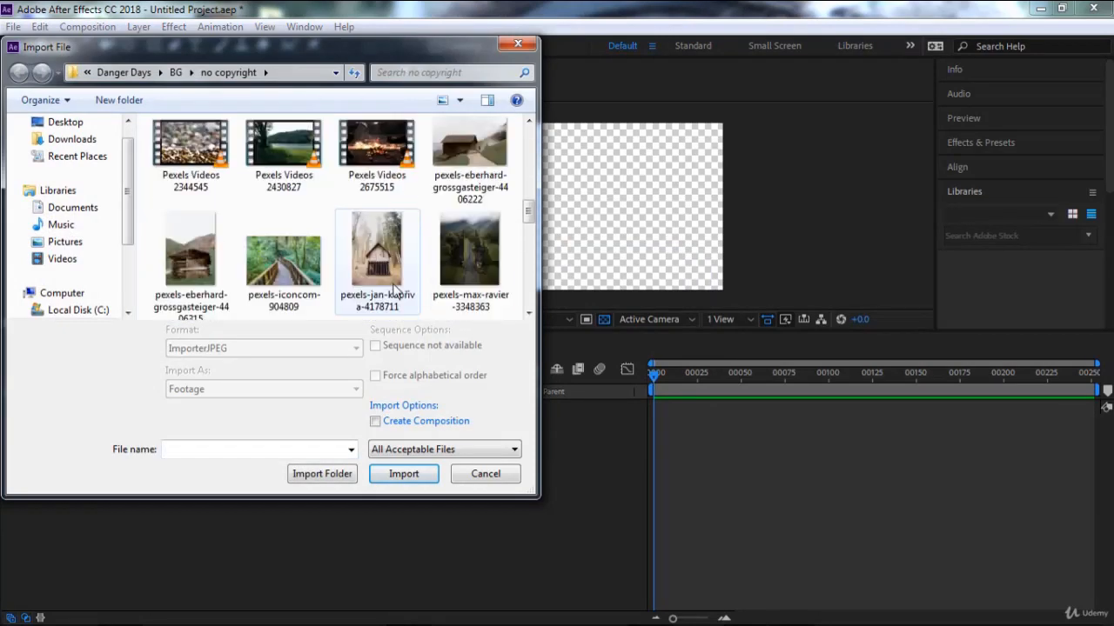
click(370, 248)
ctrl+click(283, 252)
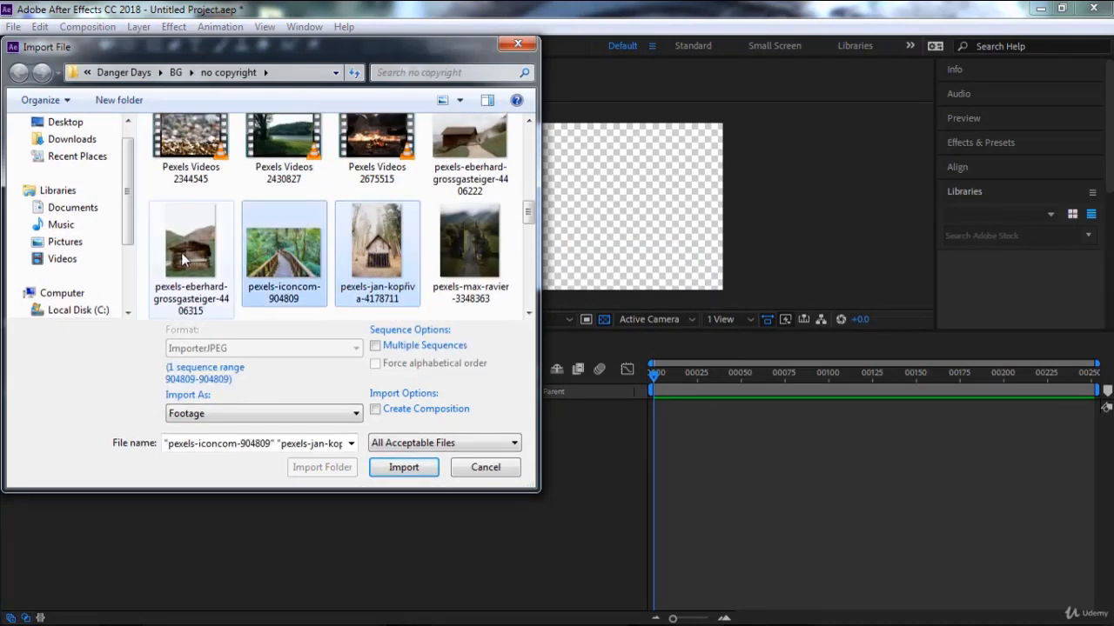
ctrl+click(190, 252)
click(403, 467)
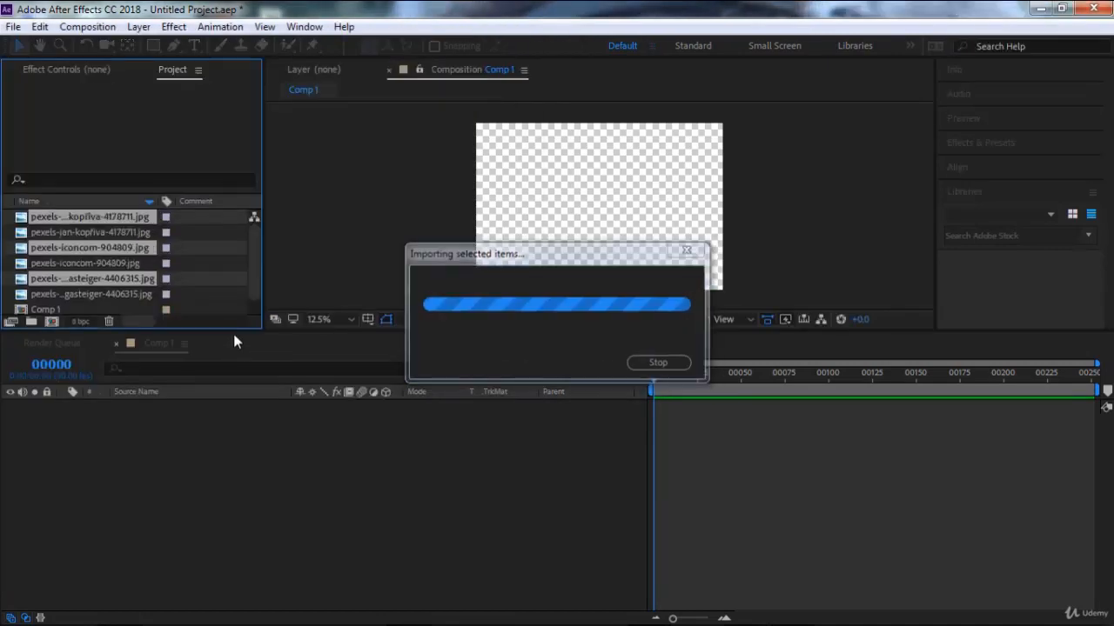
click(209, 295)
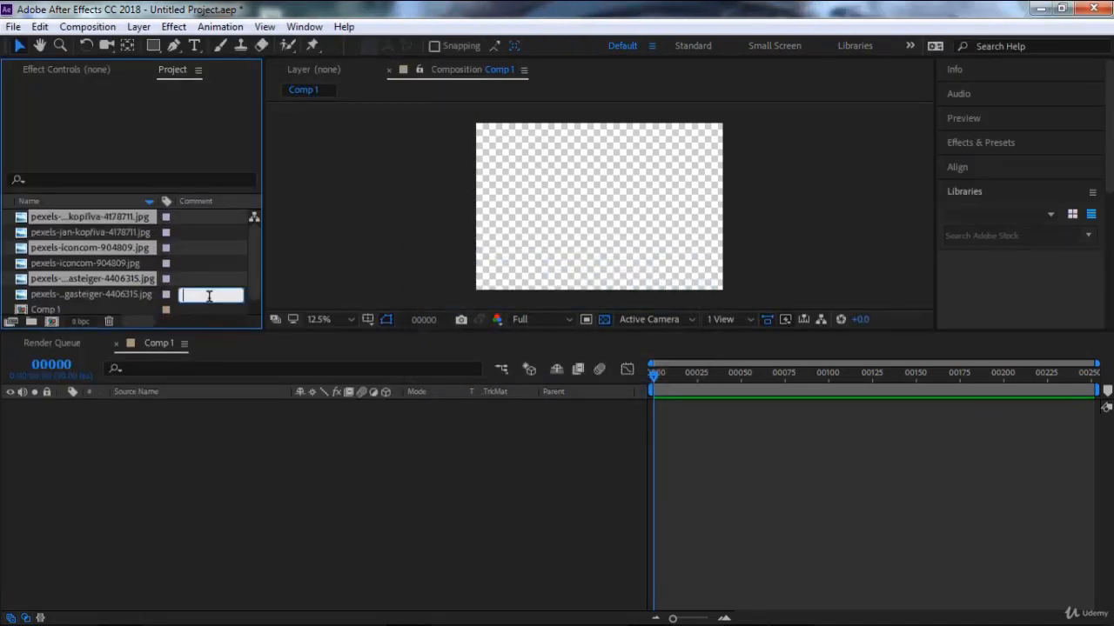
click(167, 298)
click(10, 291)
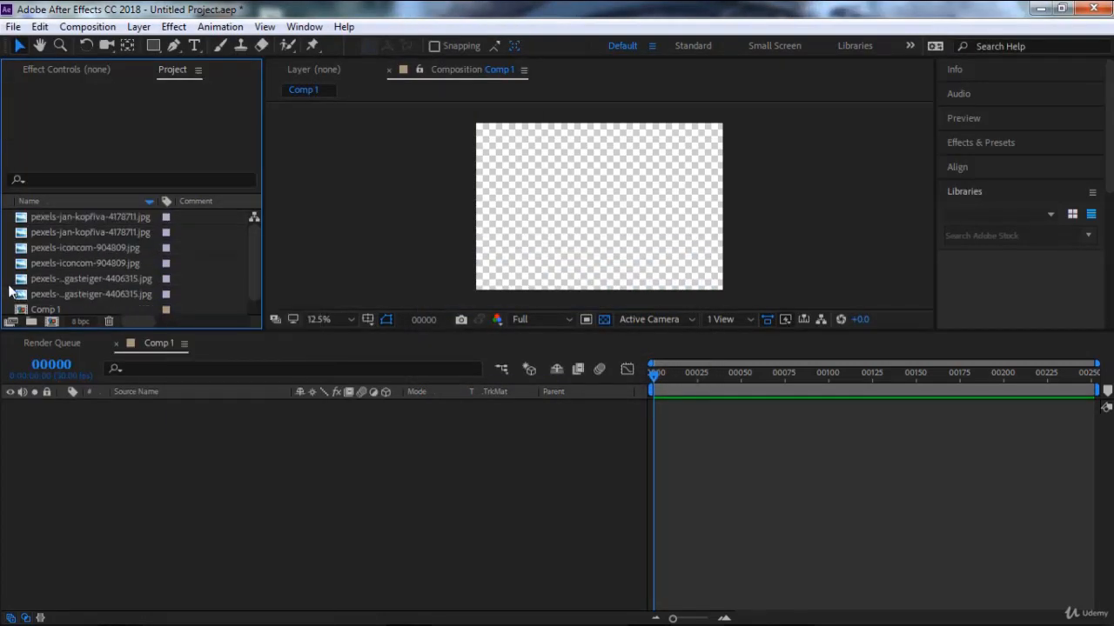
Try to add all project items, including Comp 1 itself, to the Comp 1 timeline.
click(87, 233)
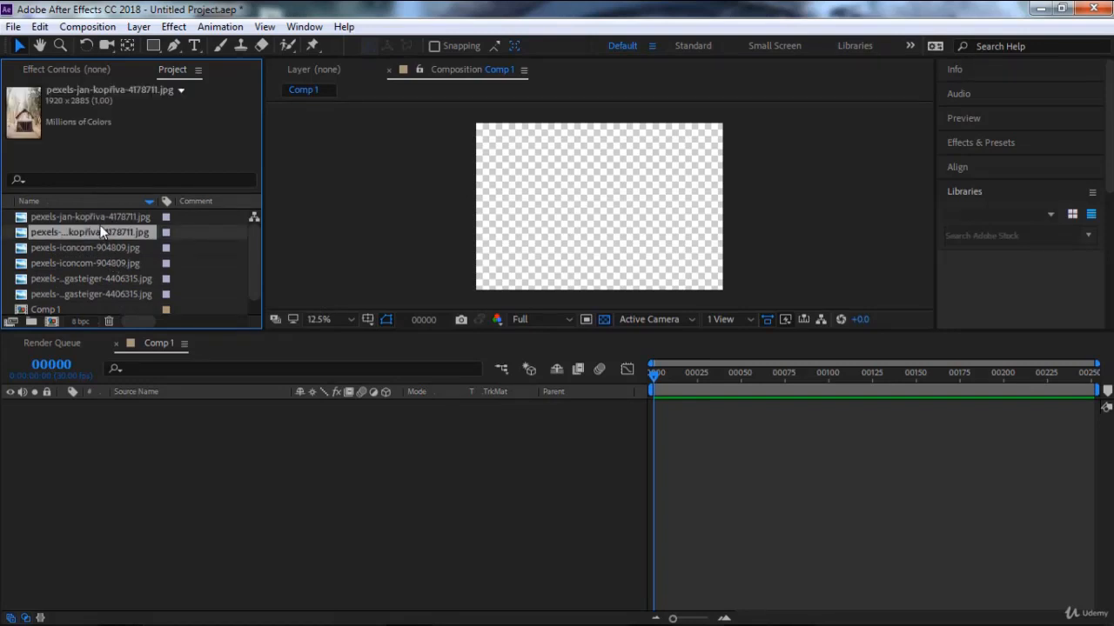
key(ctrl+a)
drag(98, 218, 428, 449)
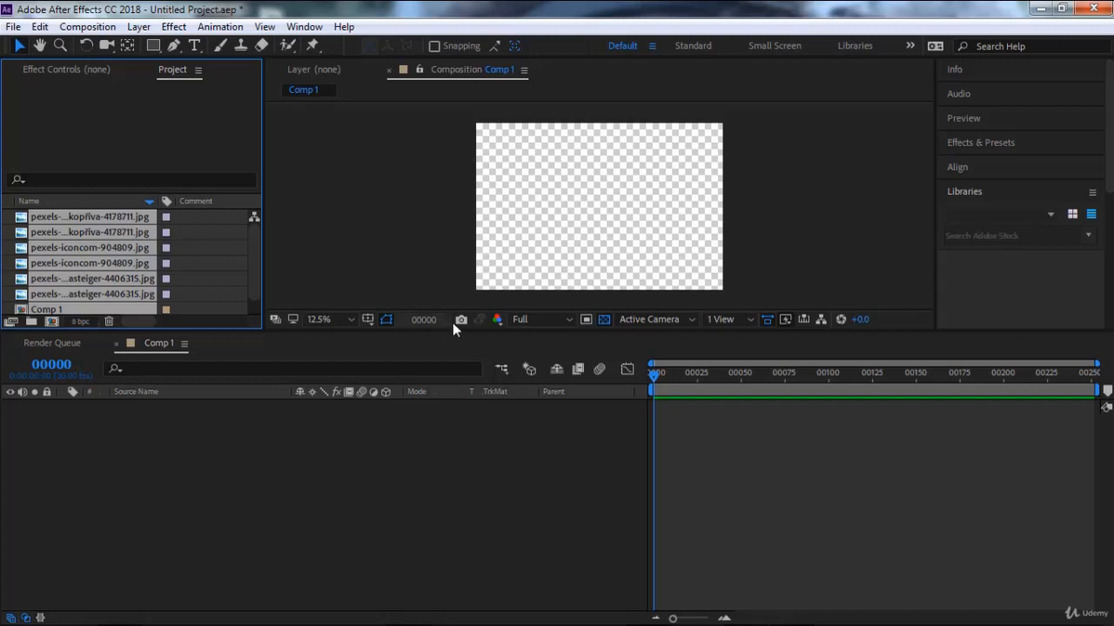
drag(111, 243, 225, 438)
click(223, 239)
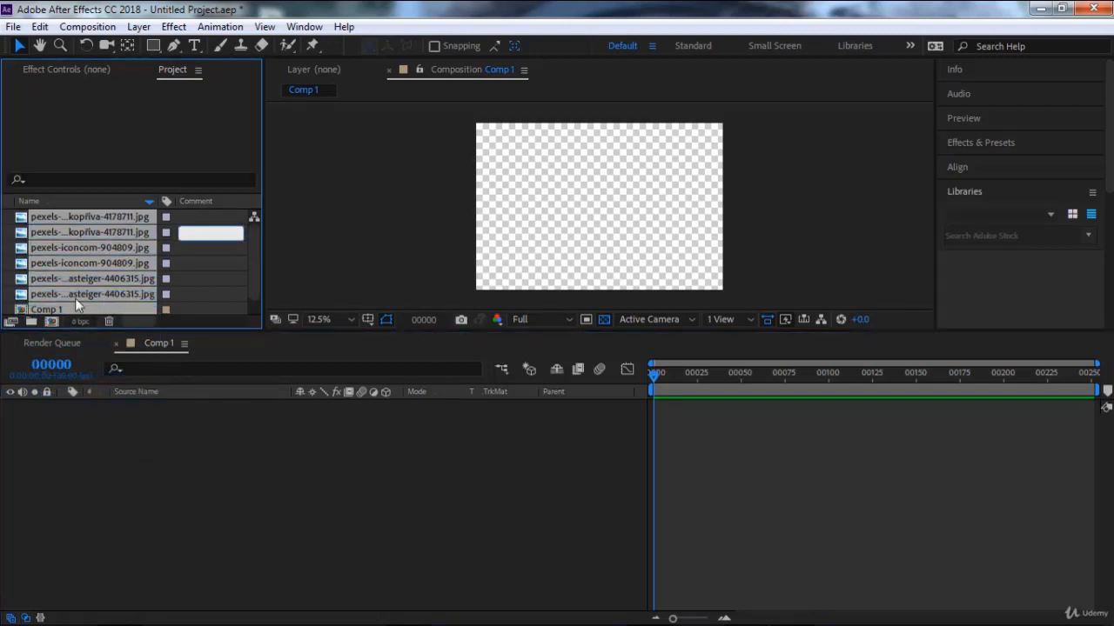
click(9, 306)
click(51, 319)
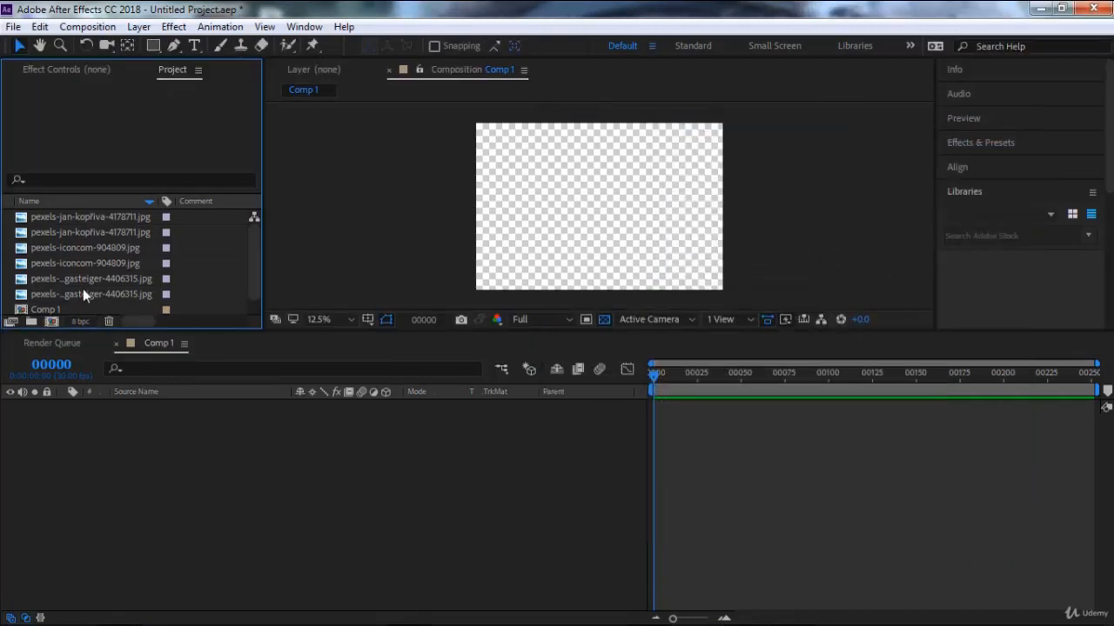
Add all six imported image items, without Comp 1, to the Comp 1 timeline as layers.
click(82, 293)
shift+click(88, 219)
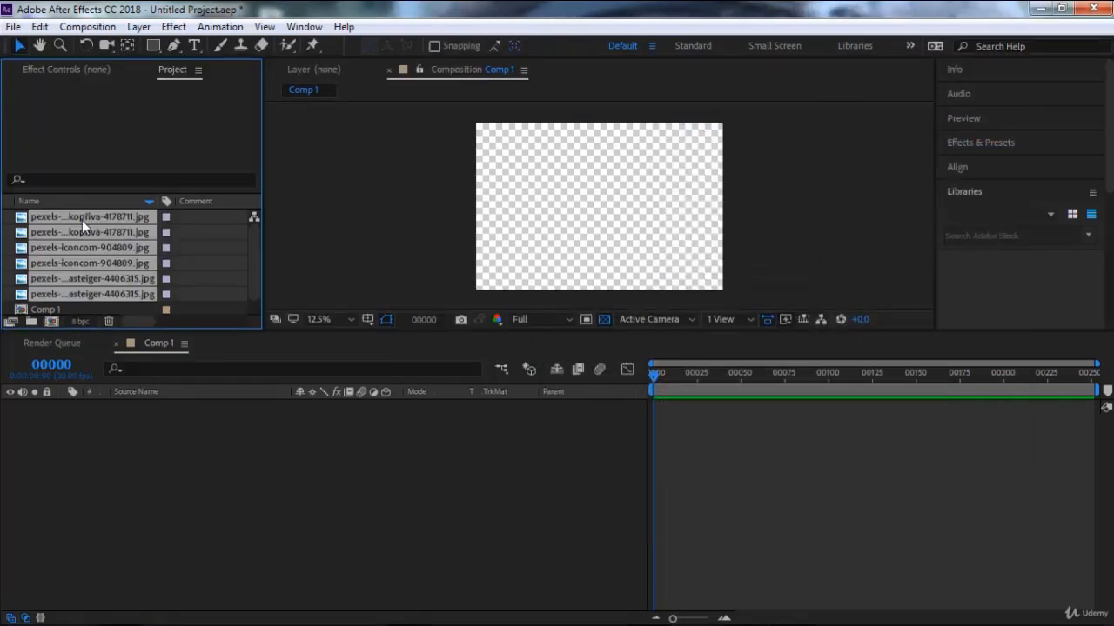
drag(82, 221, 135, 435)
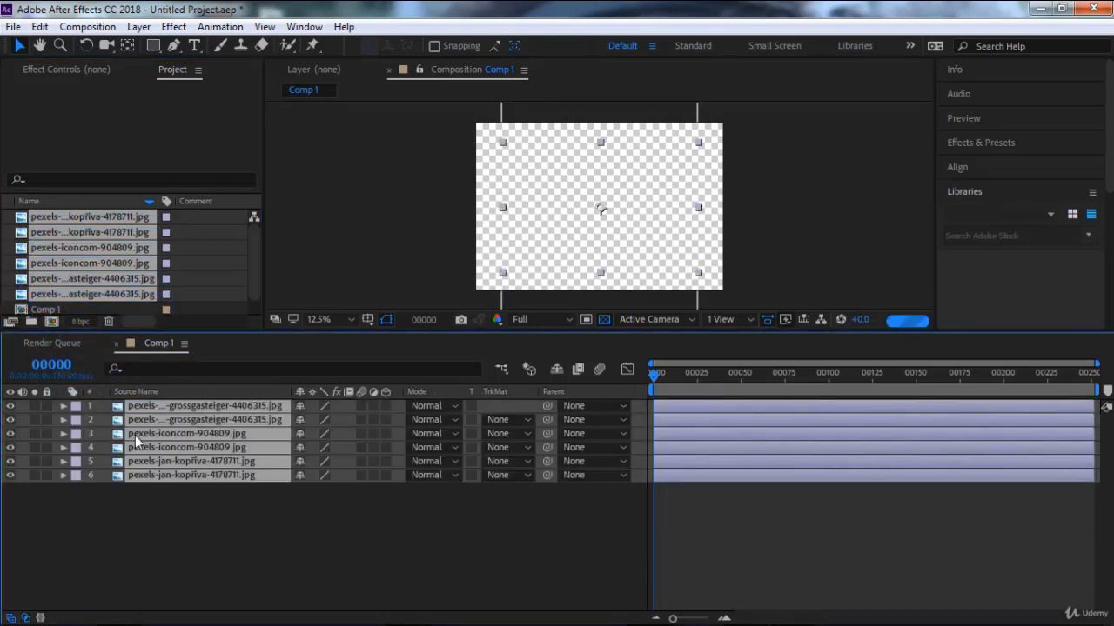
click(446, 516)
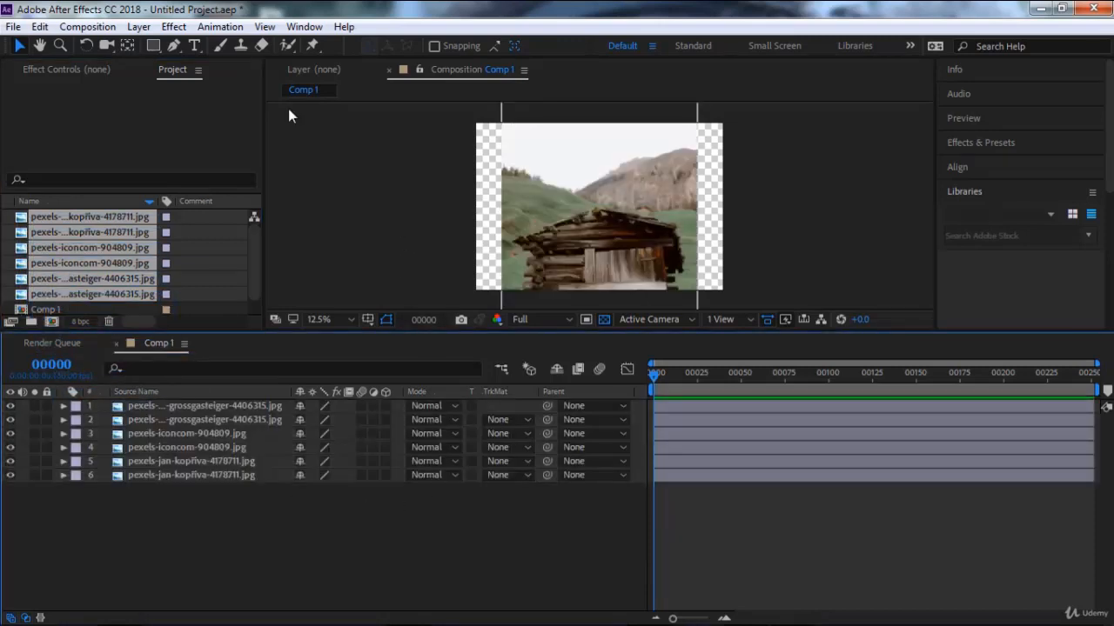
Consolidate all footage in the project and undo the consolidation.
click(13, 26)
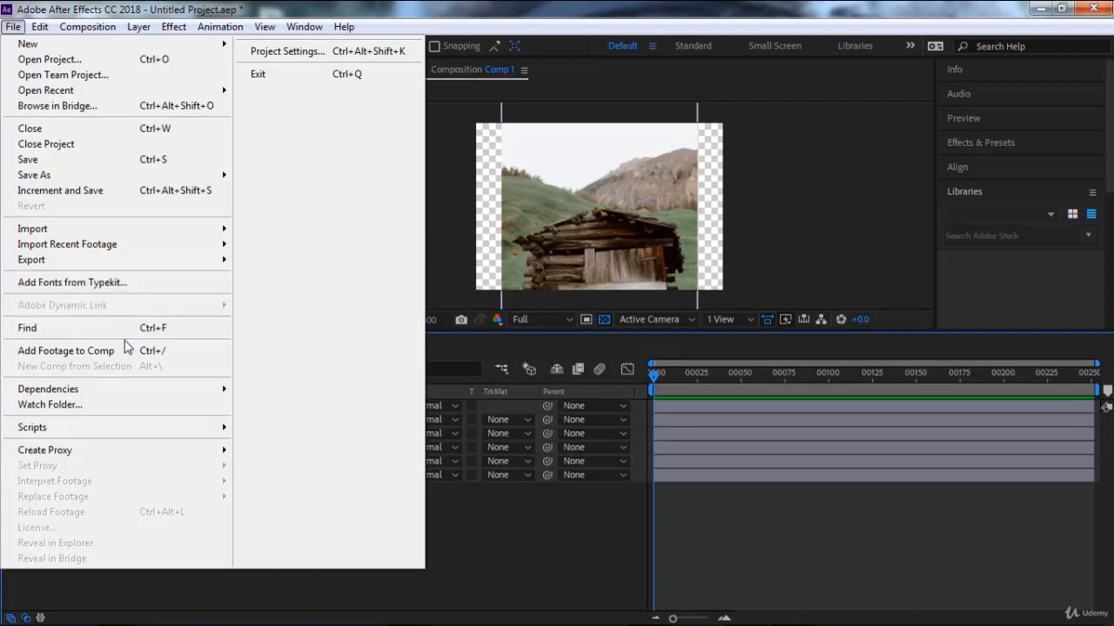
mouse_move(118, 391)
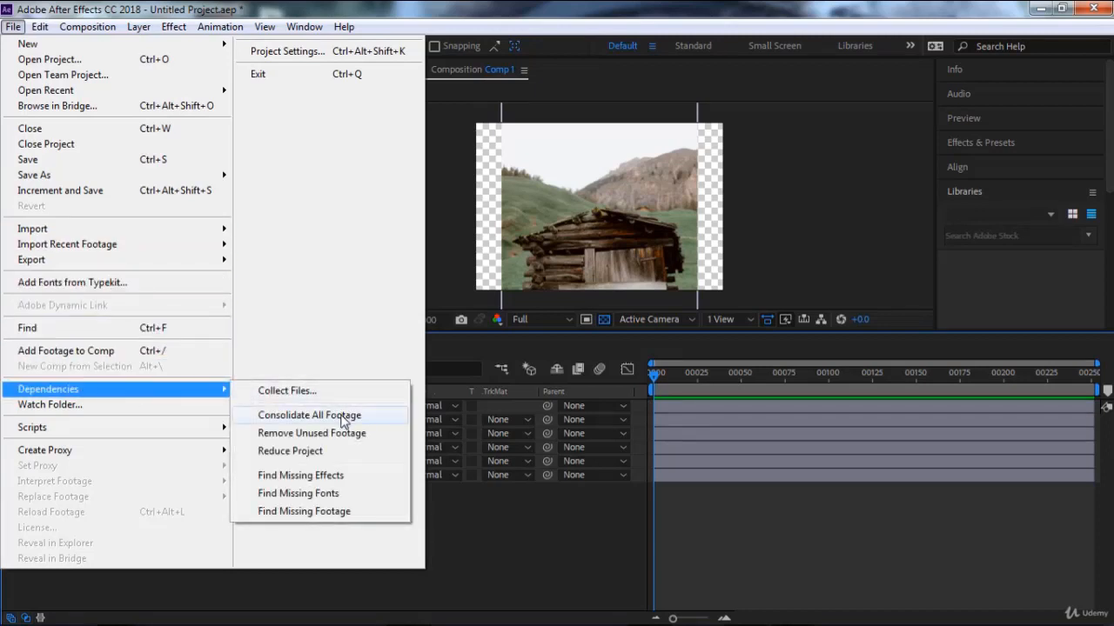
click(309, 415)
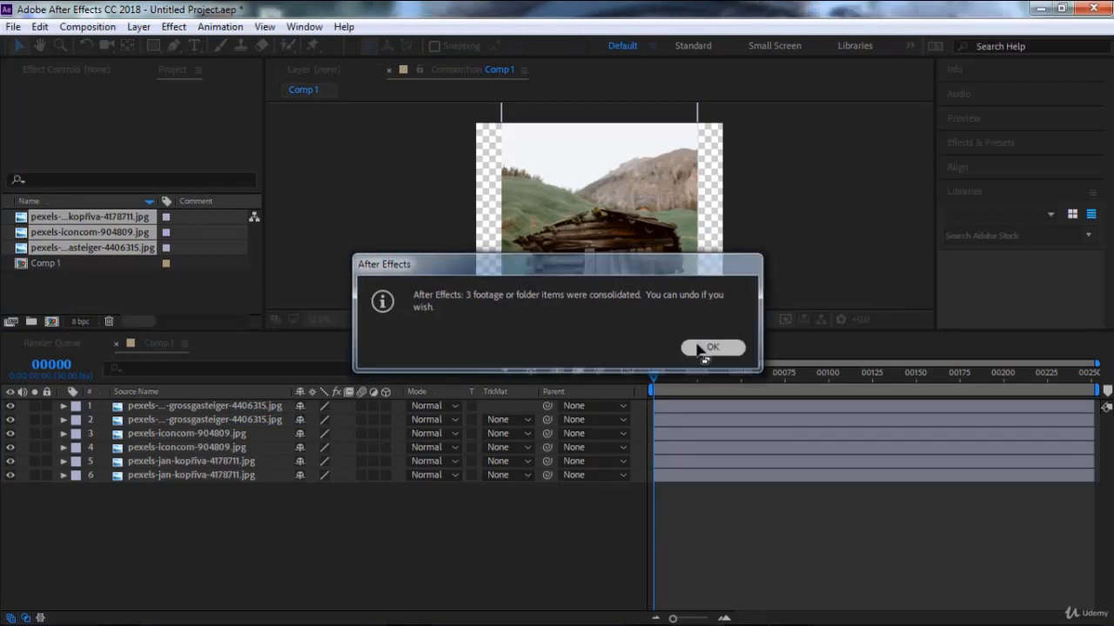
click(689, 349)
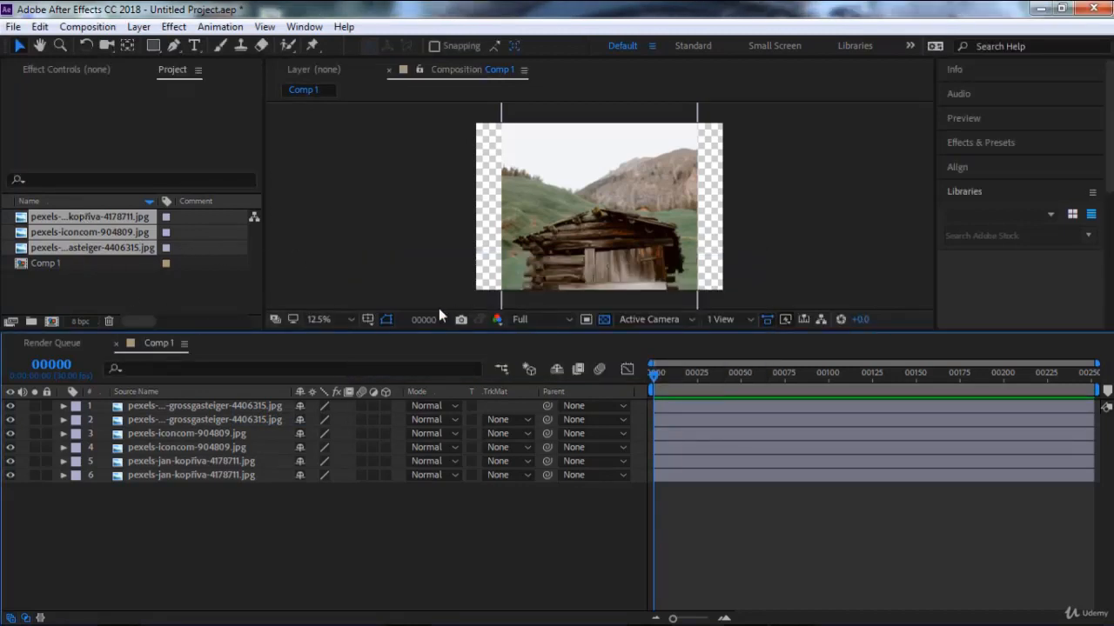
key(ctrl+z)
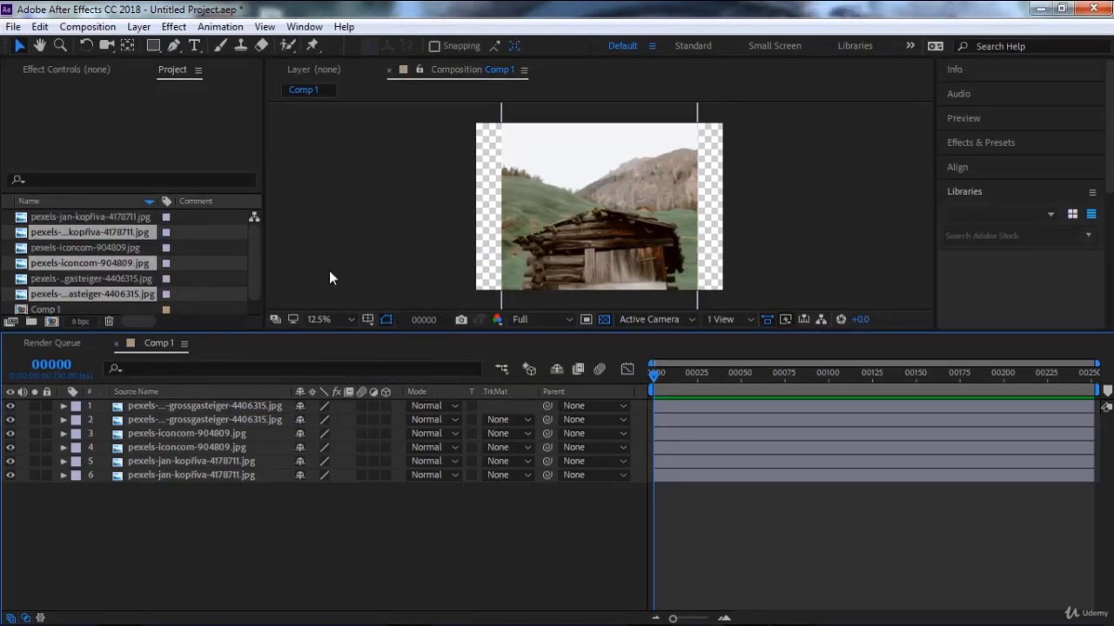
With no project items selected, consolidate all footage to merge the duplicate images.
click(10, 300)
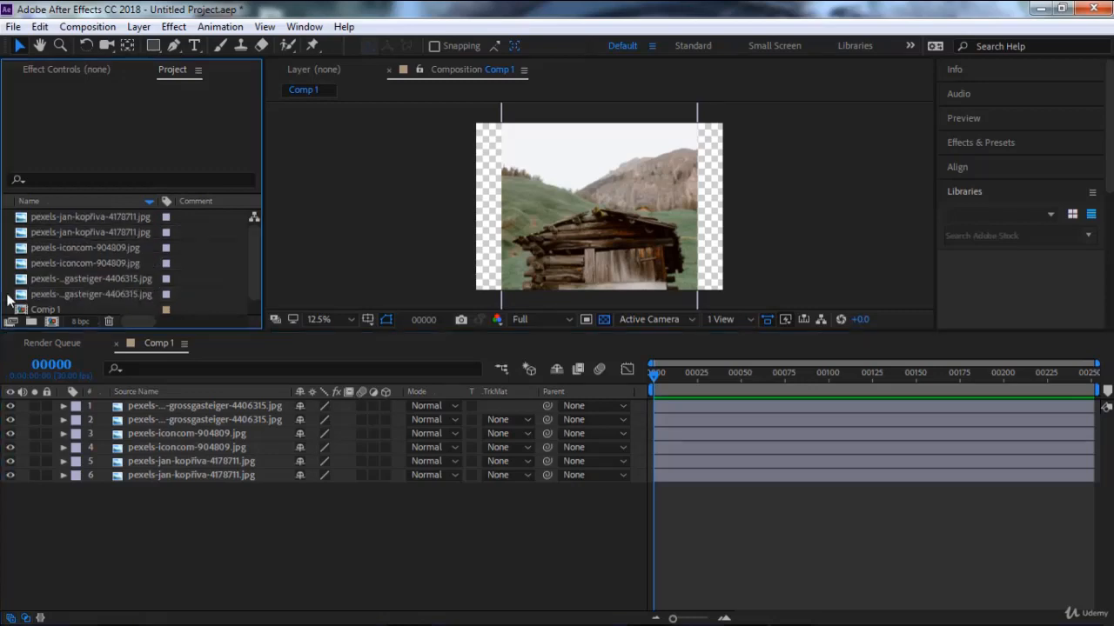
click(13, 26)
mouse_move(184, 393)
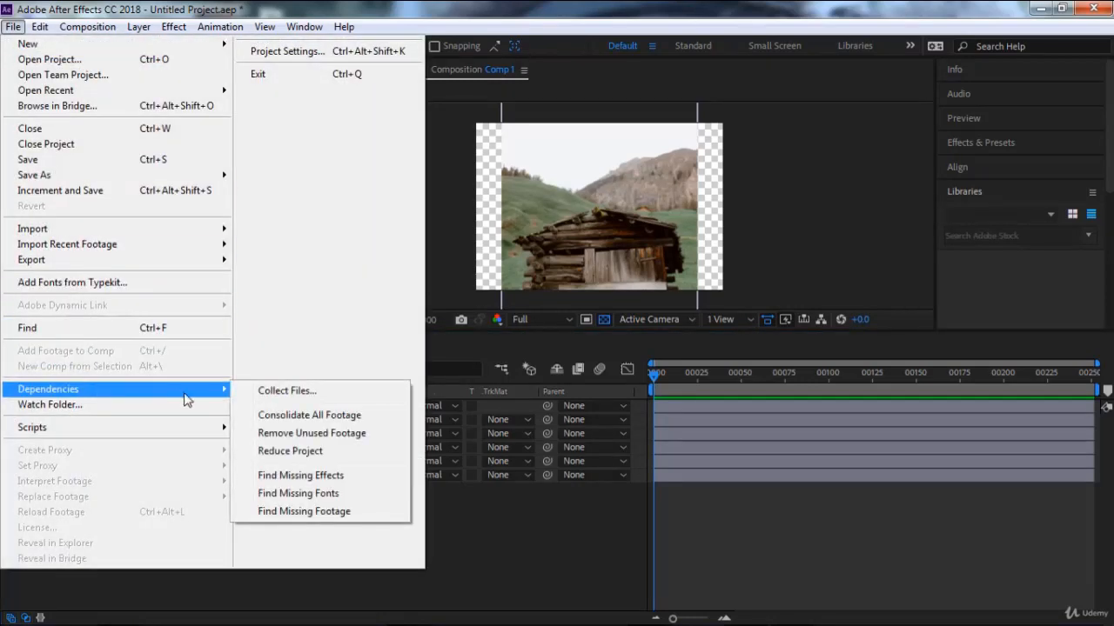
click(296, 415)
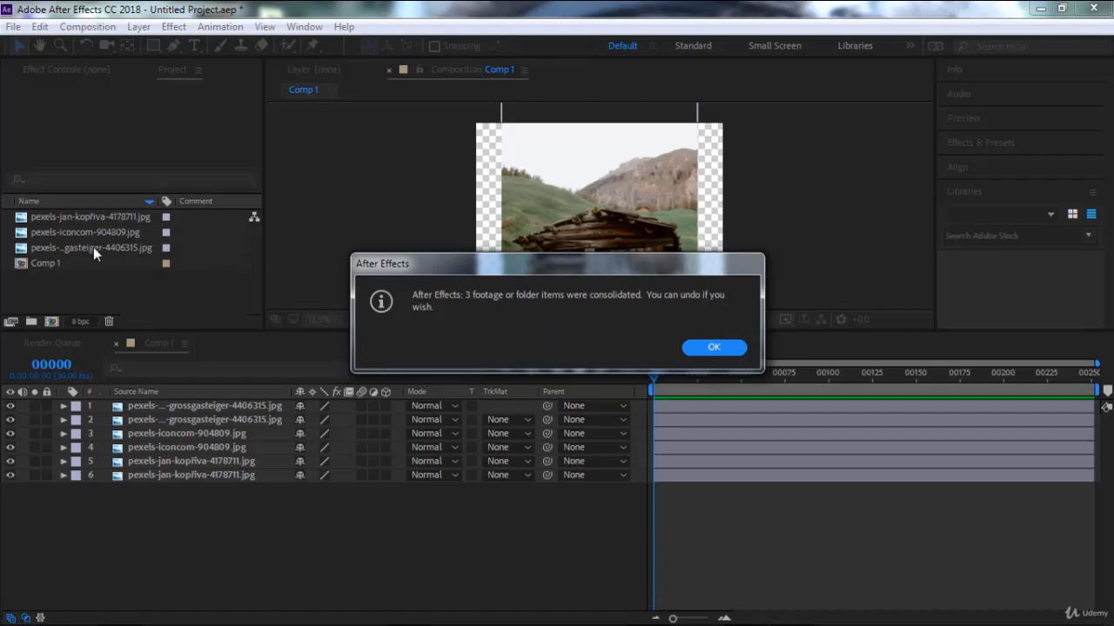
click(727, 348)
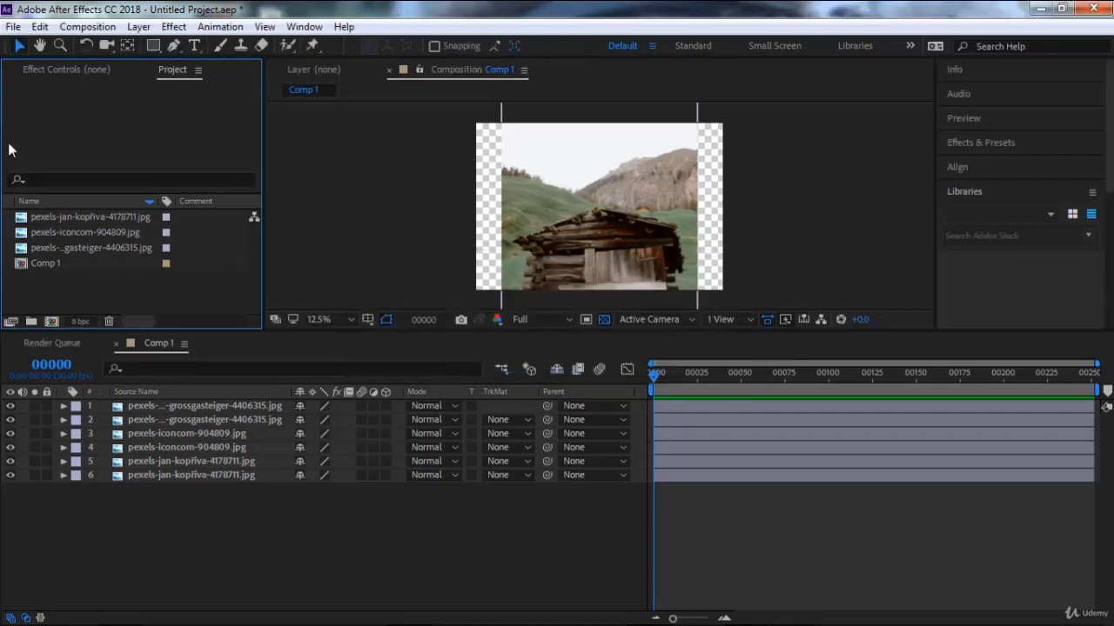
click(13, 26)
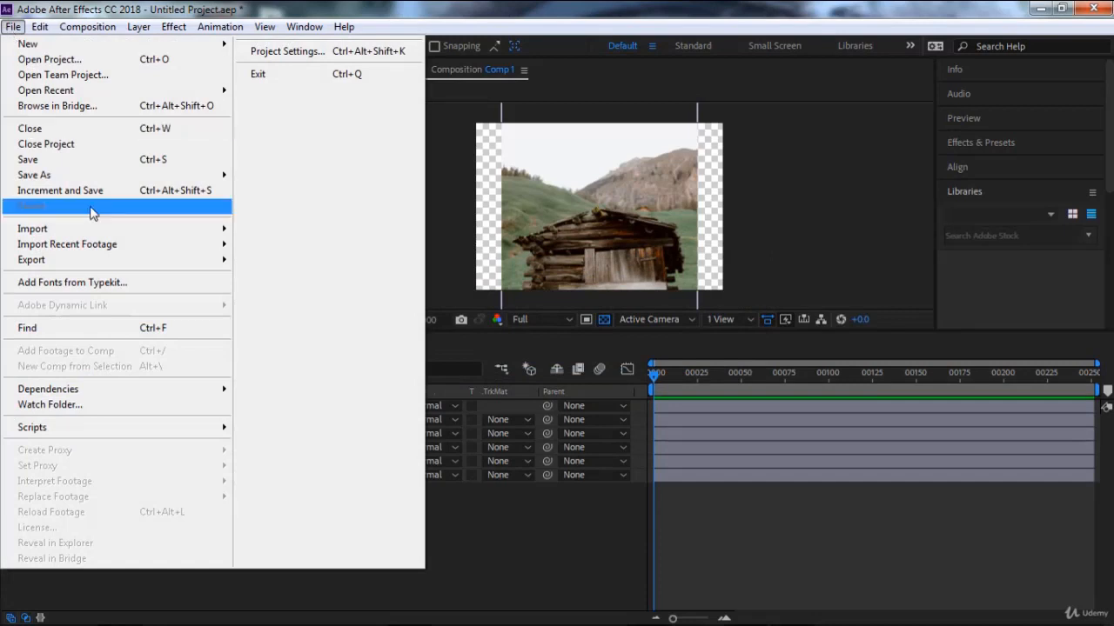
mouse_move(200, 392)
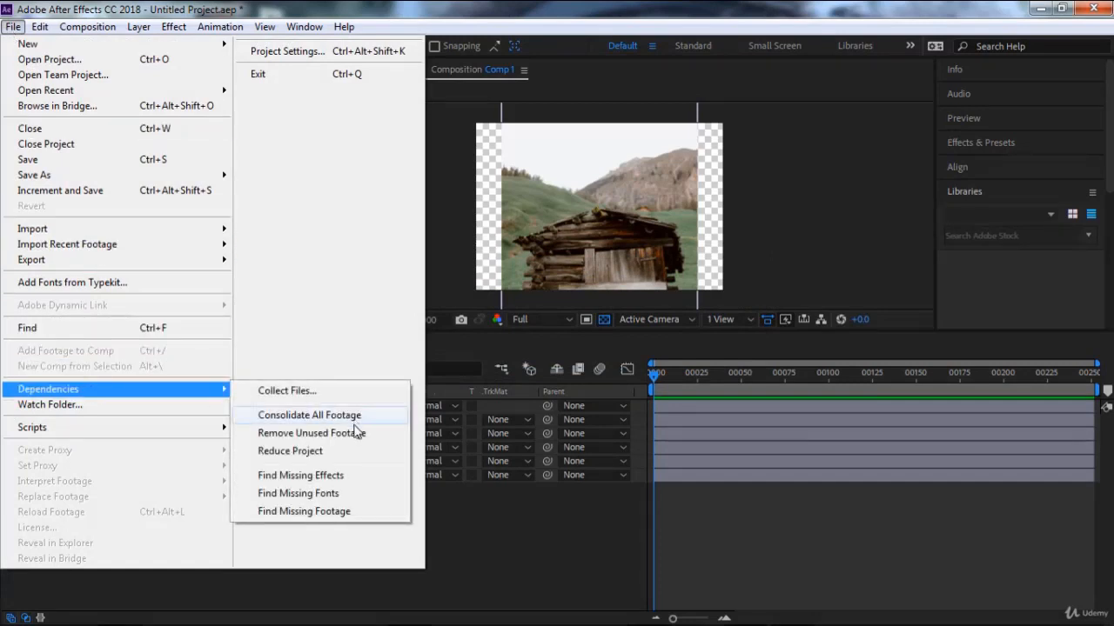
click(464, 524)
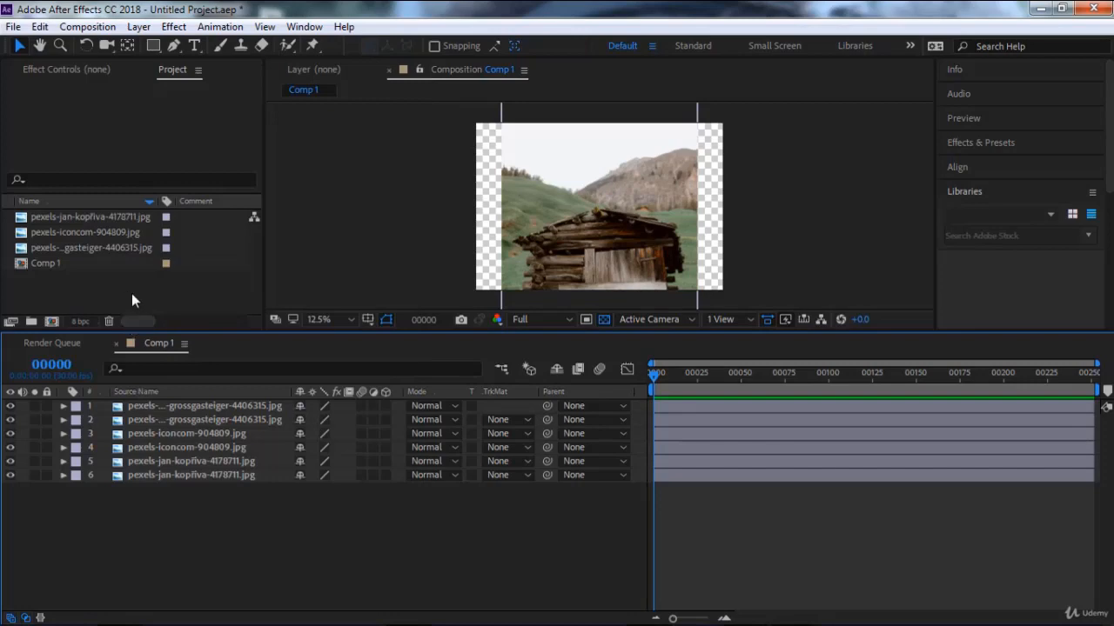
Import the video Pexels Videos 2146396.mp4 from the grass folder, leaving it out of the composition.
double_click(130, 294)
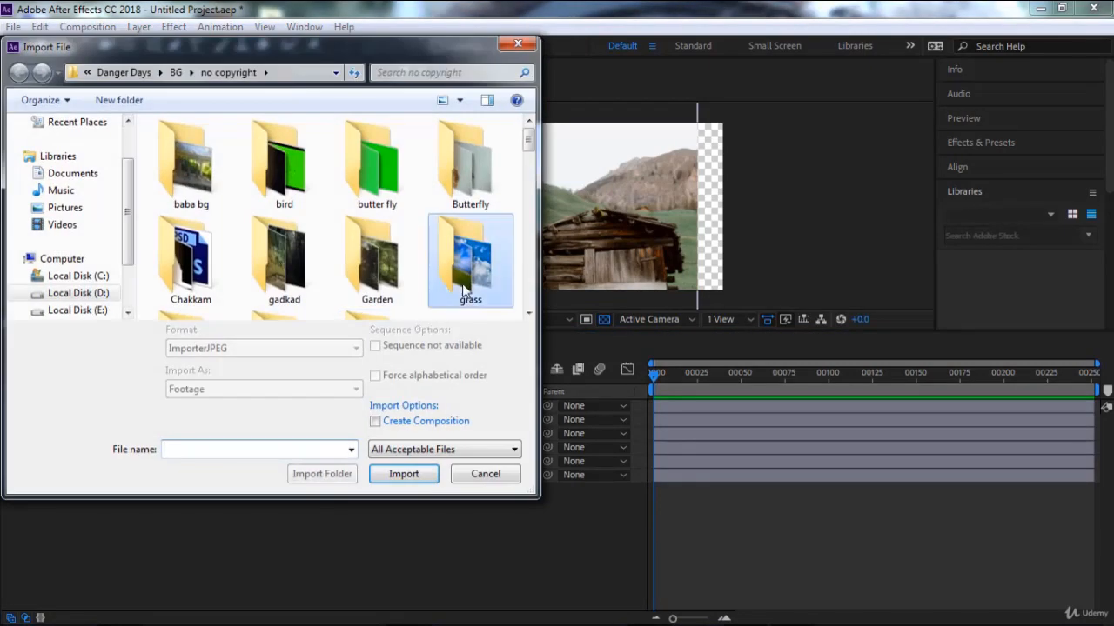
double_click(466, 292)
double_click(462, 173)
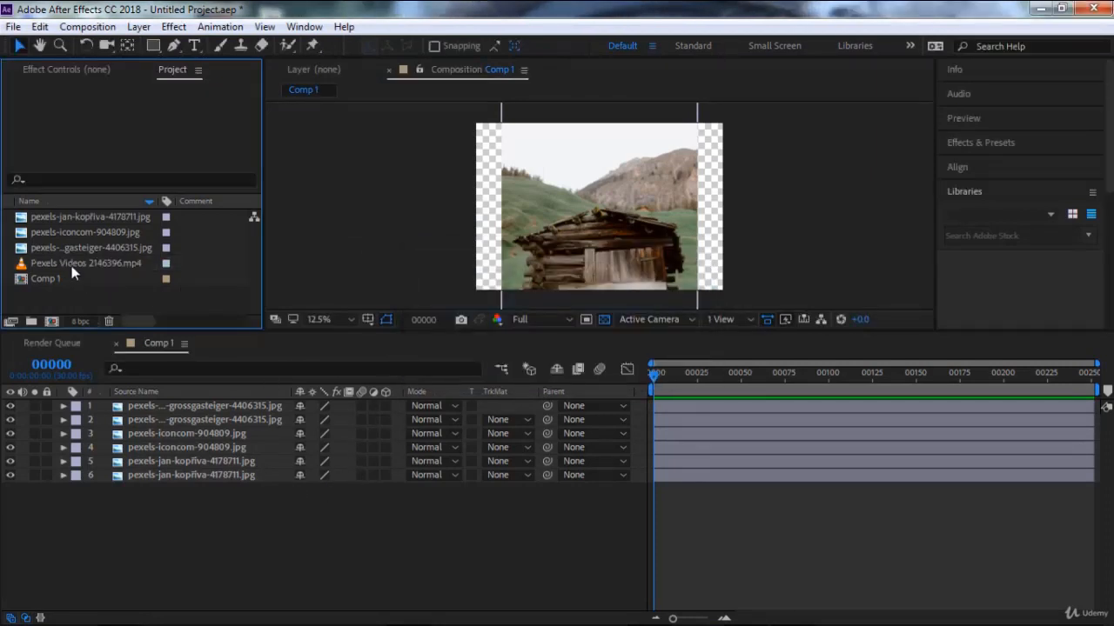
click(75, 265)
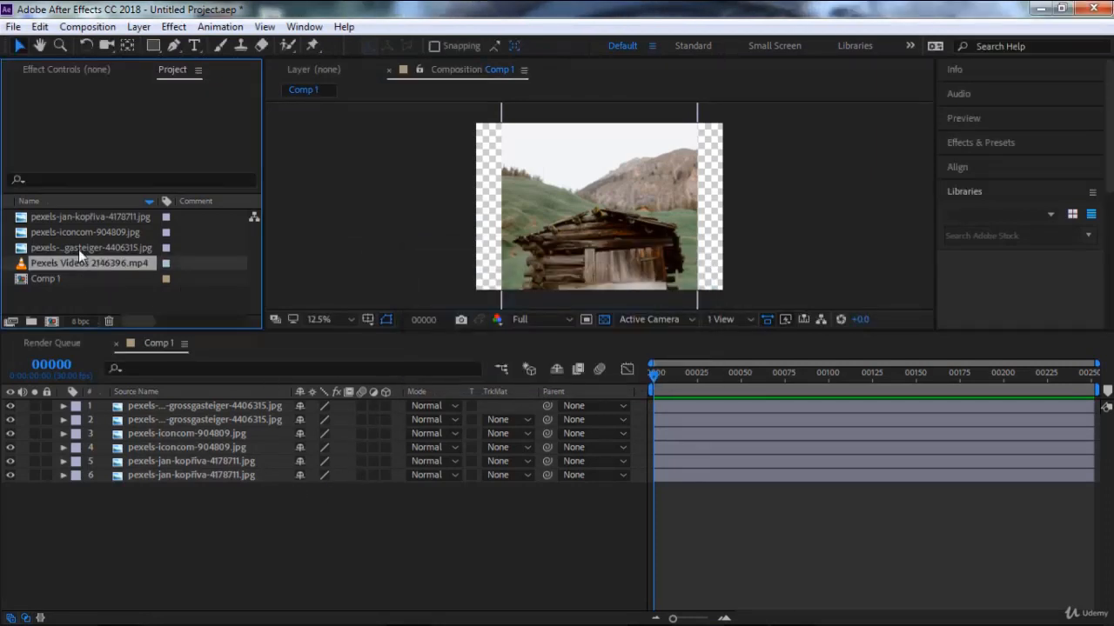
click(115, 296)
Remove the unused footage from the project, undoing and redoing the removal once.
click(12, 27)
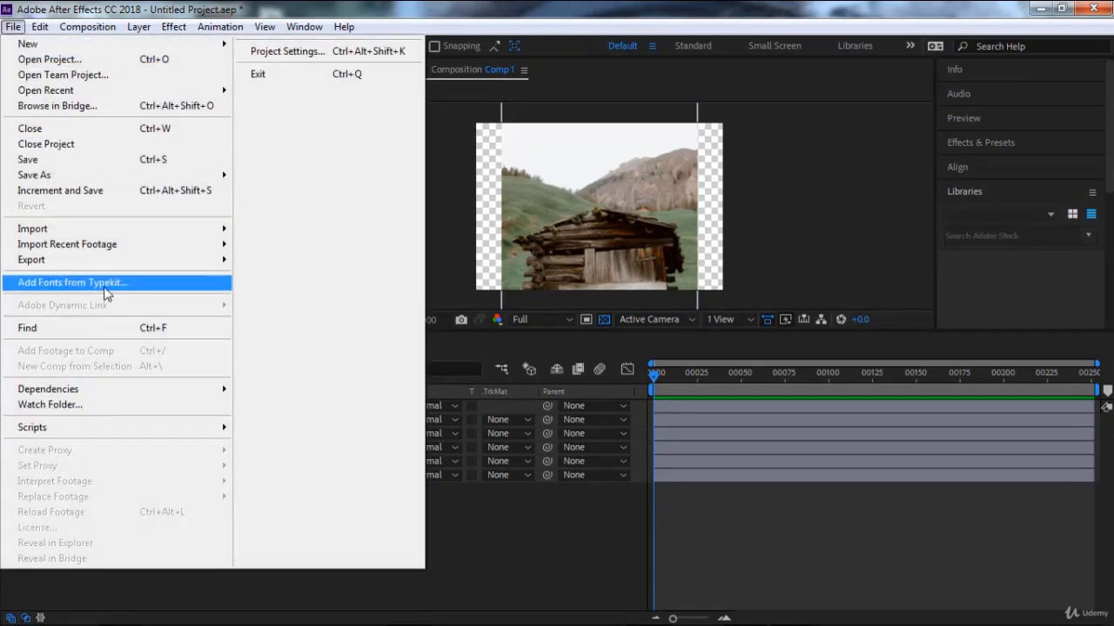
mouse_move(139, 393)
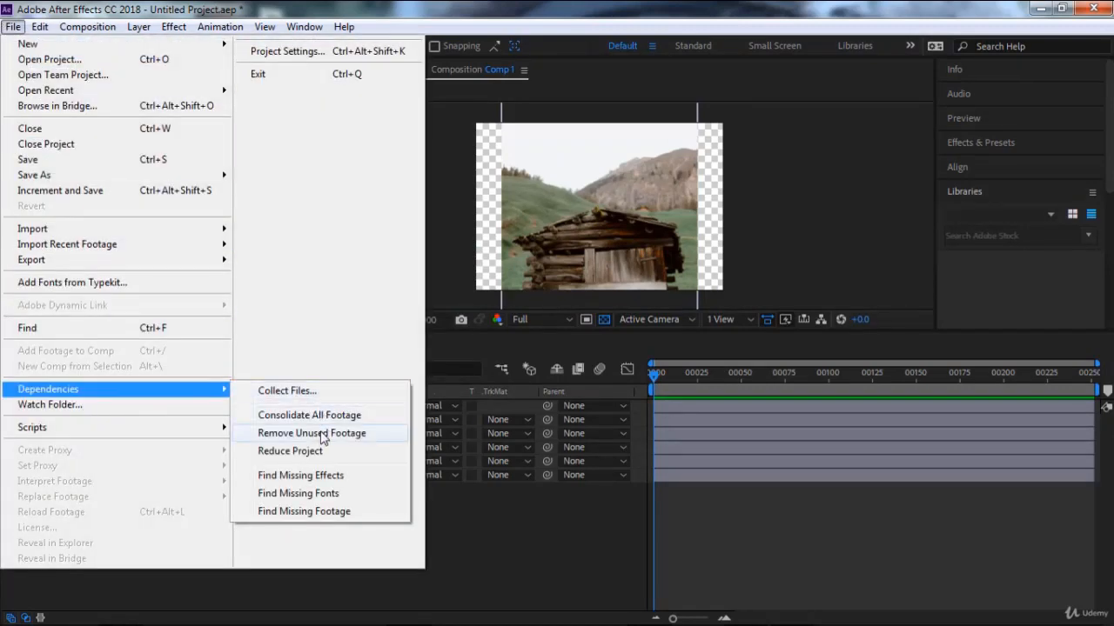
click(318, 434)
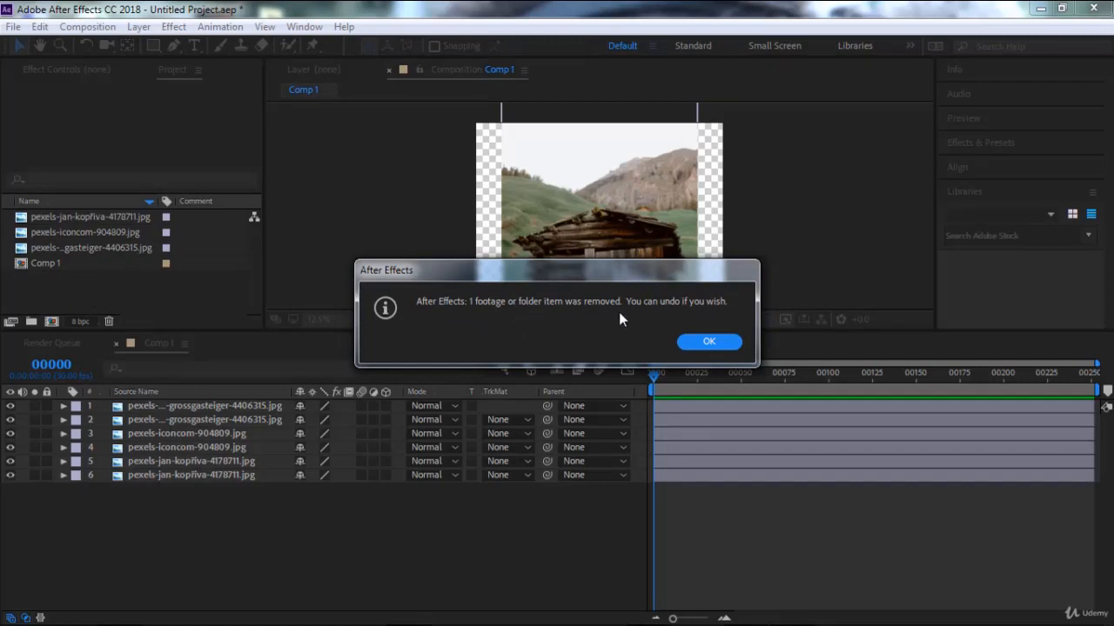
click(709, 341)
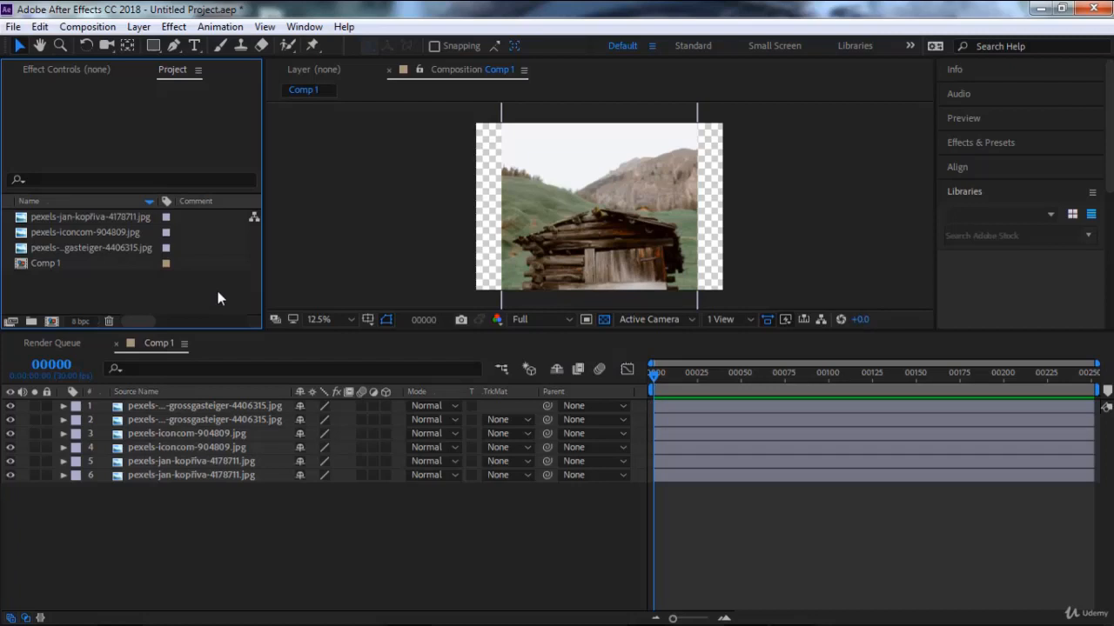
key(ctrl+z)
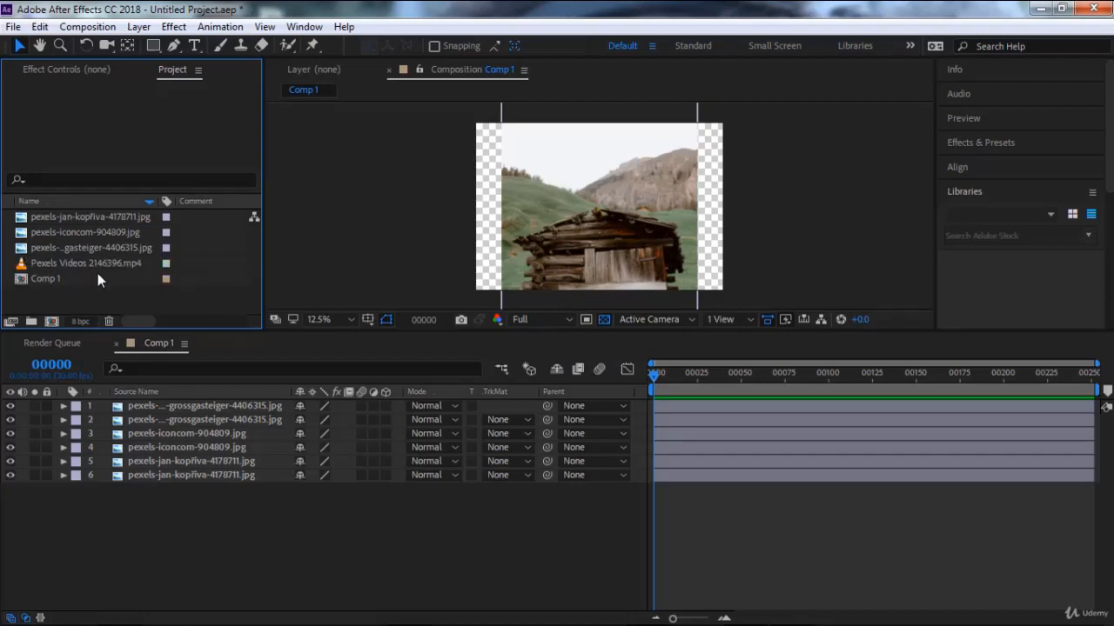
key(ctrl+shift+z)
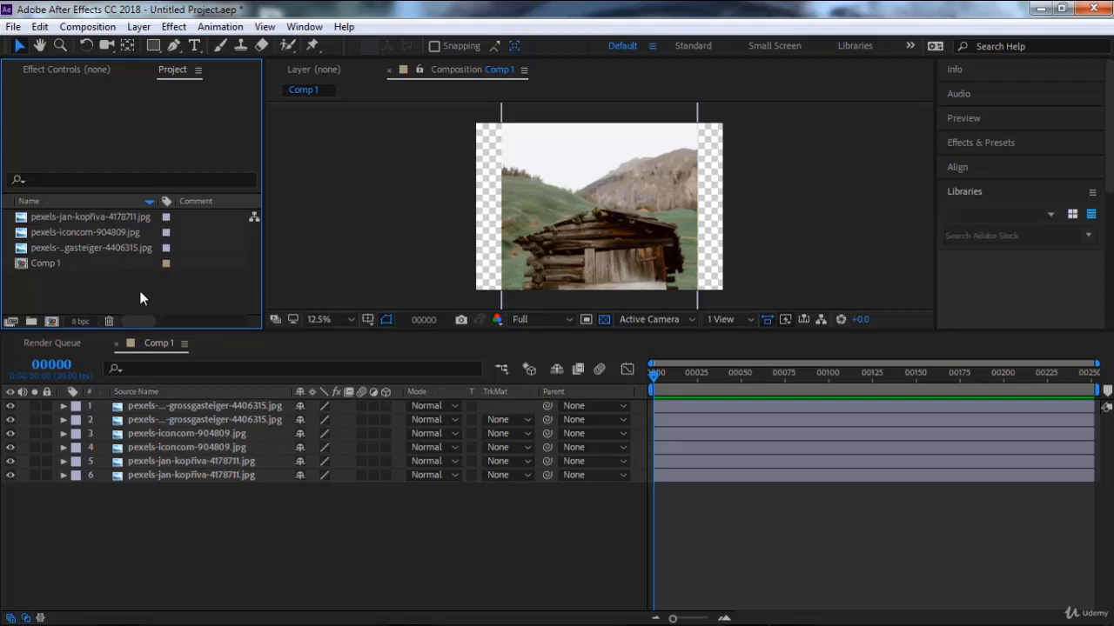
Try to apply Reduce Project with no project items selected.
click(12, 27)
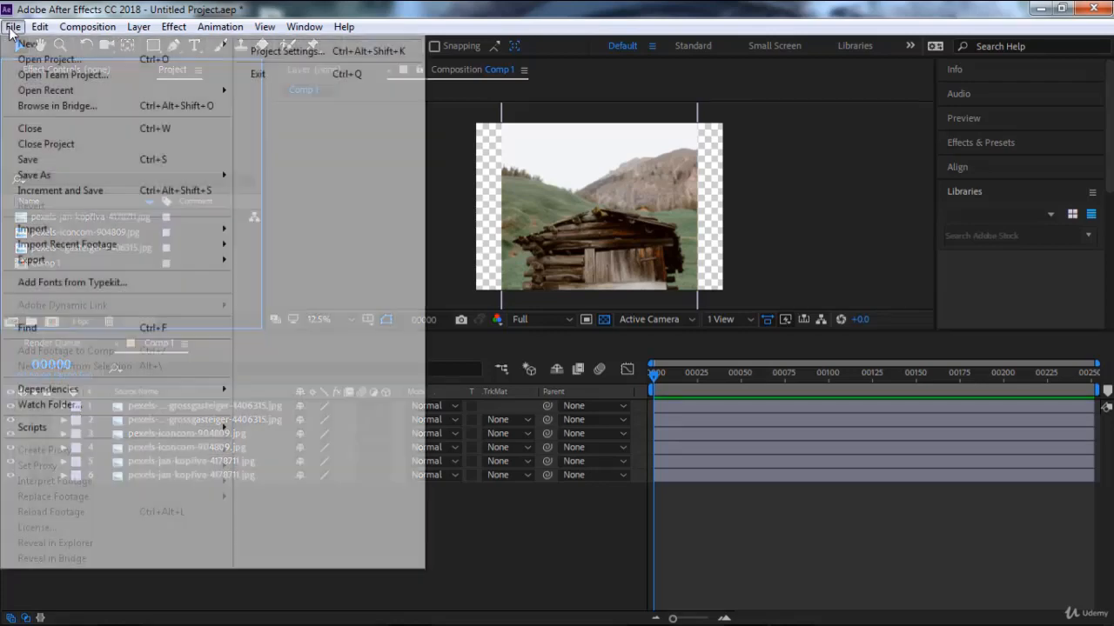
mouse_move(168, 396)
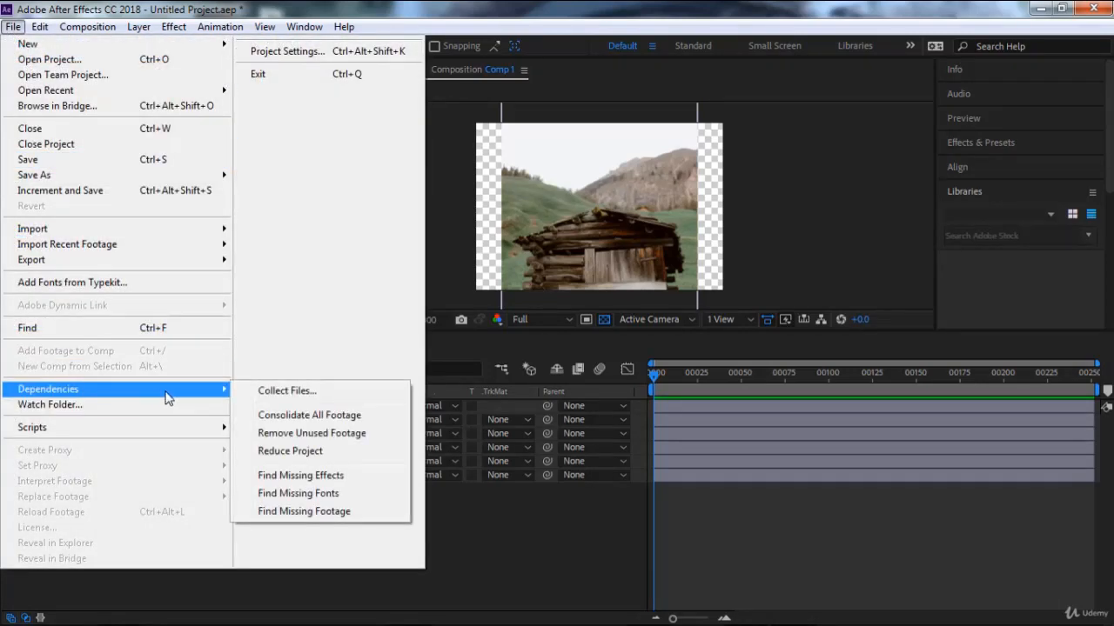
click(331, 454)
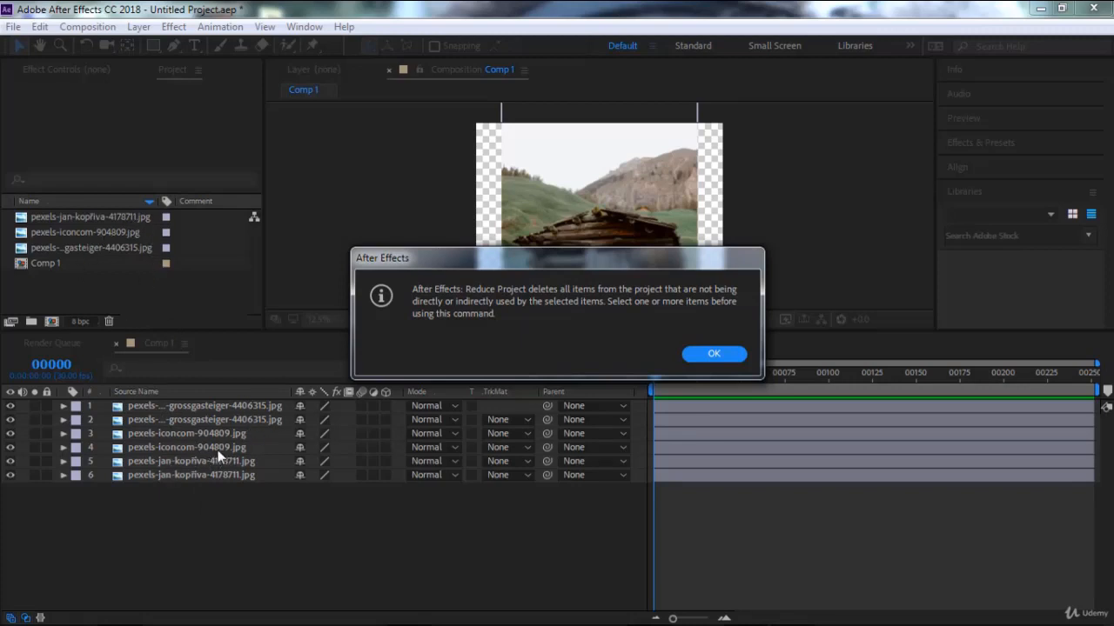
click(722, 354)
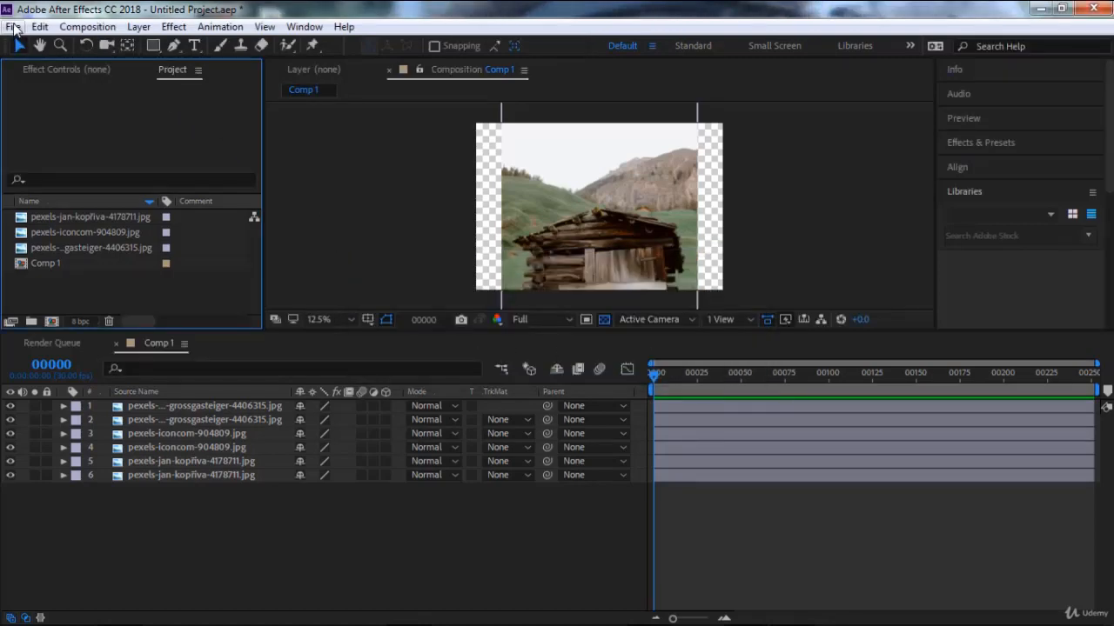
Open the project's Dependencies options.
click(13, 27)
mouse_move(119, 397)
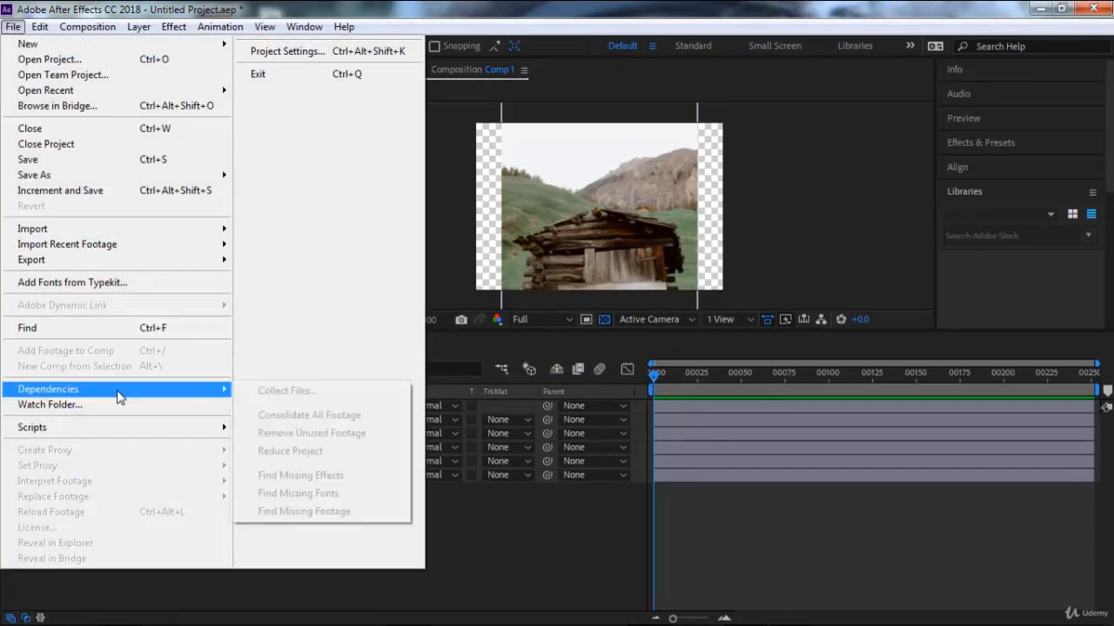
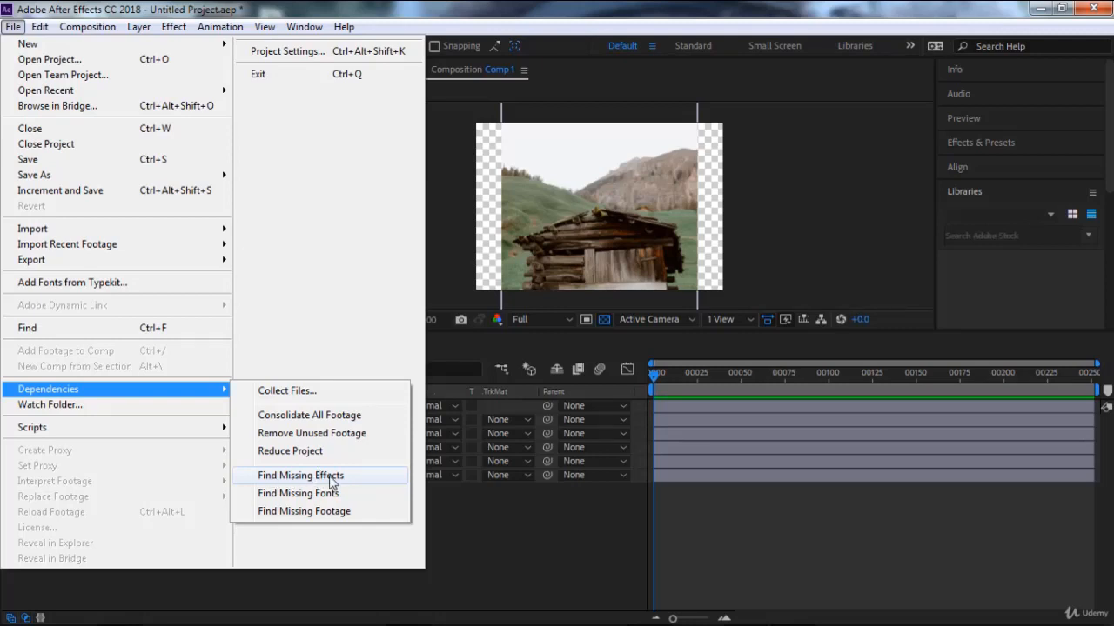
Find missing effects in the project, and choose Watch Folder but cancel the save request.
click(331, 476)
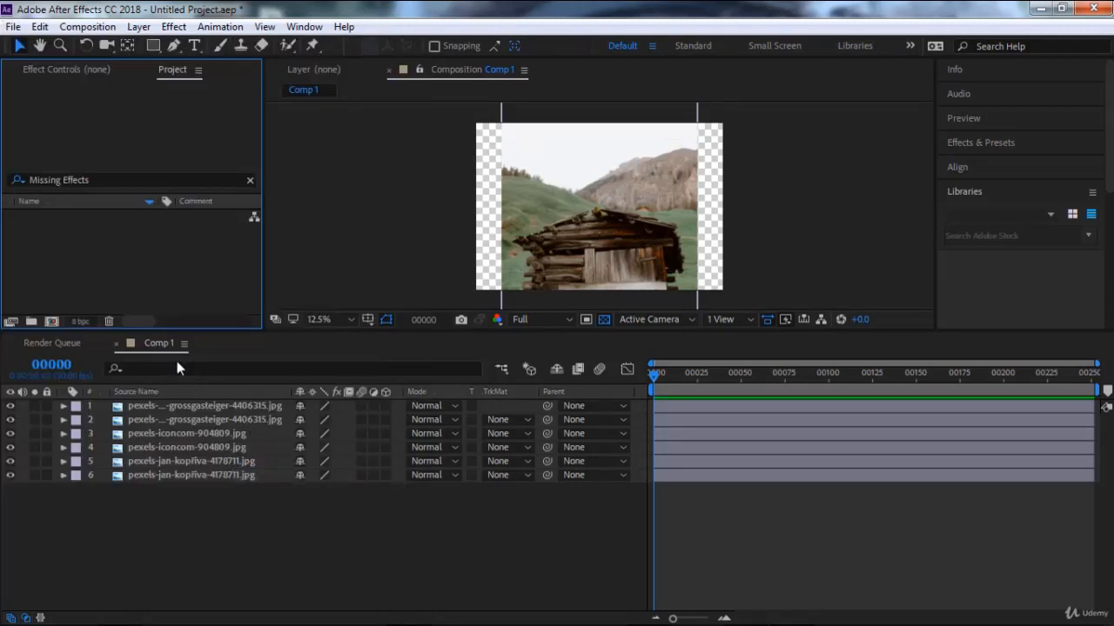
click(13, 26)
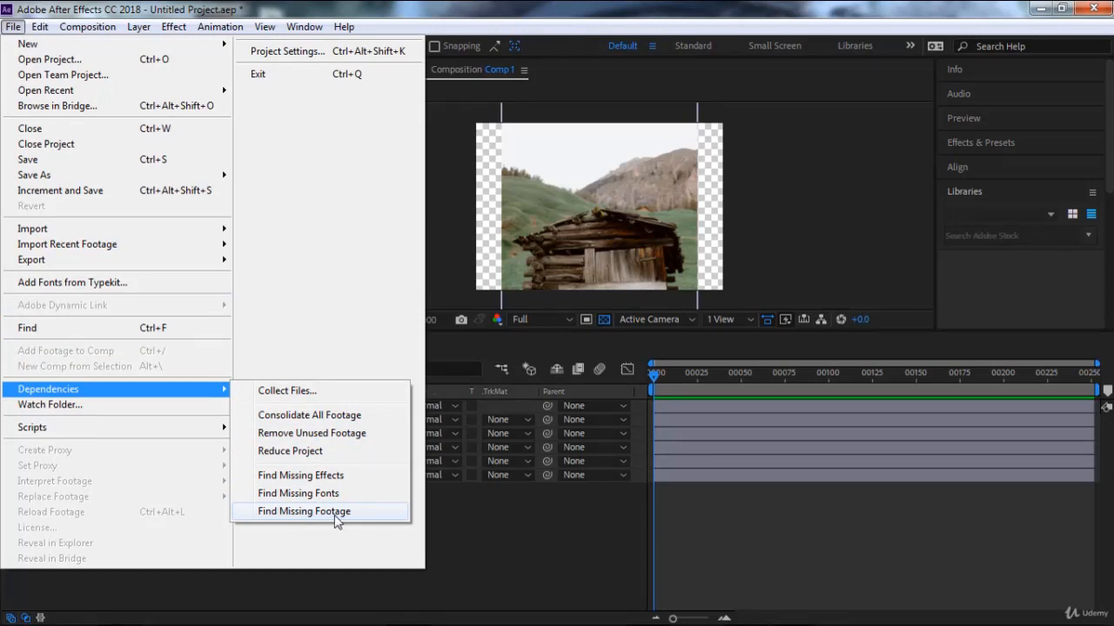
click(120, 403)
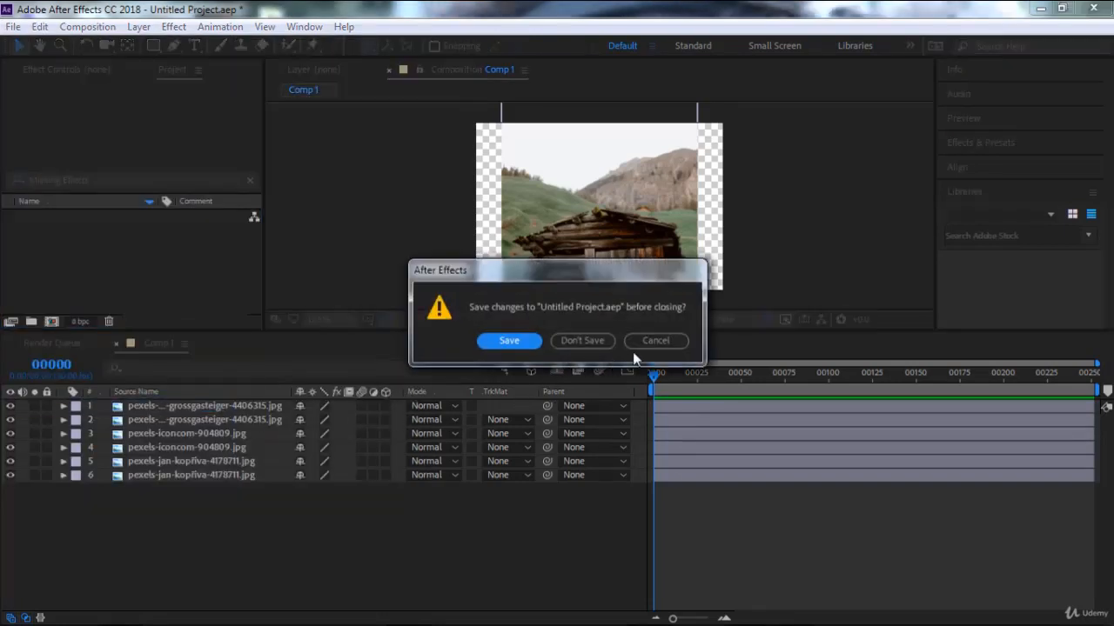
click(657, 341)
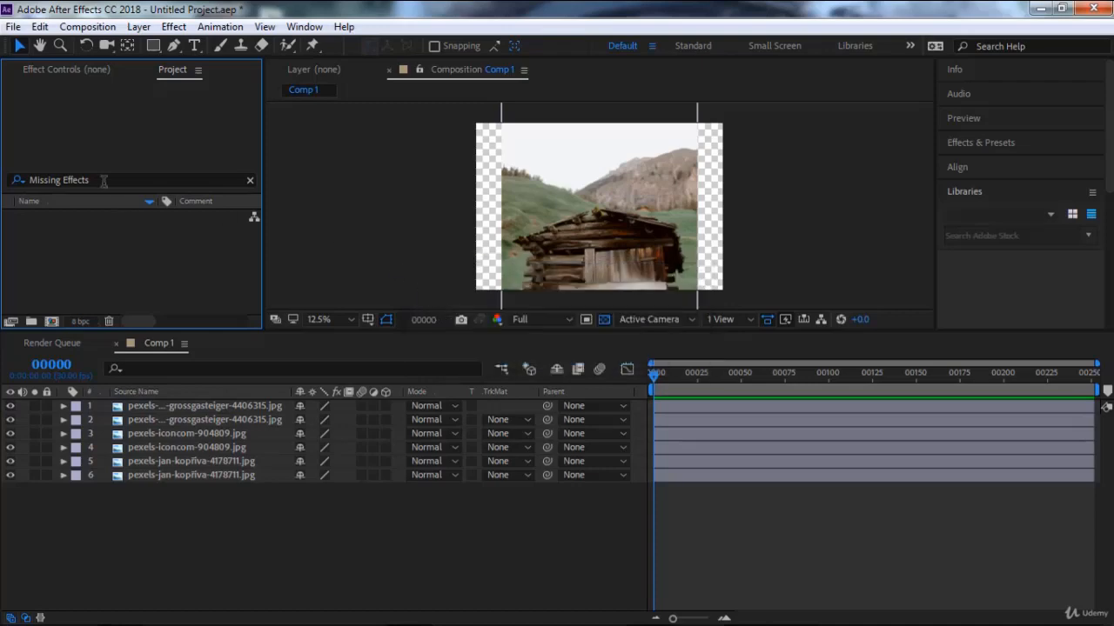
Try to run the Double-Up.jsx script with no layer selected in Comp 1.
click(13, 26)
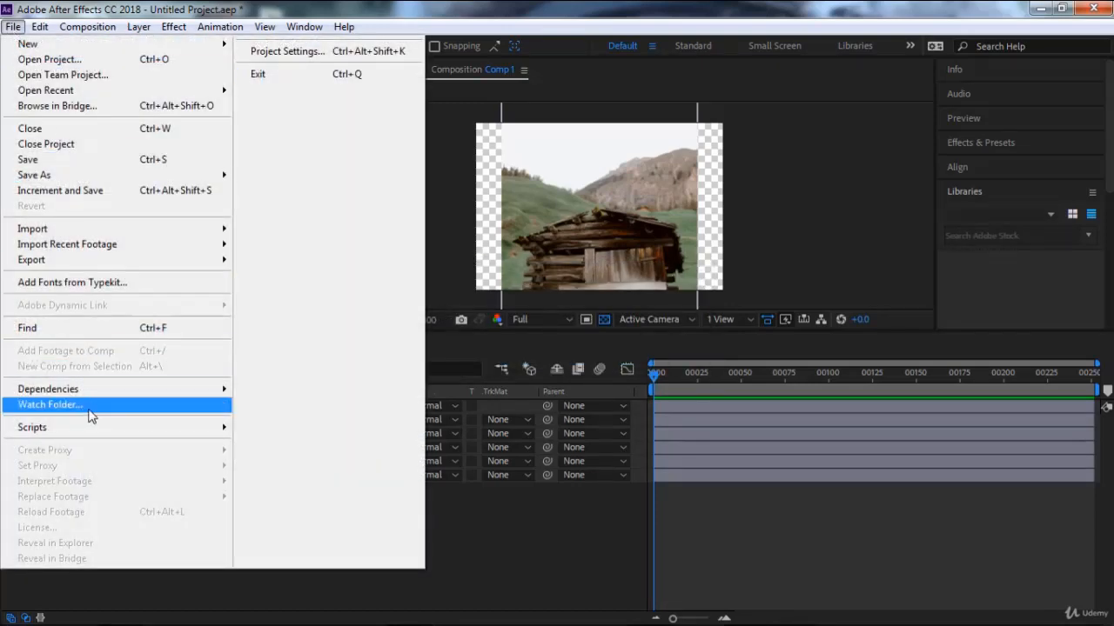
mouse_move(95, 430)
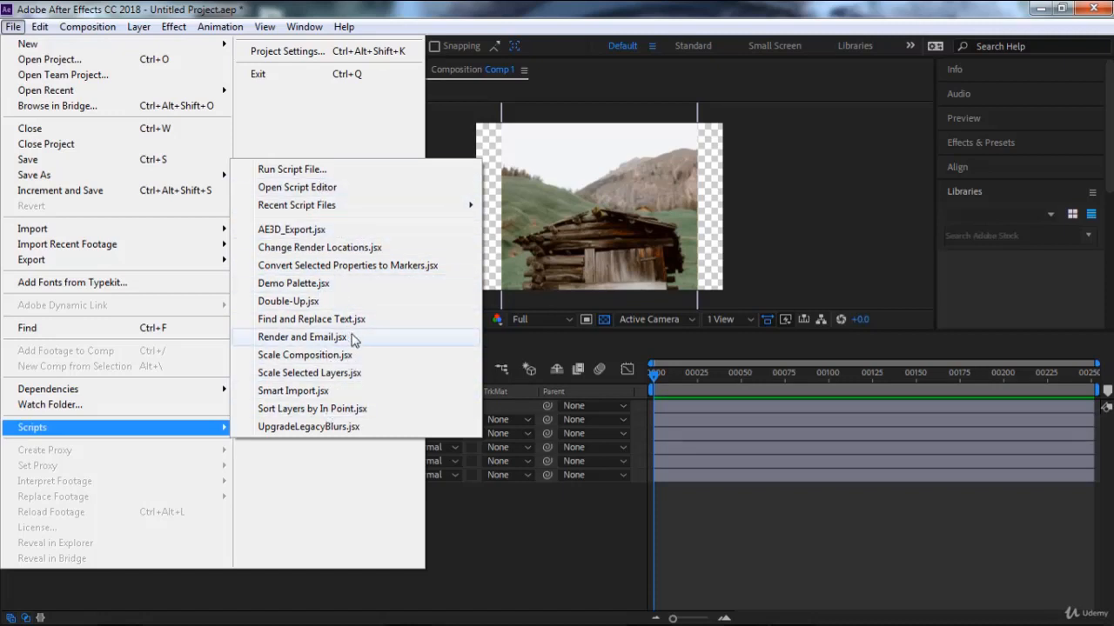
click(330, 305)
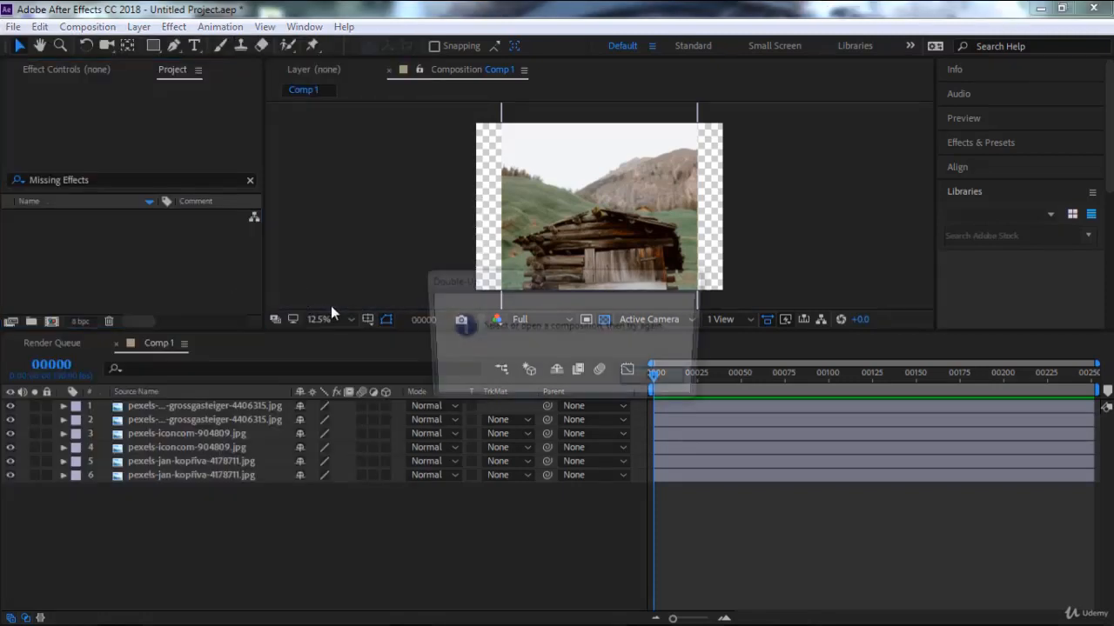
click(651, 386)
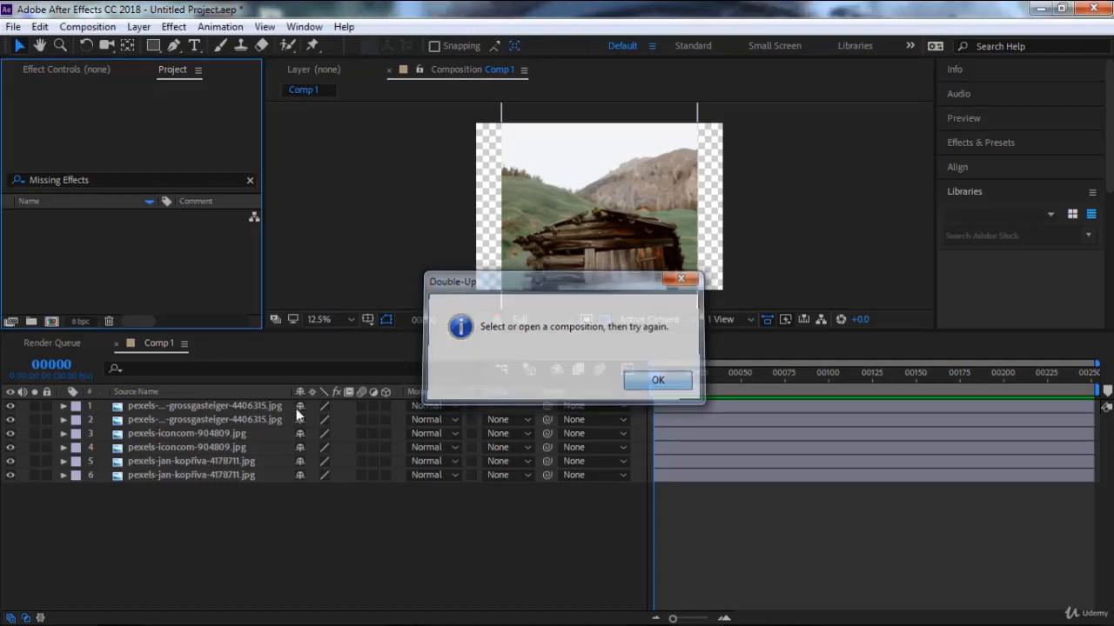
Run the Double-Up.jsx script on Comp 1 with the first grossgasteiger-4406315.jpg layer selected.
click(225, 408)
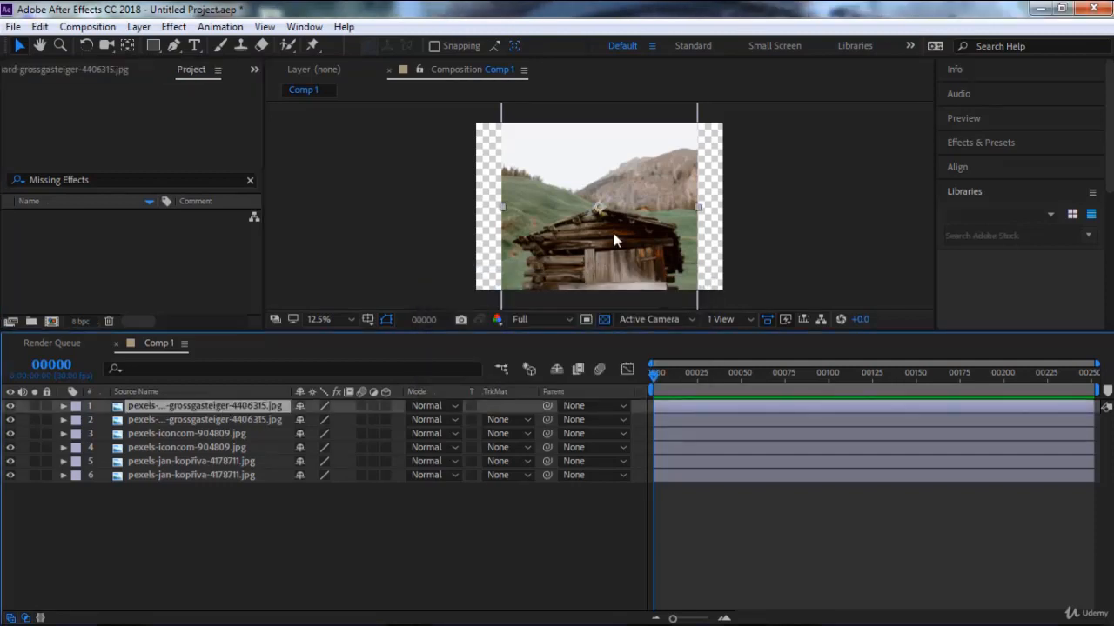
scroll(614, 234, down, 1)
click(13, 26)
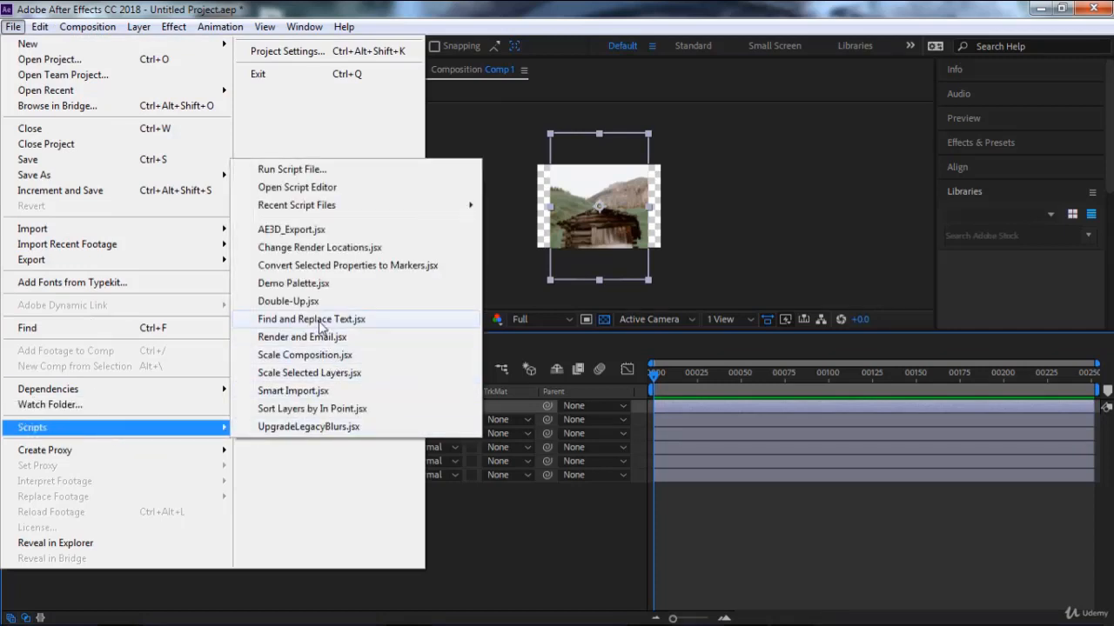
click(318, 303)
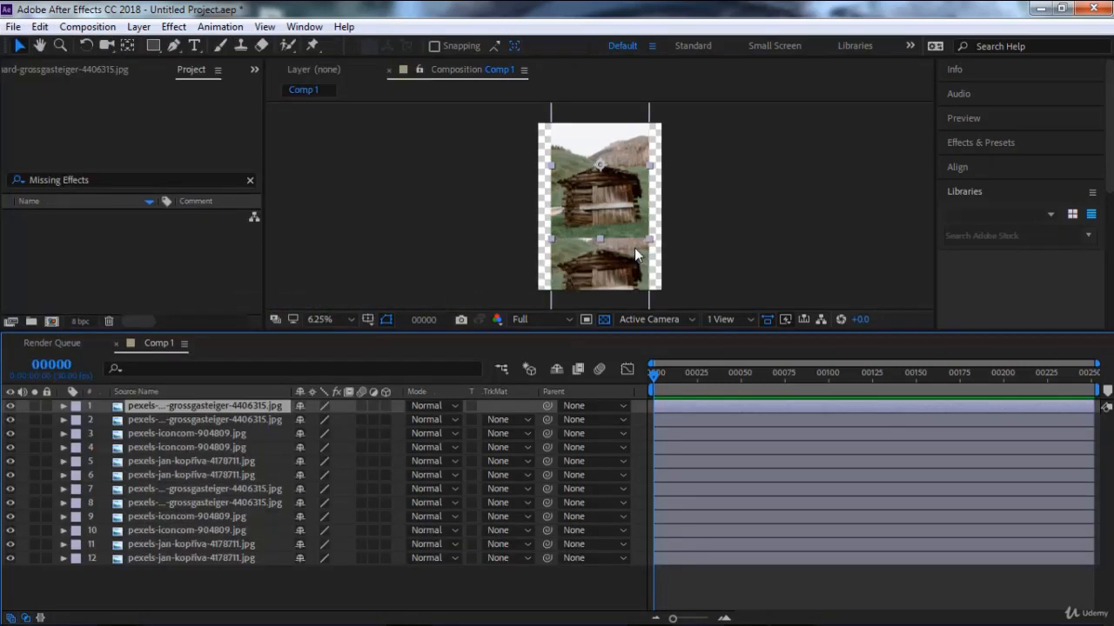
Move the stacked photo layers apart in the composition, two to the right and one to the left.
scroll(617, 252, up, 1)
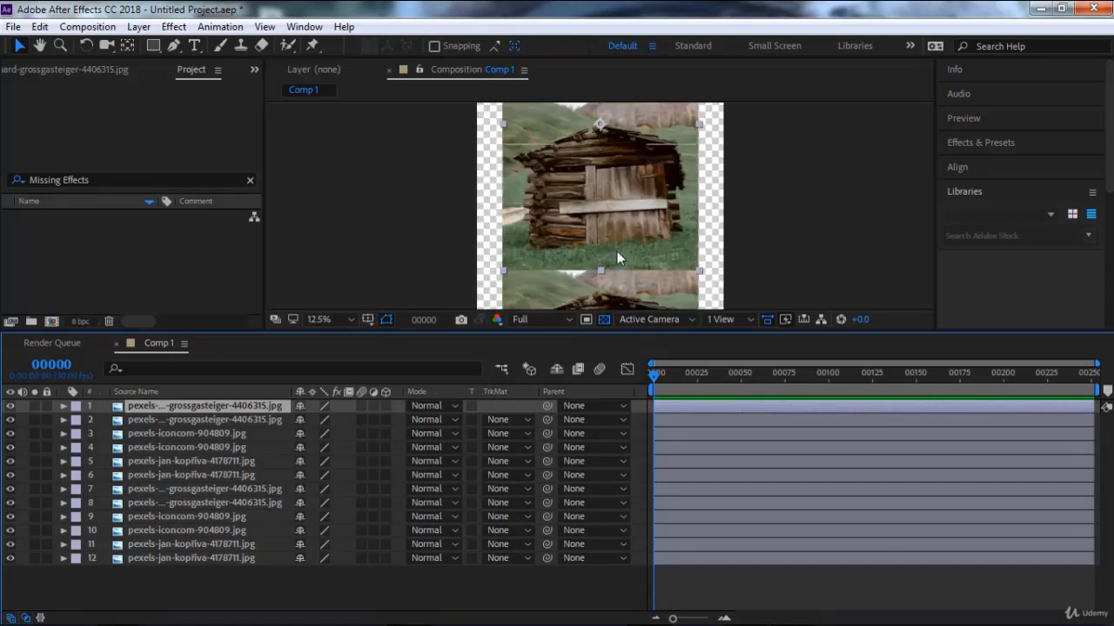
mouse_move(614, 263)
mouse_down()
mouse_move(613, 169)
mouse_move(624, 264)
mouse_up()
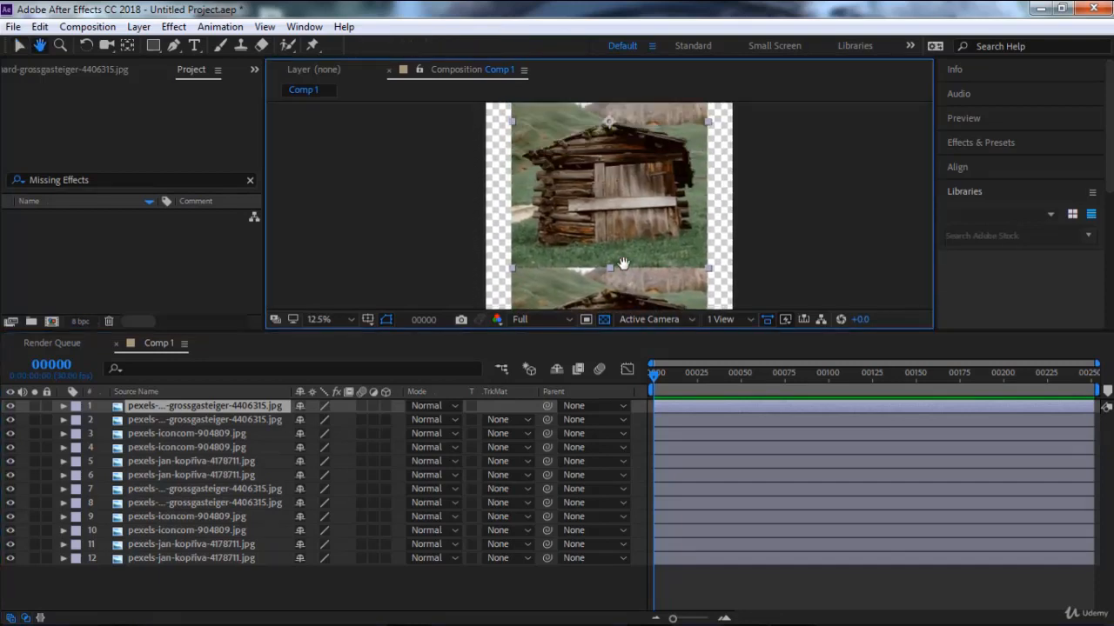
scroll(624, 264, down, 1)
click(753, 215)
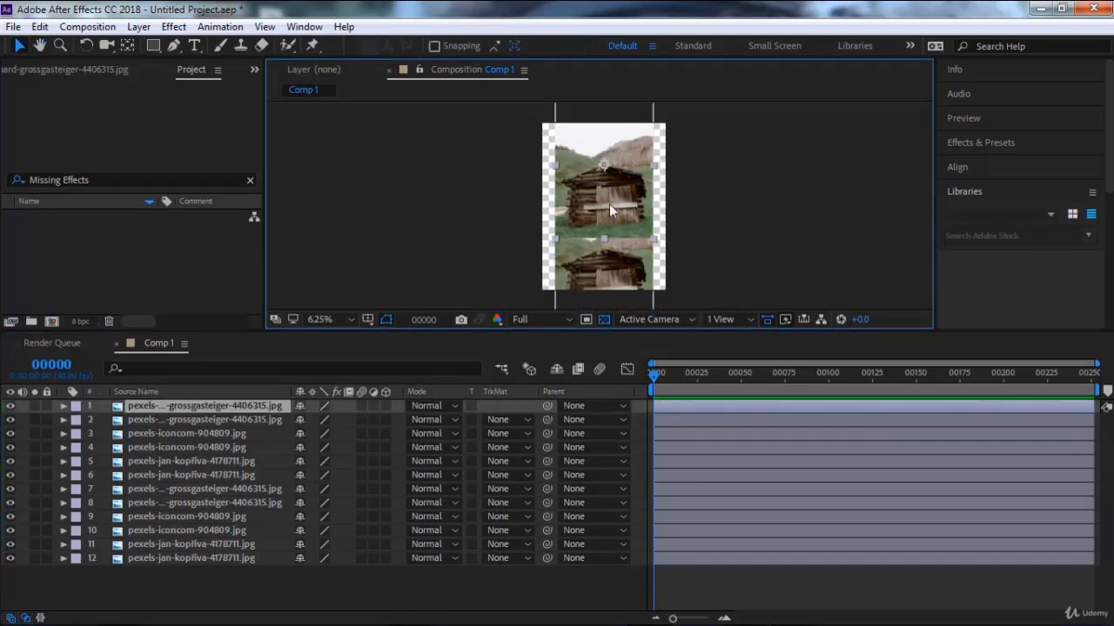
drag(609, 204, 698, 170)
click(570, 211)
drag(569, 212, 414, 186)
drag(597, 263, 707, 266)
Scale layer 8, the lower hut photo, by a factor of 2 about its center with Scale Selected Layers.jsx, and reposition it up and left.
click(588, 274)
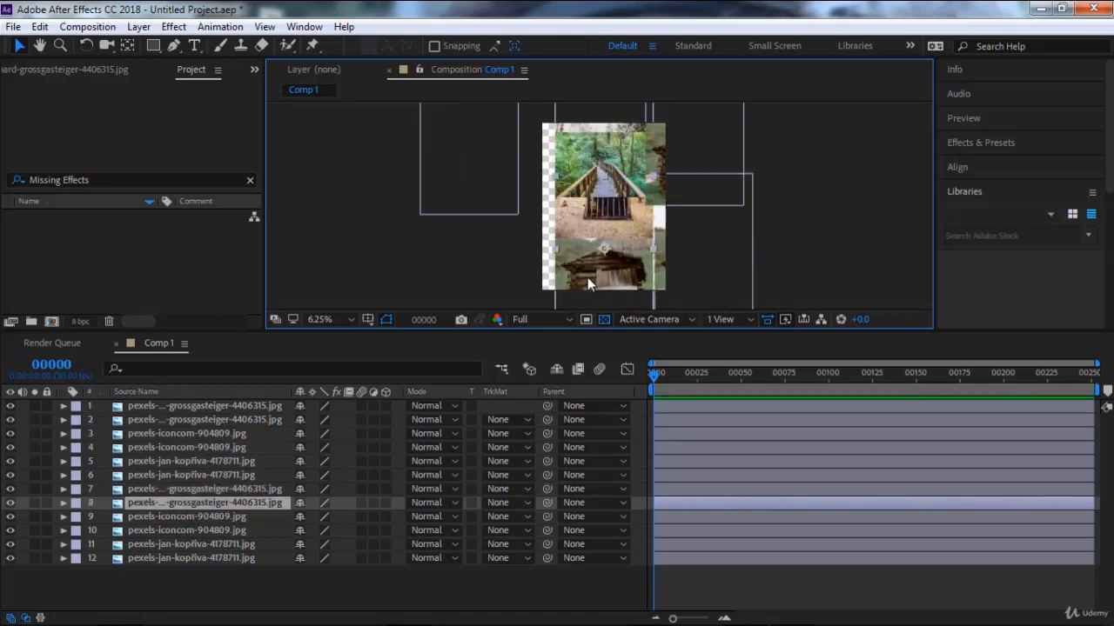
click(13, 26)
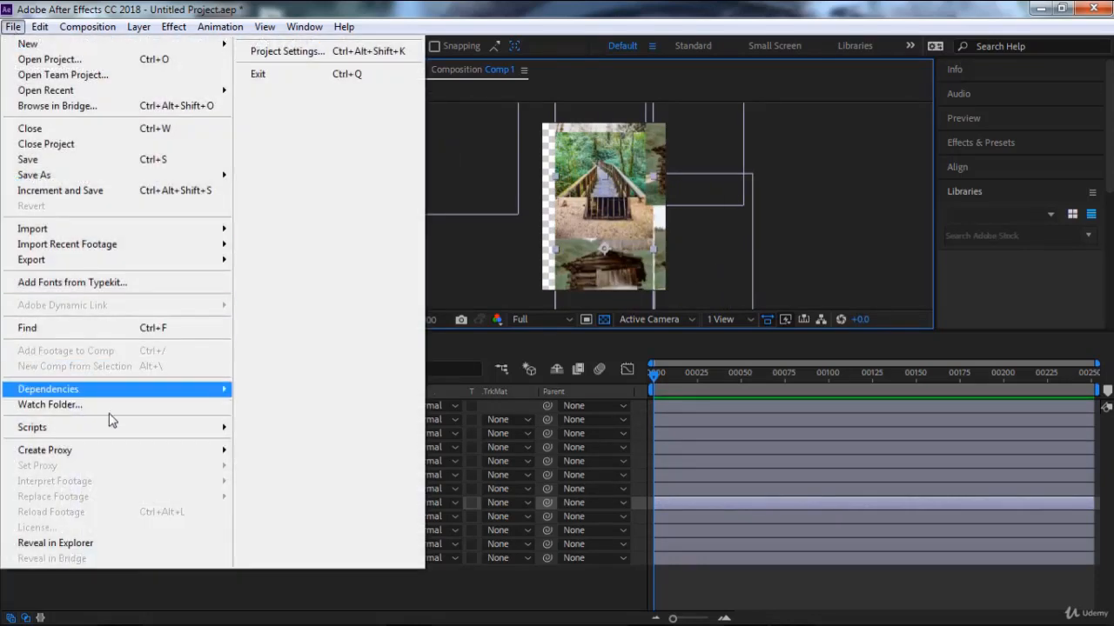
mouse_move(108, 431)
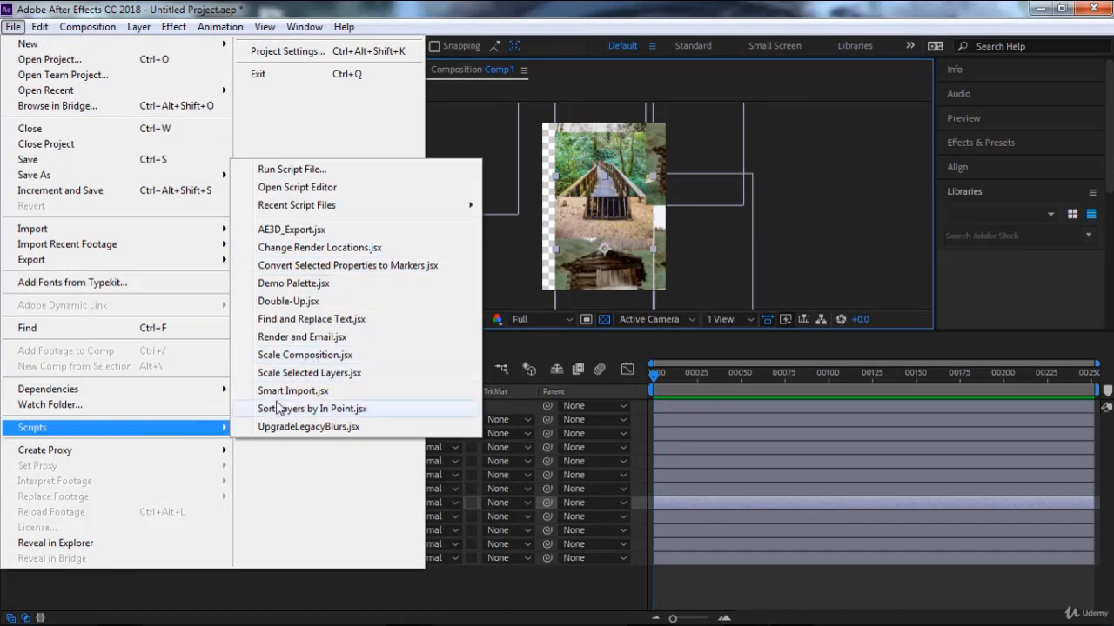
click(314, 377)
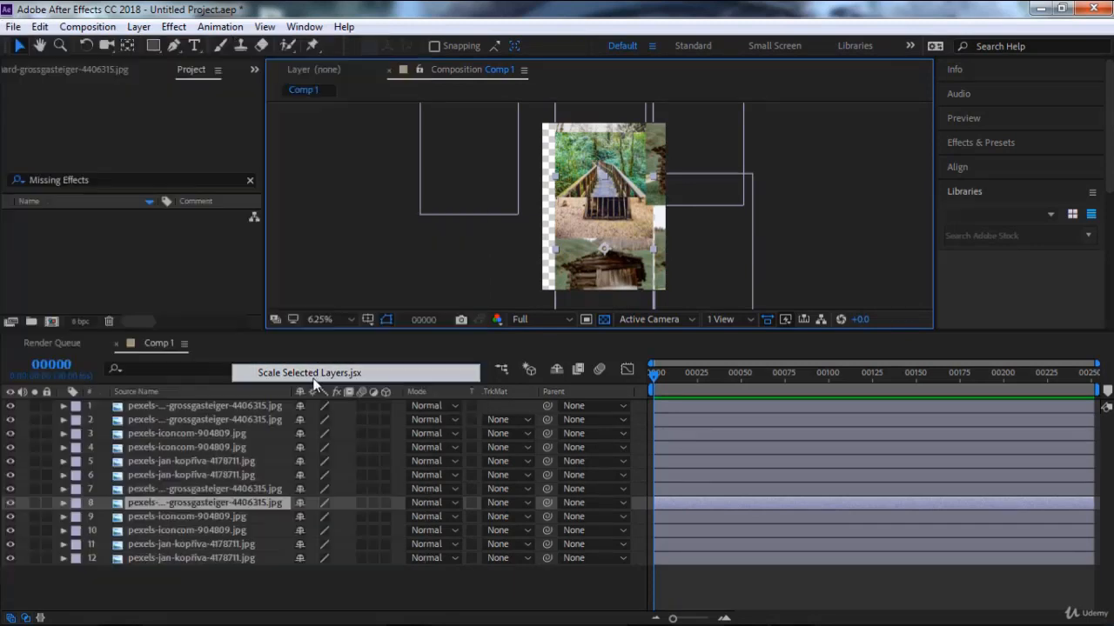
double_click(509, 334)
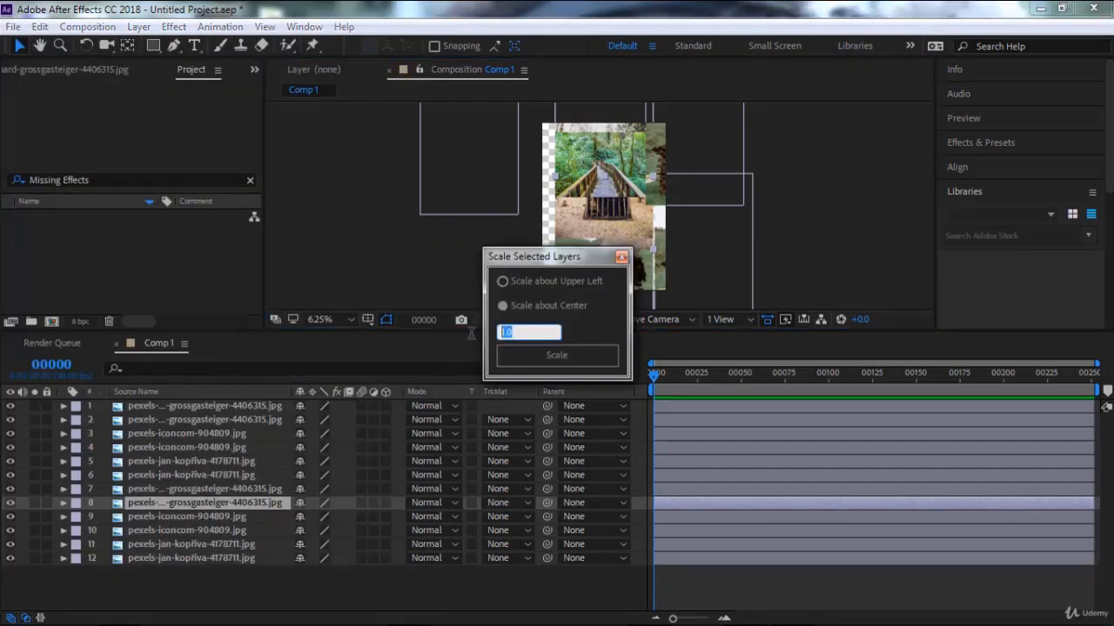
text(2)
click(582, 355)
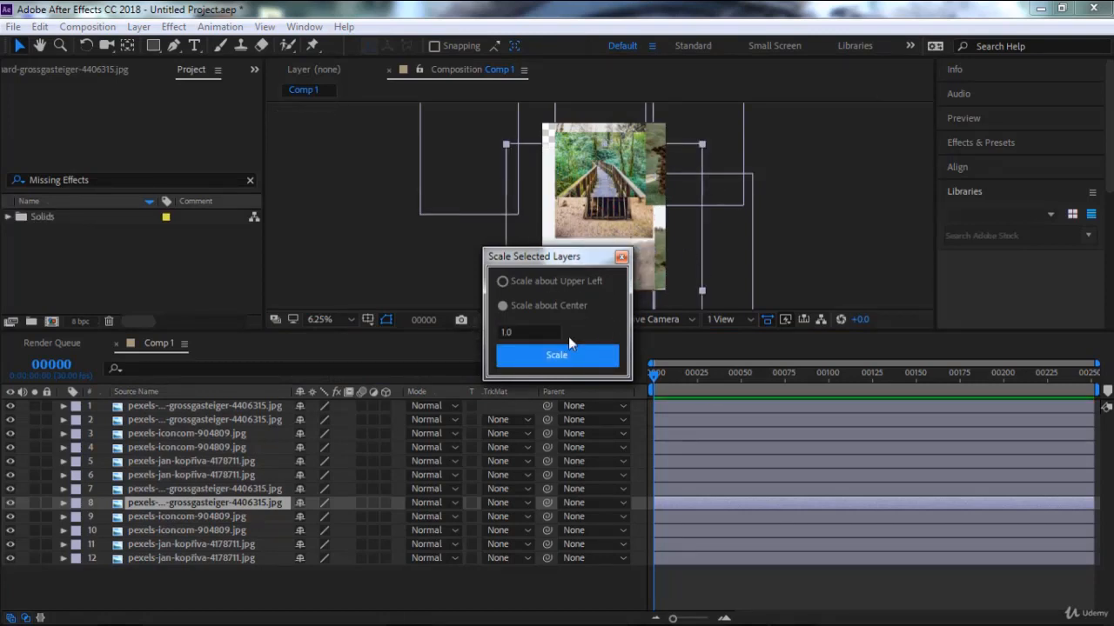
click(621, 256)
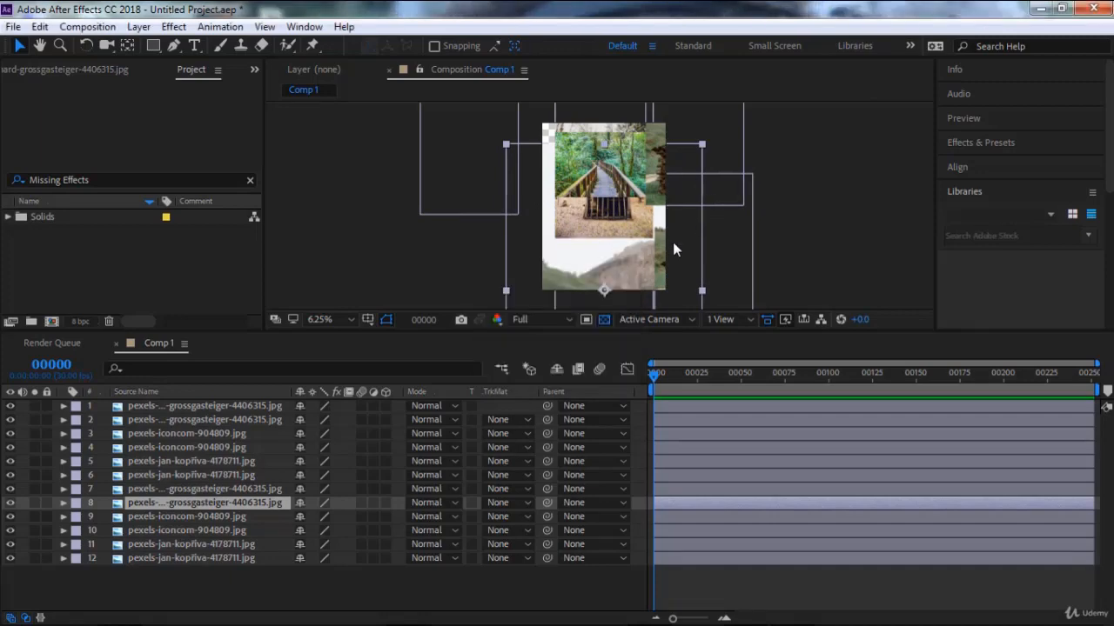
drag(673, 242, 637, 168)
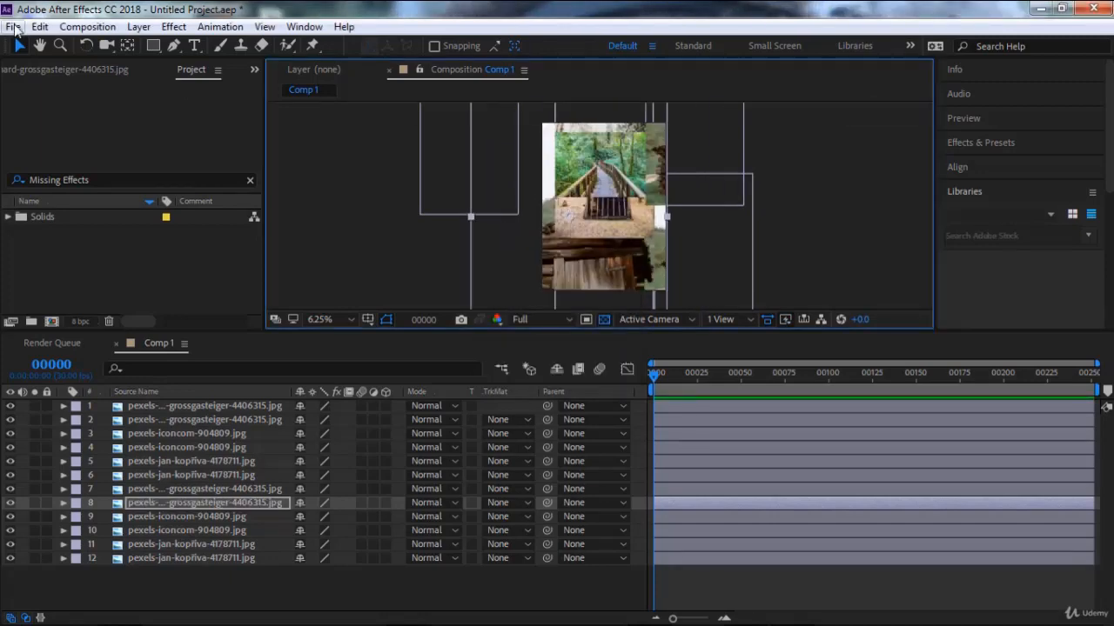
Create a movie proxy for Comp 1, adding it to the render queue.
click(13, 26)
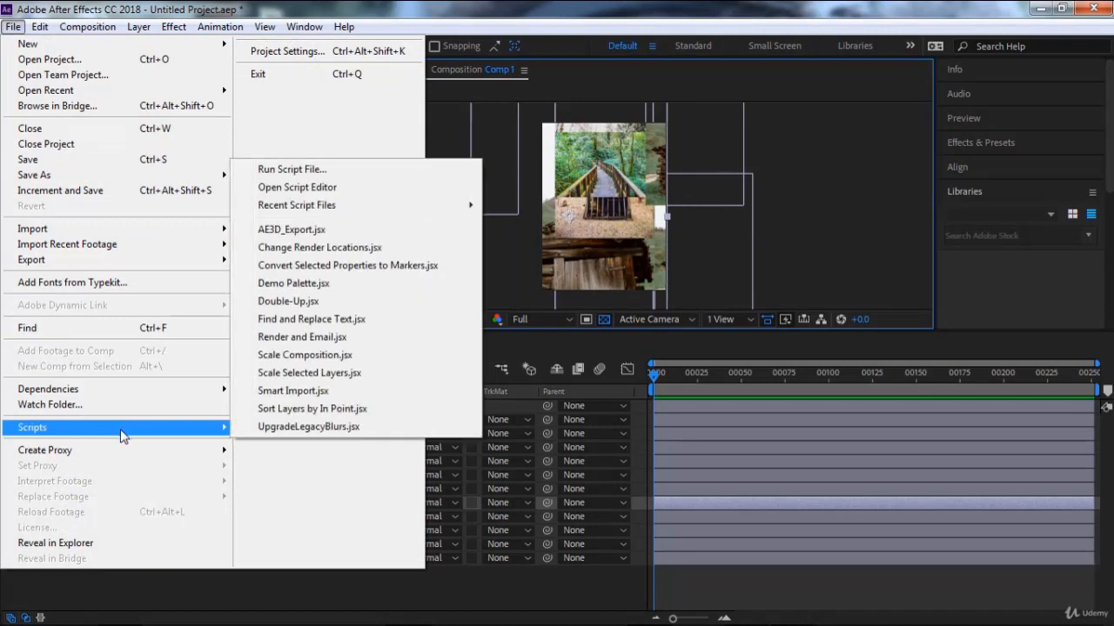
mouse_move(124, 456)
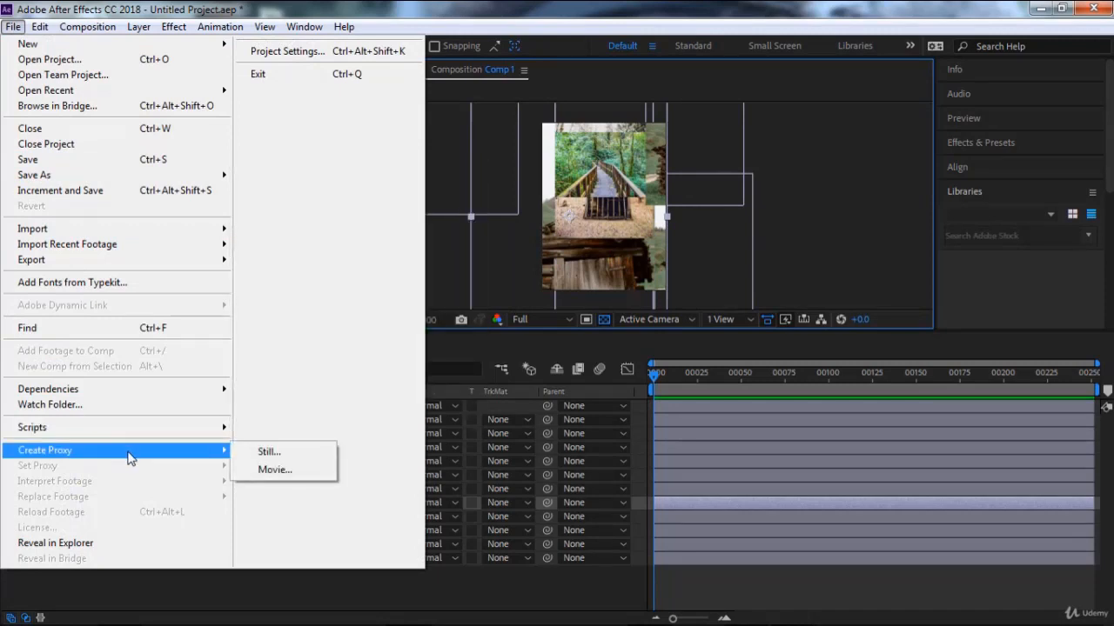
click(275, 470)
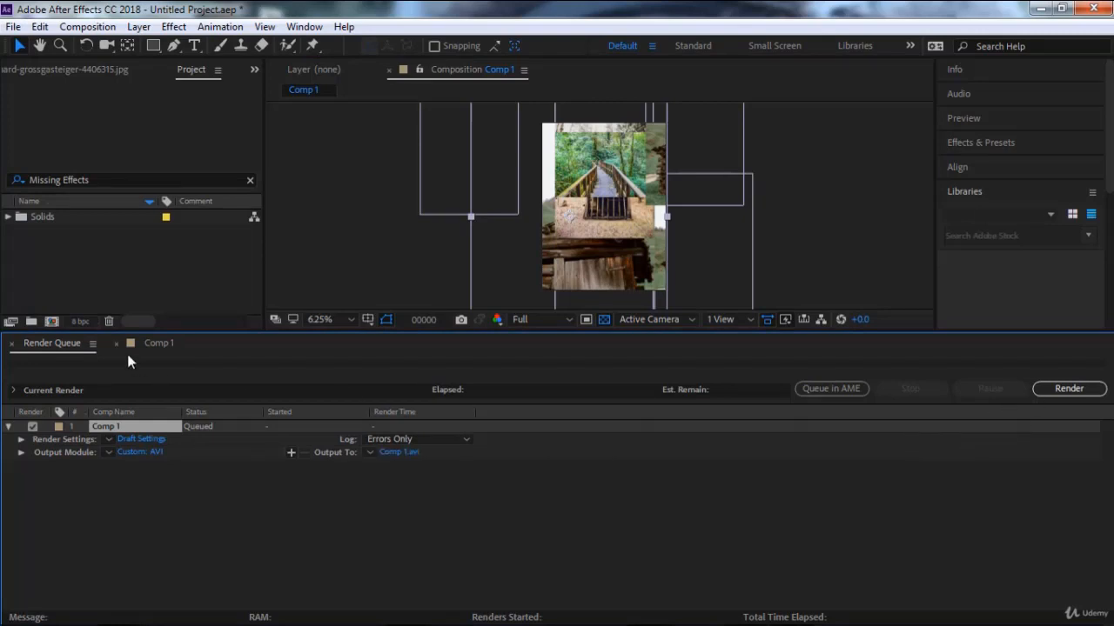
Return to the Comp 1 timeline and create a still proxy from it in the render queue.
click(11, 27)
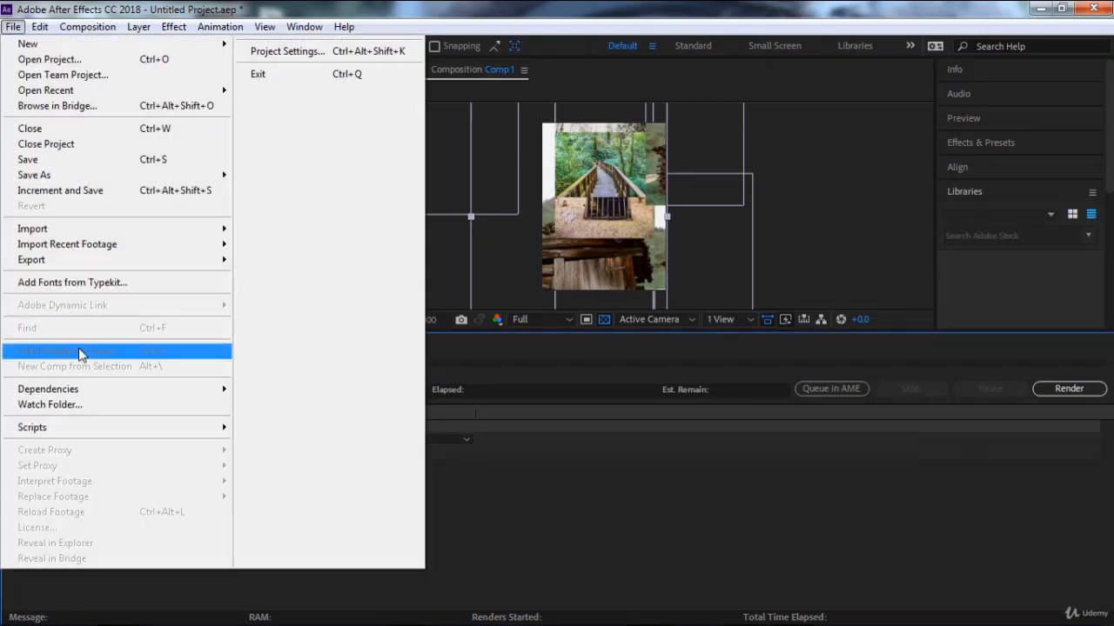
click(522, 388)
click(152, 348)
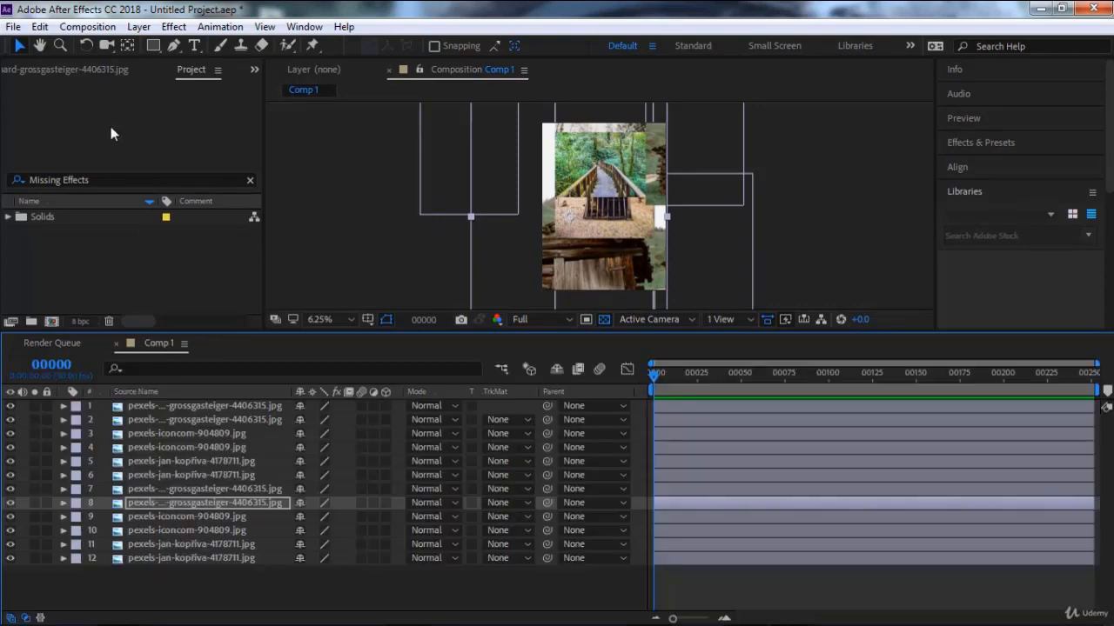
click(13, 27)
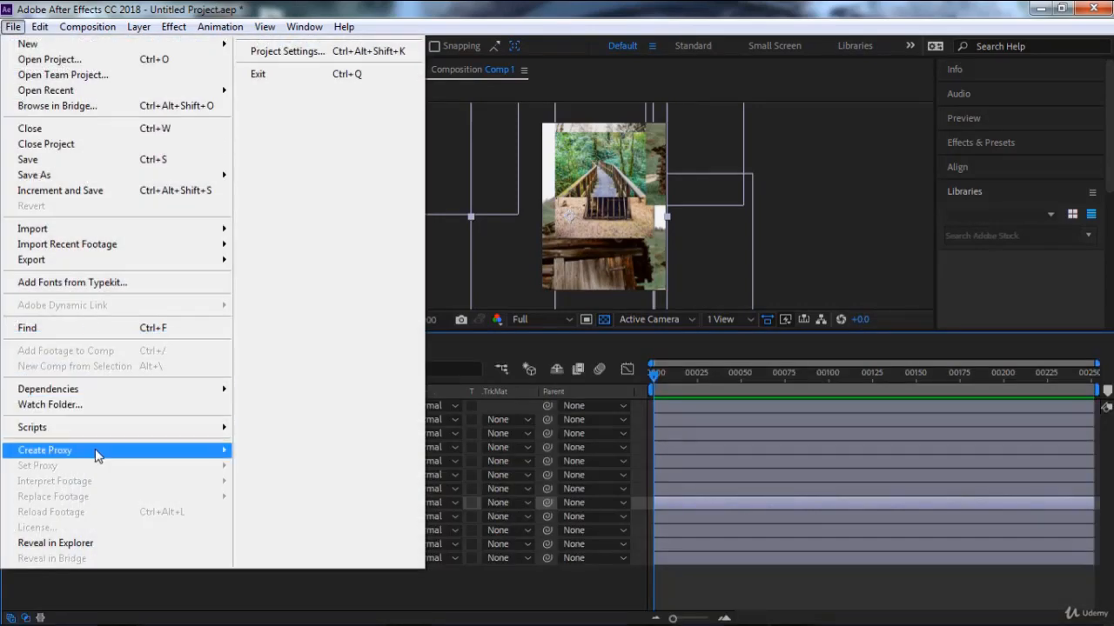
mouse_move(104, 450)
click(280, 450)
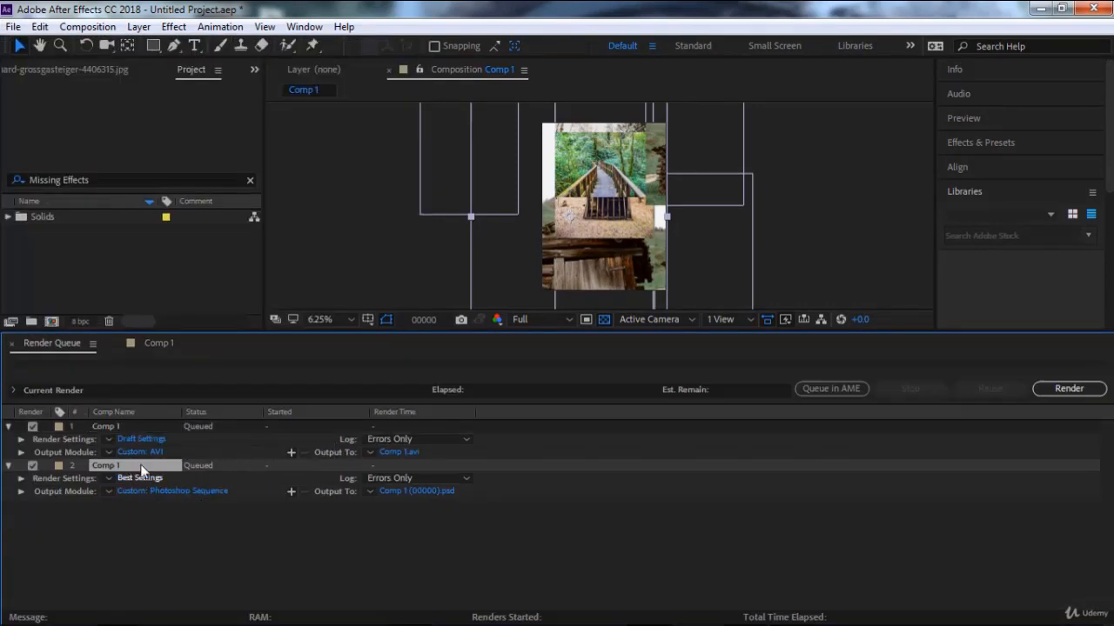
Return to the Comp 1 timeline, scrub the current time to frame 53 and deselect all layers.
click(151, 343)
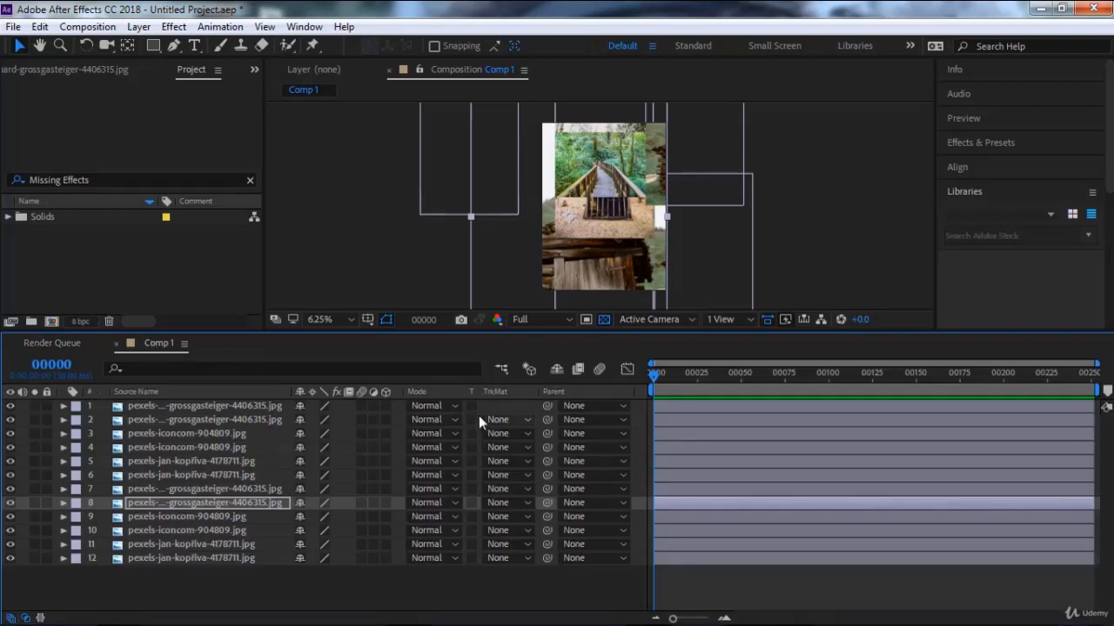
click(730, 375)
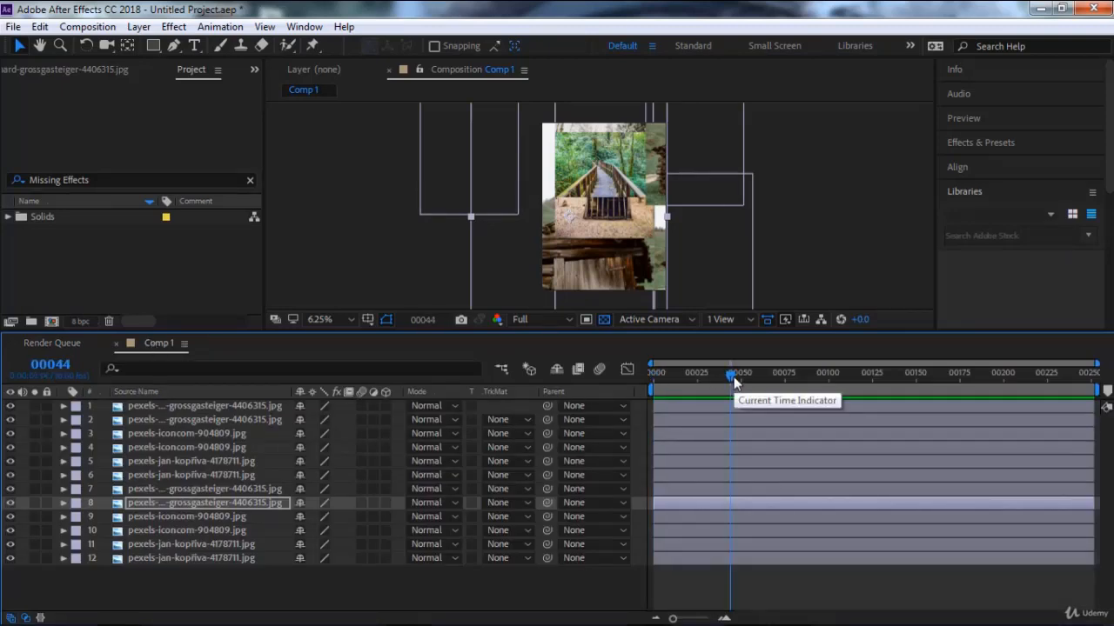
click(855, 375)
drag(857, 375, 746, 374)
drag(737, 242, 751, 262)
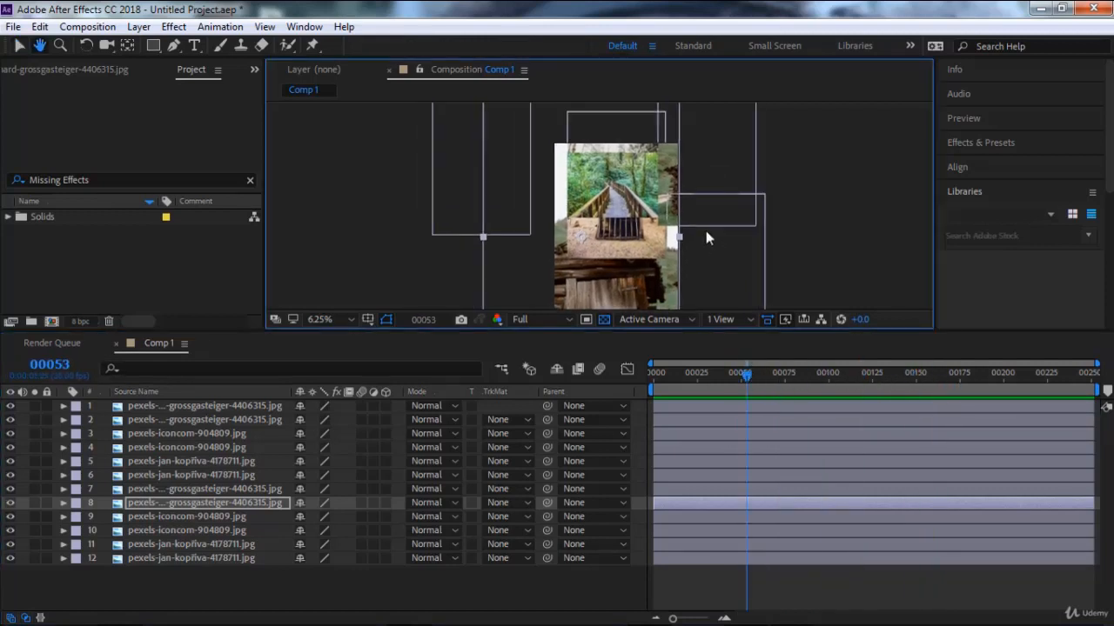
click(856, 190)
scroll(646, 209, up, 1)
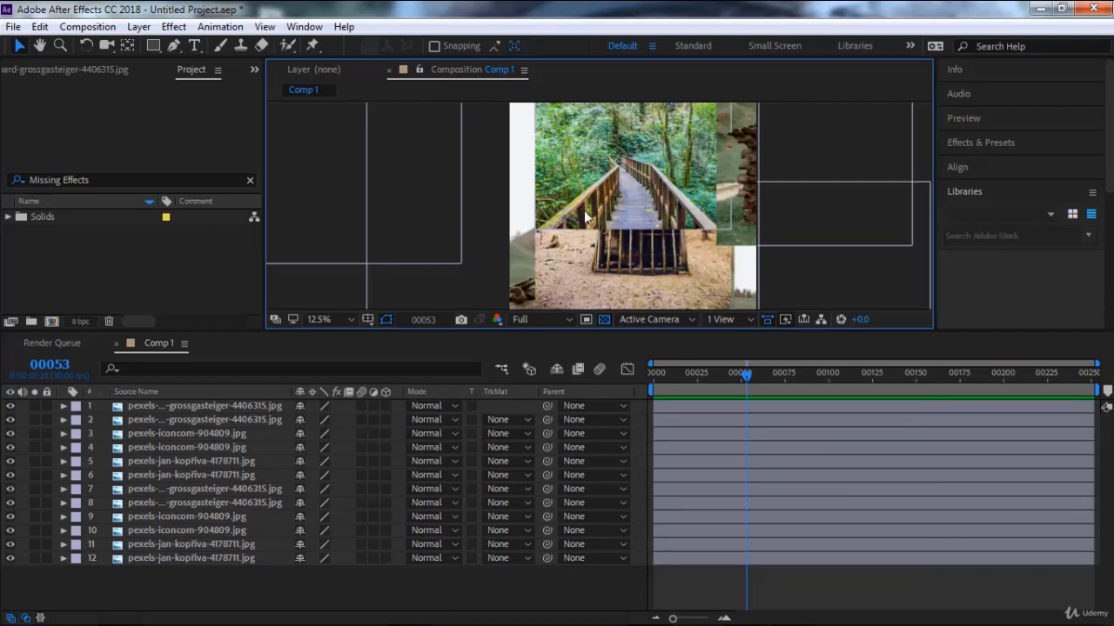
scroll(648, 235, down, 1)
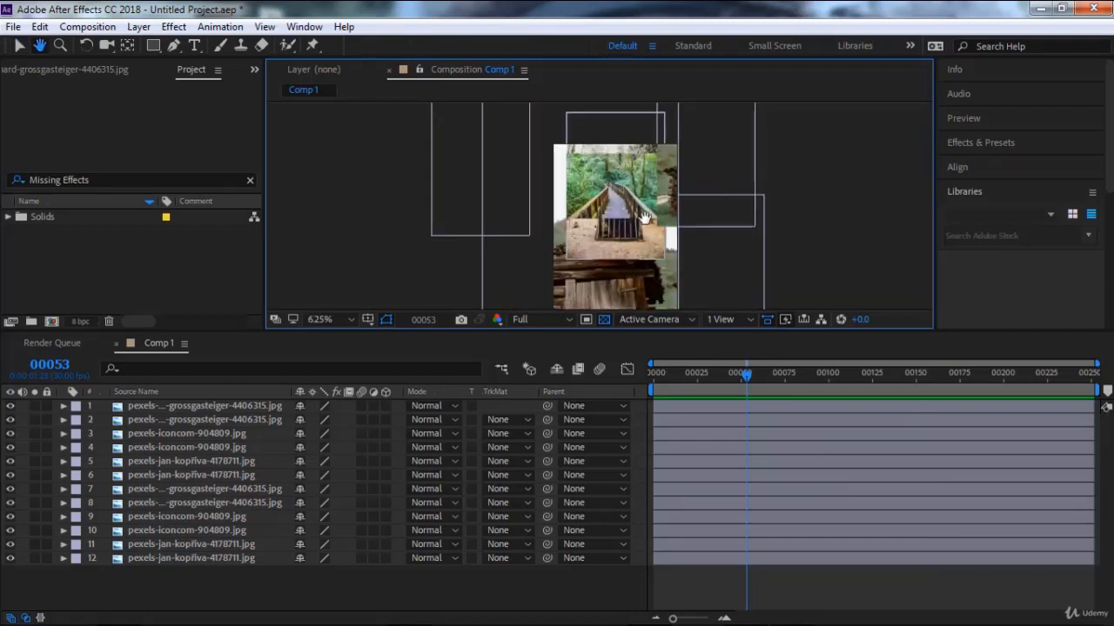
drag(647, 241, 644, 204)
drag(610, 162, 604, 201)
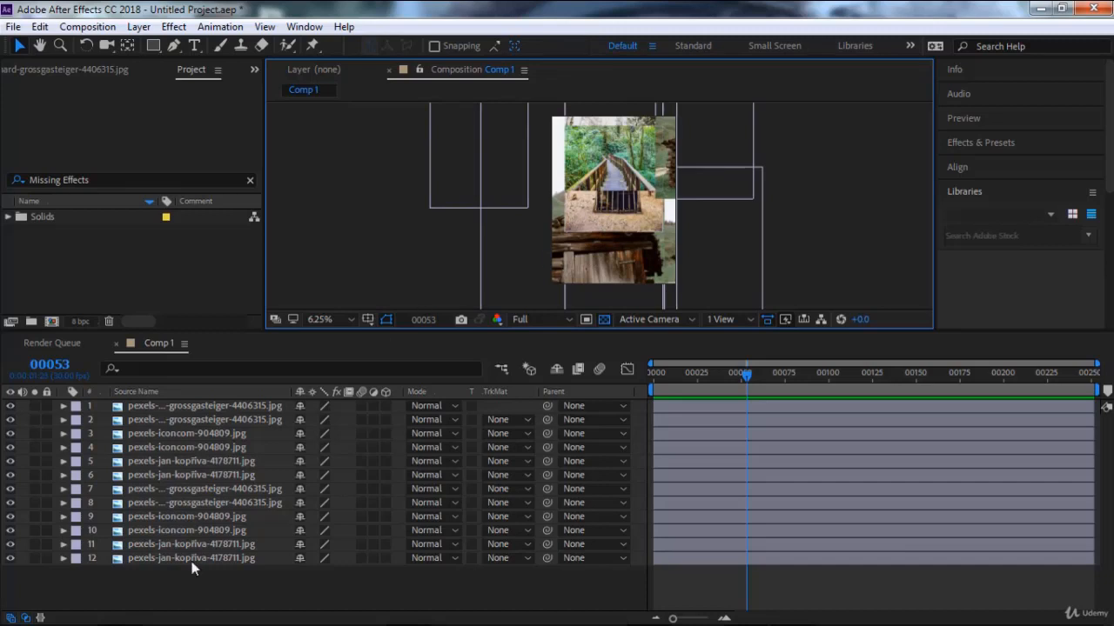
Add frame 53 of Comp 1 to the render queue as a Photoshop still and accept its current render settings.
drag(190, 593, 173, 372)
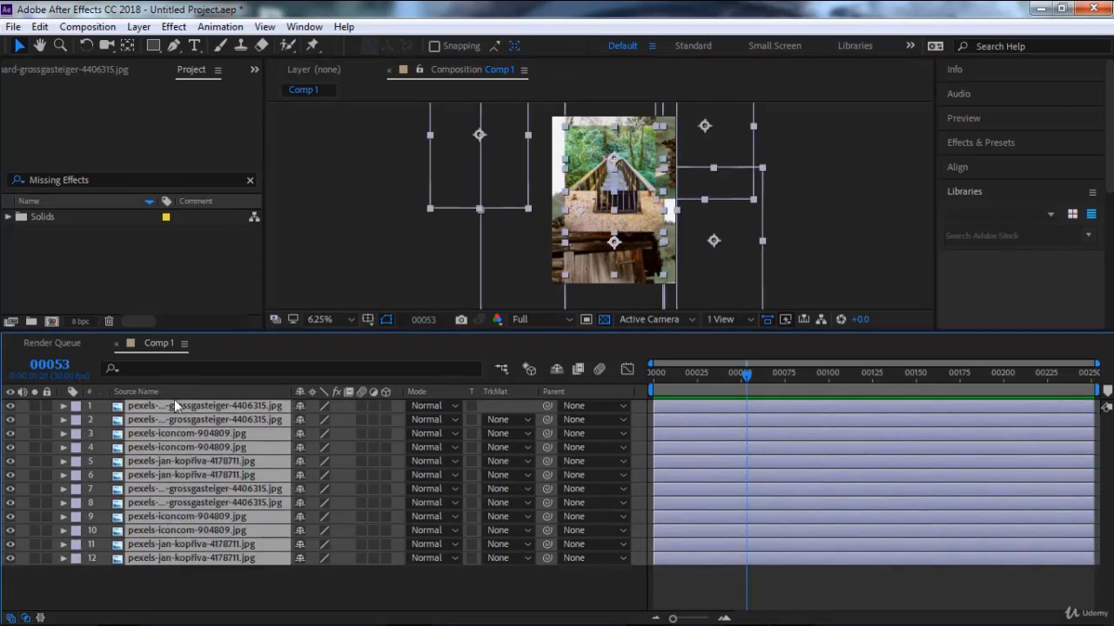
click(281, 574)
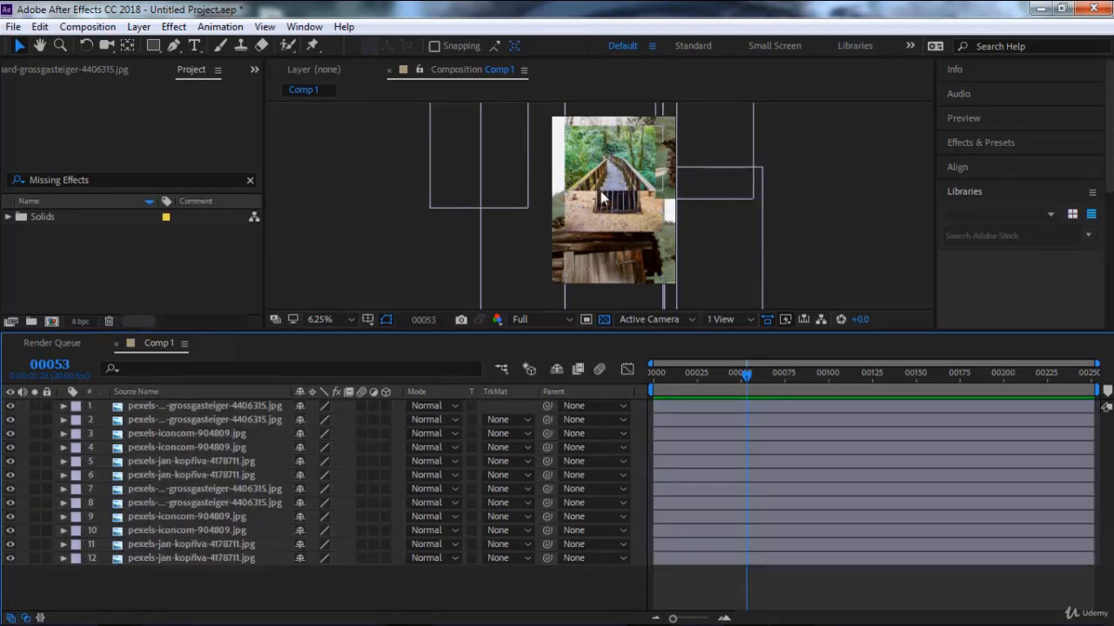
key(ctrl+alt+s)
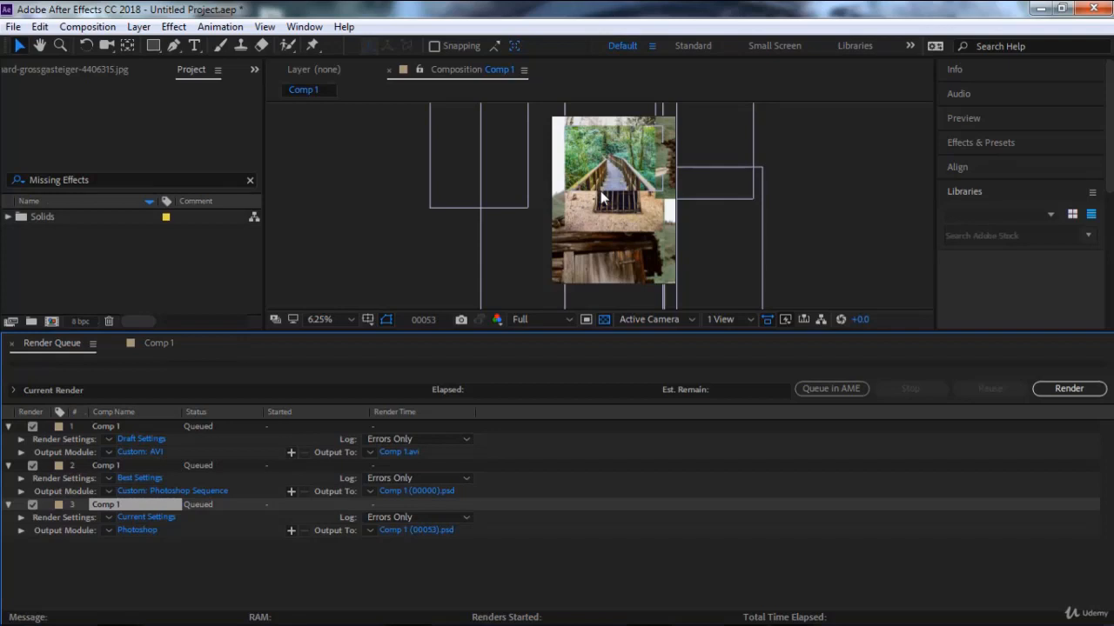
click(149, 518)
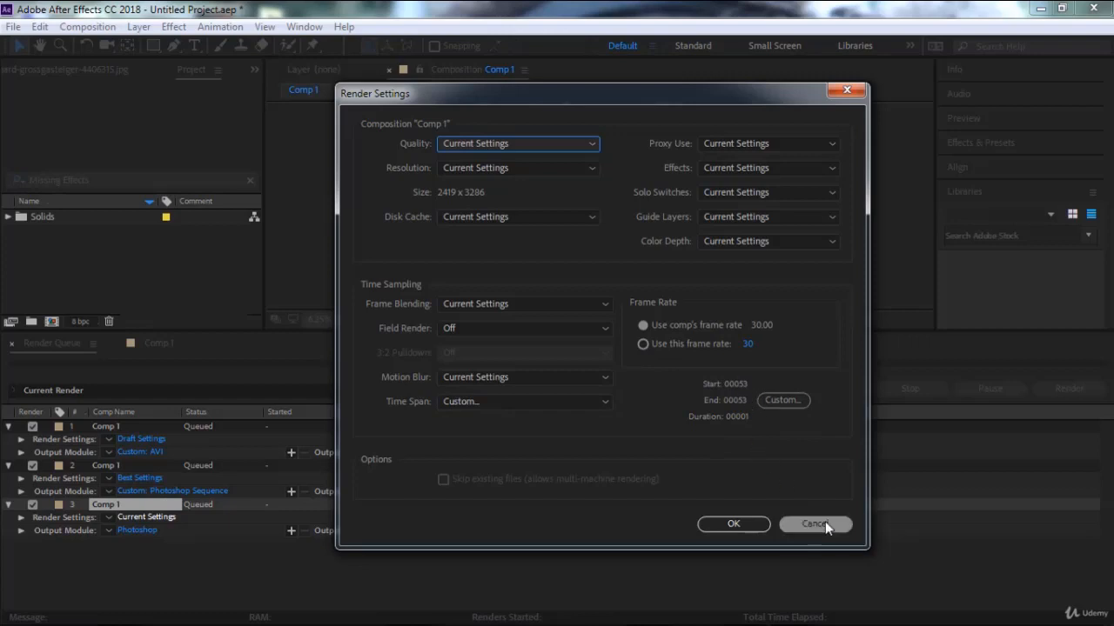
click(733, 524)
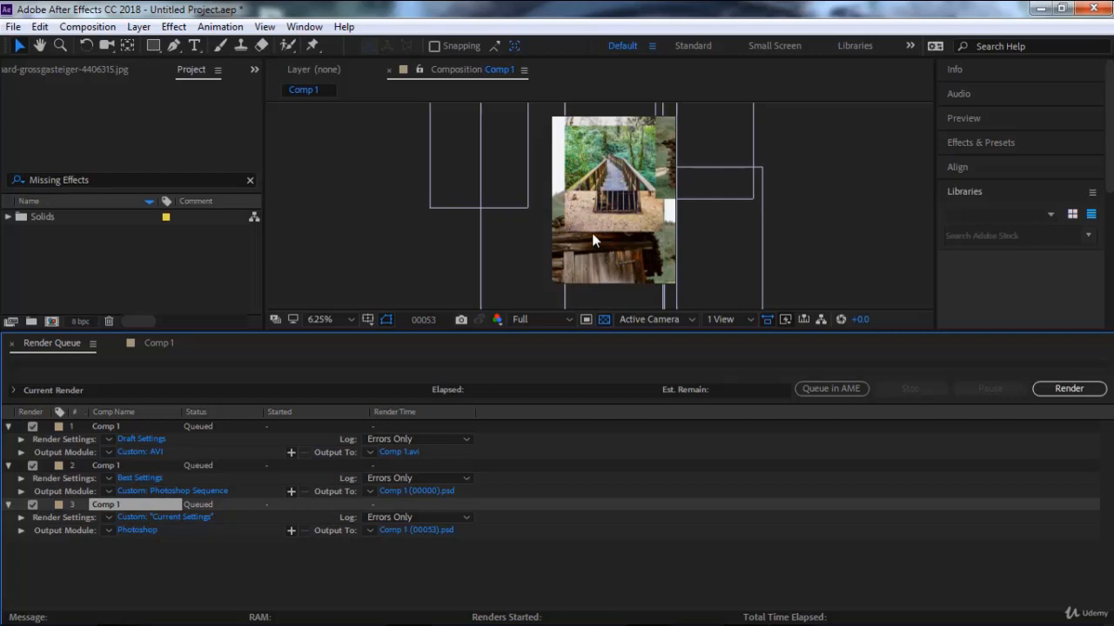
Return to the Comp 1 timeline, switch the visibility of all twelve layers off and back on, and deselect them.
click(160, 343)
drag(205, 578, 189, 361)
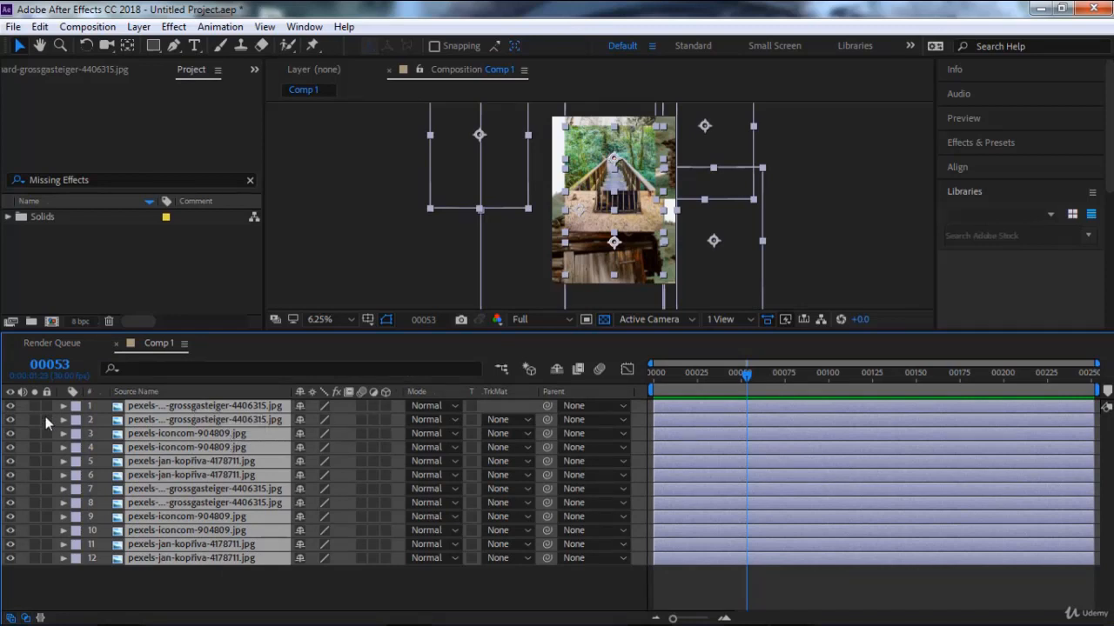
click(10, 407)
click(10, 406)
click(261, 573)
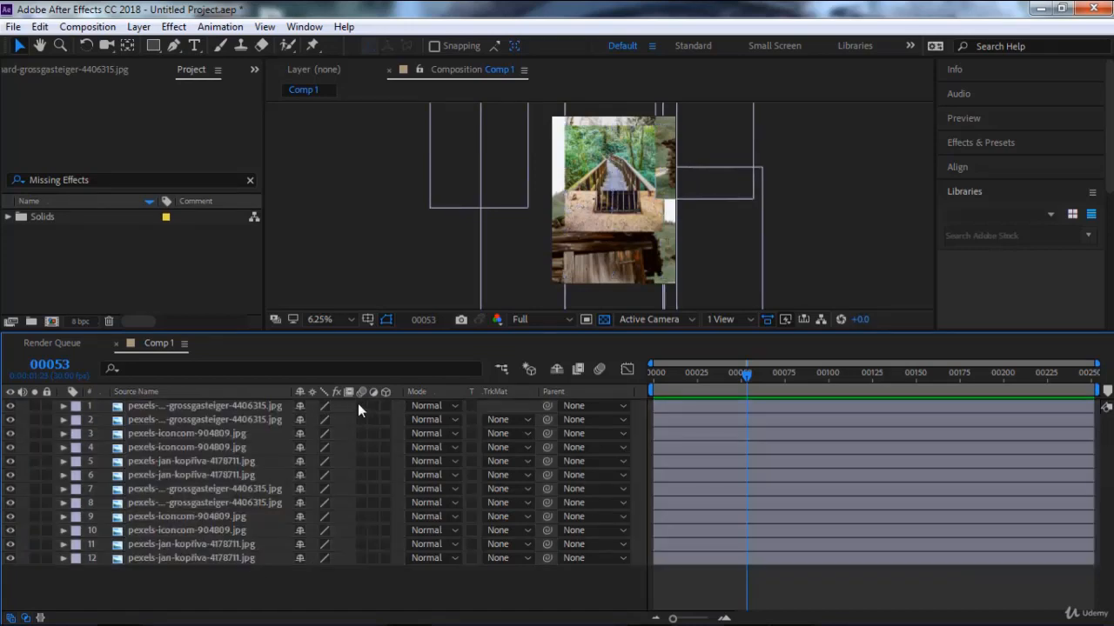
click(16, 26)
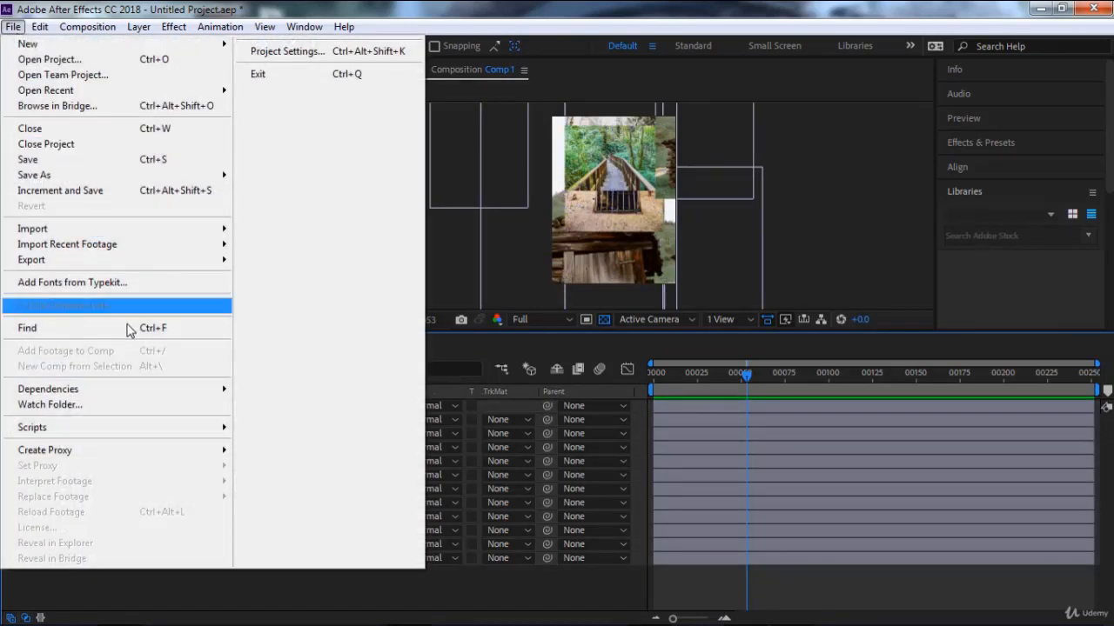
click(508, 12)
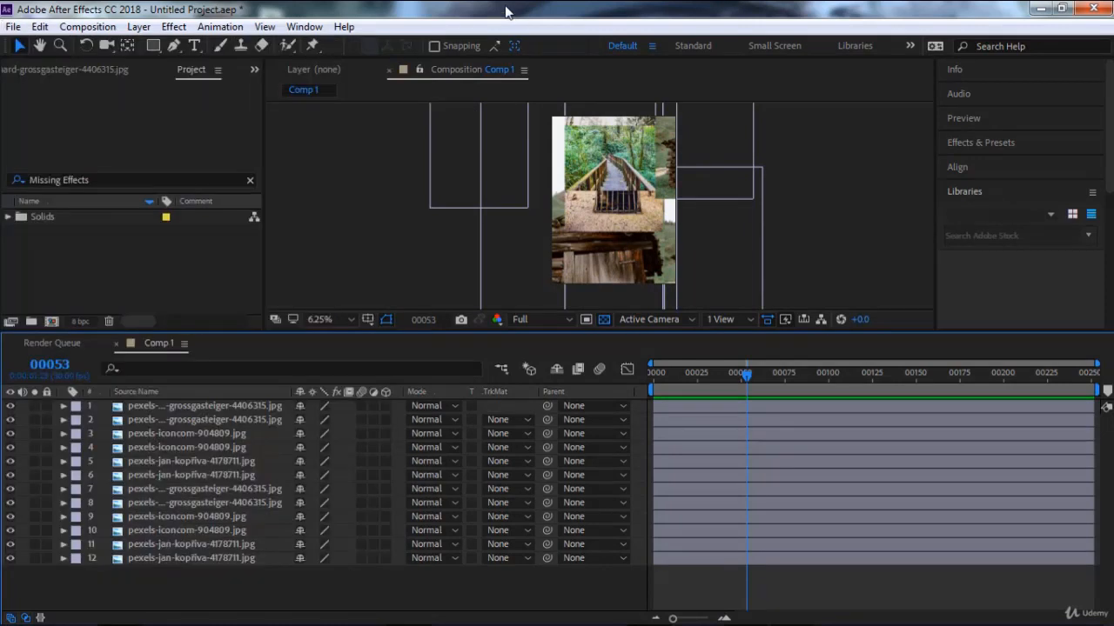